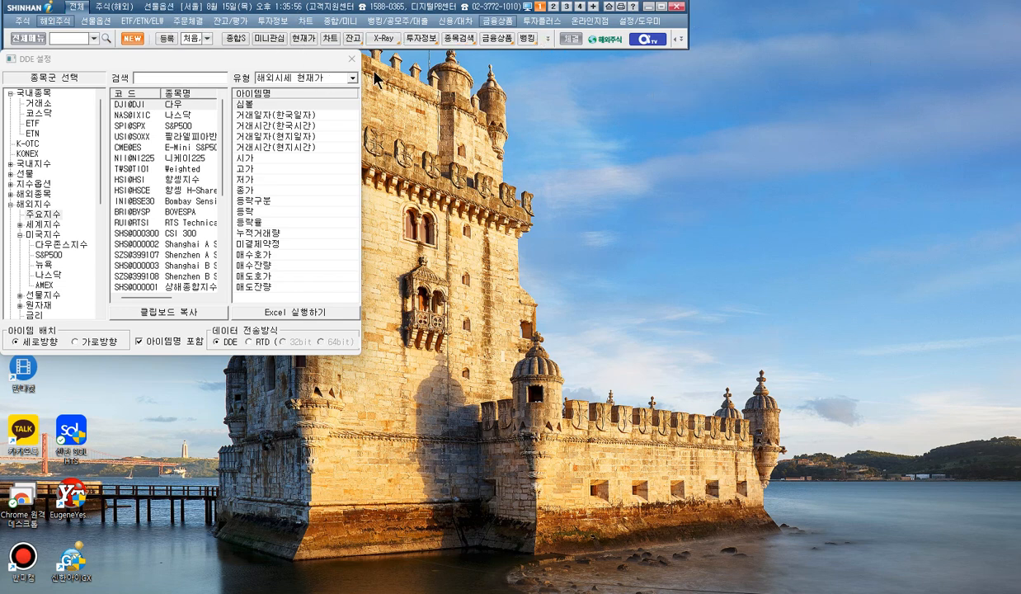
Step: Reopen the DDE 설정 window in the Shinhan trading program and launch Excel from it
left_click(352, 59)
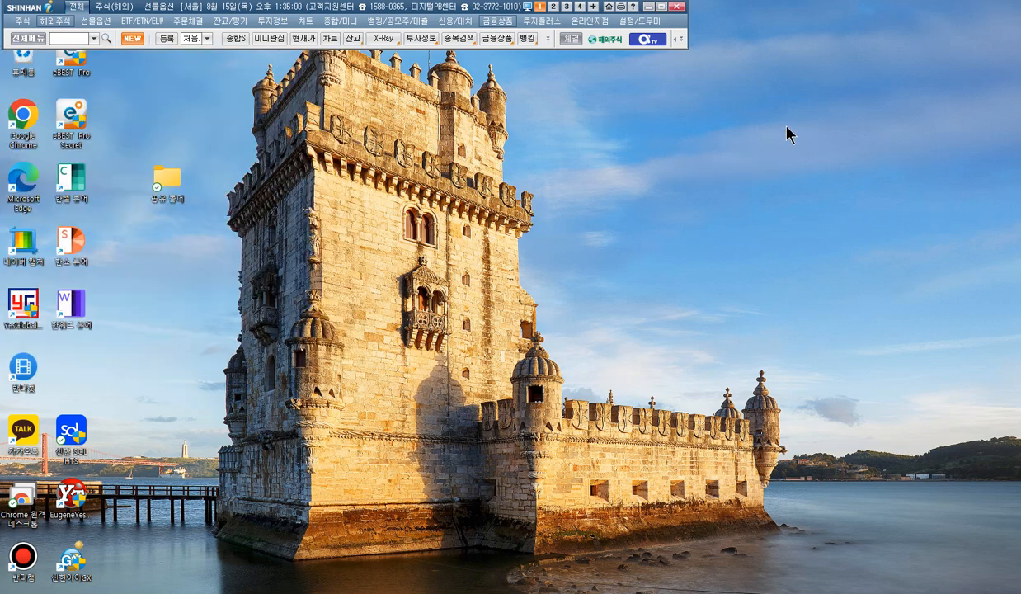
left_click(648, 30)
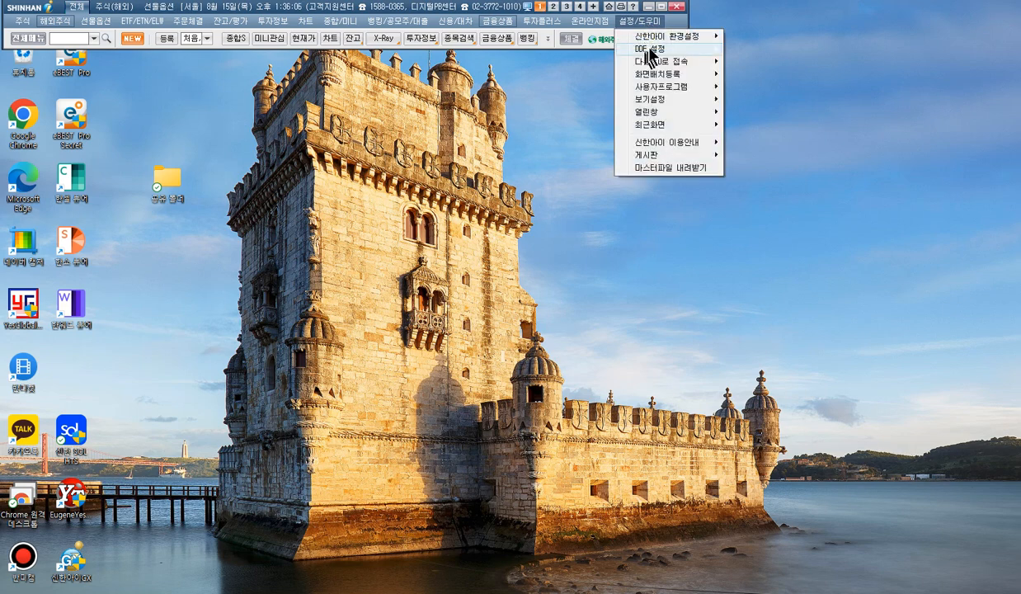
mouse_move(650, 49)
left_click(766, 47)
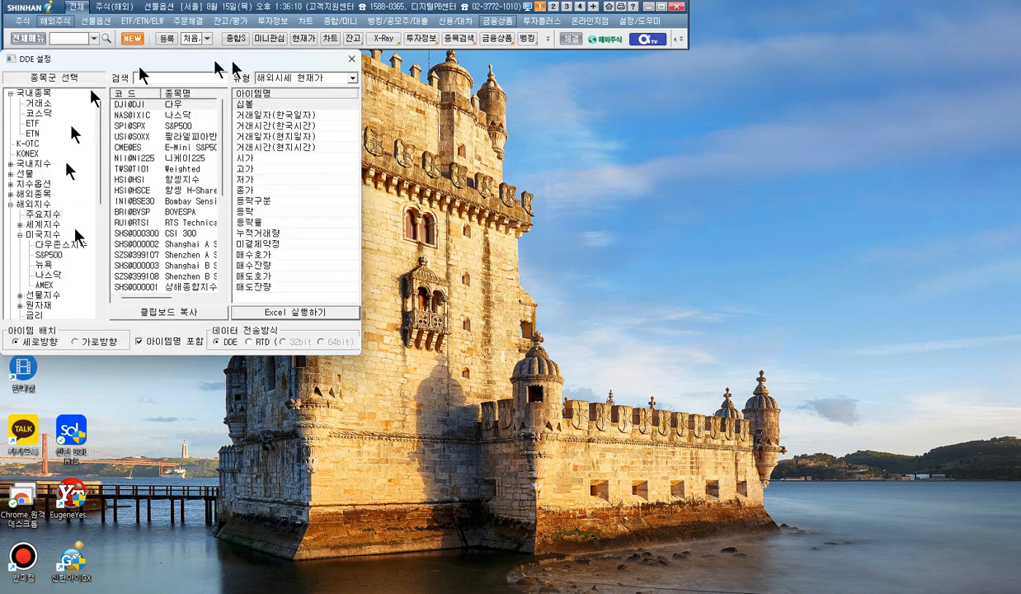
left_click(294, 315)
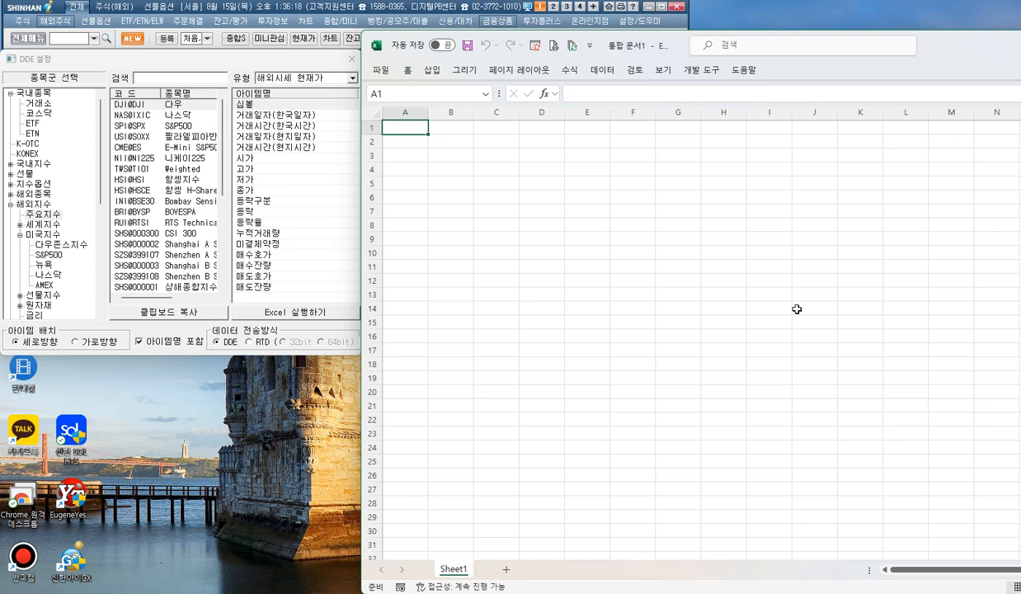
Step: Open the DDE연습 workbook in Excel, updating its external data links and dismissing the DDE security warning
left_click(378, 71)
left_click(550, 354)
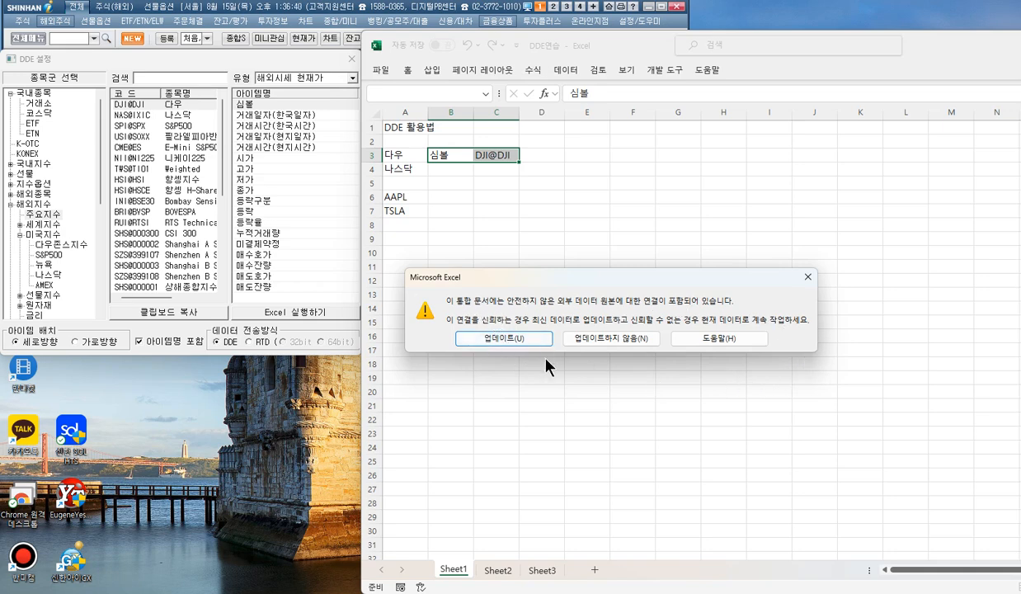
left_click(504, 339)
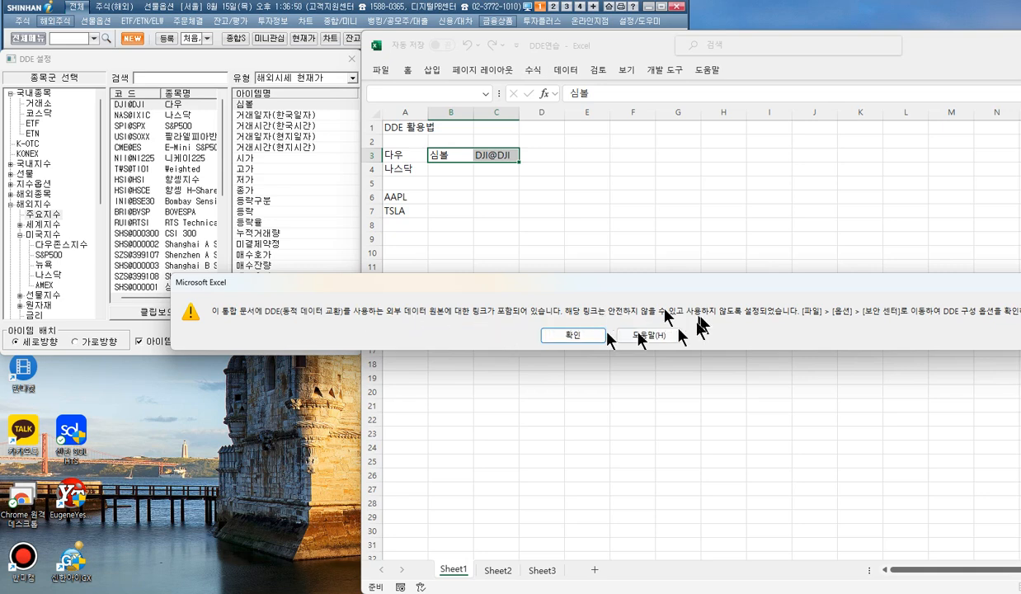
left_click(573, 340)
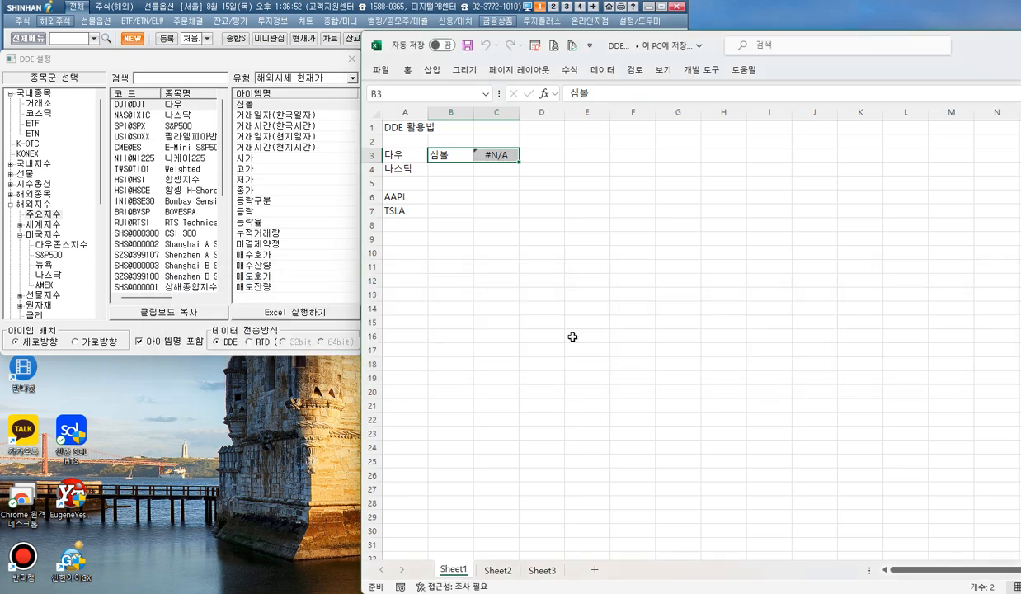
left_click(715, 264)
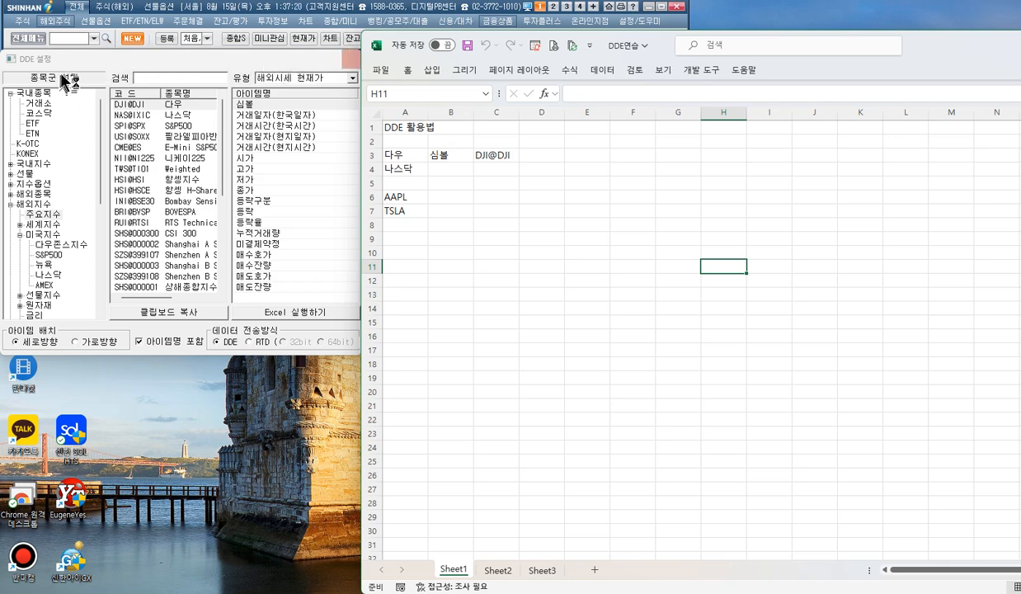
Step: Switch to the DDE 설정 window, list the 주요지수 group under 해외지수 and select 다우 (DJI@DJI)
left_click(35, 205)
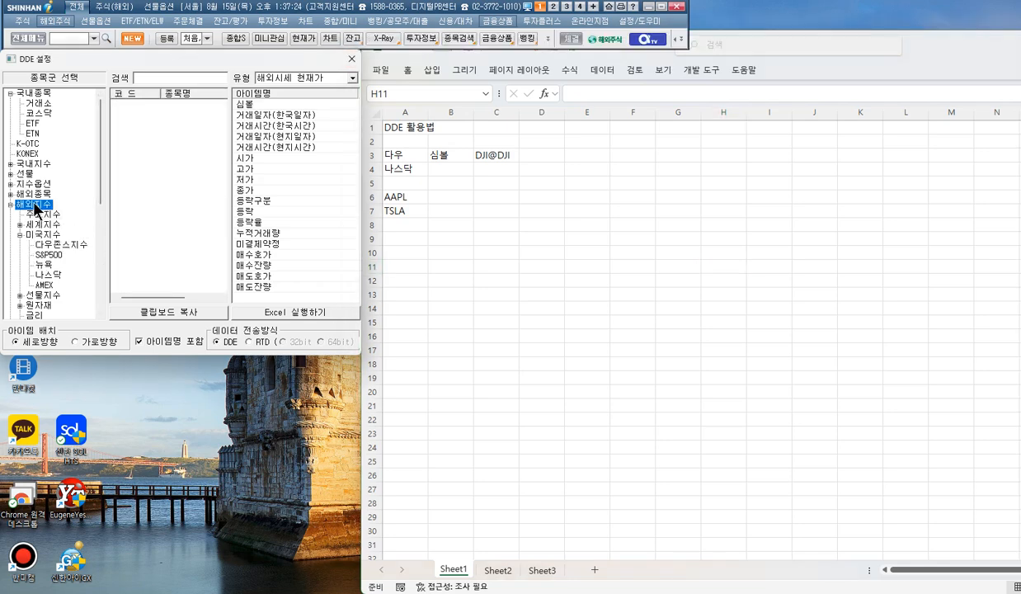
left_click(35, 206)
left_click(34, 205)
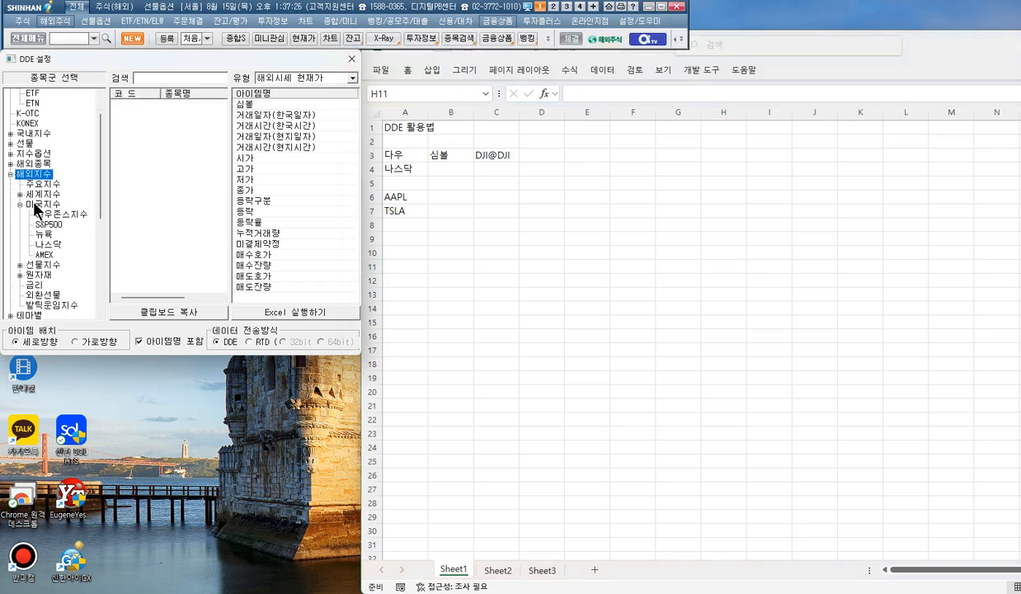
left_click(42, 185)
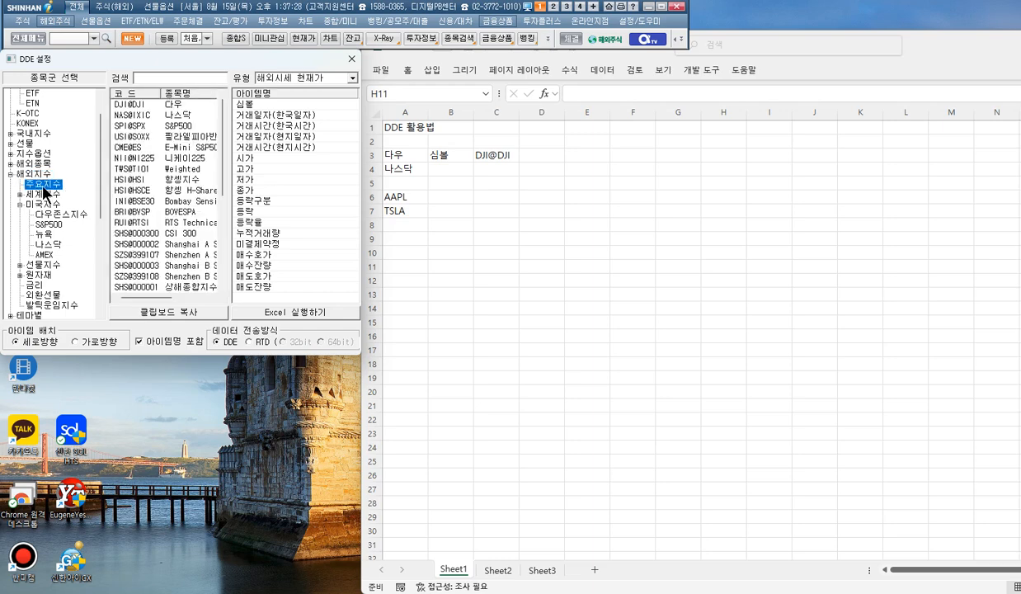
left_click(173, 104)
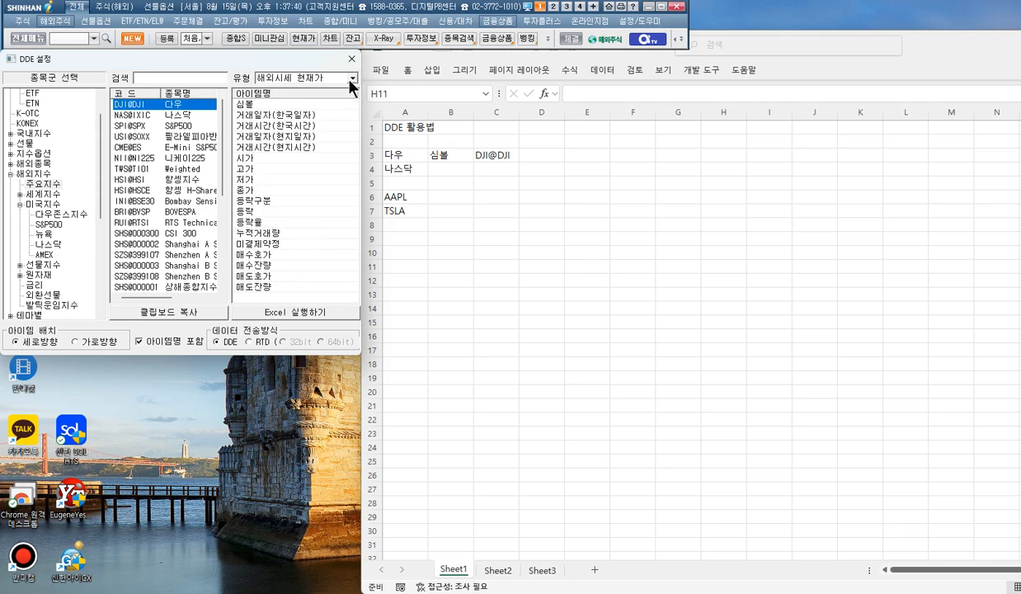
Step: Place the 거래일자(현지일자) item as a DDE link in Sheet1, starting at cell C1
left_click(244, 104)
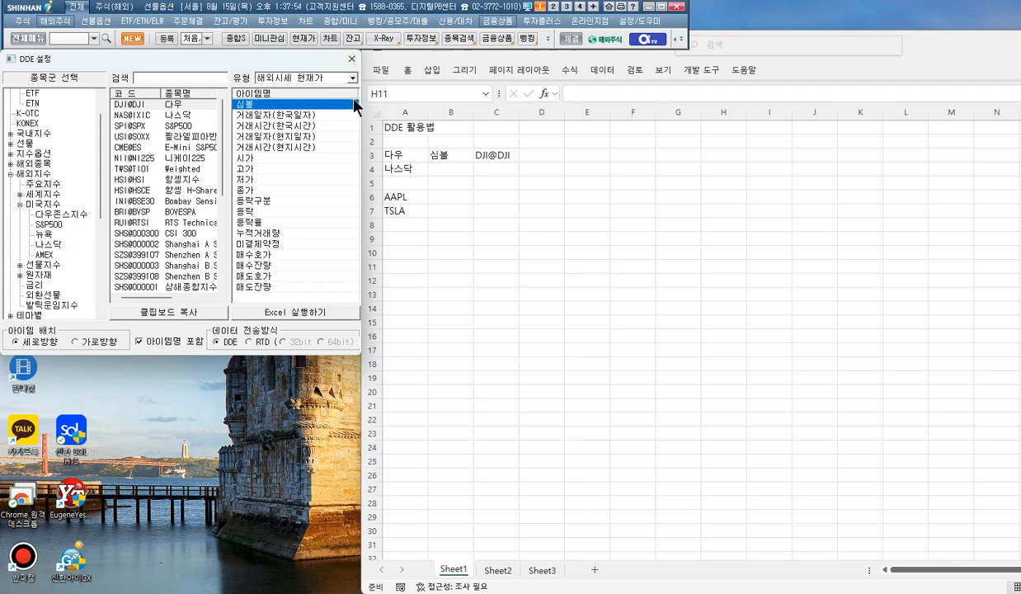
left_click(288, 137)
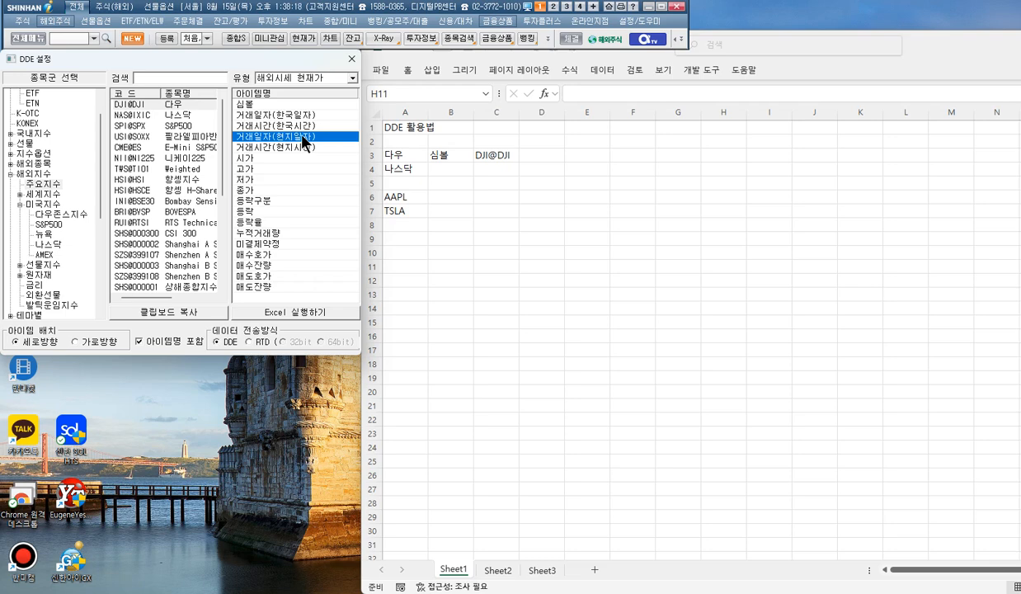
mouse_move(303, 142)
left_mouse_down()
mouse_move(363, 132)
mouse_move(498, 137)
mouse_move(353, 130)
mouse_move(288, 145)
left_mouse_up()
left_click_drag(285, 143, 510, 132)
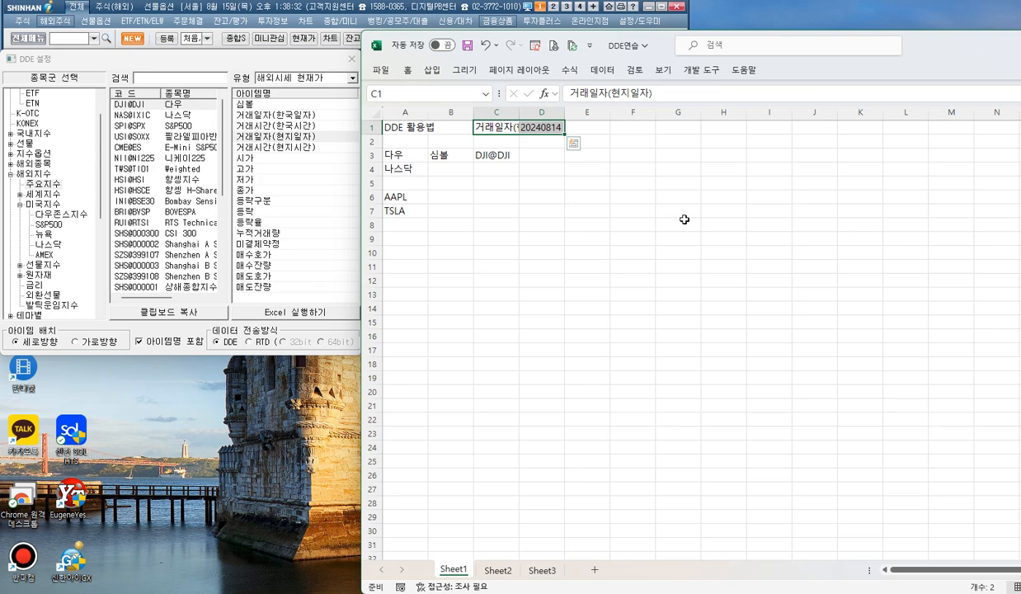
Step: Clear the date label in C1 and turn off 아이템명 포함 in the DDE settings
left_click(492, 127)
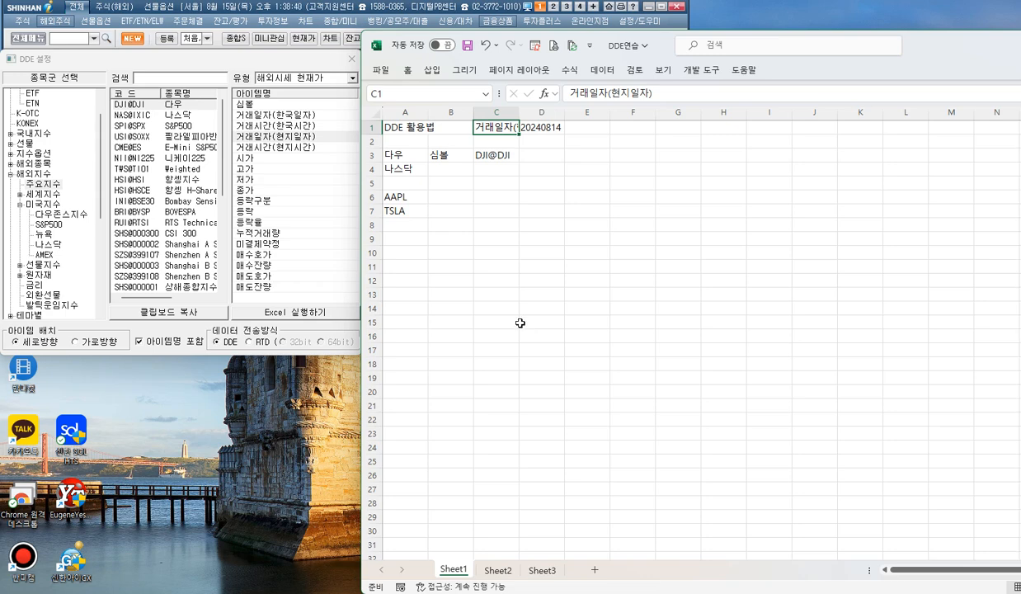
key("Delete")
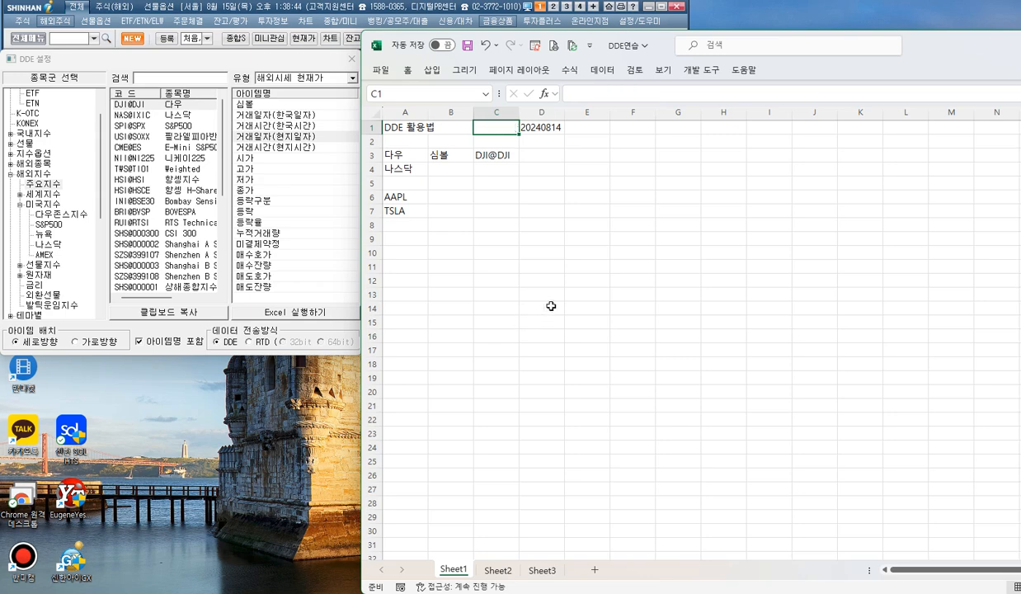
left_click(164, 342)
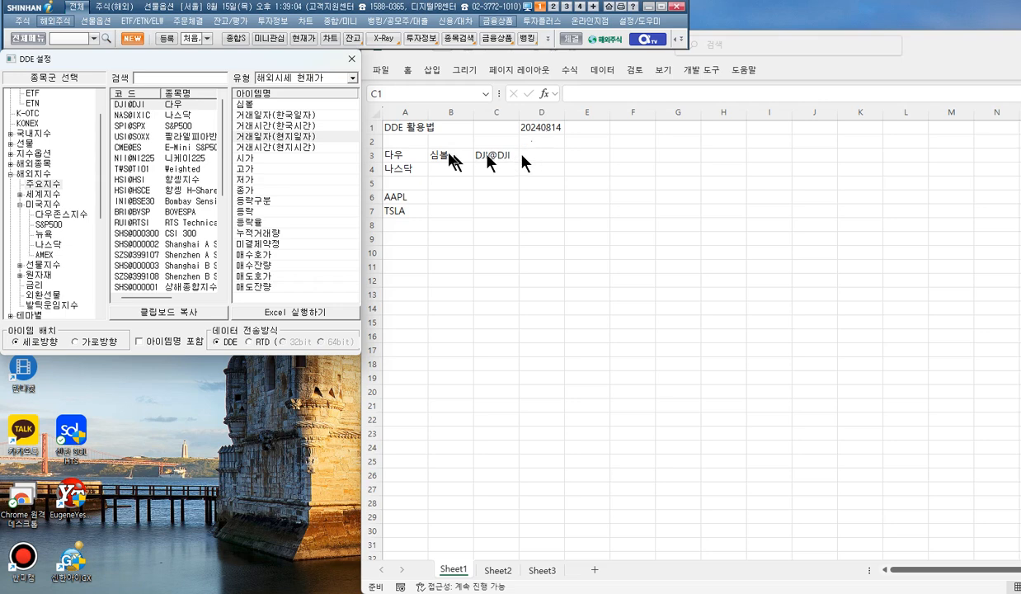
Step: Delete the 심볼 label from B3 and move the DJI@DJI link from C3 to B3
left_click(432, 155)
key("Delete")
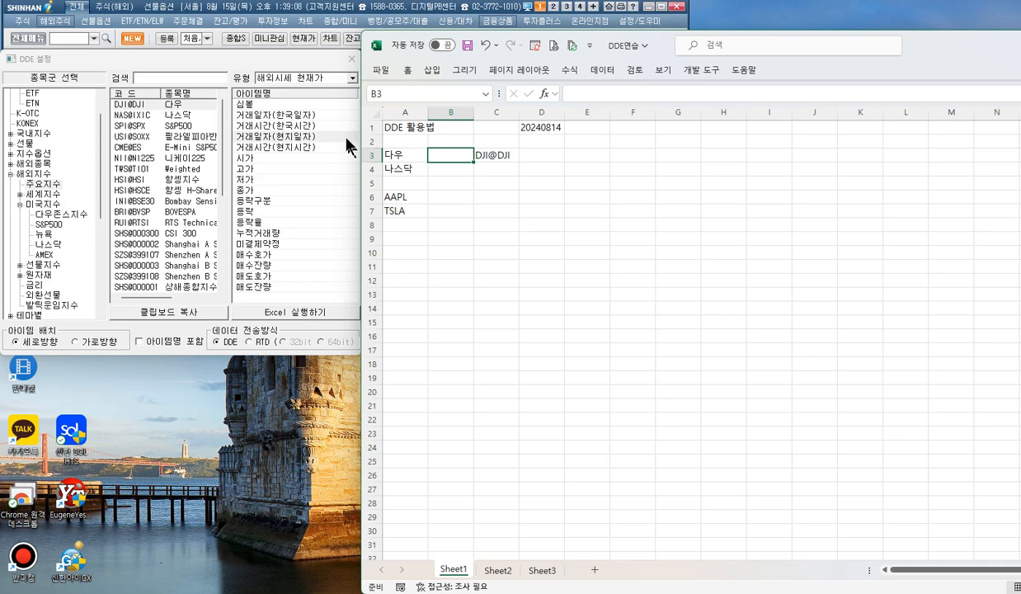
left_click(492, 153)
left_click_drag(468, 155, 445, 158)
left_click(567, 266)
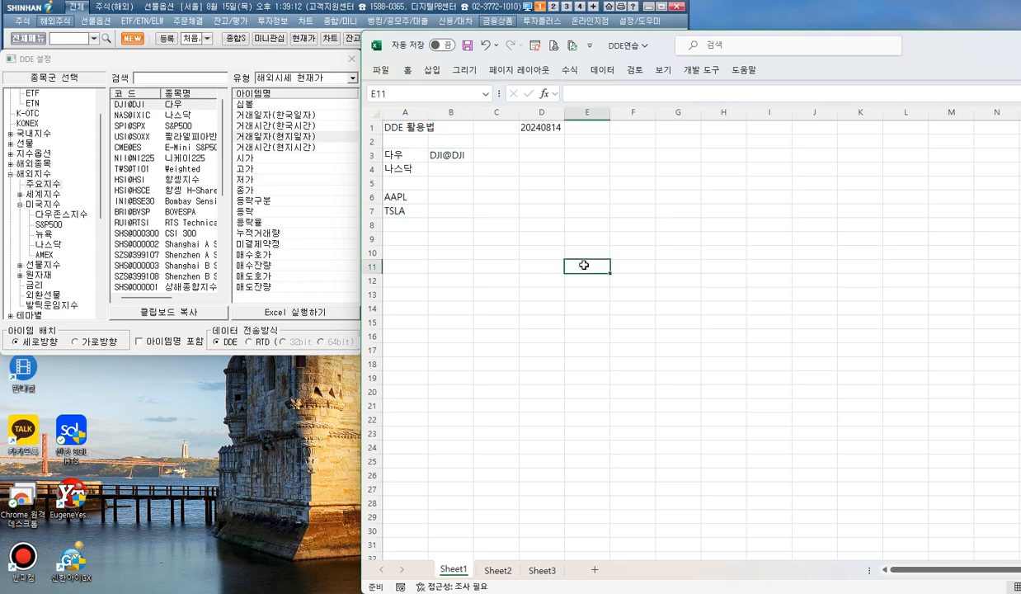
Step: Turn on 아이템명 포함, set the item layout to 가로방향, and place the 시가 item with its header at C2
left_click(165, 341)
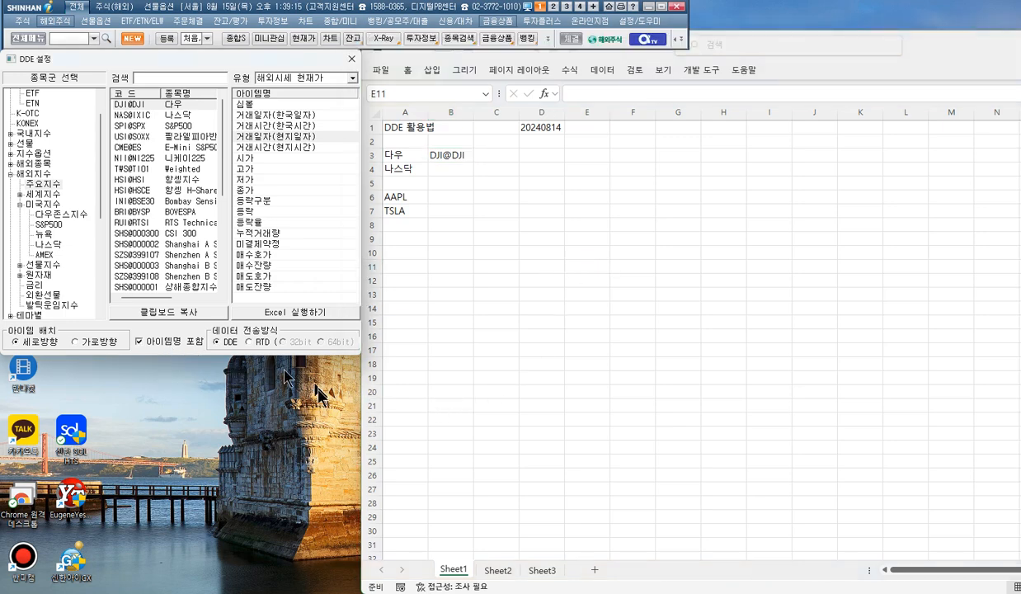
left_click(76, 342)
left_click(239, 155)
left_click_drag(247, 158, 492, 138)
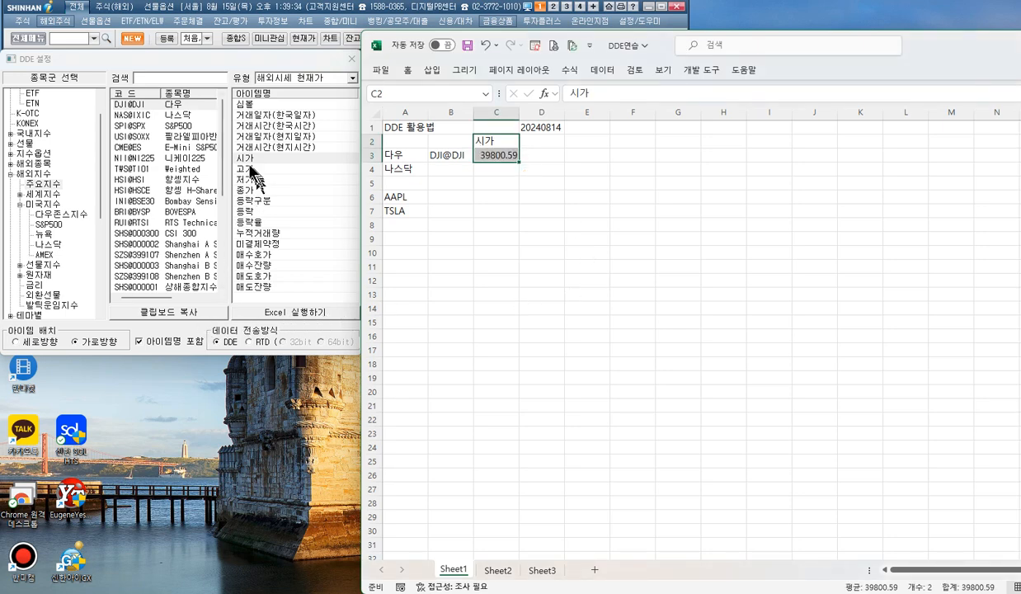
Step: Place the 다우 items 고가, 저가 and 종가 at D2, E2 and F2, and 등락구분 at J2
left_click(251, 169)
left_click_drag(257, 175, 555, 149)
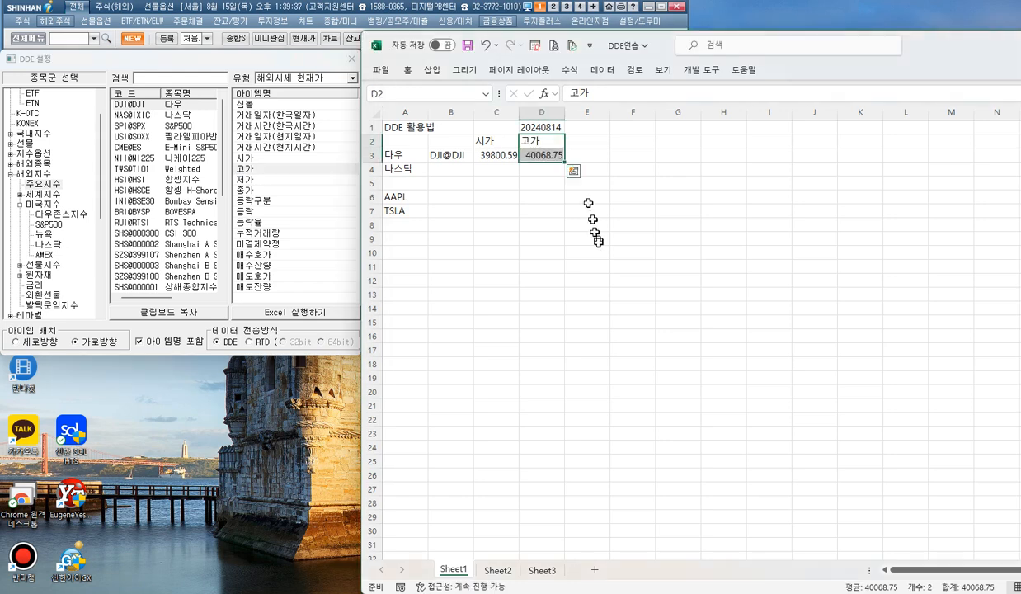
left_click(252, 182)
left_click_drag(254, 185, 600, 151)
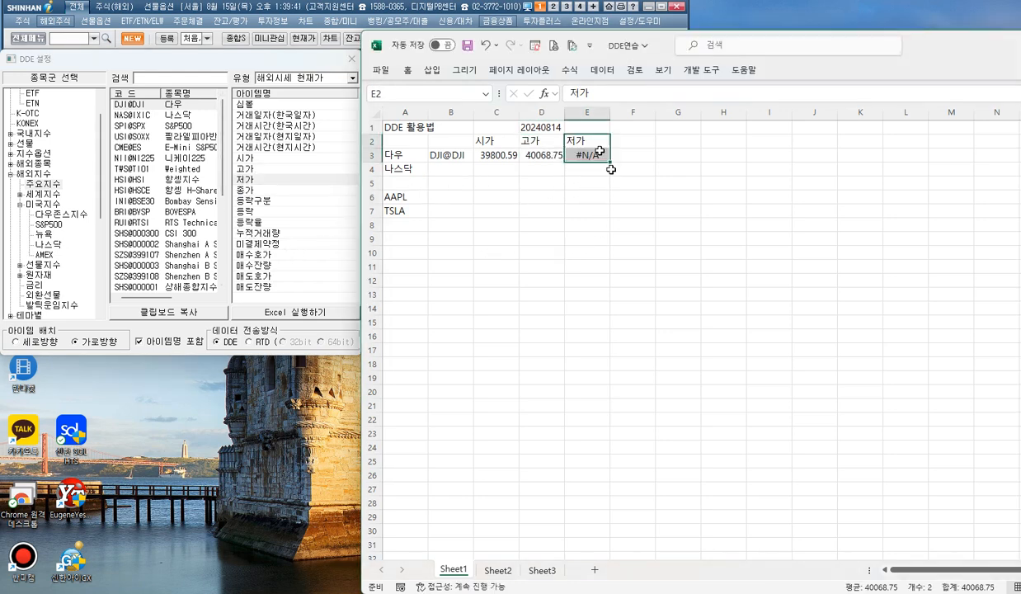
left_click(249, 190)
left_click_drag(289, 193, 643, 154)
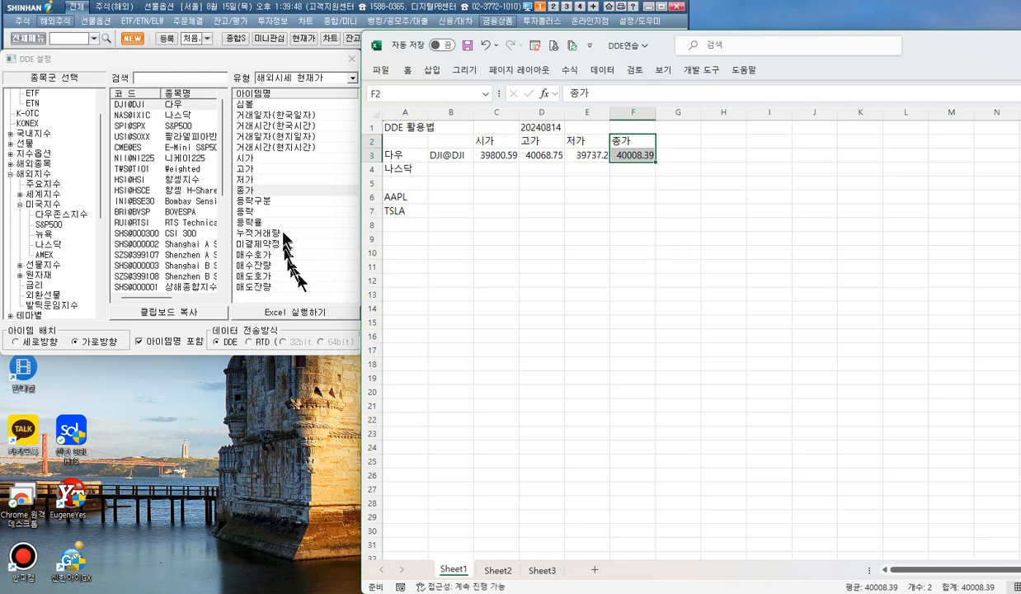
left_click_drag(250, 217, 814, 149)
left_click(266, 200)
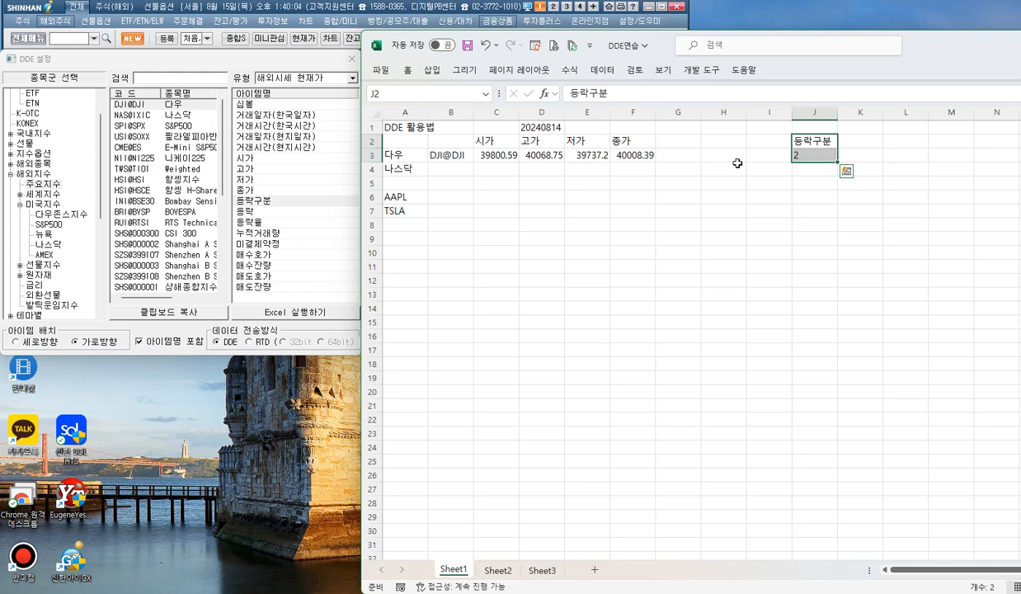
left_click_drag(497, 156, 638, 157)
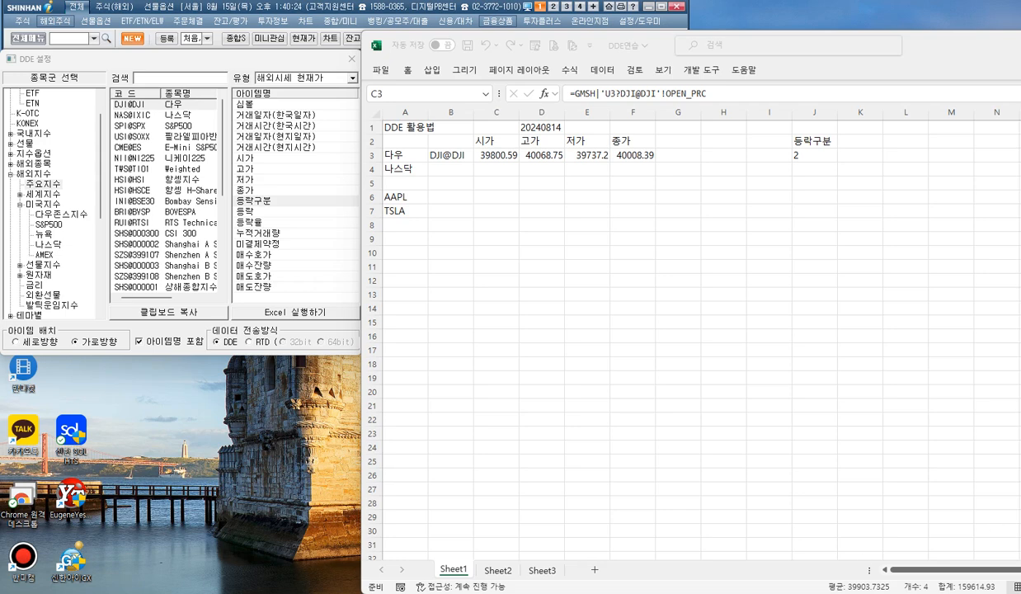
right_click(656, 593)
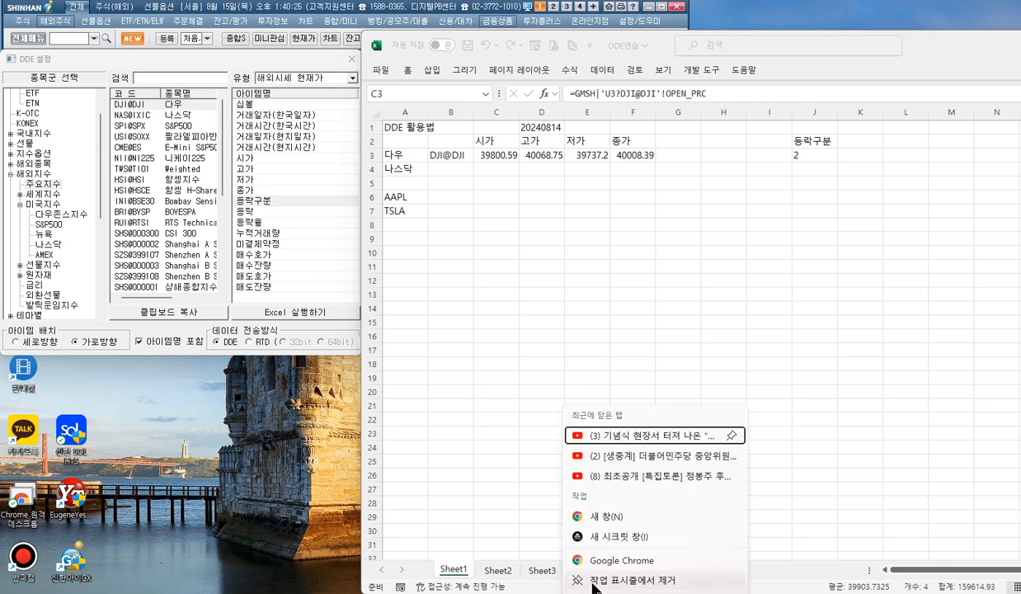
left_click(846, 575)
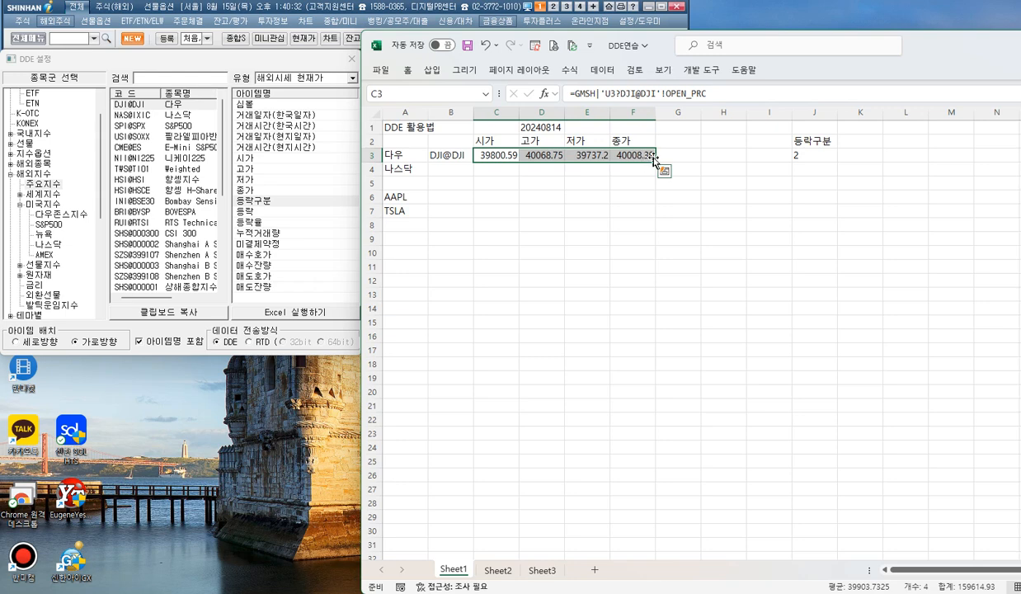
Step: Edit the 등락구분 formula in J3 to multiply the link by 1, turning the text into a number
left_click(803, 157)
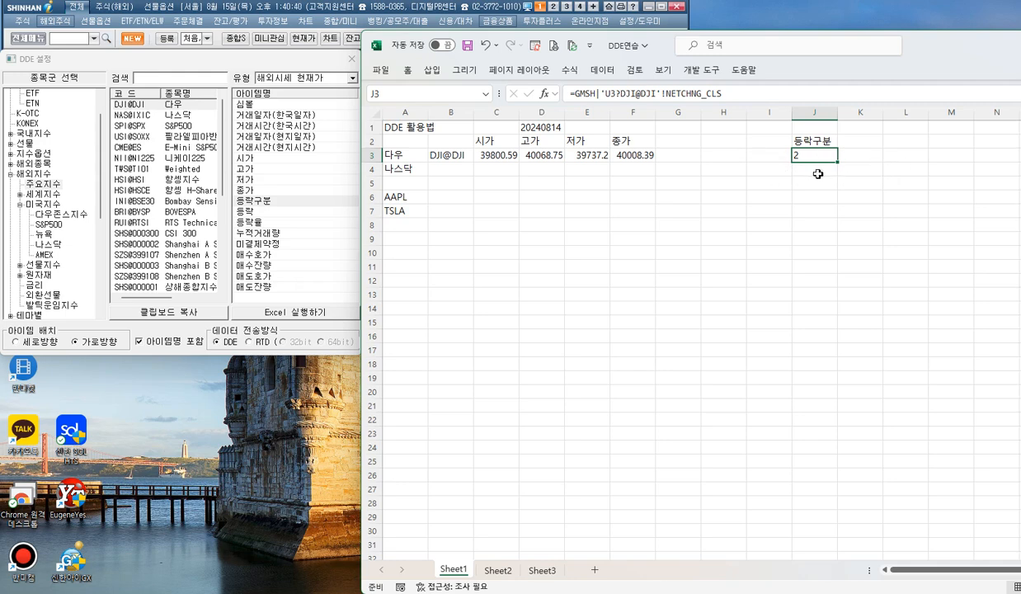
left_click(758, 94)
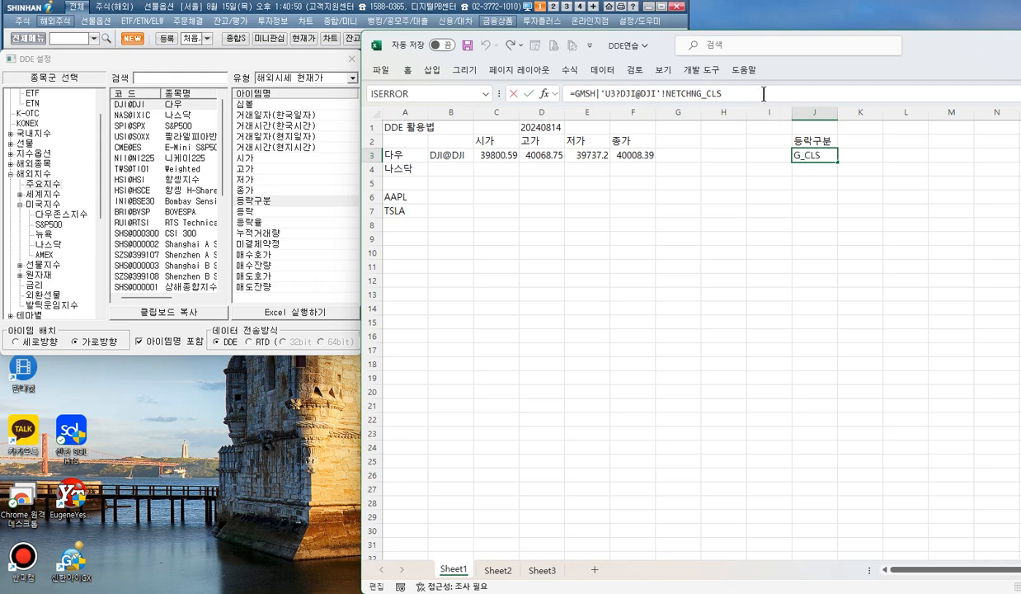
type("1")
key("Return")
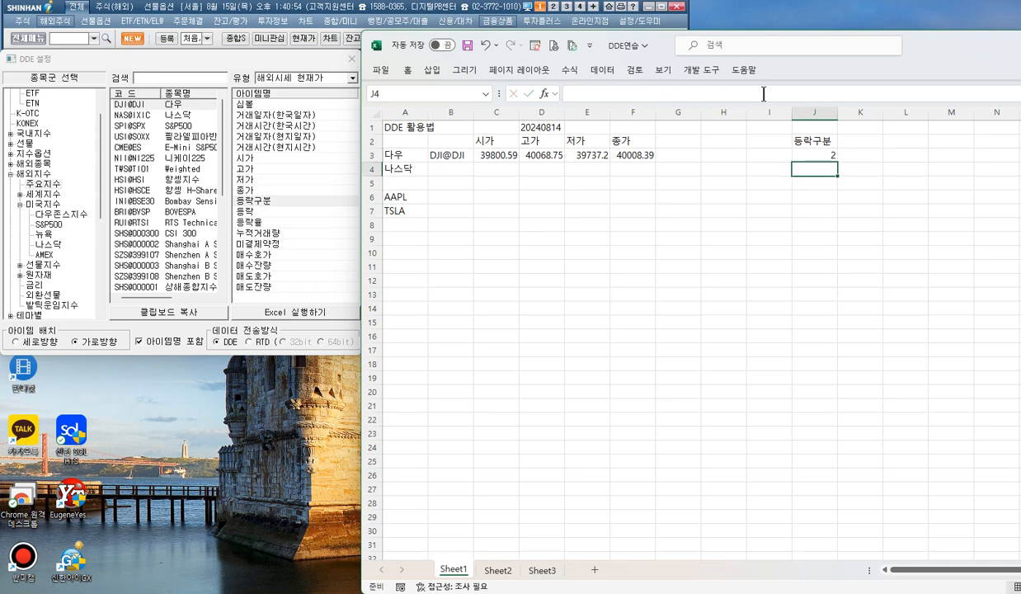
Step: Place the 등락 item at K2 and enter the header 전일종가 in G2
left_click(273, 213)
left_click_drag(280, 215, 868, 140)
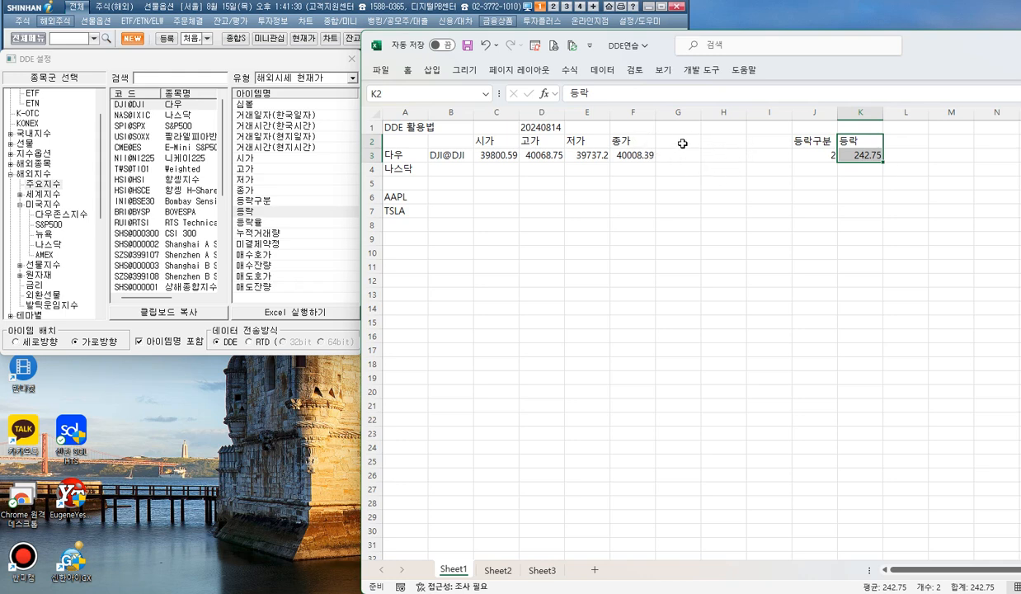
left_click(683, 143)
type("W")
key("BackSpace")
type("전일조ㅇ가")
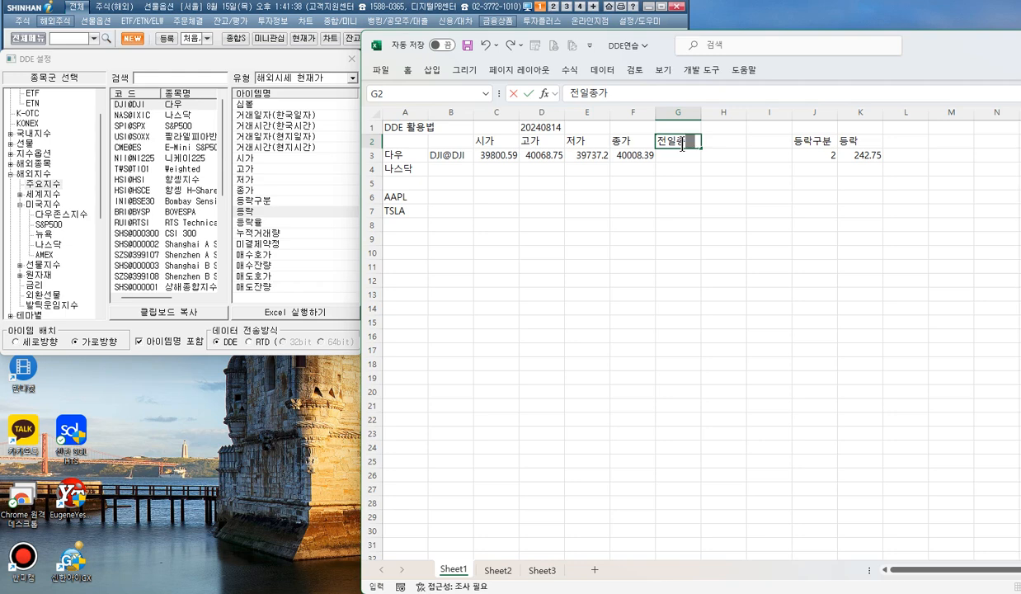
key("Tab")
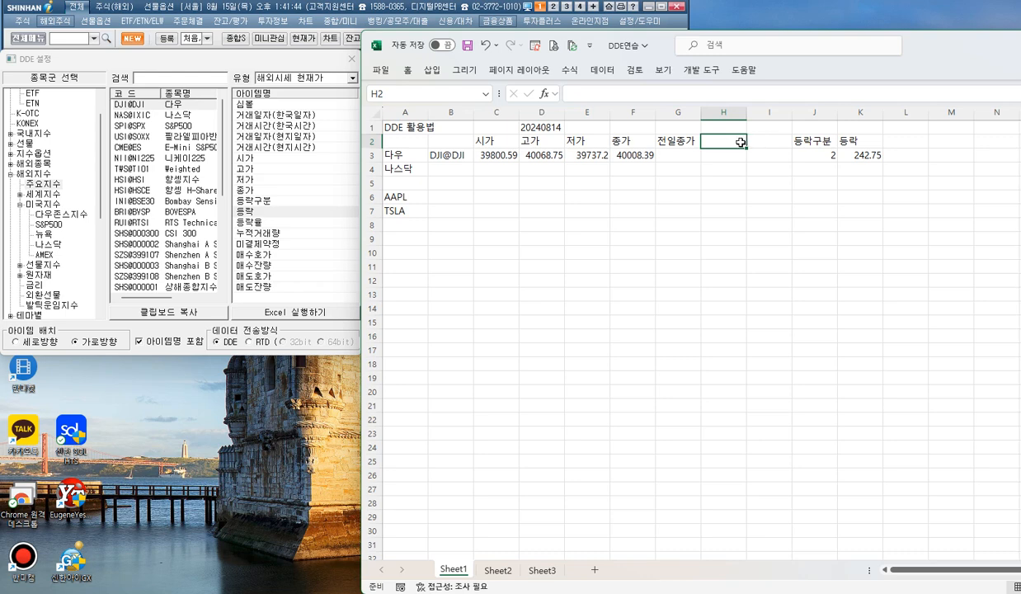
Step: Enter the headers 당일% in H2 and 연간등락 in I2
type("당일")
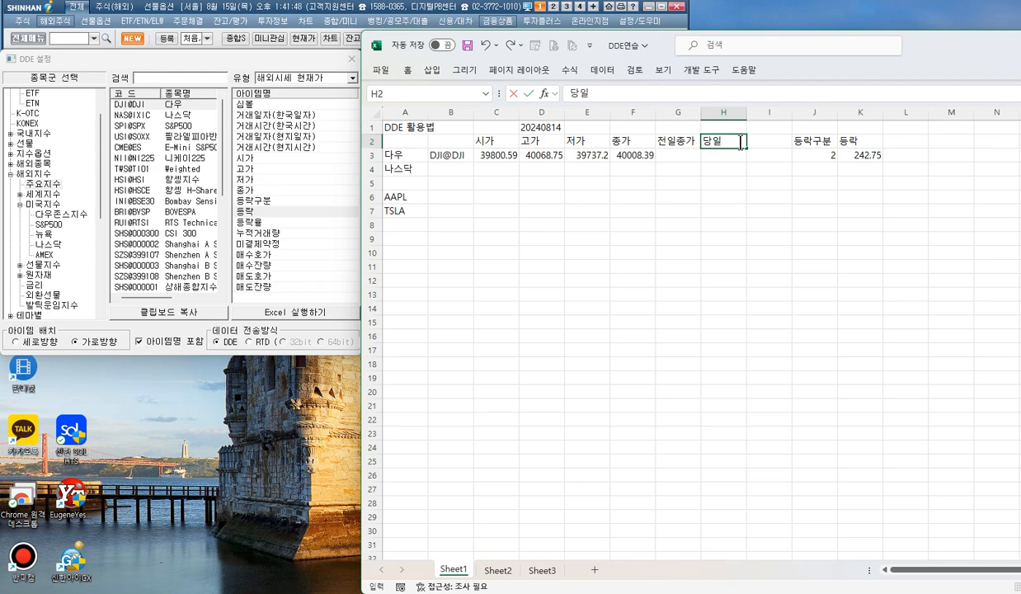
type("%")
key("Tab")
type("연간등락")
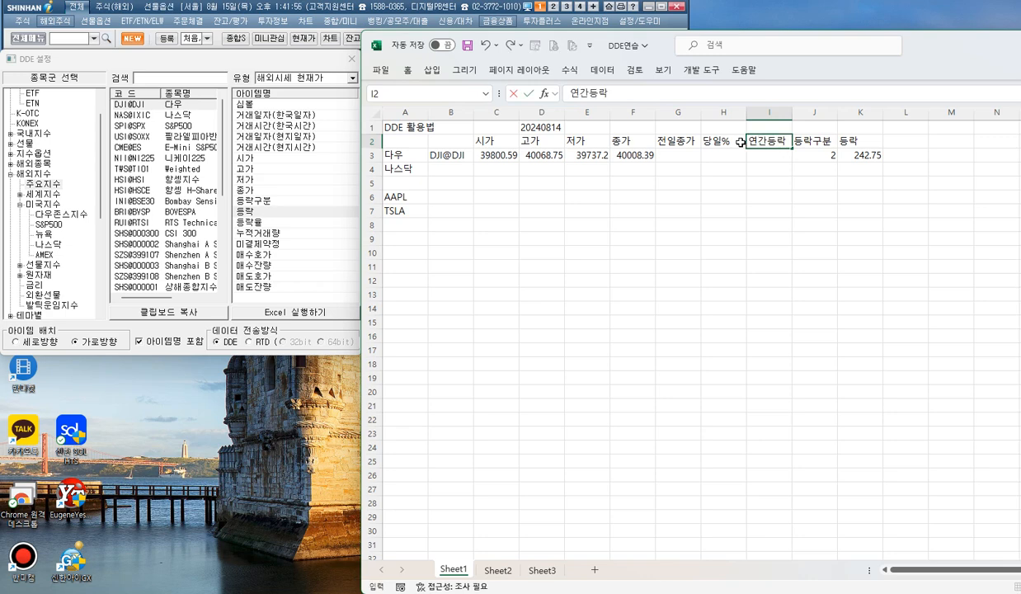
key("Return")
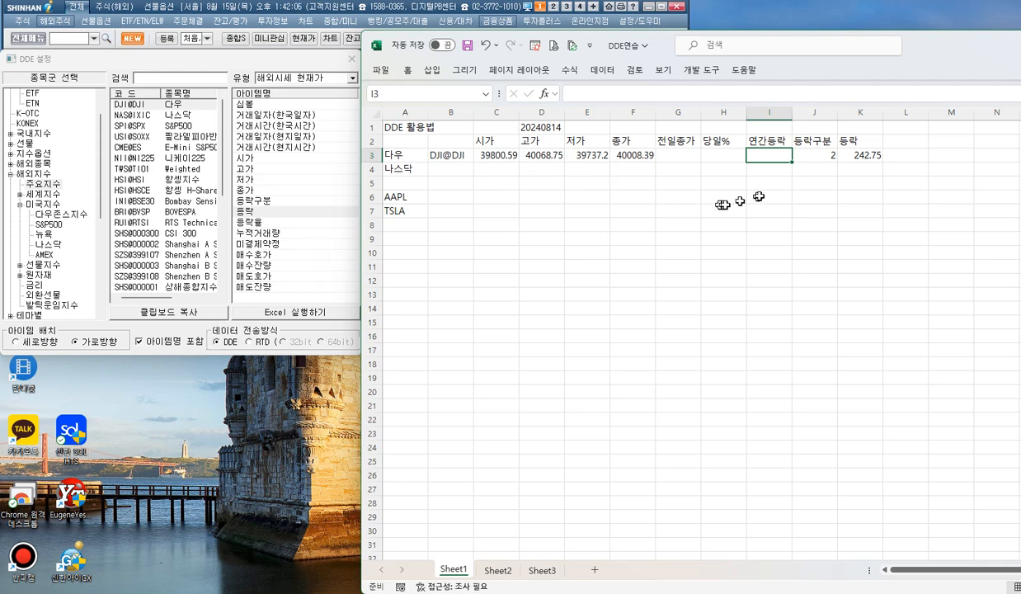
Step: Turn off 아이템명 포함 and place the 나스닥 items 시가 at C4 and 심볼 at B4, allowing the active content
left_click_drag(485, 141, 857, 140)
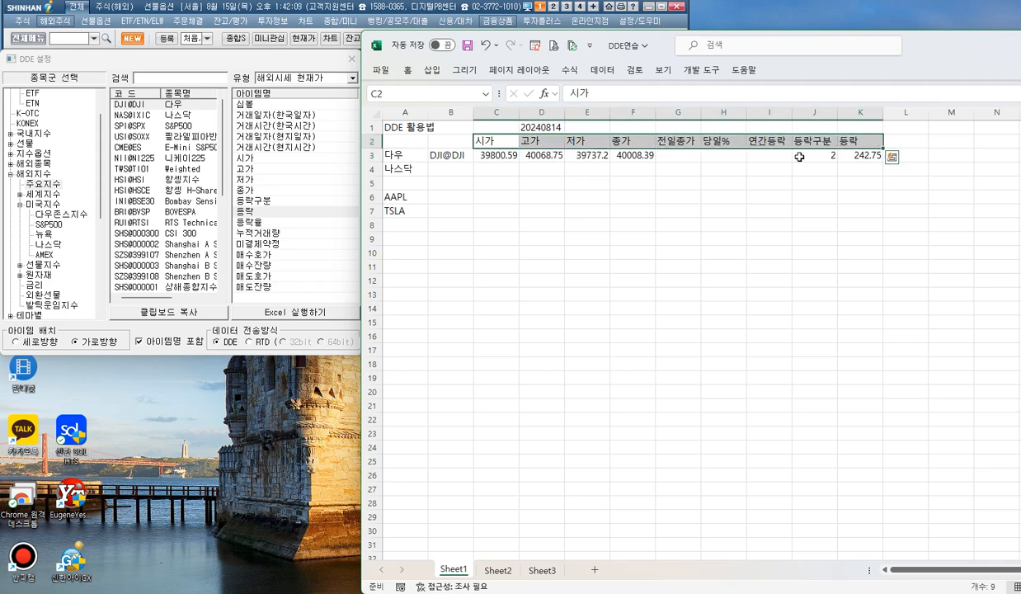
left_click(161, 342)
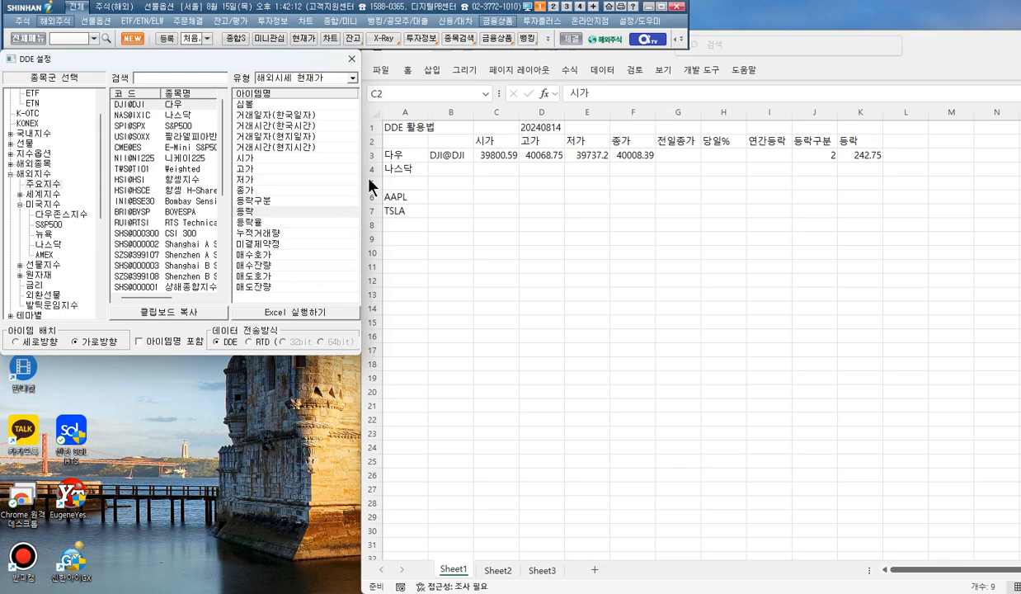
left_click(177, 113)
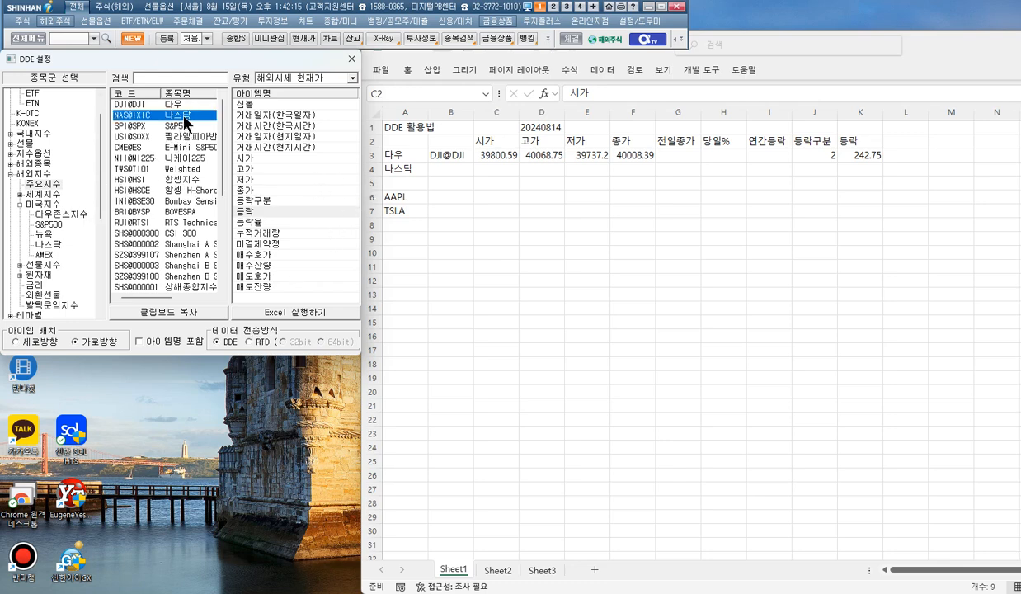
left_click(268, 158)
left_click_drag(278, 163, 494, 169)
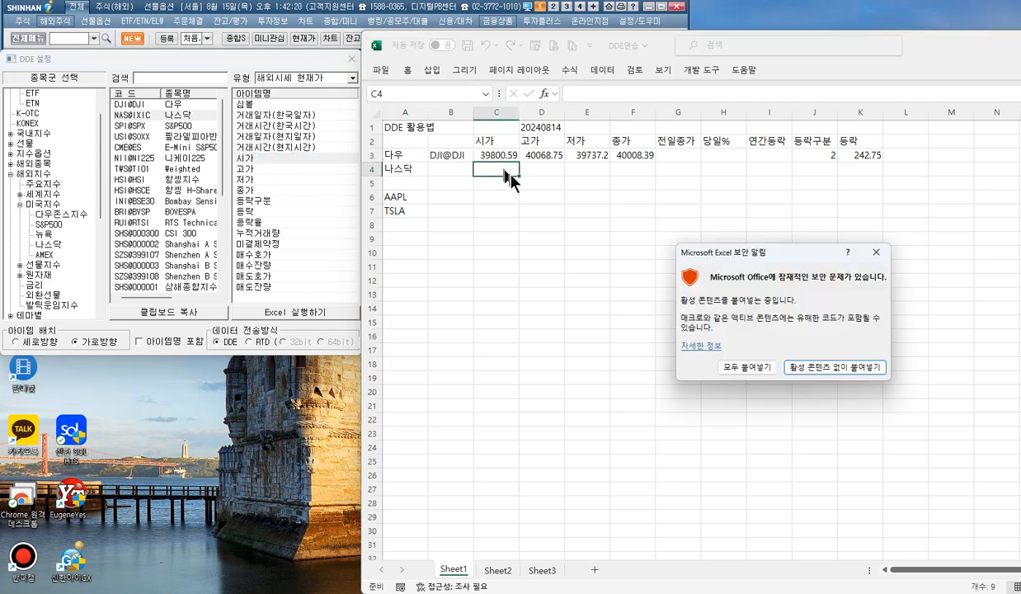
left_click(746, 367)
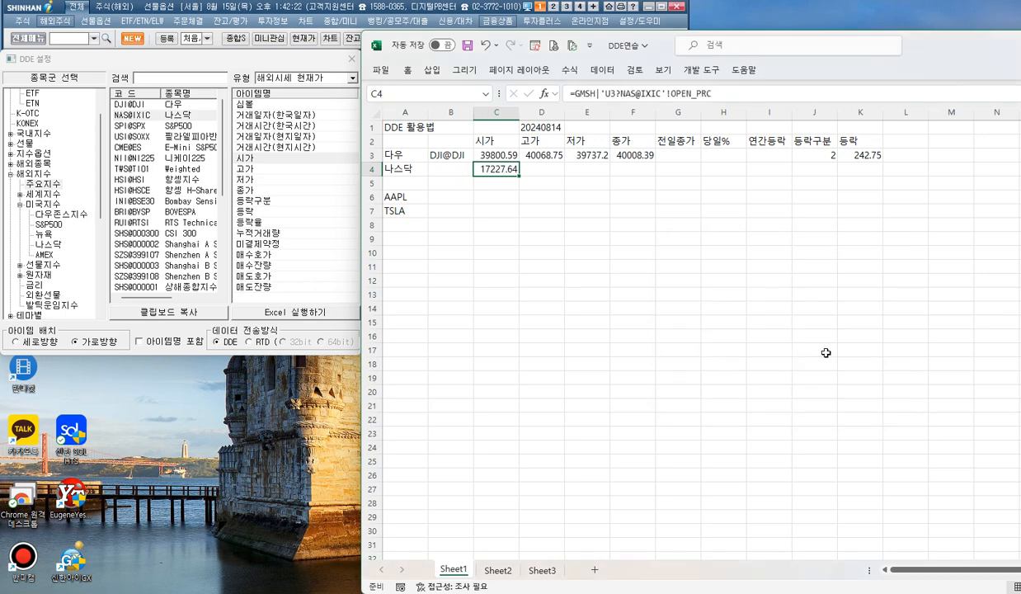
left_click(245, 105)
left_click_drag(274, 113, 444, 170)
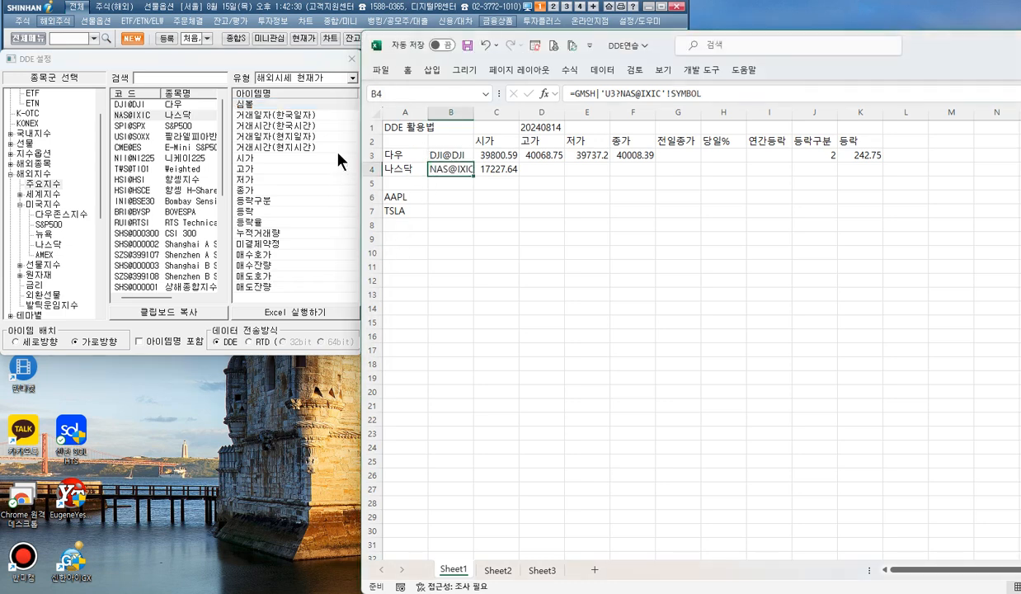
Step: Move the date link from D1 to A2 and underline the DDE 활용법 title in A1
left_click(549, 127)
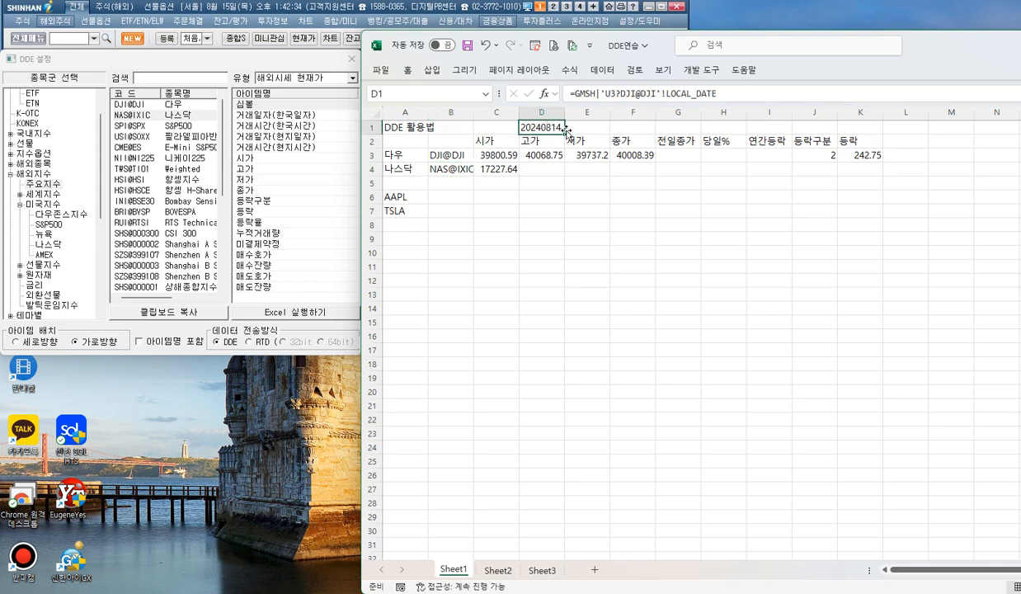
left_click_drag(560, 136, 406, 143)
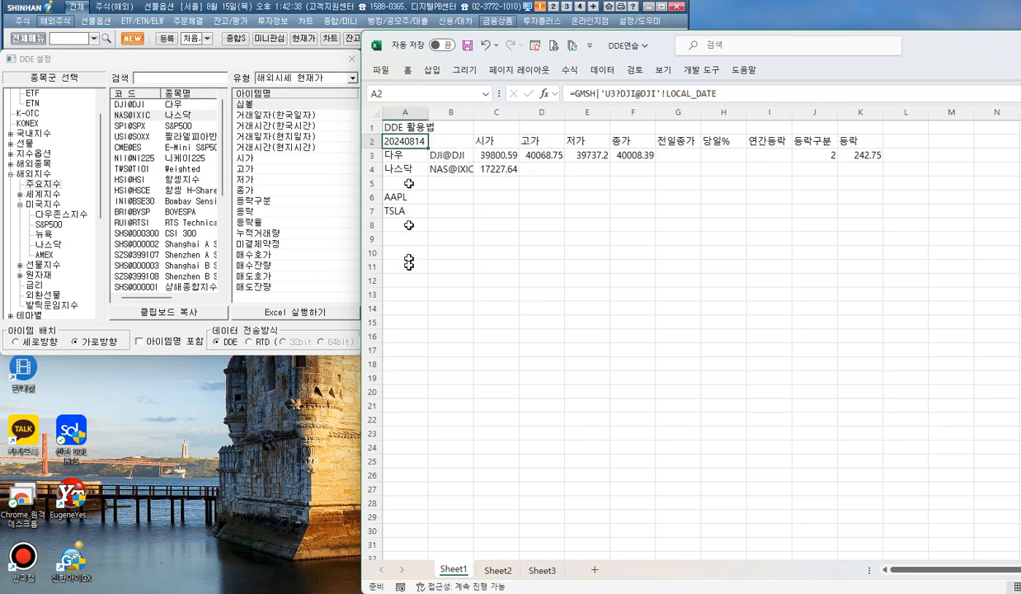
left_click(398, 128)
left_click(407, 71)
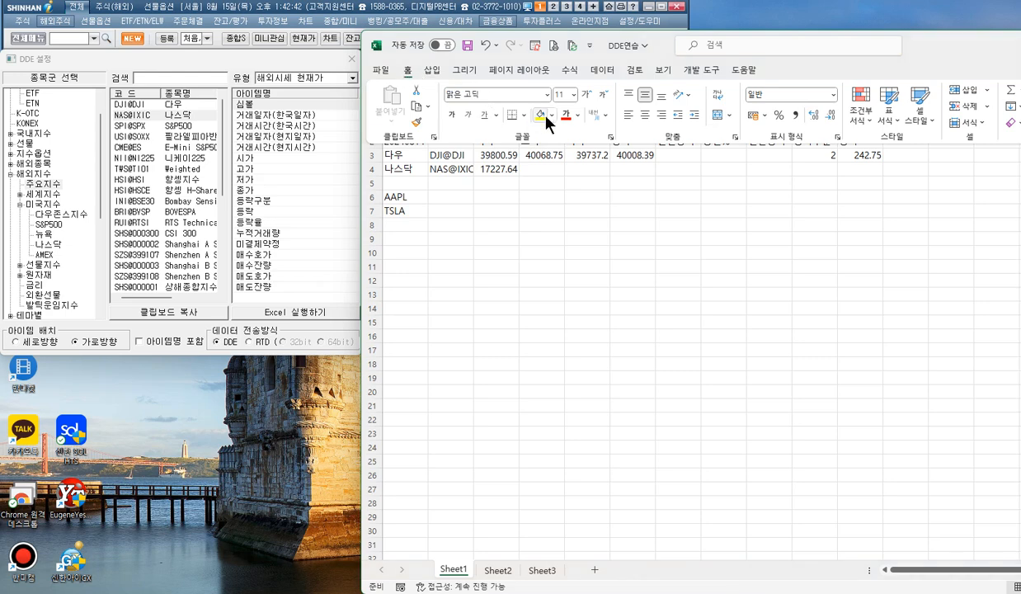
left_click(584, 258)
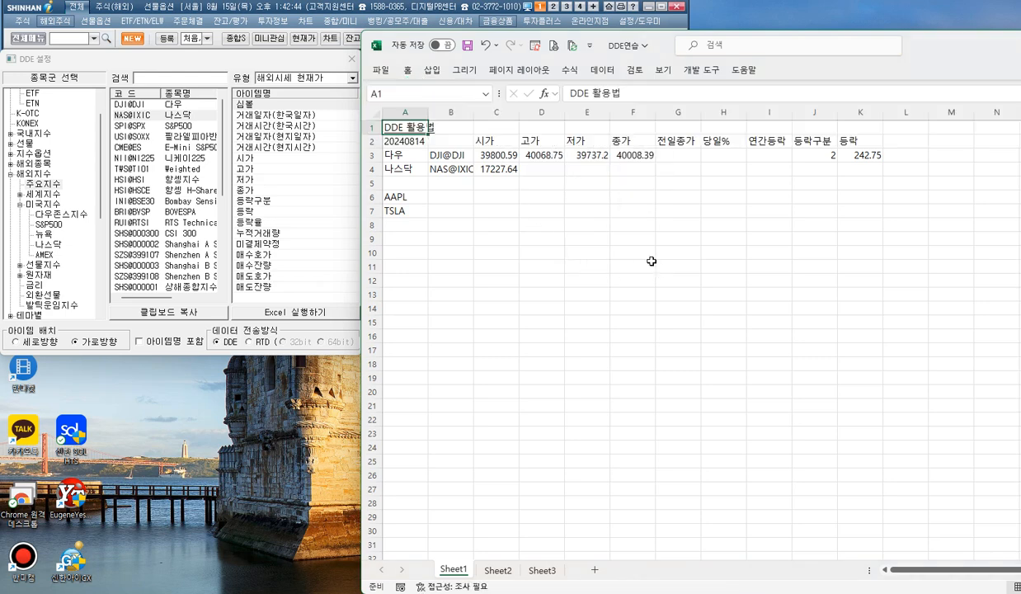
left_click(570, 307)
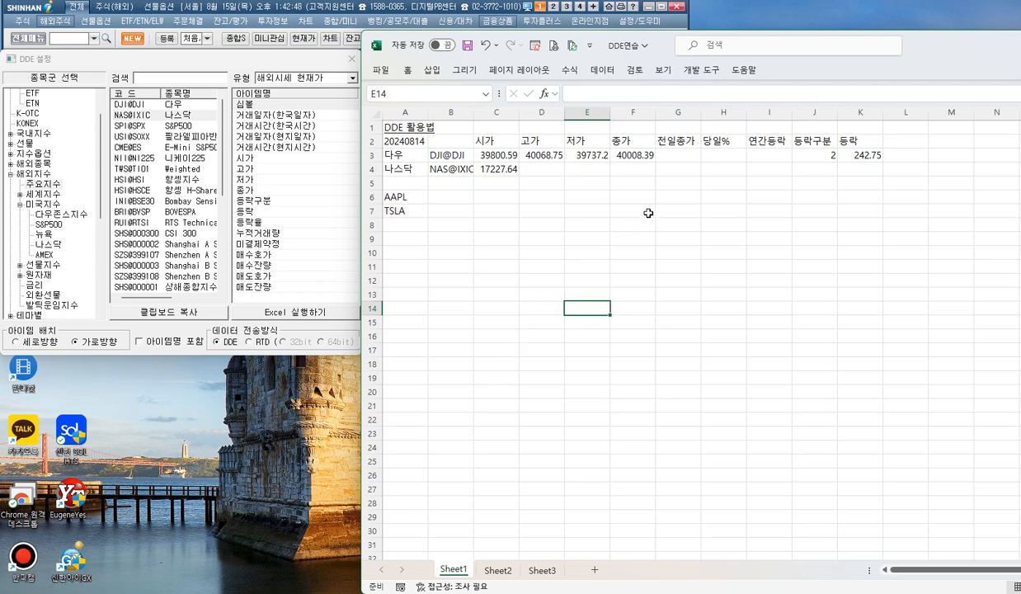
Step: Place the 나스닥 items 고가, 저가 and 종가 at D4, E4 and F4
left_click(251, 169)
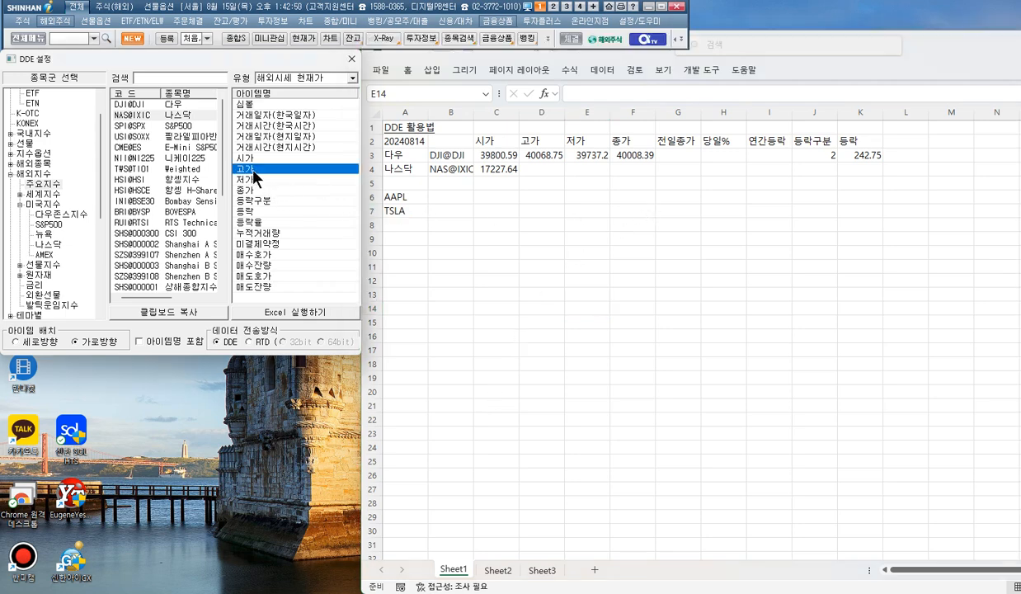
left_click_drag(301, 172, 542, 169)
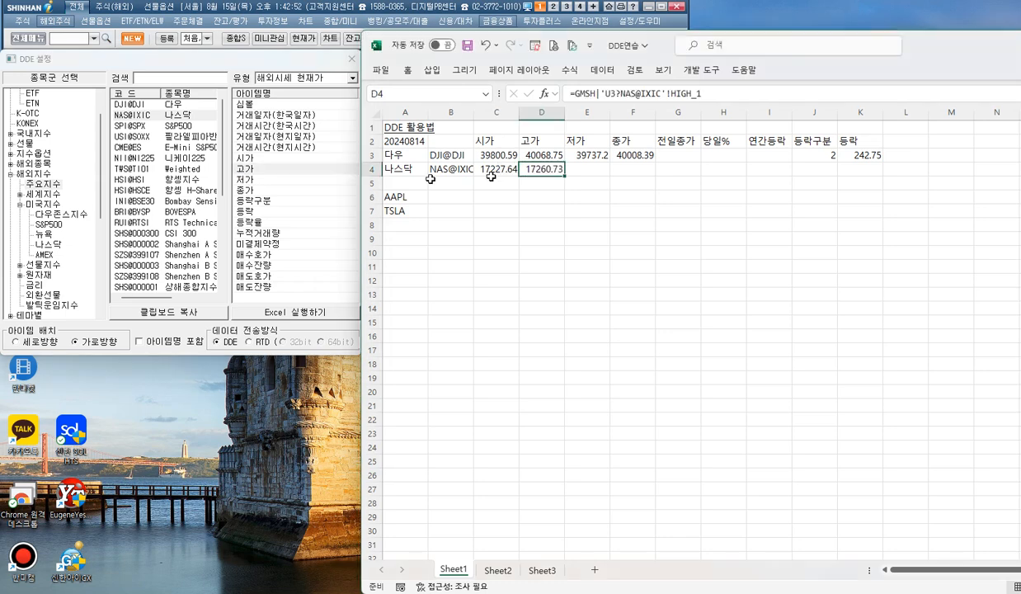
left_click_drag(252, 179, 569, 182)
left_click_drag(247, 191, 632, 169)
Step: Place the 나스닥 items 등락구분 at J4, converted to a number as in J3, and 등락 at K4
left_click(259, 201)
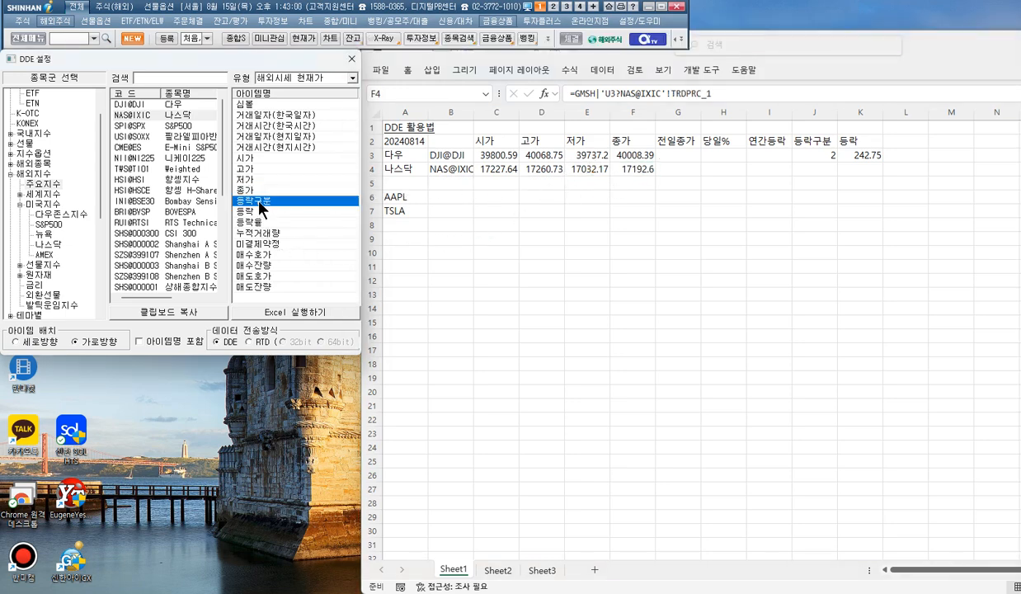
left_click_drag(259, 201, 798, 168)
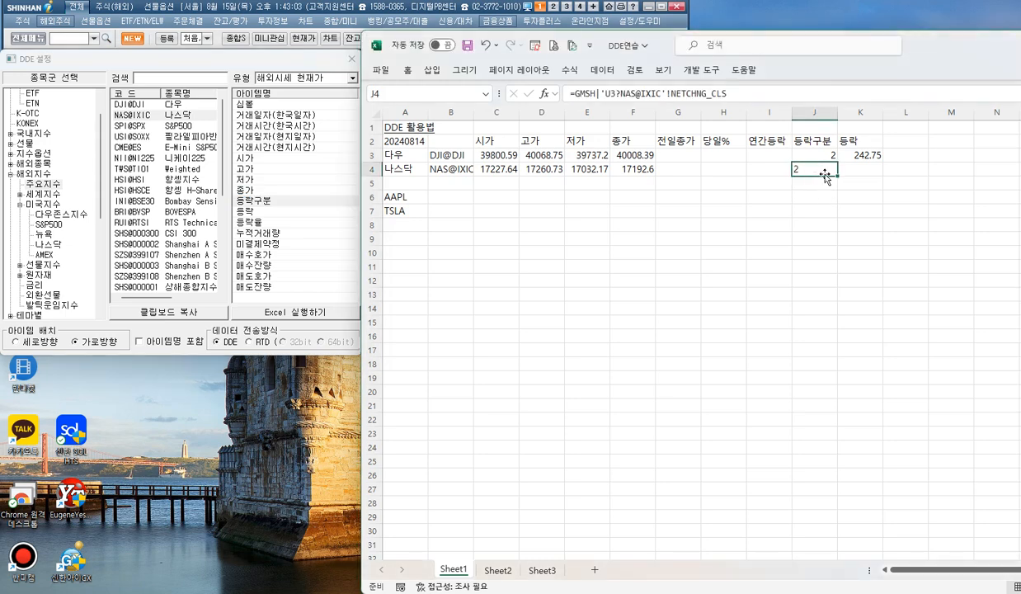
left_click(759, 94)
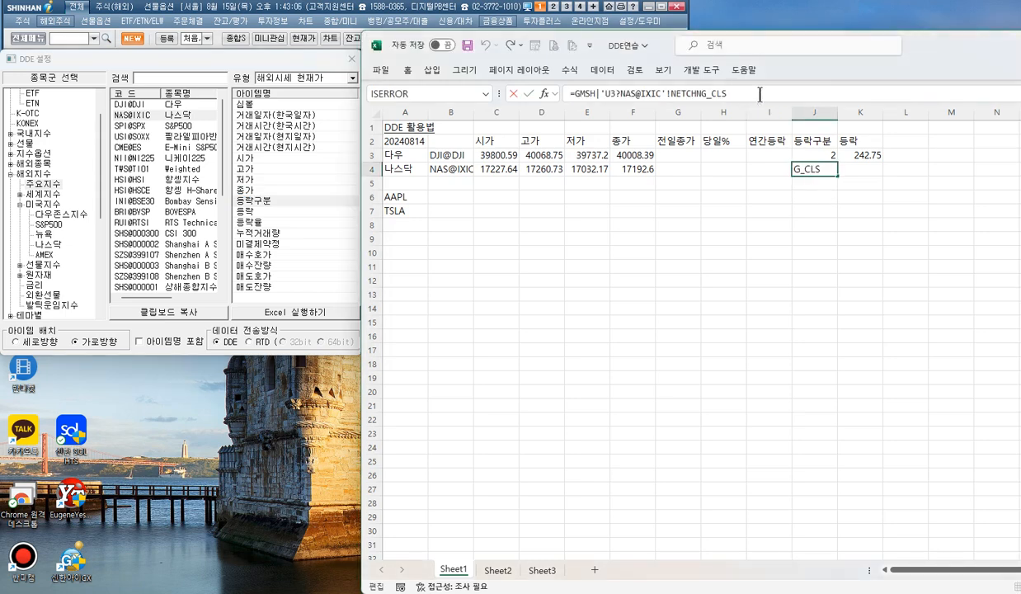
key("Return")
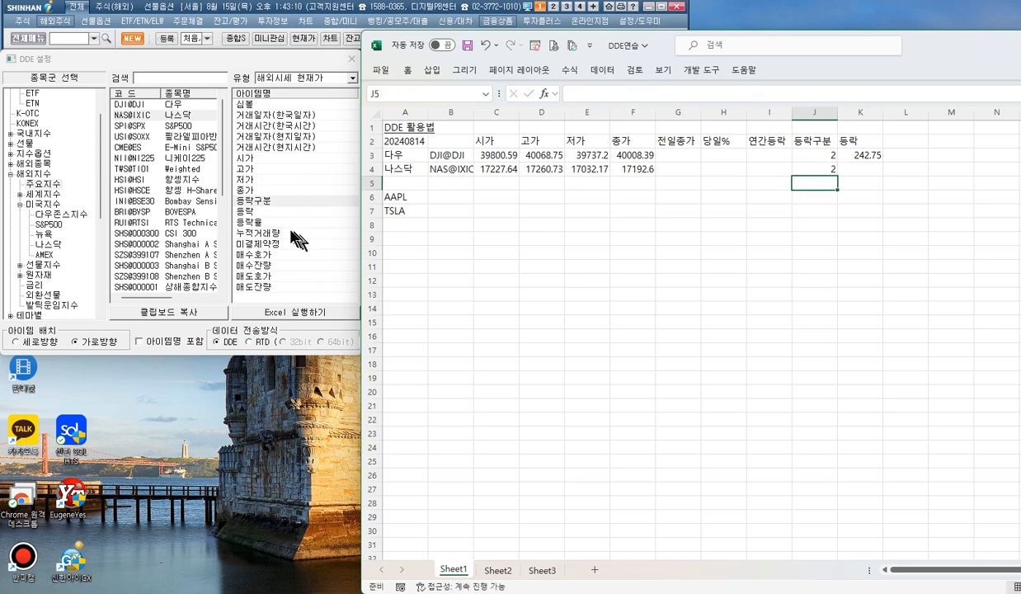
left_click_drag(251, 213, 859, 169)
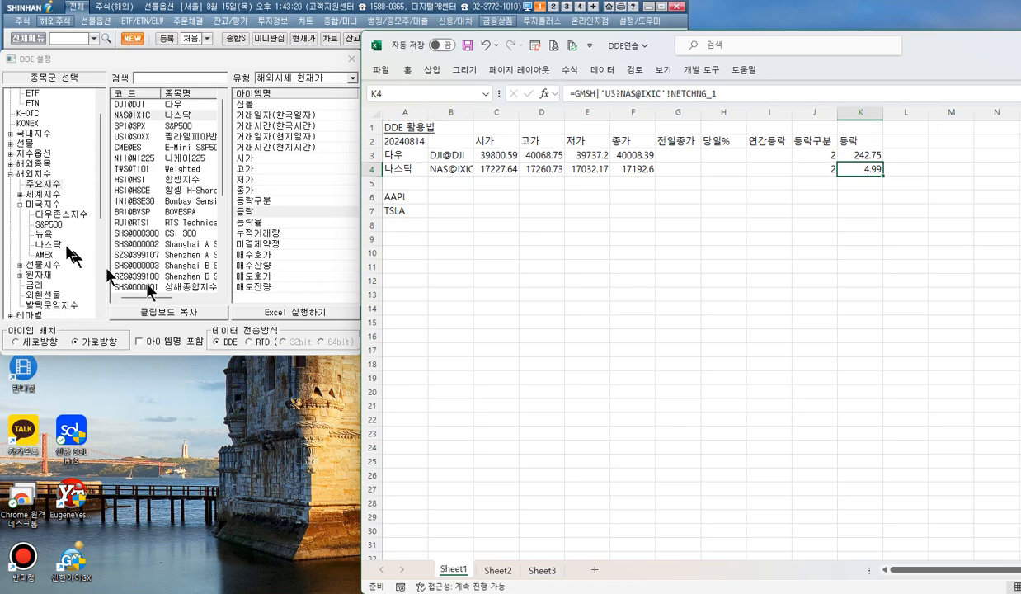
Step: Collapse the 해외지수 group and list the 미국 stocks of the 해외종목 group
double_click(38, 174)
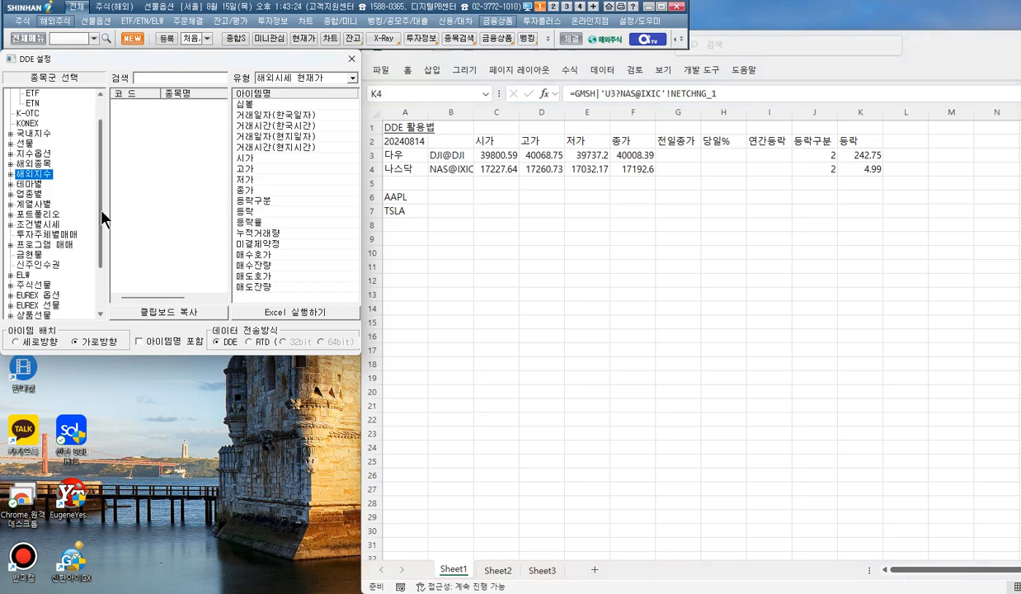
double_click(40, 165)
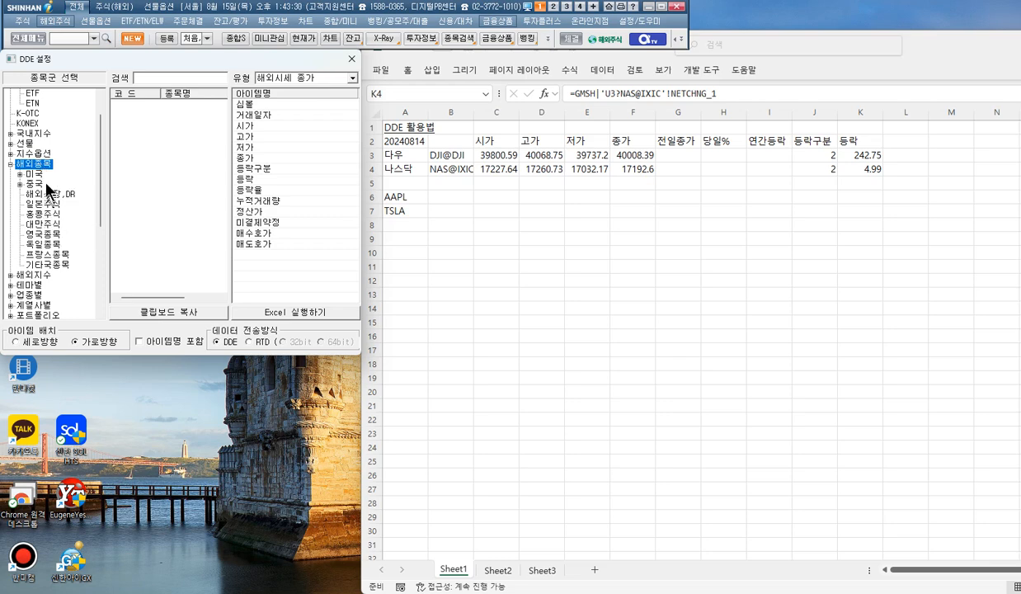
left_click(35, 176)
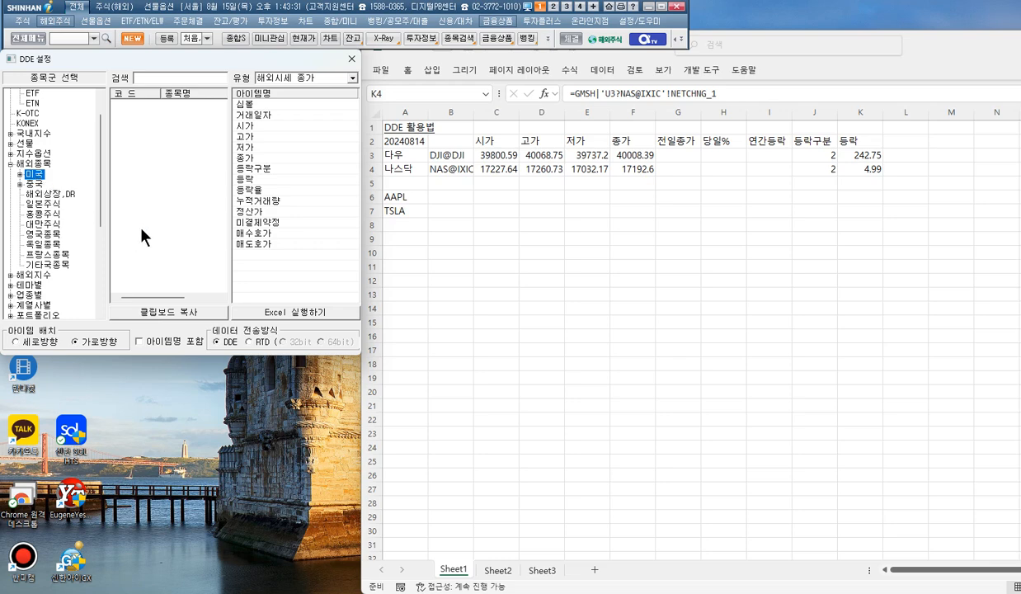
left_click(33, 175)
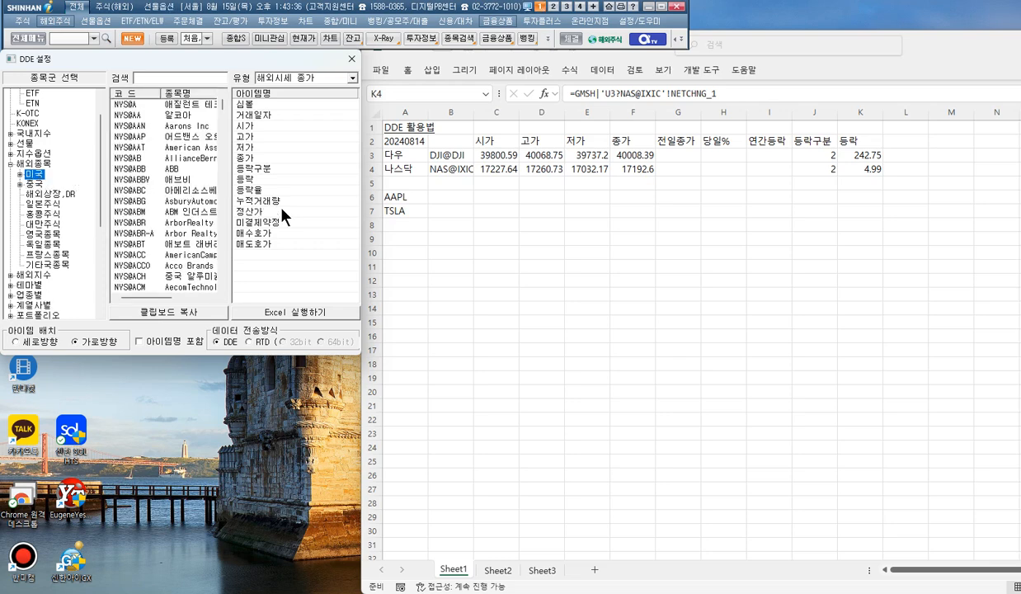
Step: Enter AAPL as the stock search term and look through the code list for it
left_click(180, 77)
key("BackSpace")
type("AAA")
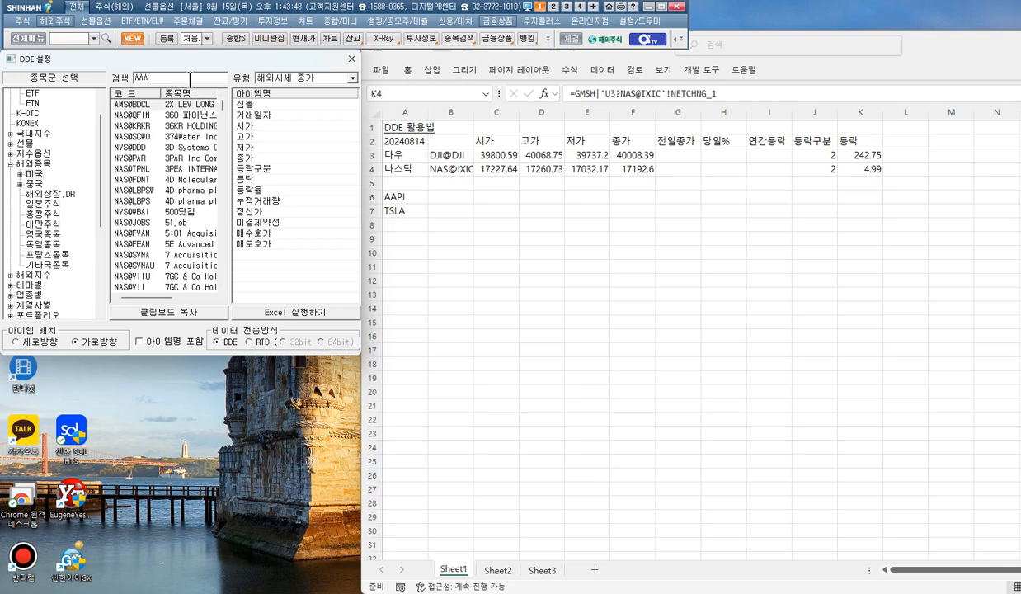
key("BackSpace")
type("APL")
scroll(213, 260, "down", 6)
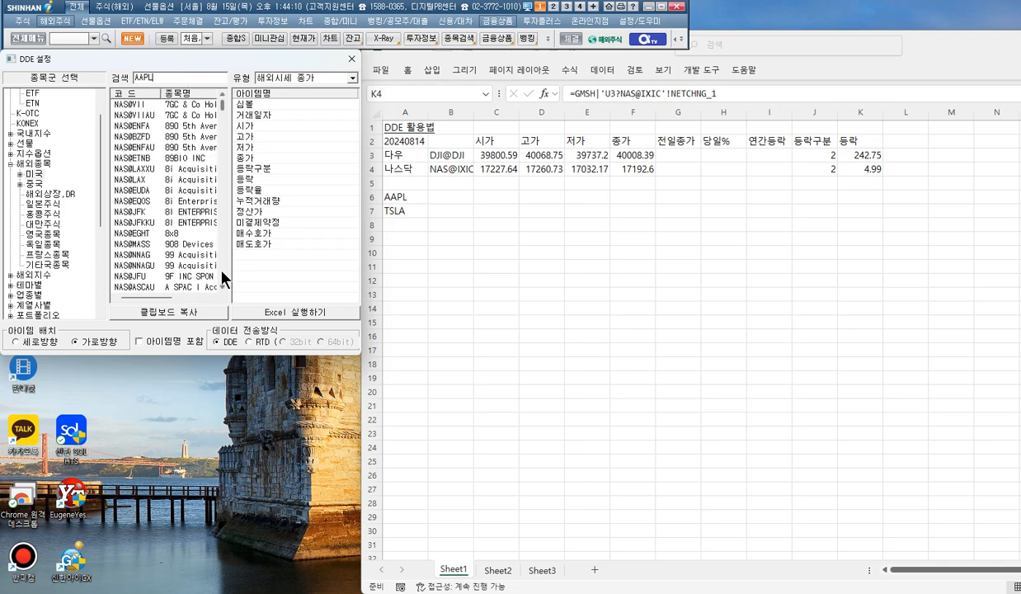
scroll(221, 272, "down", 5)
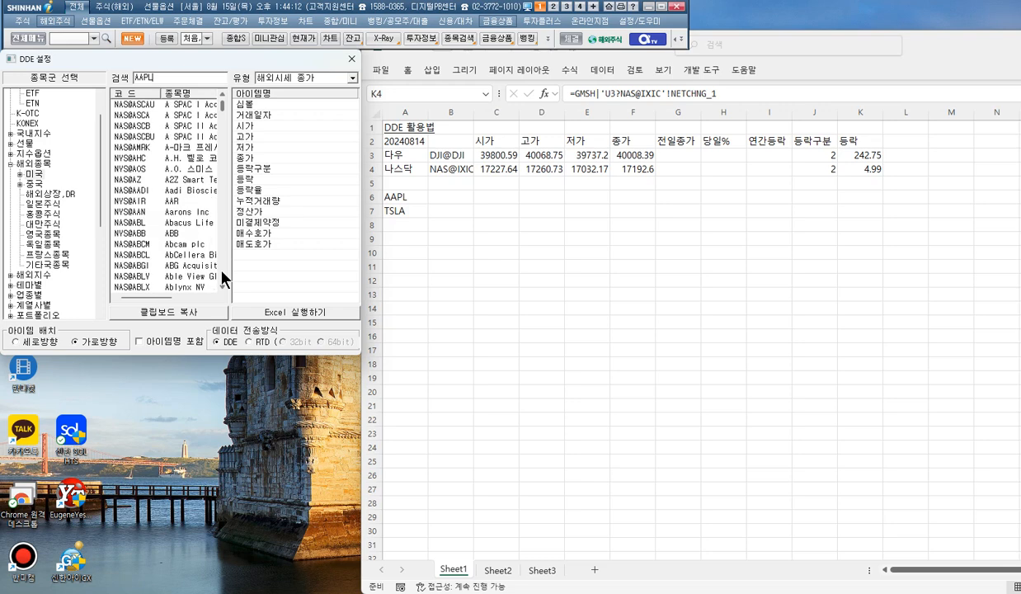
scroll(221, 271, "down", 5)
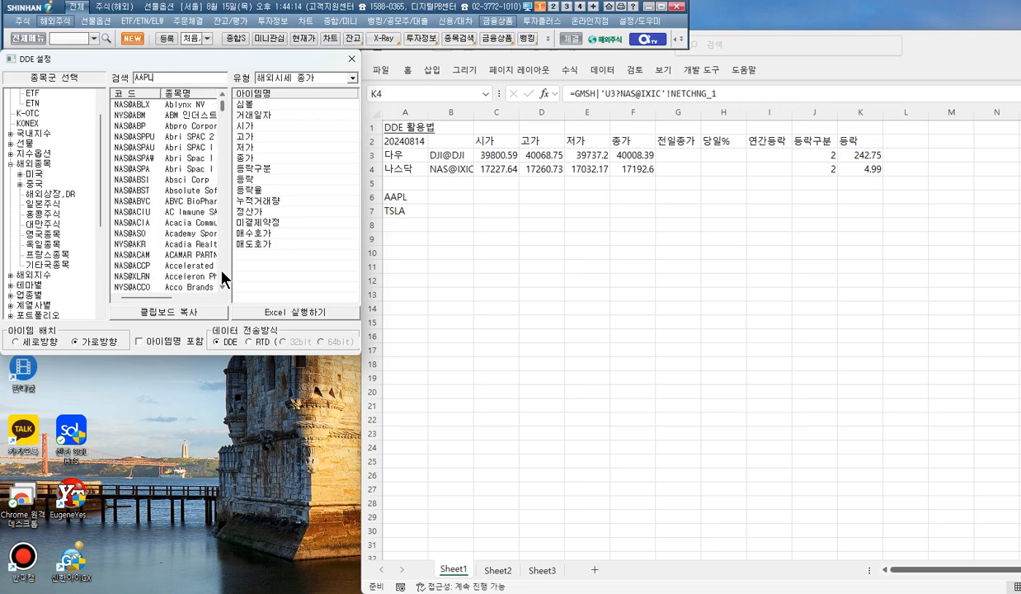
scroll(212, 261, "up", 3)
scroll(217, 272, "up", 3)
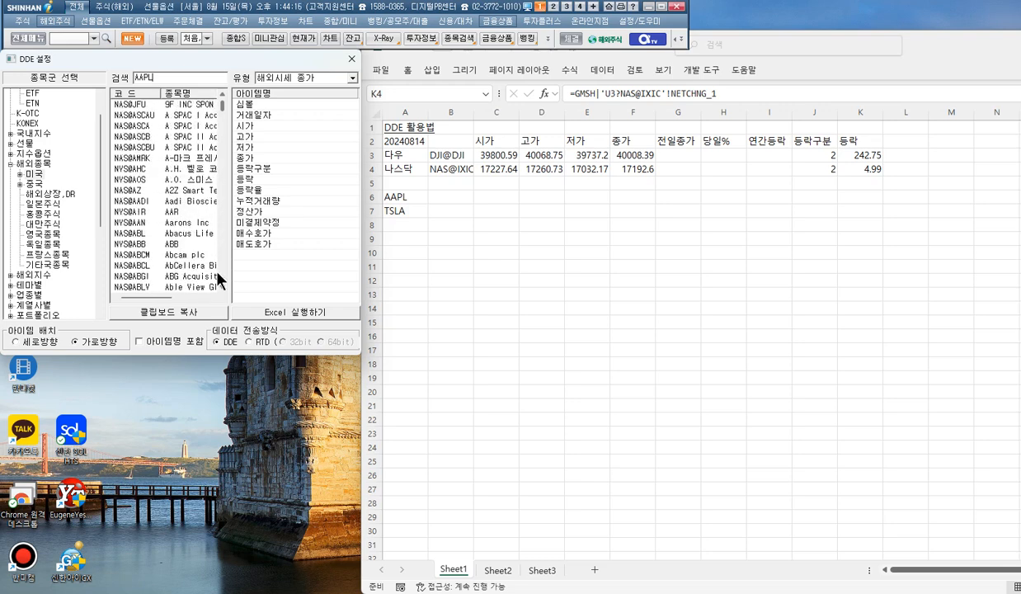
scroll(208, 261, "up", 6)
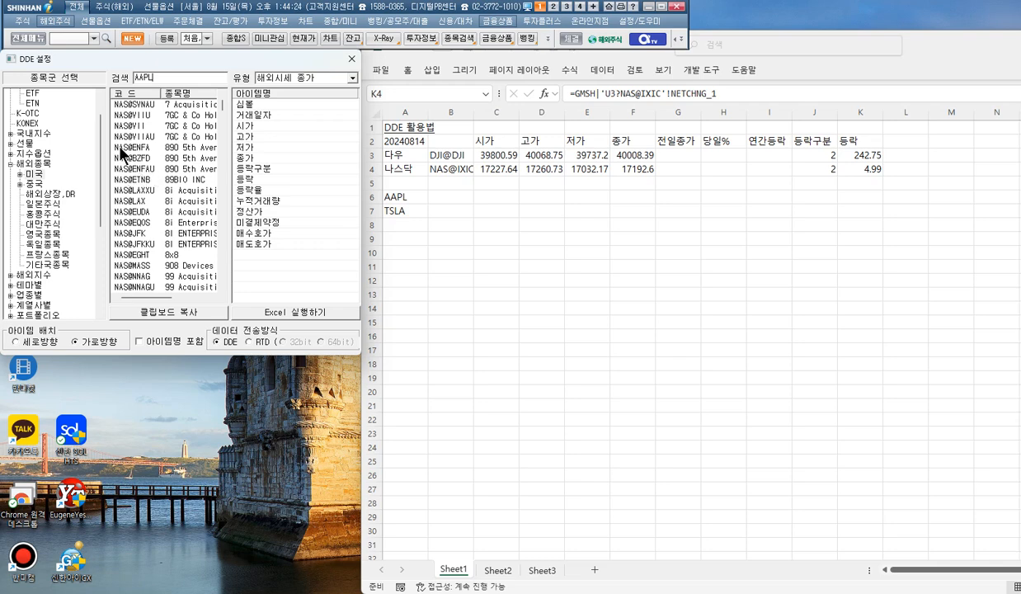
Step: Extend the search term to NAS@AAPL and select 애플 in the code list
double_click(136, 77)
type("NAS@")
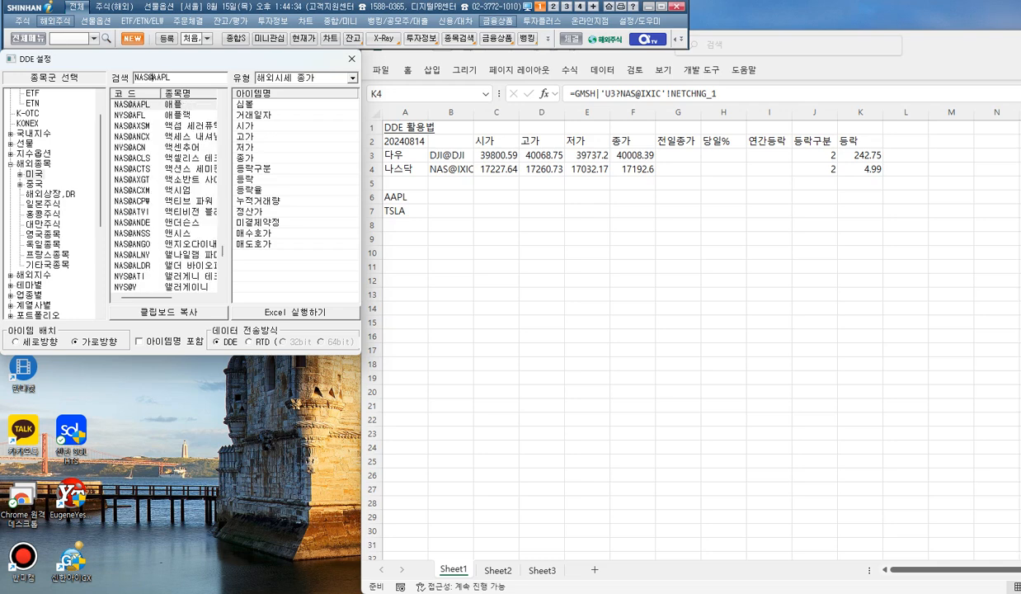
left_click(173, 106)
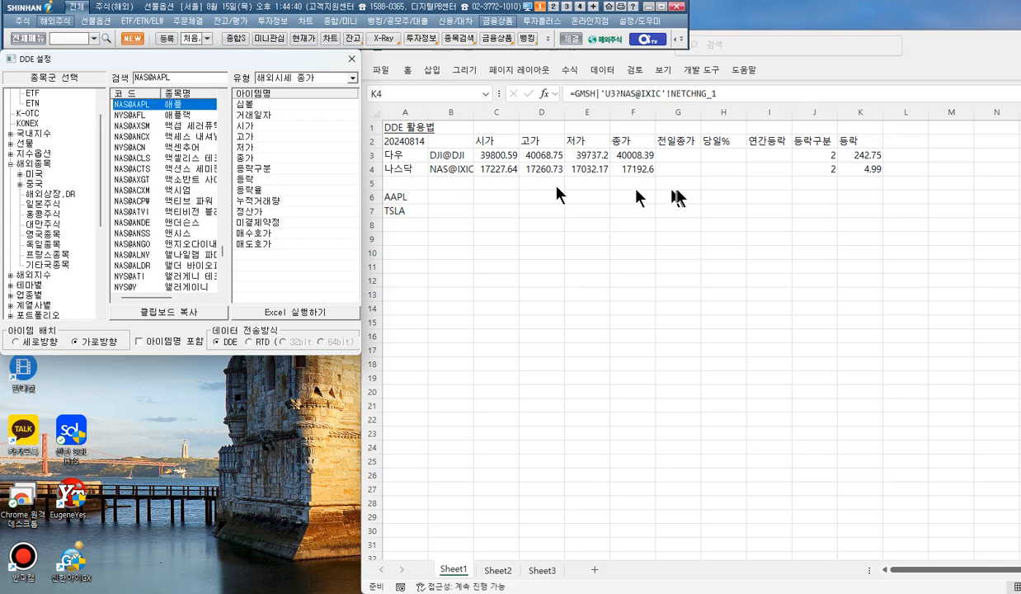
Step: Link the 심볼 item of 애플 into B6 of the AAPL row and allow all active content to be pasted
left_click(248, 105)
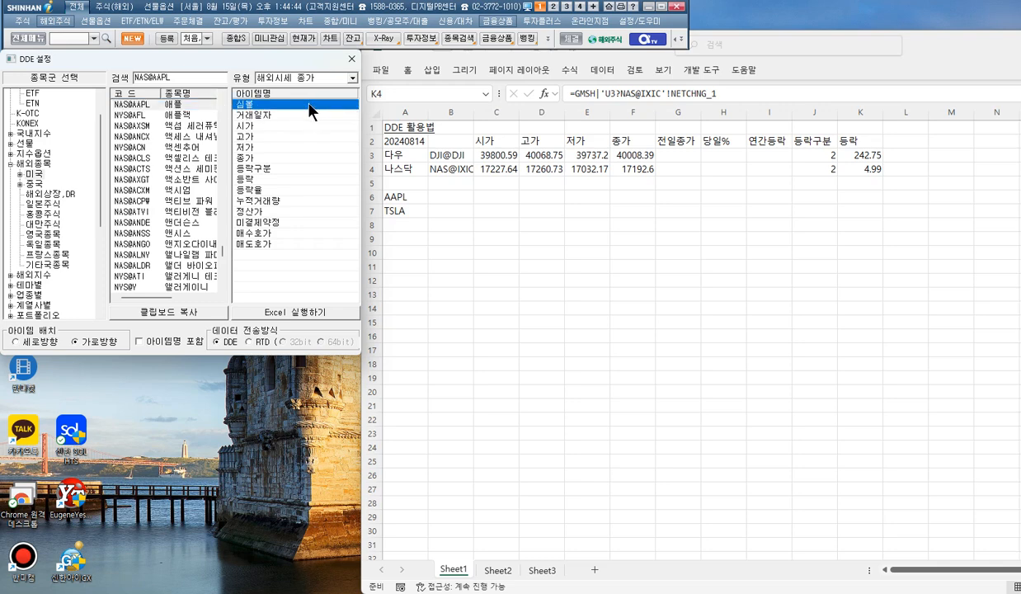
left_click_drag(309, 113, 459, 202)
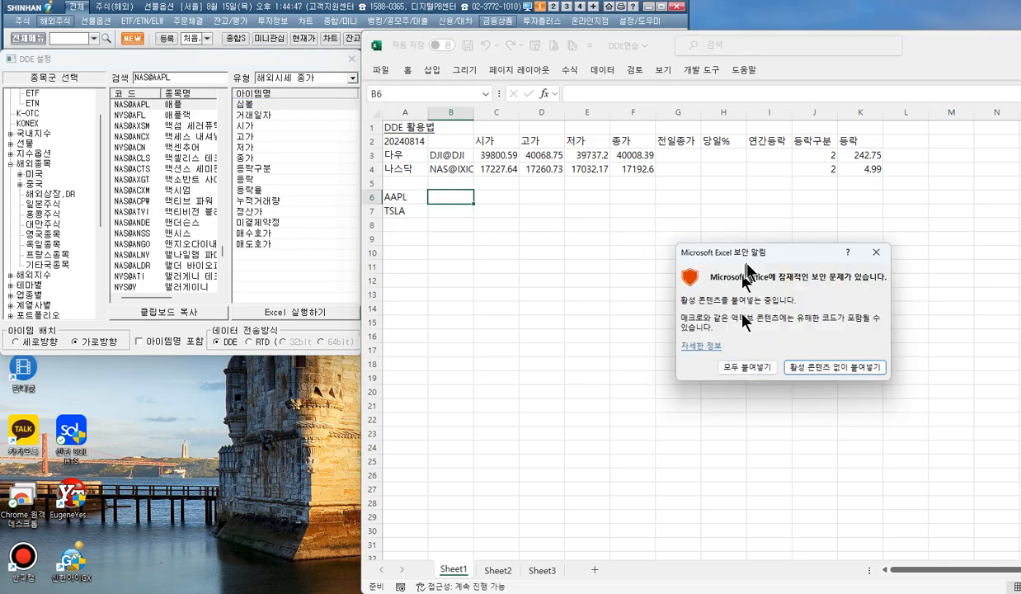
left_click(745, 370)
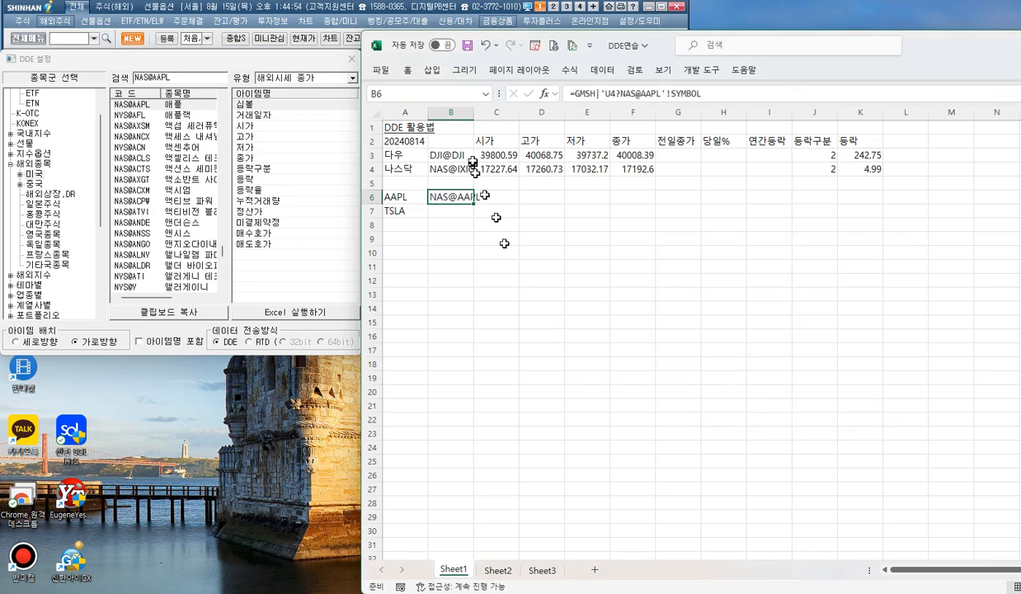
Step: Place the 애플 items 시가, 고가, 저가 and 종가 in C6, D6, E6 and F6 of the AAPL row
left_click(307, 126)
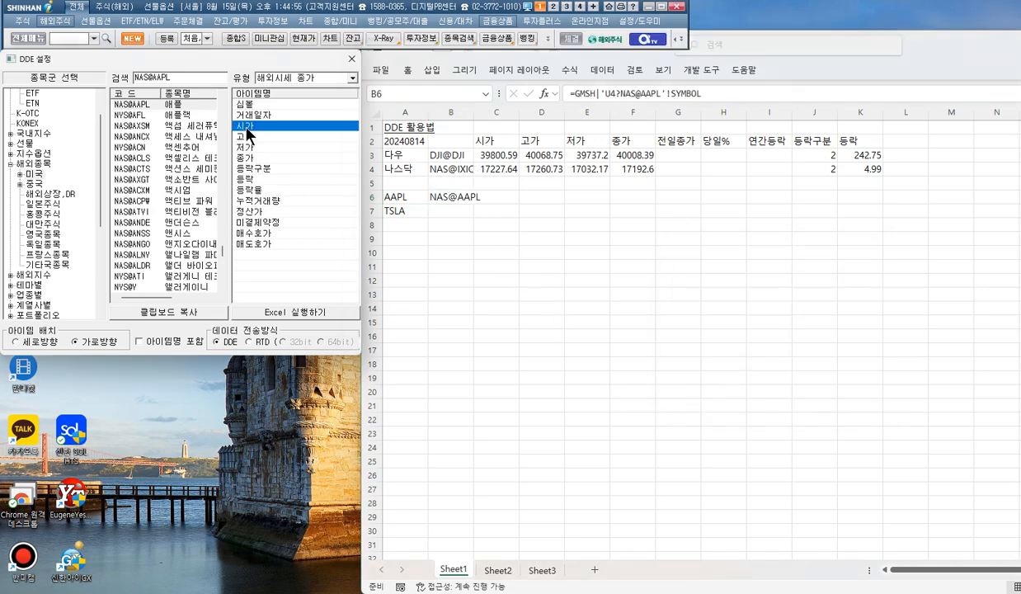
left_click_drag(306, 126, 486, 196)
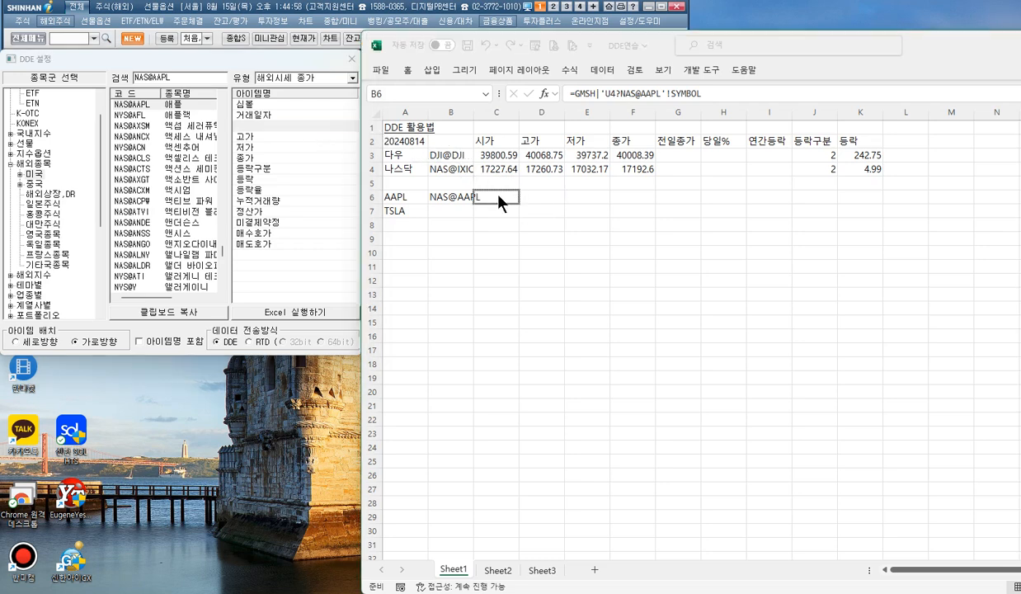
left_click(315, 135)
left_click_drag(315, 135, 553, 203)
left_click(244, 149)
left_click_drag(244, 155, 590, 198)
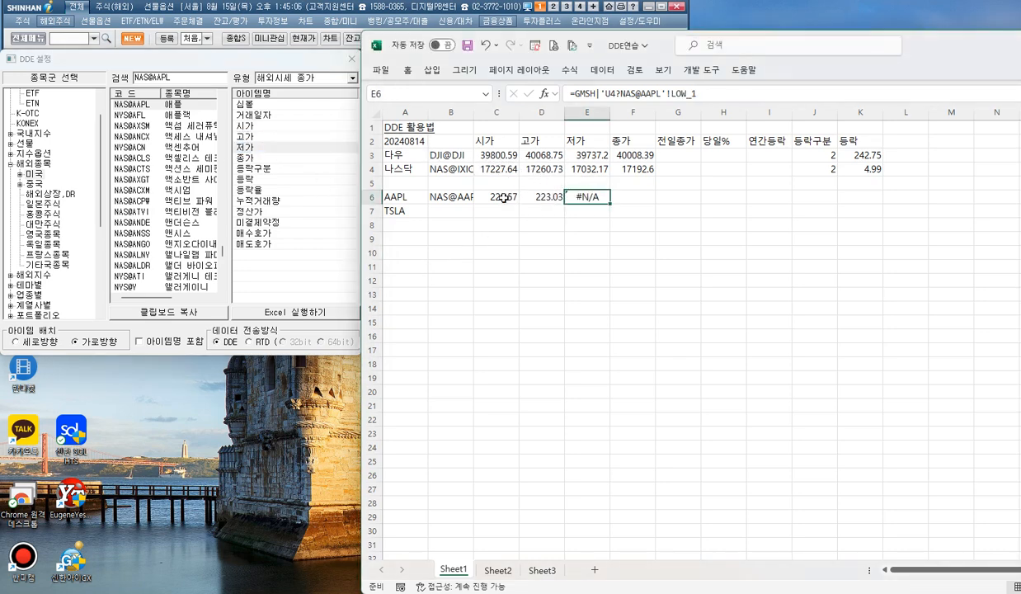
left_click(292, 158)
left_click_drag(291, 158, 636, 200)
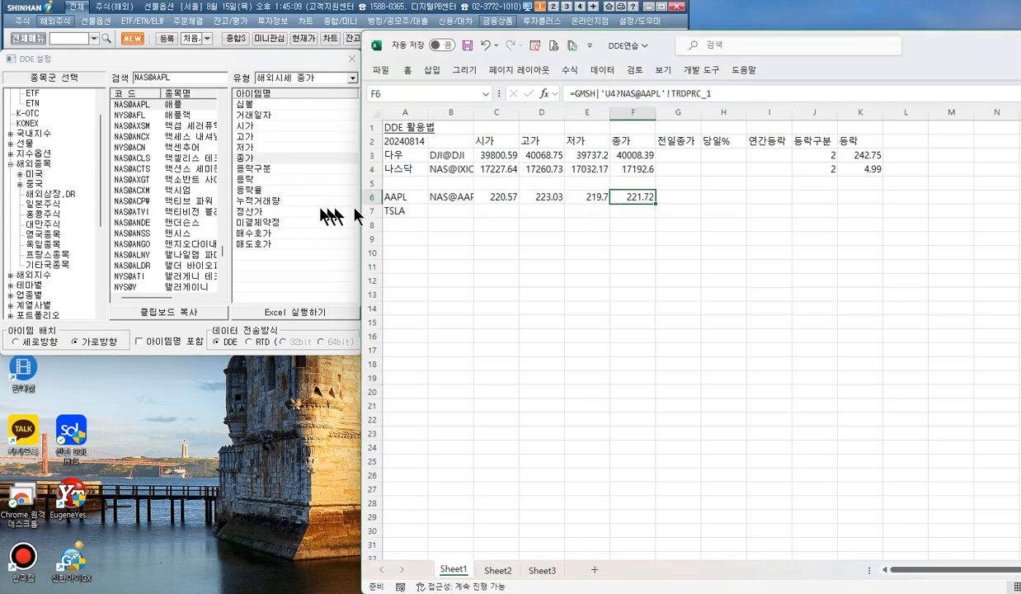
Step: Place the 애플 items 등락구분 at J6, converted to a number as in J4, and 등락 at K6
left_click(262, 170)
left_click_drag(297, 177, 816, 202)
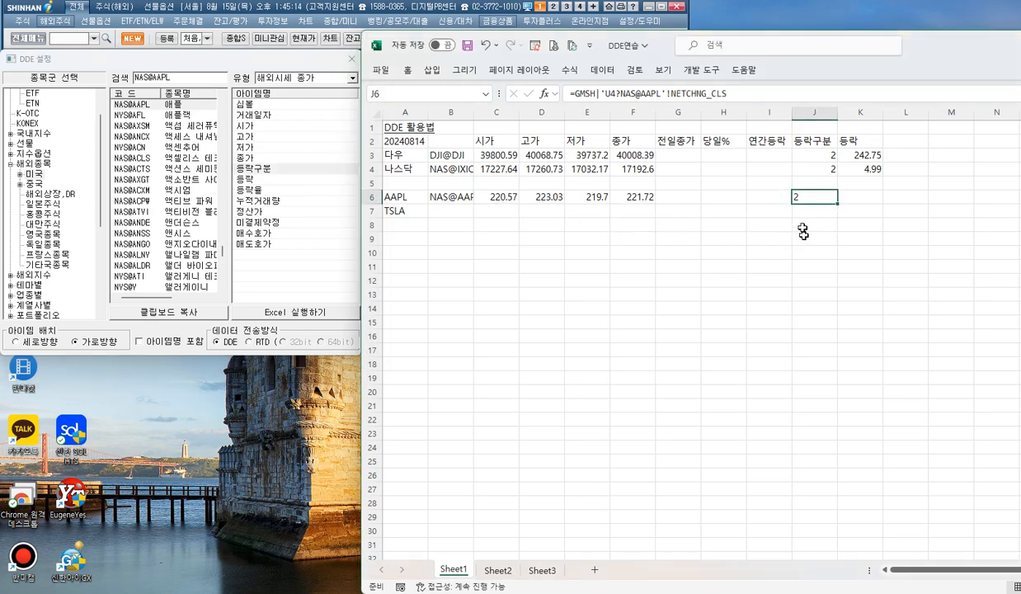
left_click(753, 93)
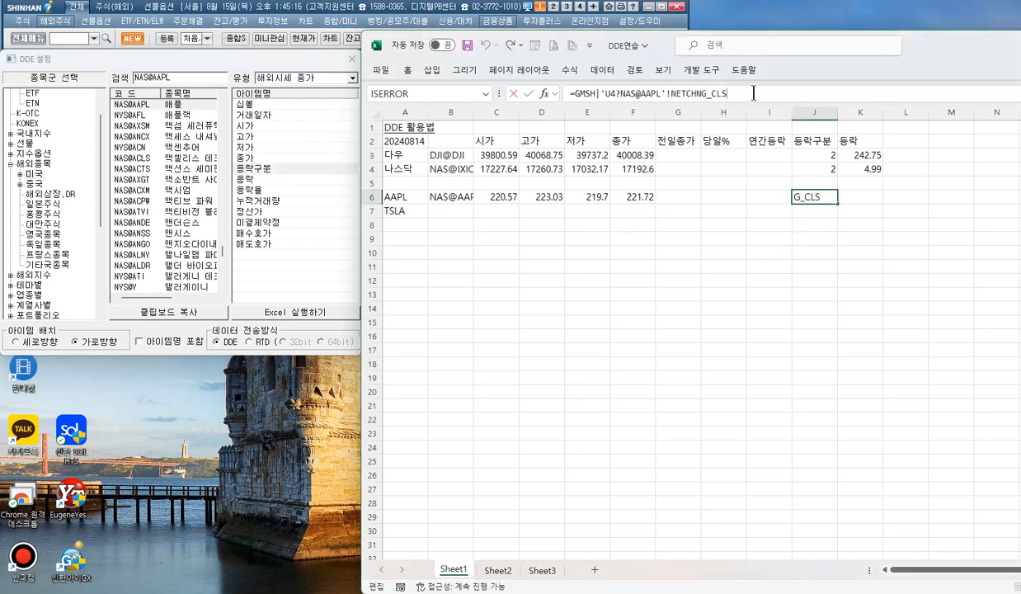
key("Return")
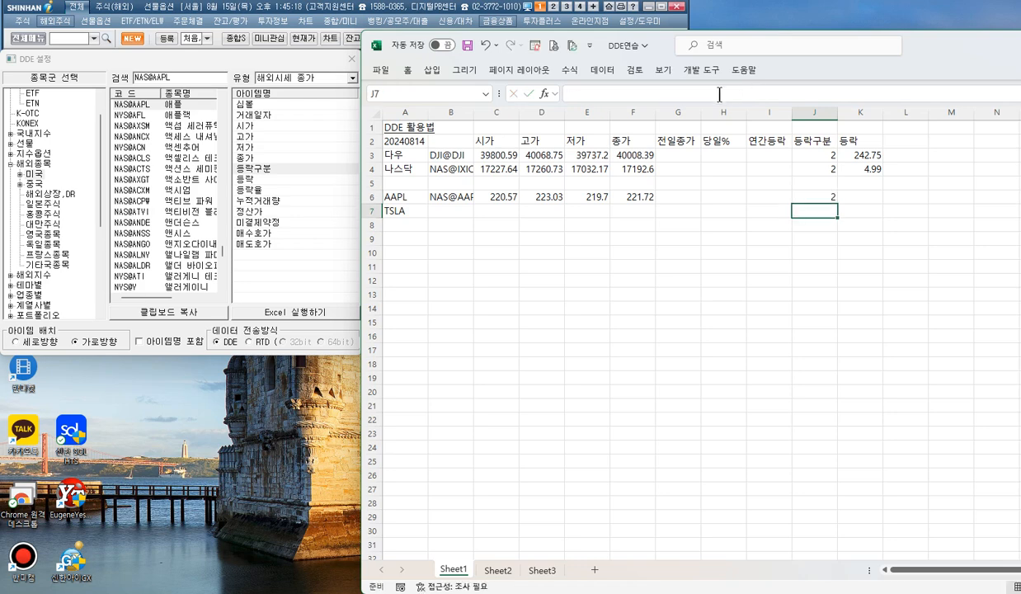
left_click_drag(247, 179, 879, 198)
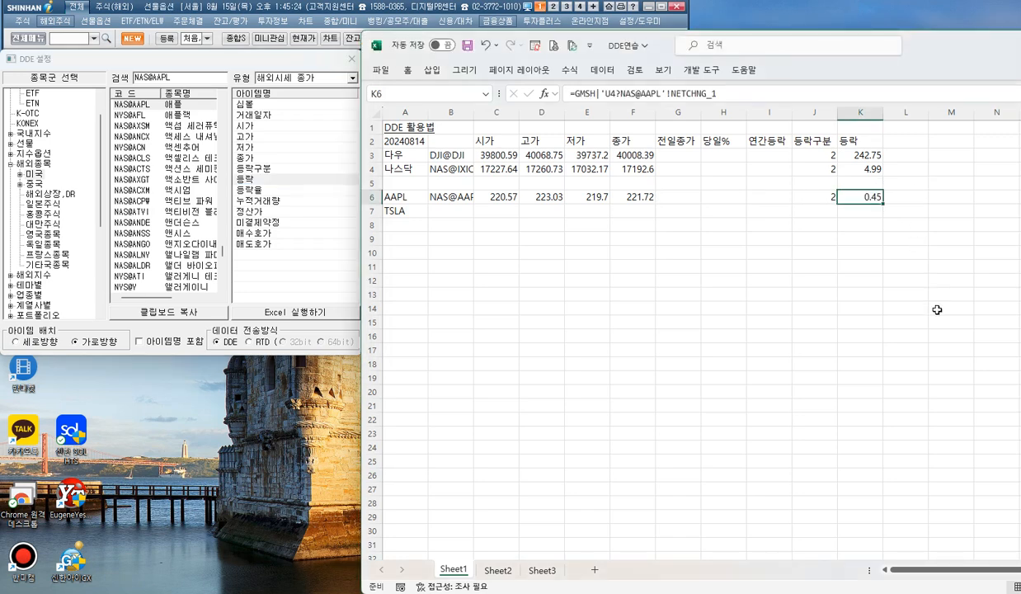
Step: Change the stock search term to NAS@TSLA and select 테슬라 in the code list
left_click(191, 77)
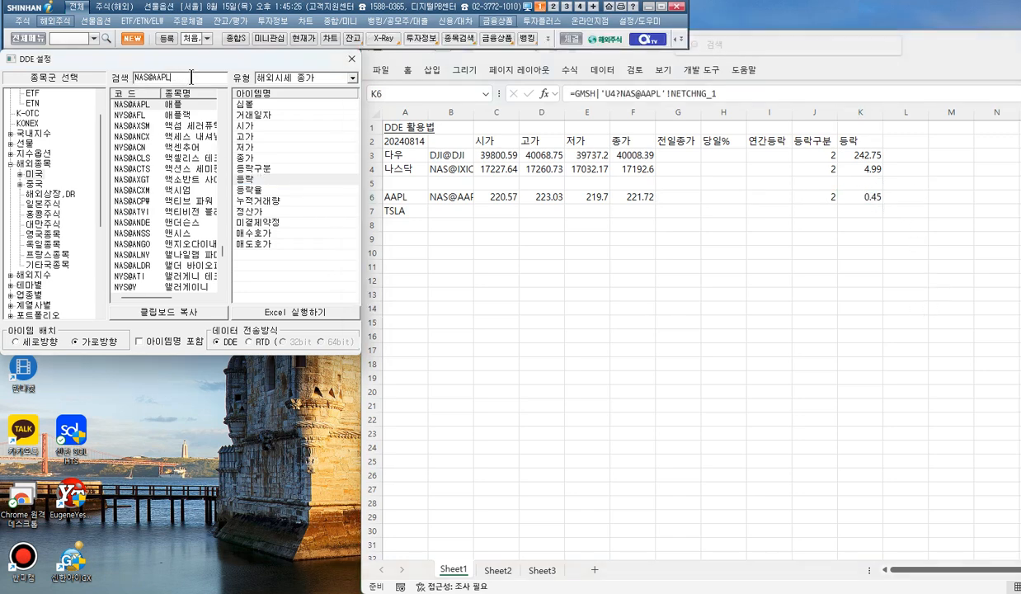
key("BackSpace")
key("BackSpace")
key("BackSpace")
key("BackSpace")
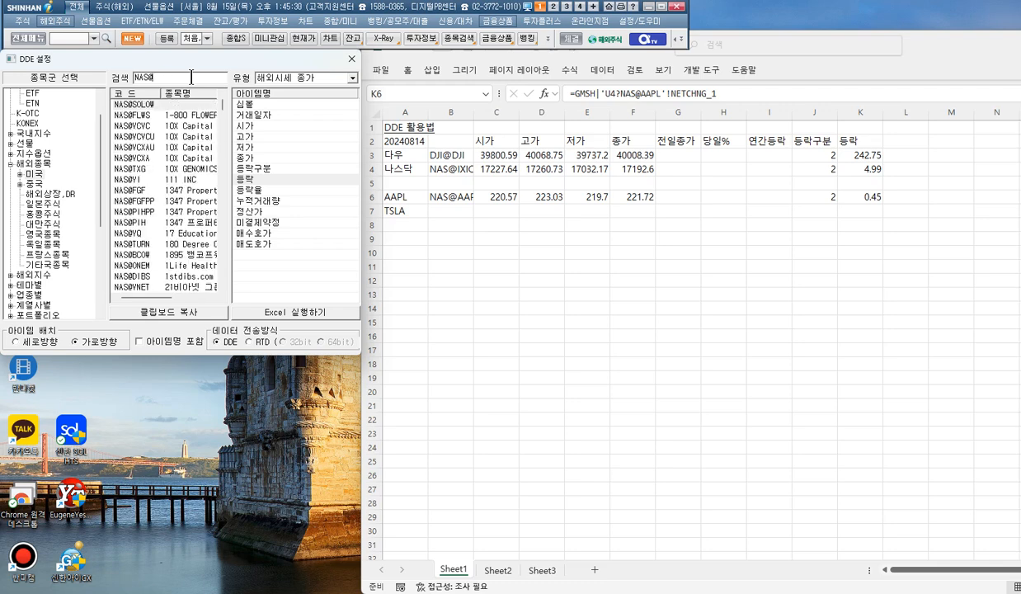
type("TSLA")
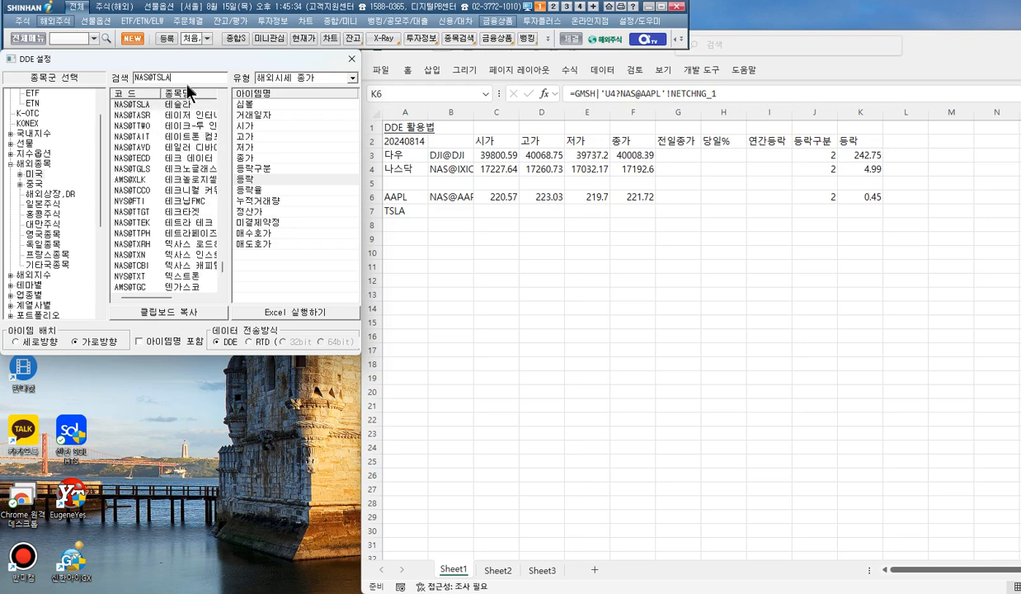
left_click(183, 104)
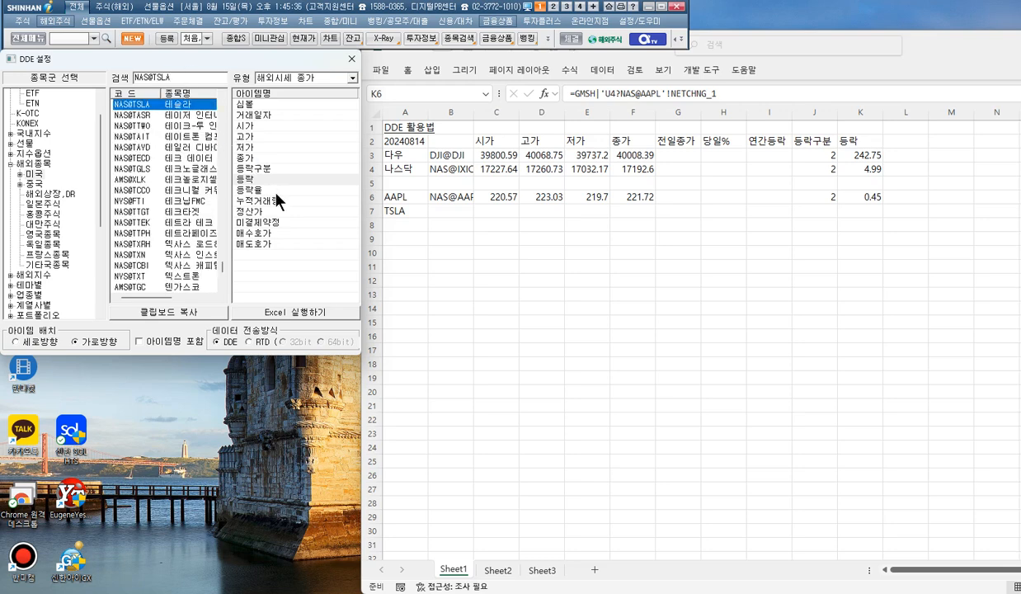
Step: Link the 심볼 item of 테슬라 into B7 of the TSLA row and allow all active content to be pasted
left_click(245, 102)
left_click_drag(245, 102, 441, 217)
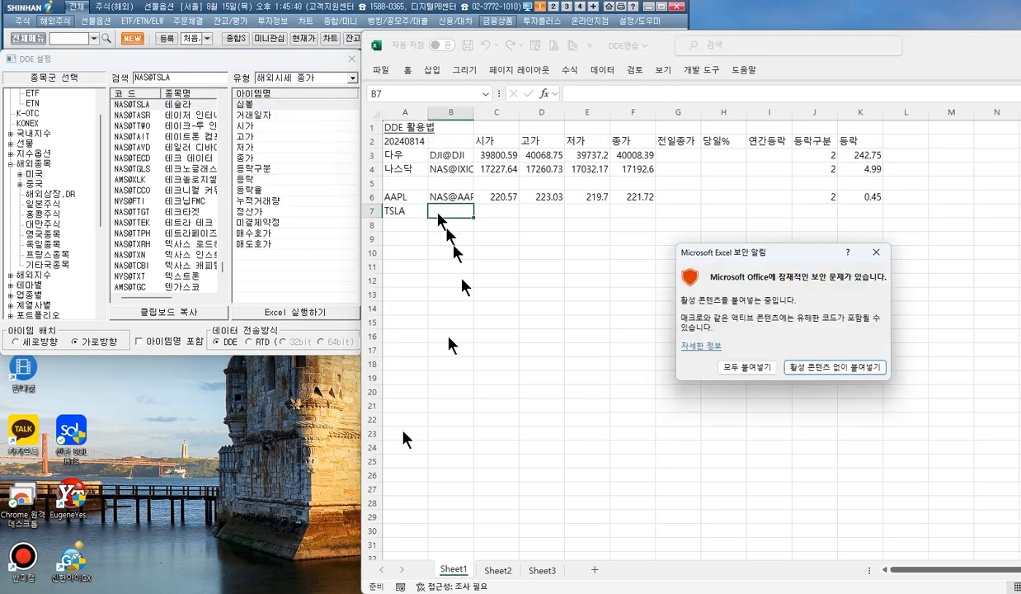
left_click(746, 368)
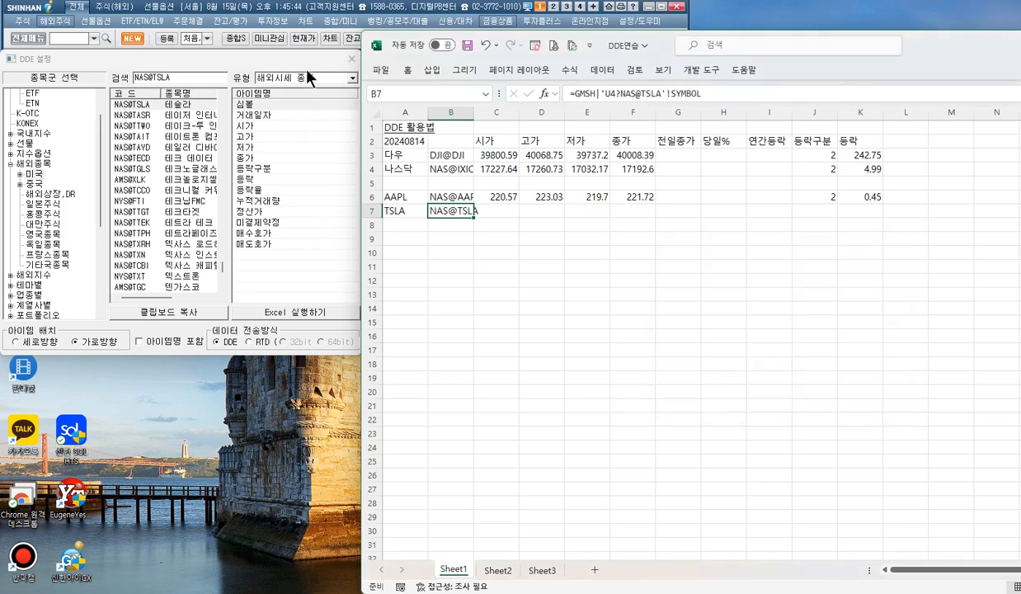
Step: Place the 테슬라 items 시가, 고가, 저가 and 종가 in C7, D7, E7 and F7 of the TSLA row
left_click_drag(251, 127, 499, 212)
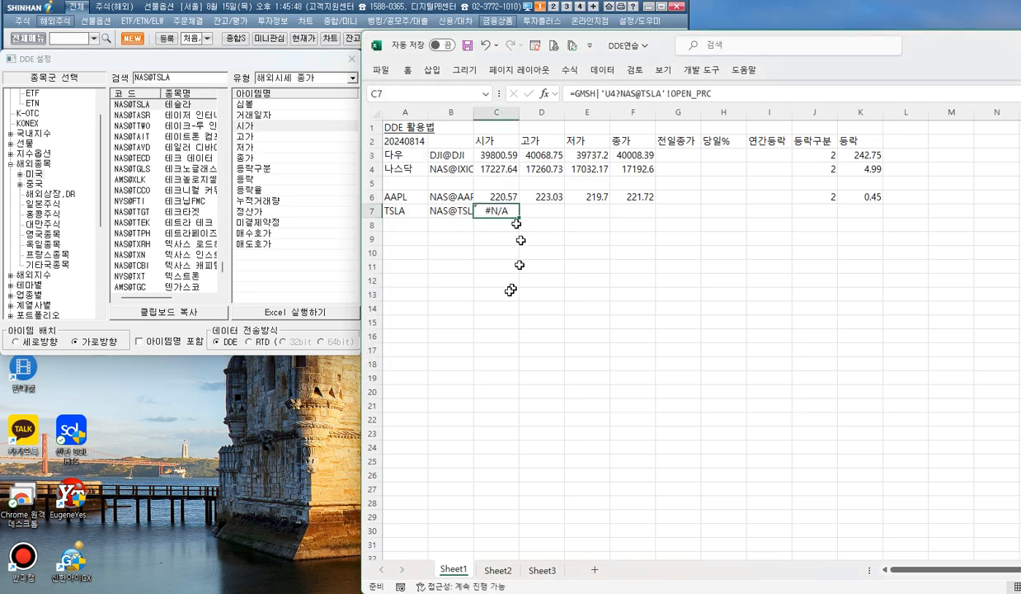
left_click_drag(258, 137, 542, 211)
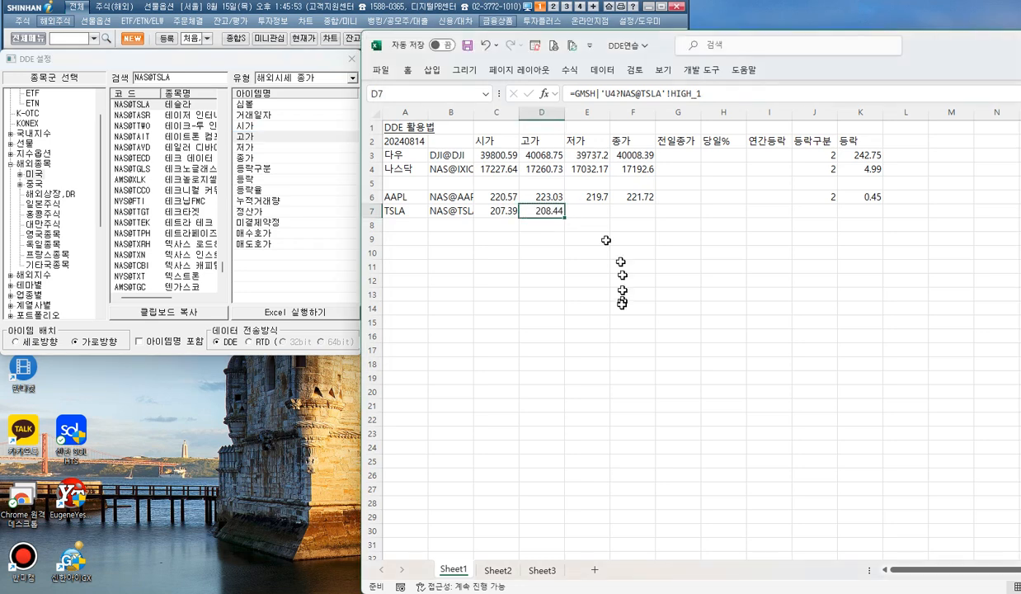
left_click_drag(251, 147, 587, 211)
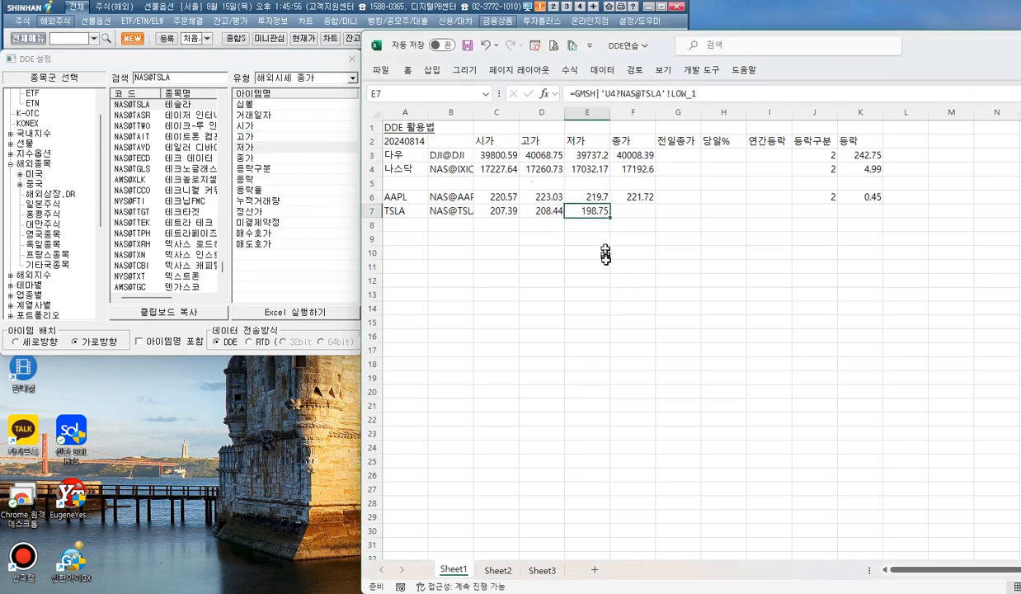
left_click_drag(255, 157, 632, 211)
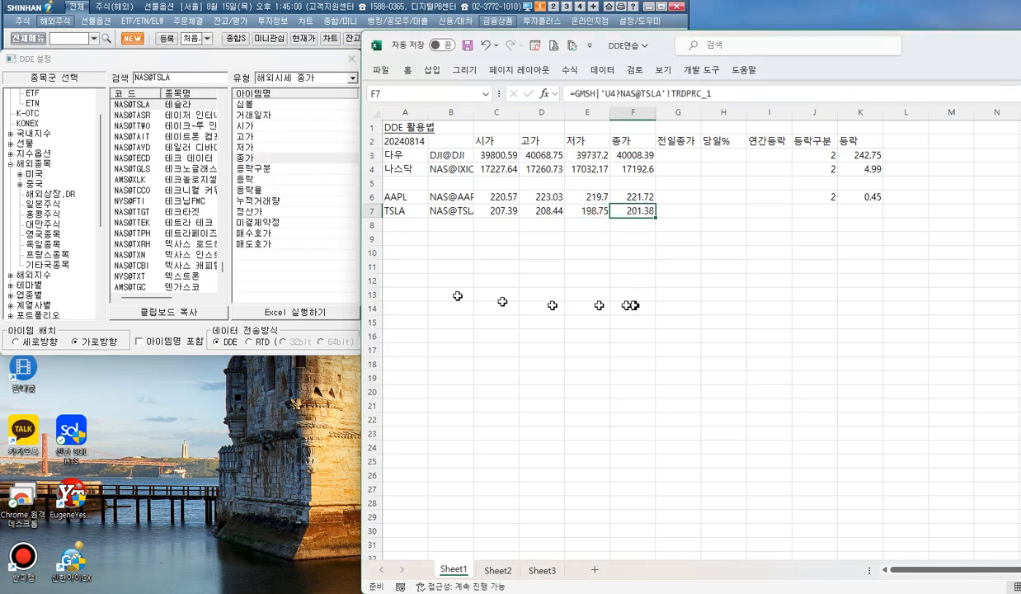
Step: Place the 테슬라 items 등락구분 at J7, converted to a number with *1, and 등락 at K7
left_click_drag(263, 169, 793, 211)
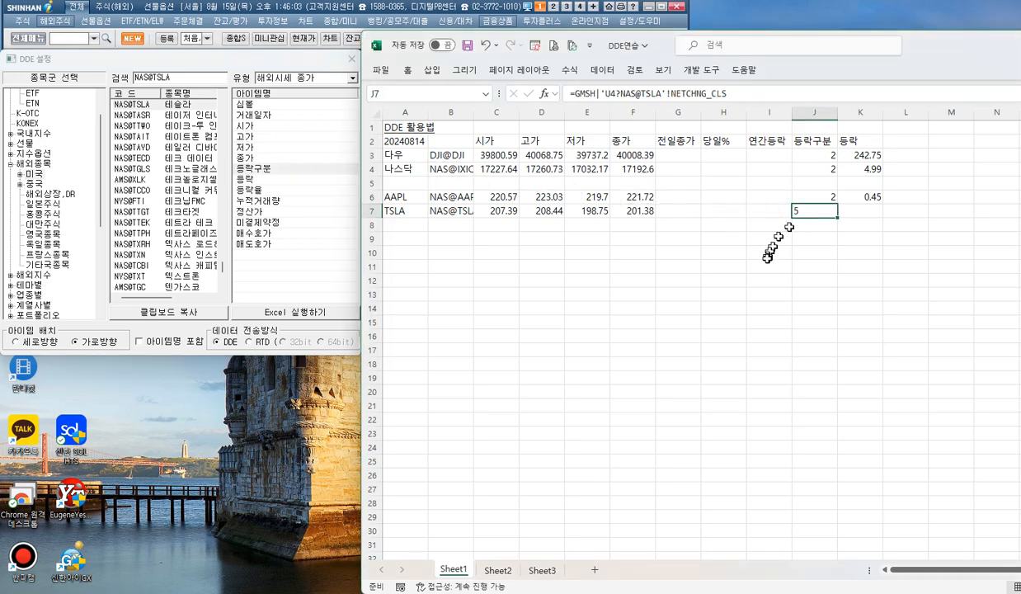
left_click(776, 96)
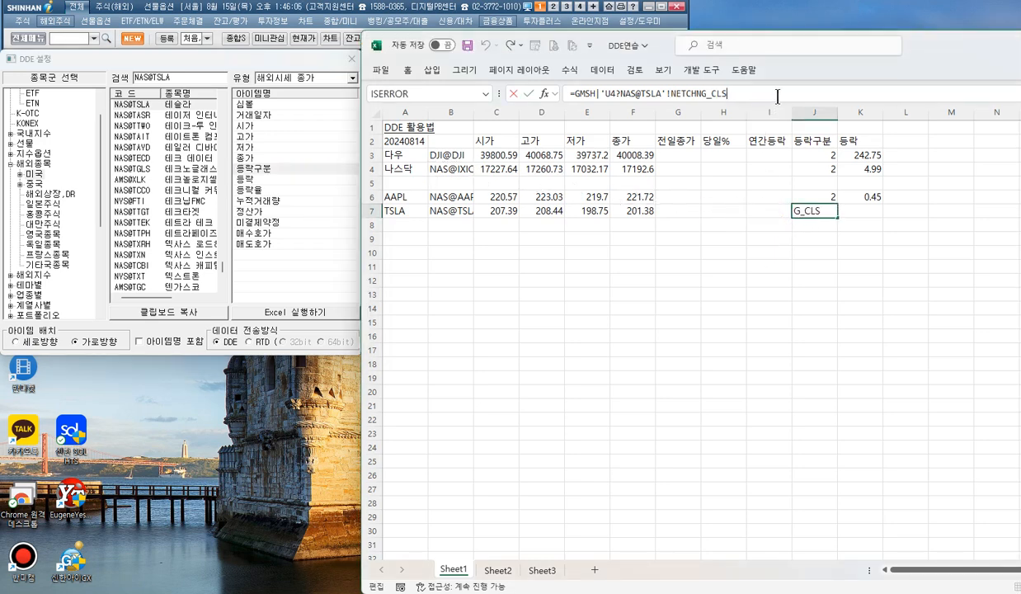
type("*")
key("Return")
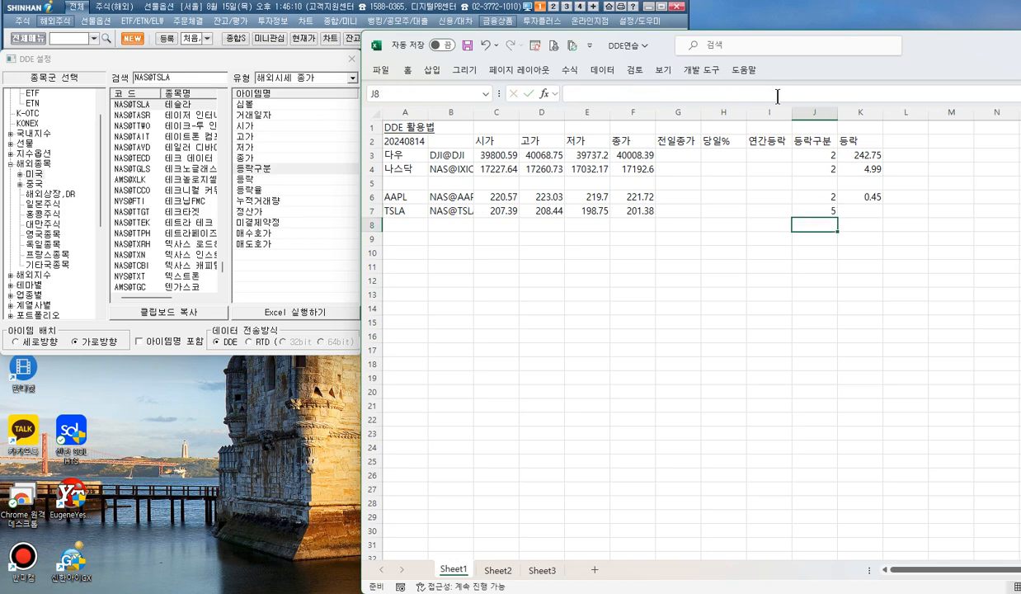
left_click_drag(245, 180, 881, 218)
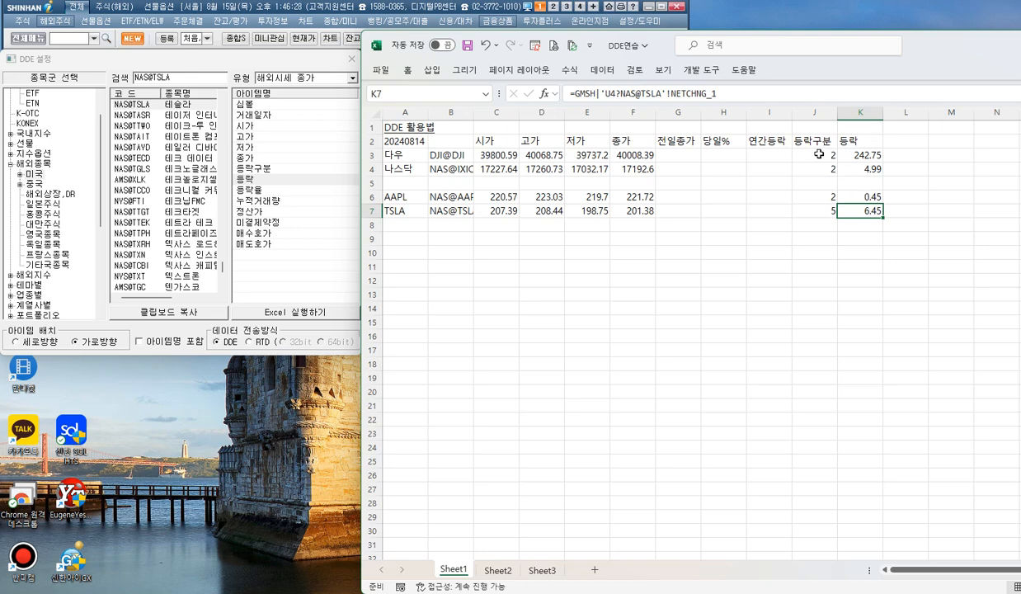
Step: Calculate 전일종가 for 다우 in G3 with the formula =IF(J3=2,F3-K3,F3+K3)
left_click(820, 152)
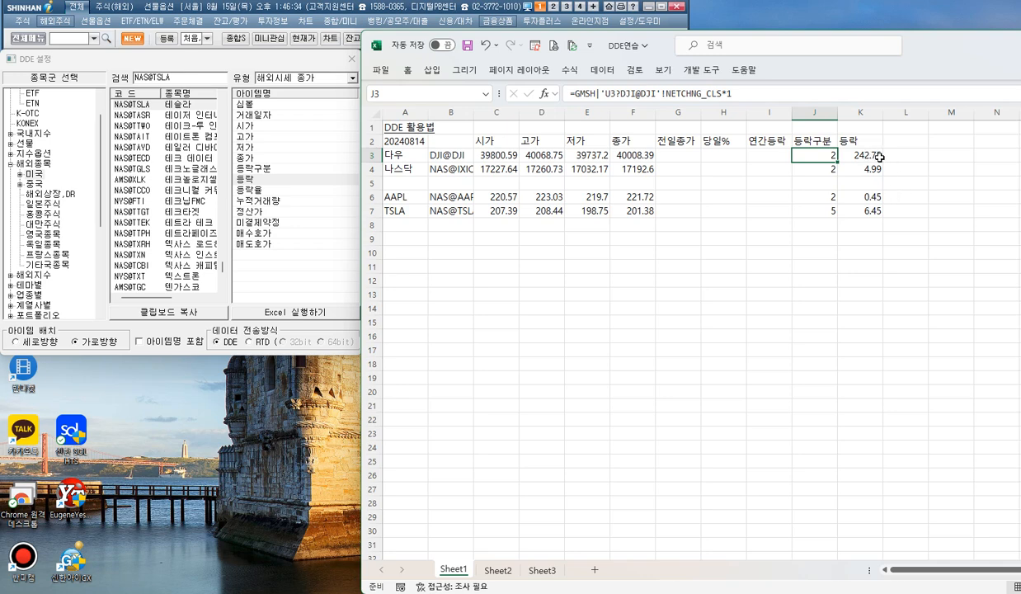
left_click(825, 213)
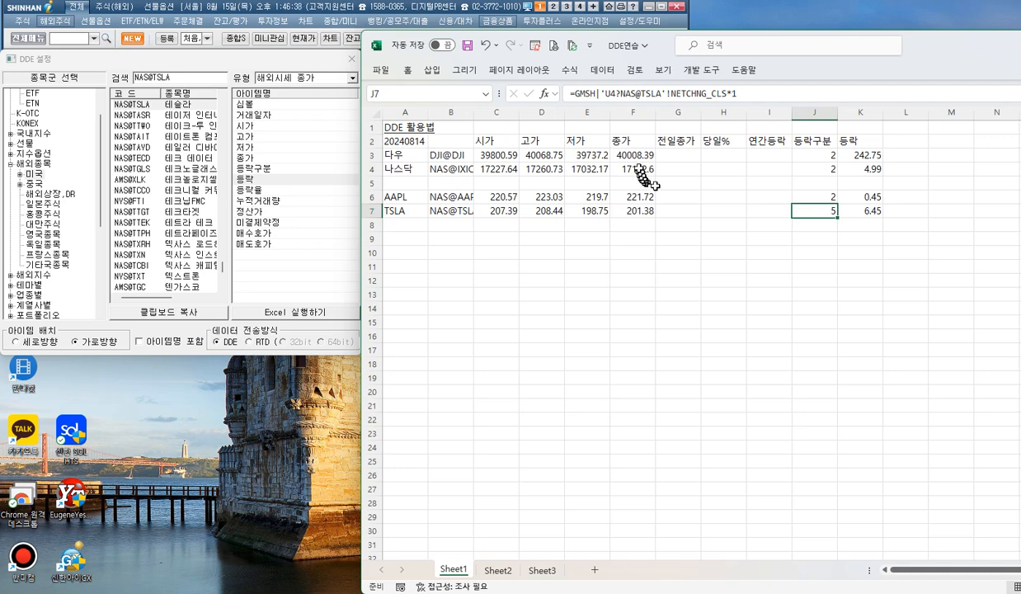
left_click(670, 154)
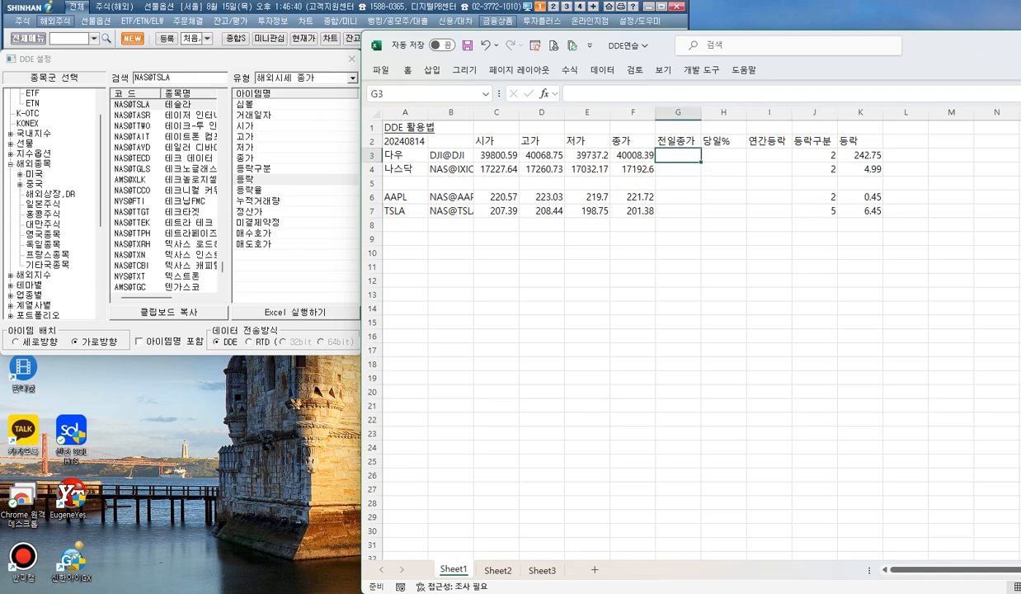
type("=")
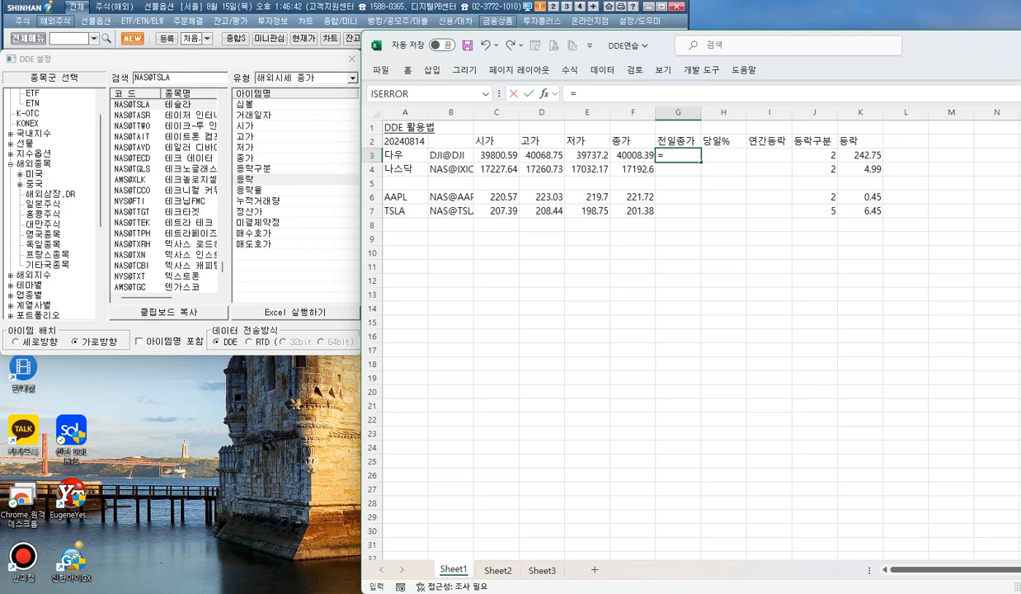
type("ㅏㄹ")
type("(")
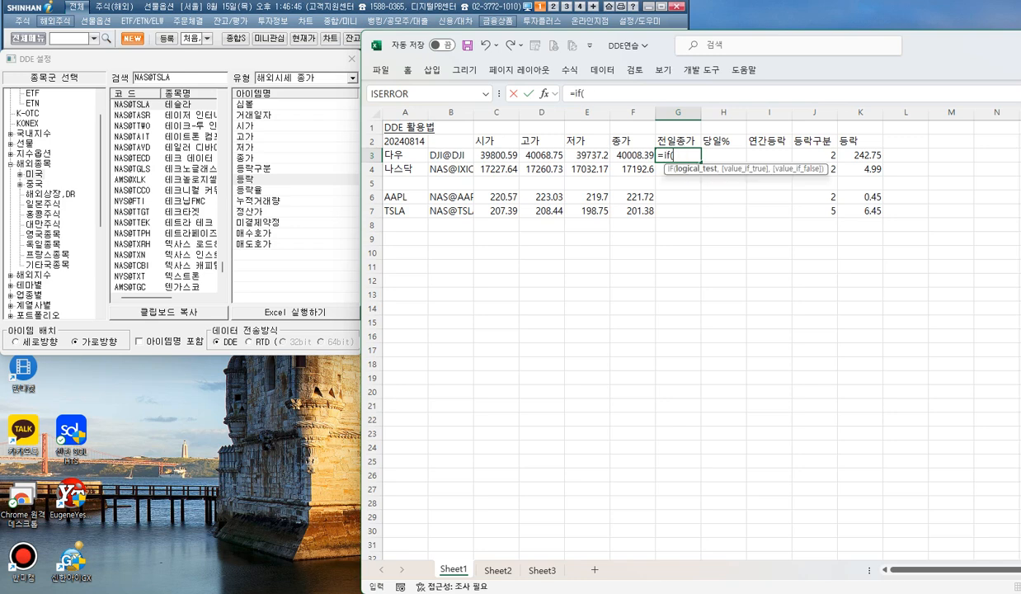
left_click(825, 155)
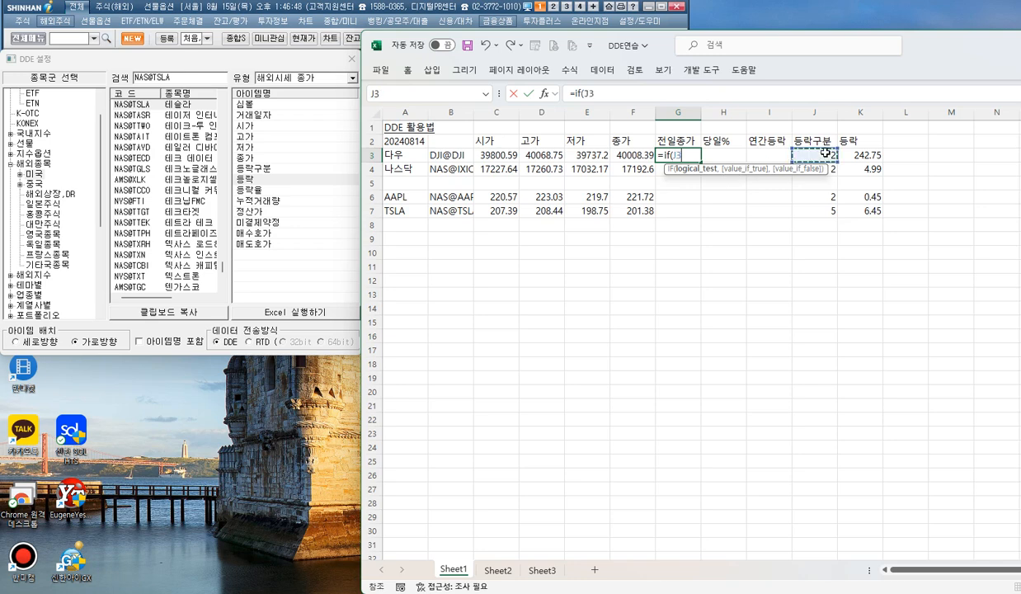
type("=2,")
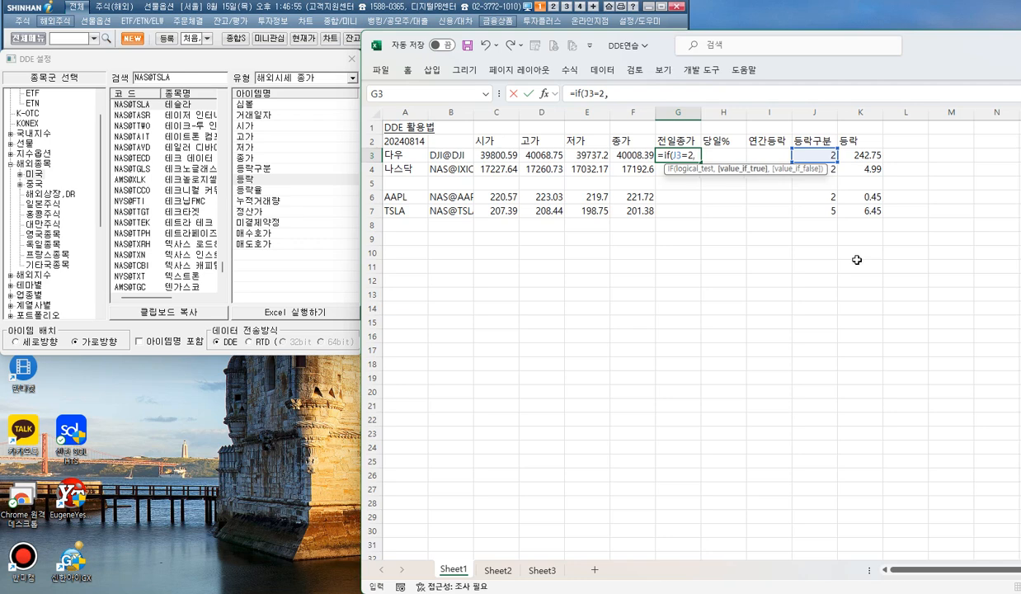
left_click(631, 155)
type("-")
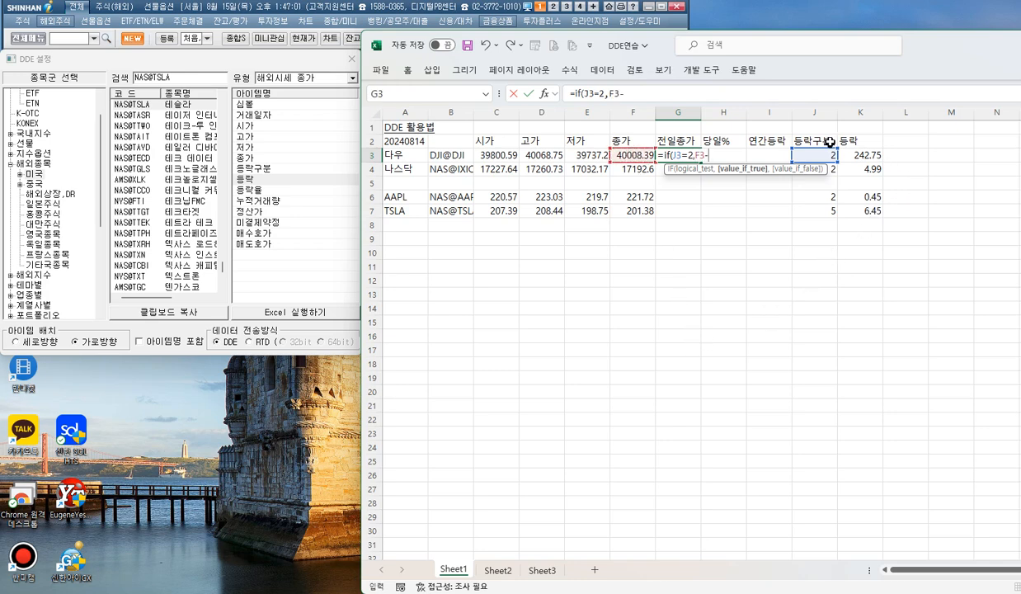
left_click(874, 155)
type(",")
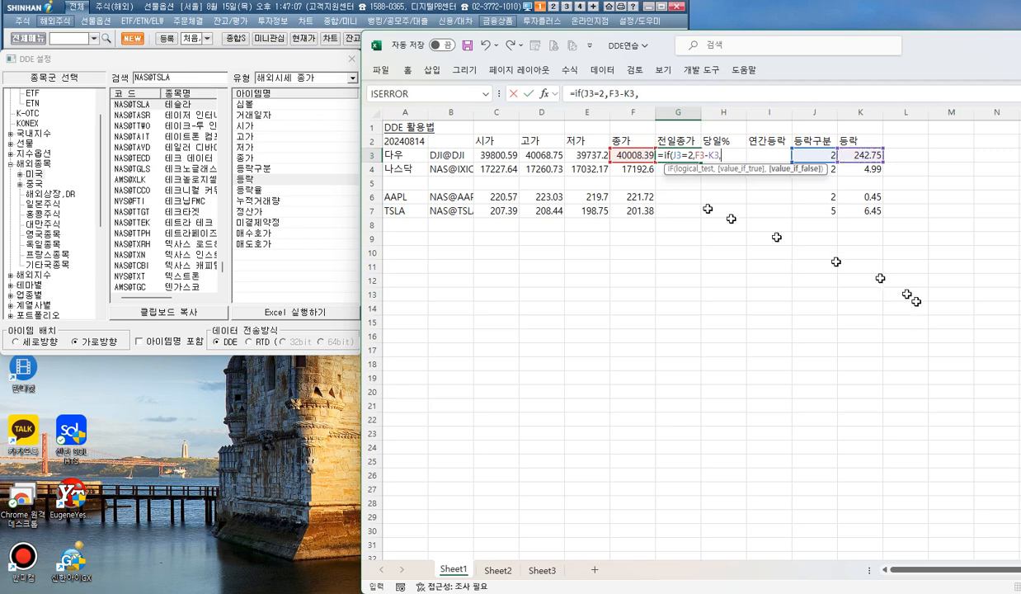
left_click(645, 155)
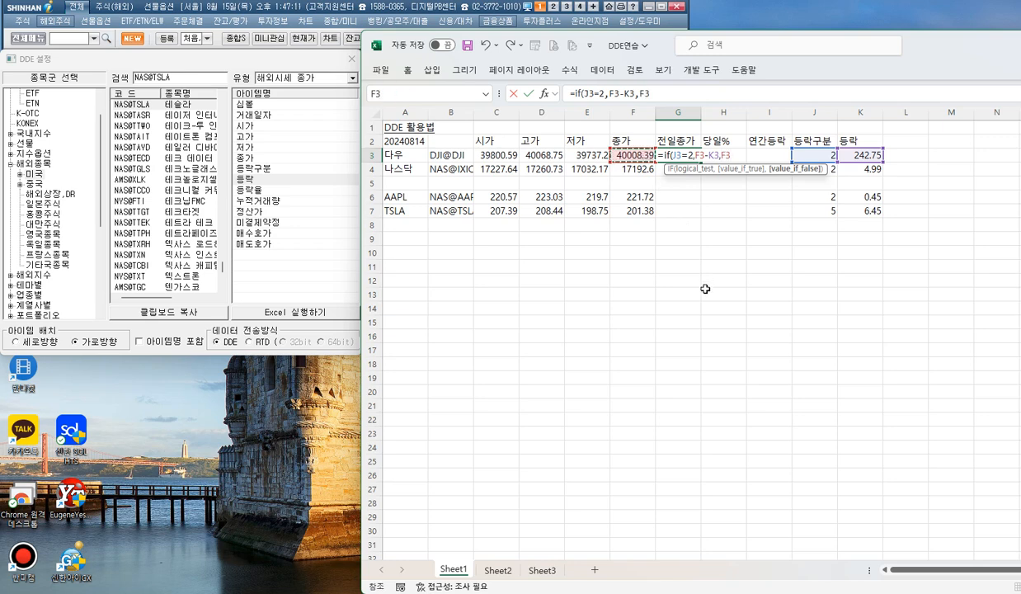
type("-")
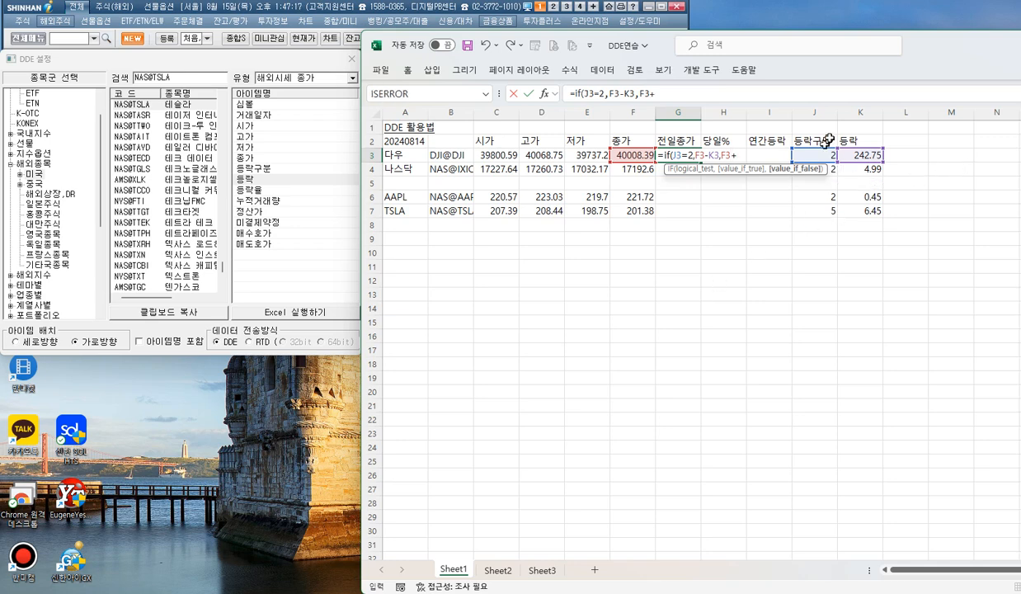
left_click(872, 154)
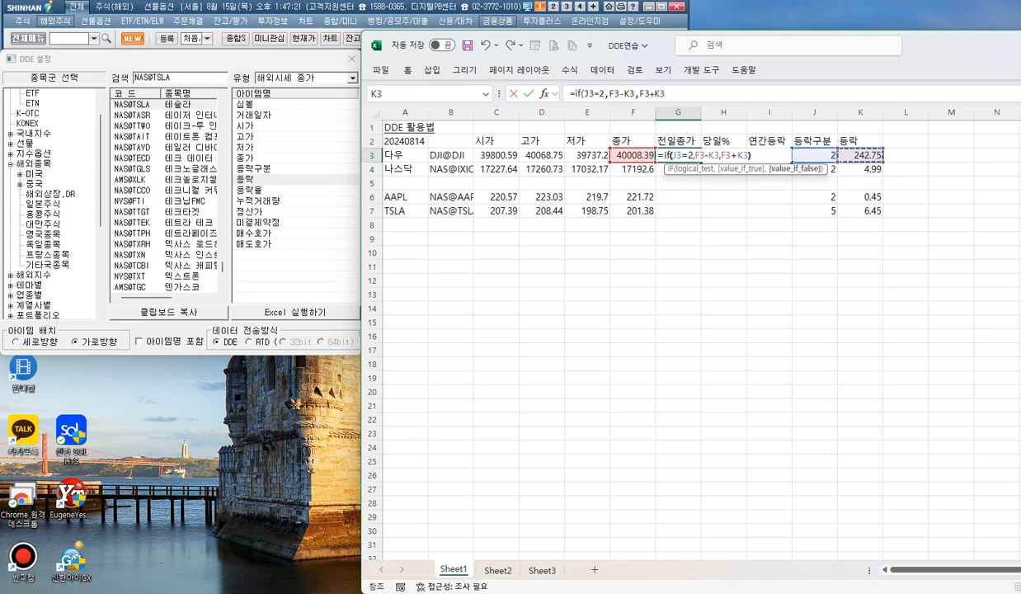
type(")")
key("Return")
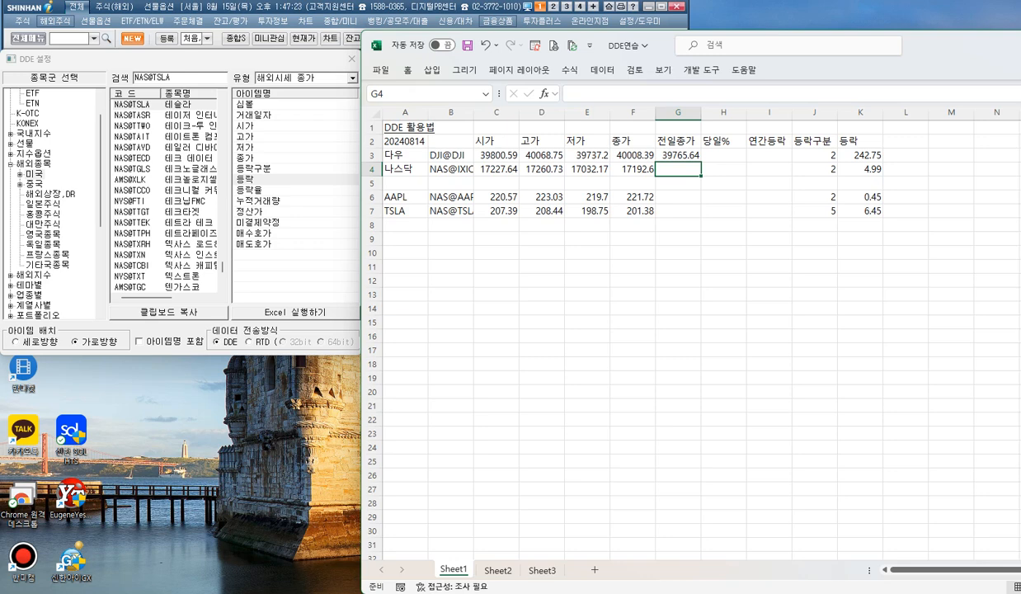
Step: Fill the 전일종가 formula from G3 down to G4 and copy it to G6:G7 for AAPL and TSLA
left_click(683, 157)
left_click_drag(704, 163, 703, 178)
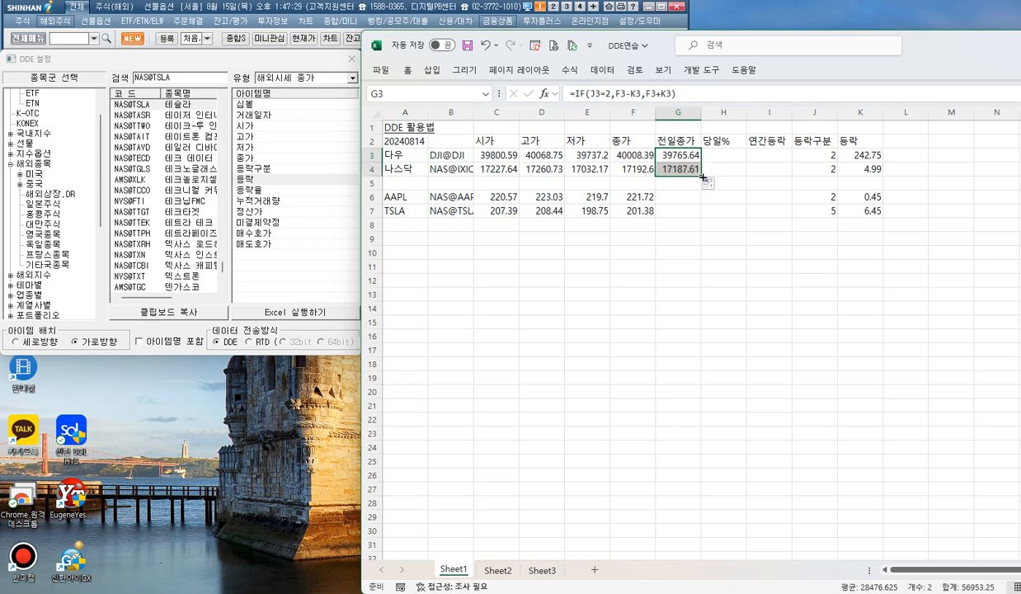
left_click(691, 171)
right_click(692, 171)
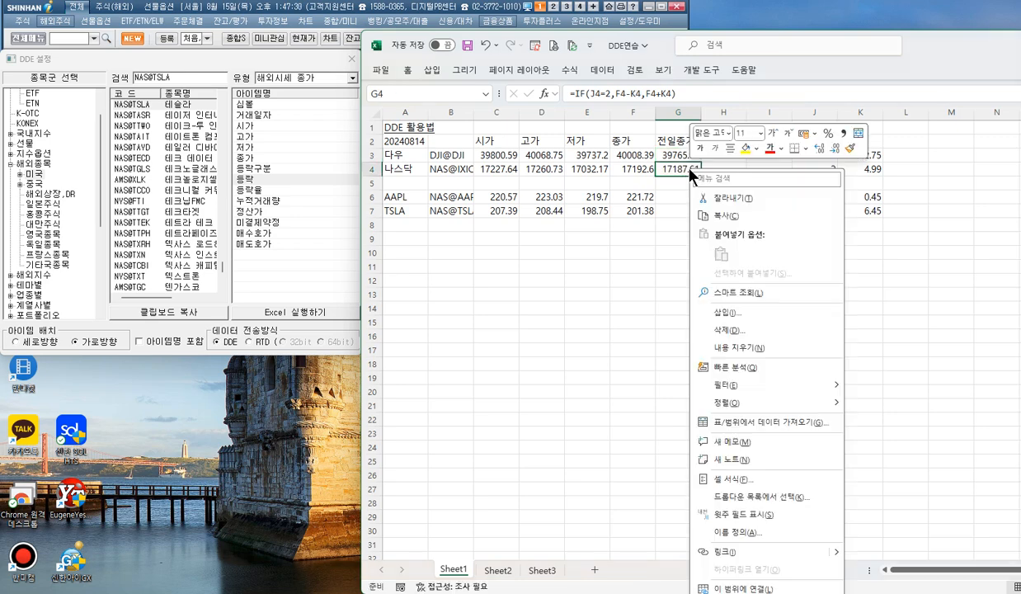
left_click(736, 217)
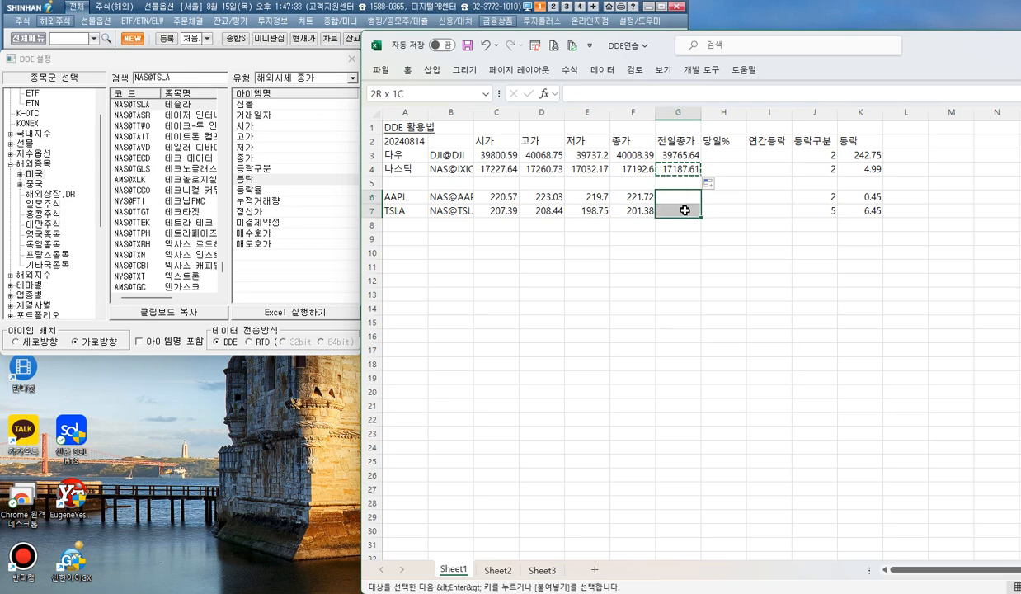
right_click(685, 199)
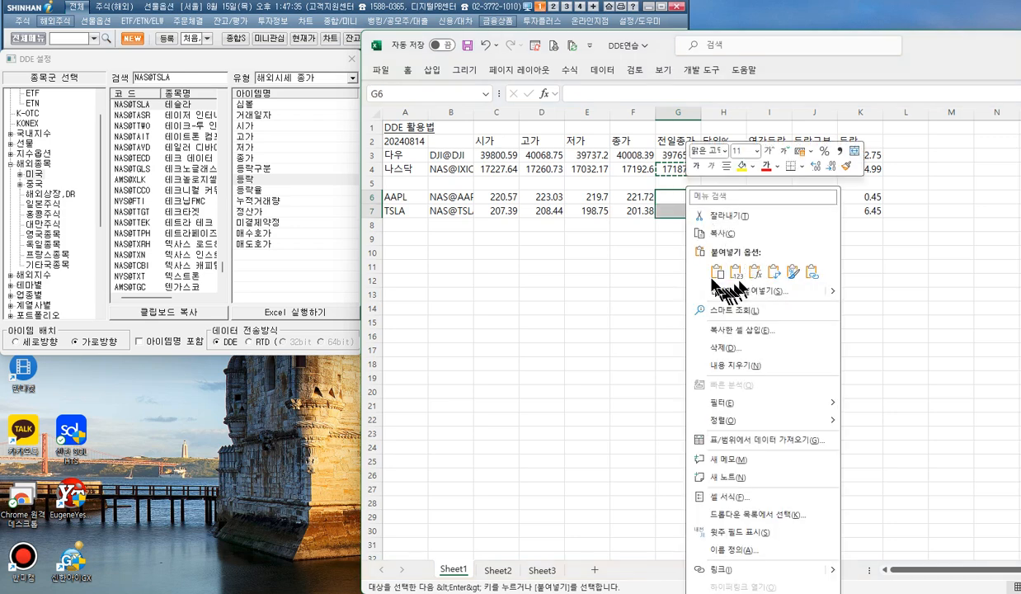
left_click(717, 270)
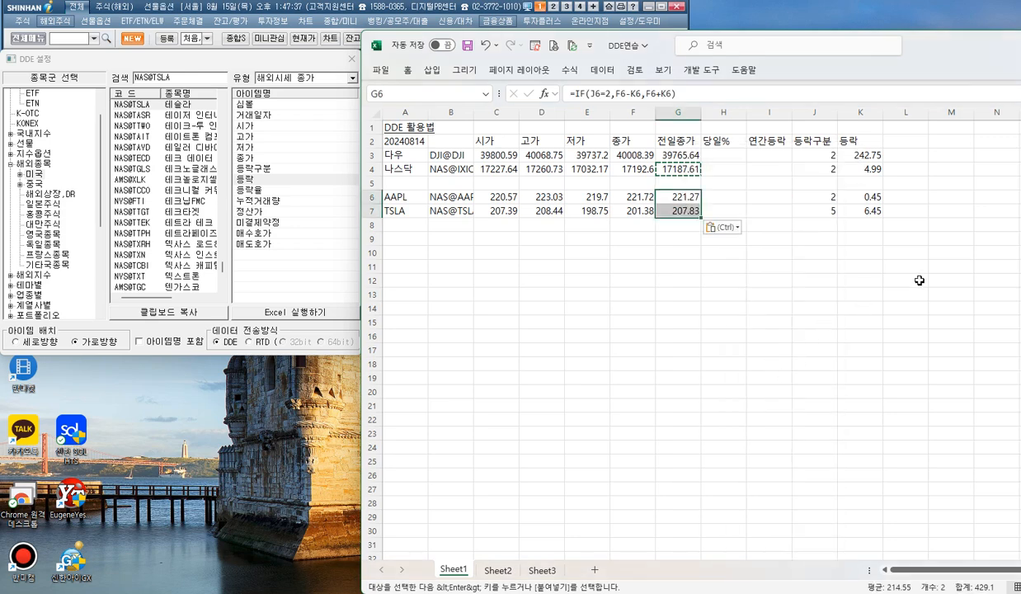
Step: Calculate 당일% for 다우 in H3 with the formula =F3/G3-1
left_click(711, 154)
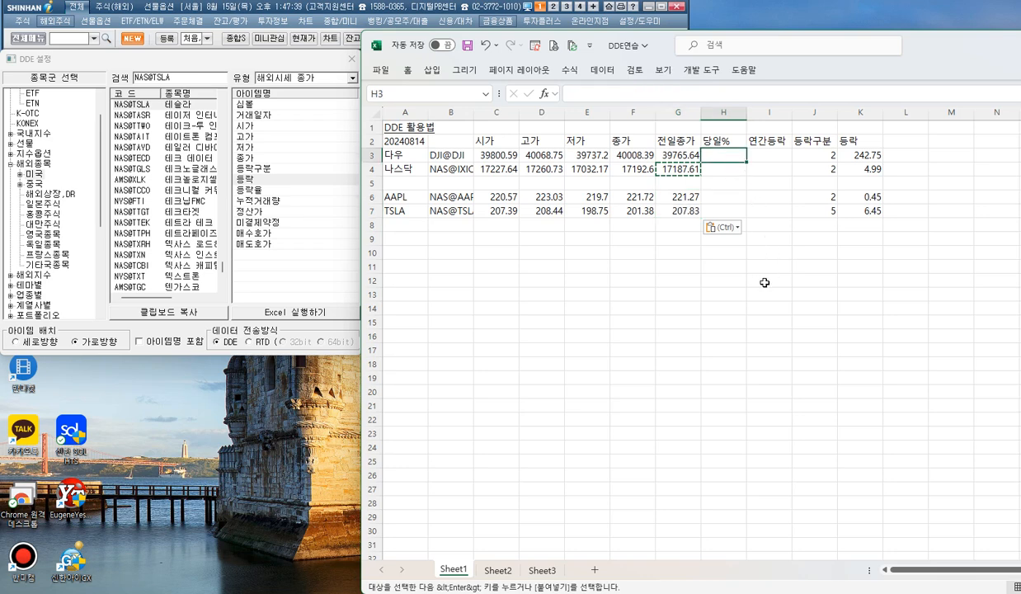
type("=")
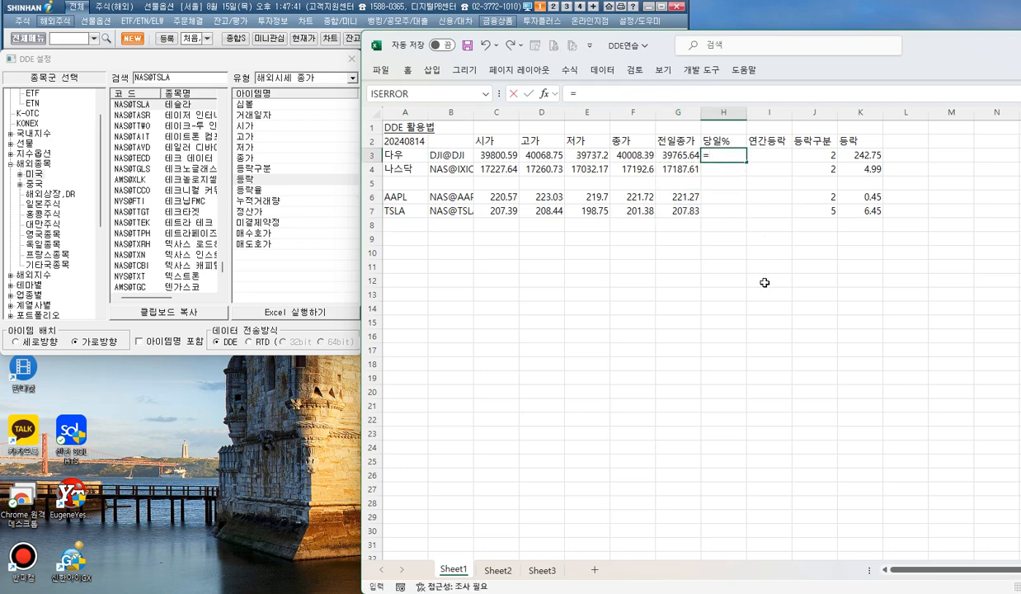
left_click(630, 157)
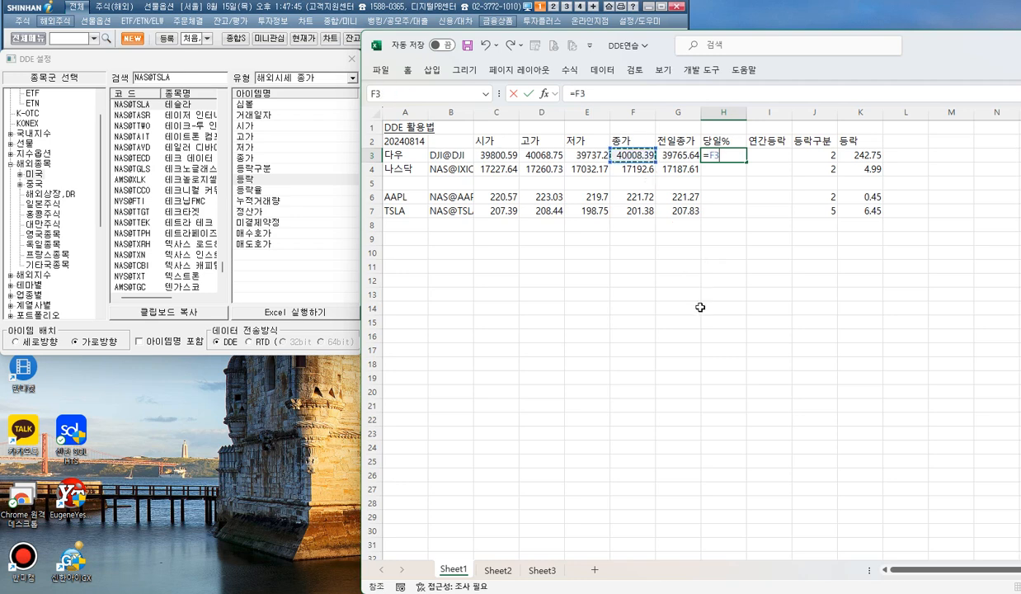
type("/")
left_click(678, 156)
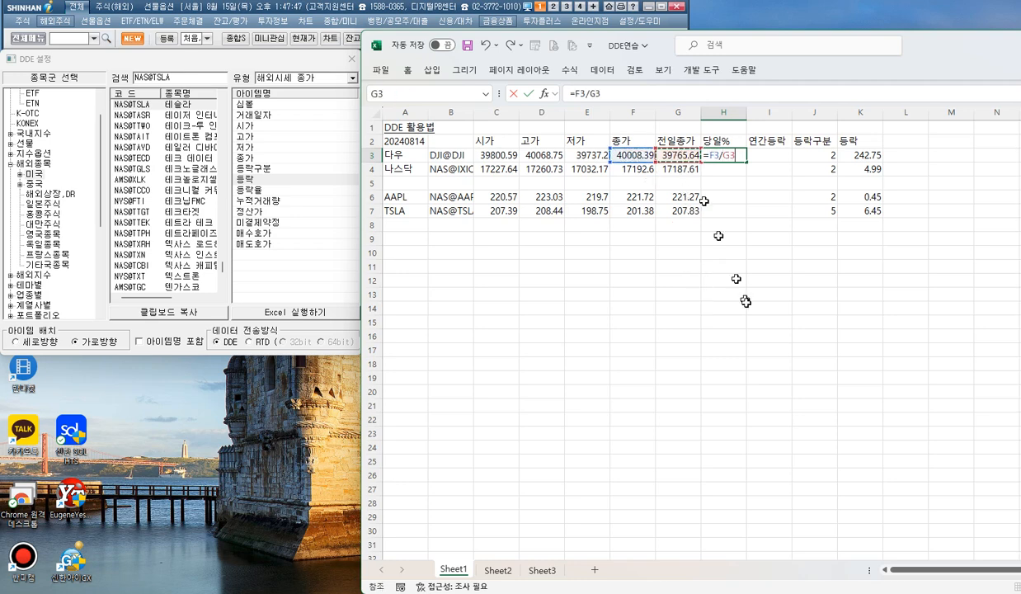
type("-1")
key("Return")
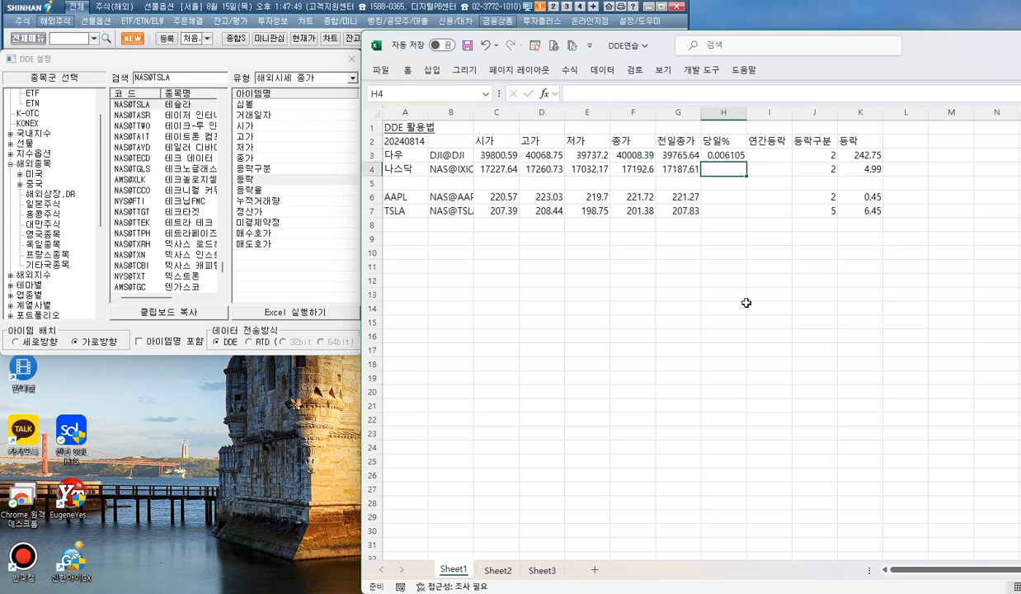
Step: Fill the 당일% formula from H3 down to H4 and copy it to H6:H7 for AAPL and TSLA
left_click(723, 153)
left_click_drag(746, 162, 744, 174)
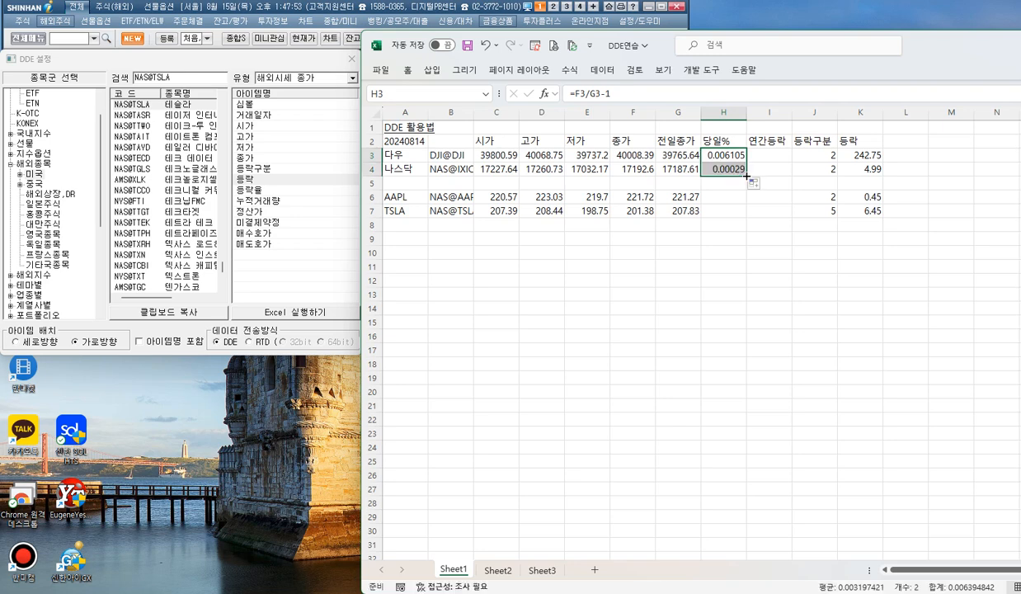
left_click(730, 169)
right_click(731, 170)
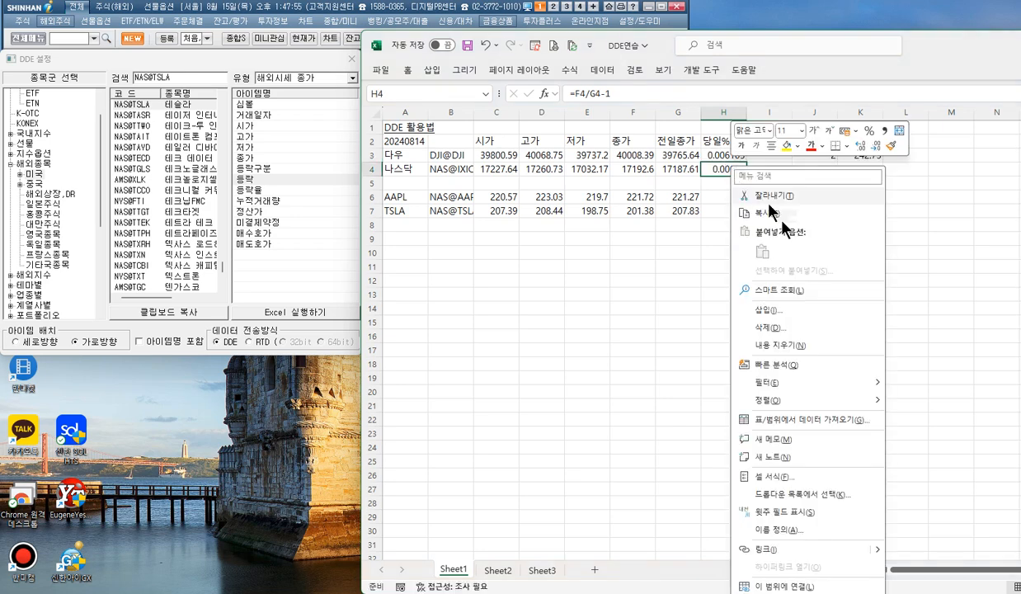
left_click(768, 213)
left_click_drag(722, 199, 731, 206)
right_click(733, 191)
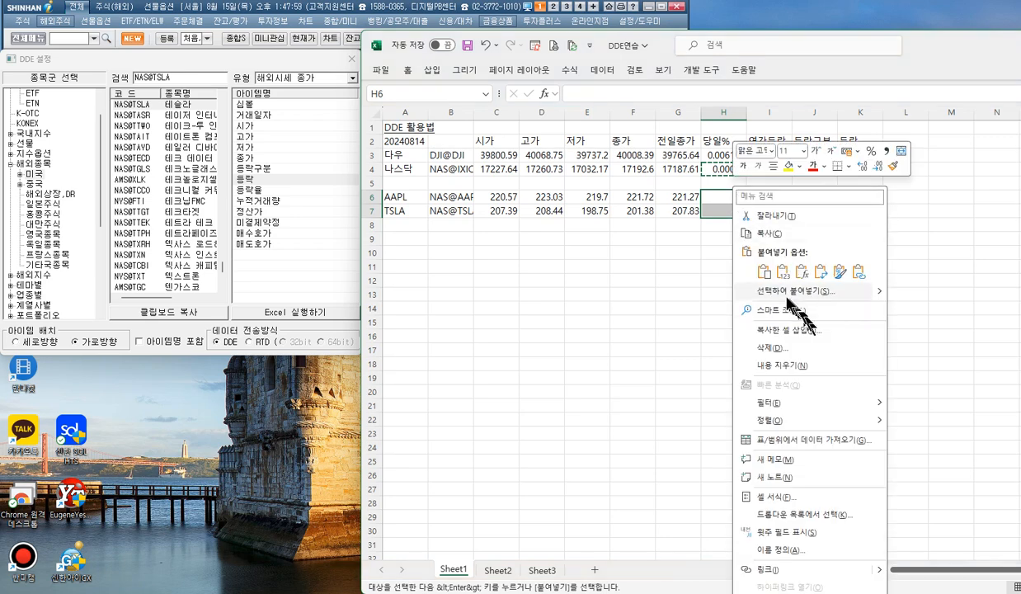
left_click(763, 273)
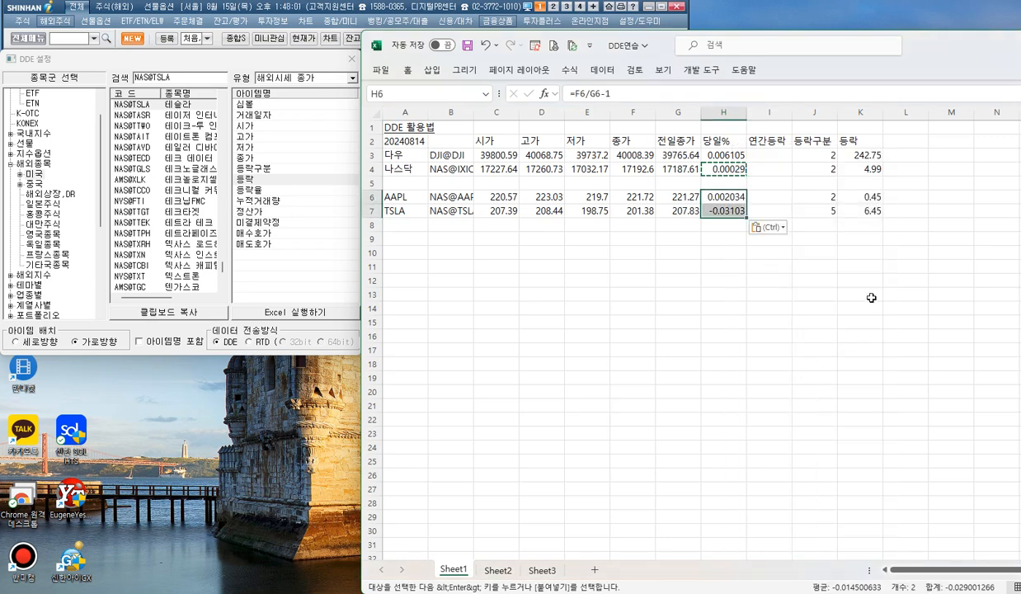
Step: Format the 당일% values in H3:H4 and H6:H7 as percentages with two decimal places
left_click_drag(714, 155, 733, 171)
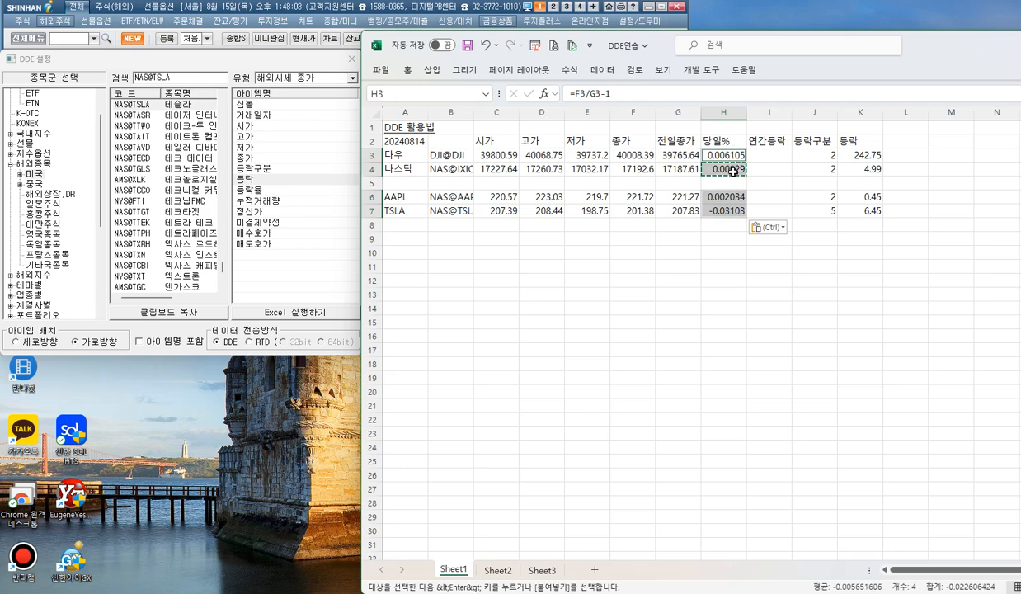
left_click(408, 73)
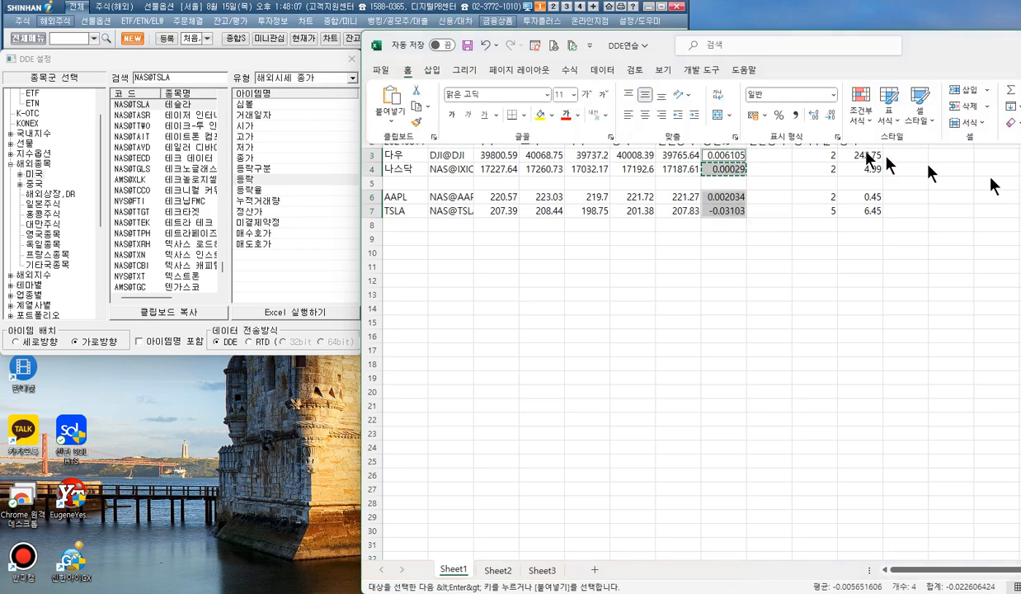
left_click(778, 116)
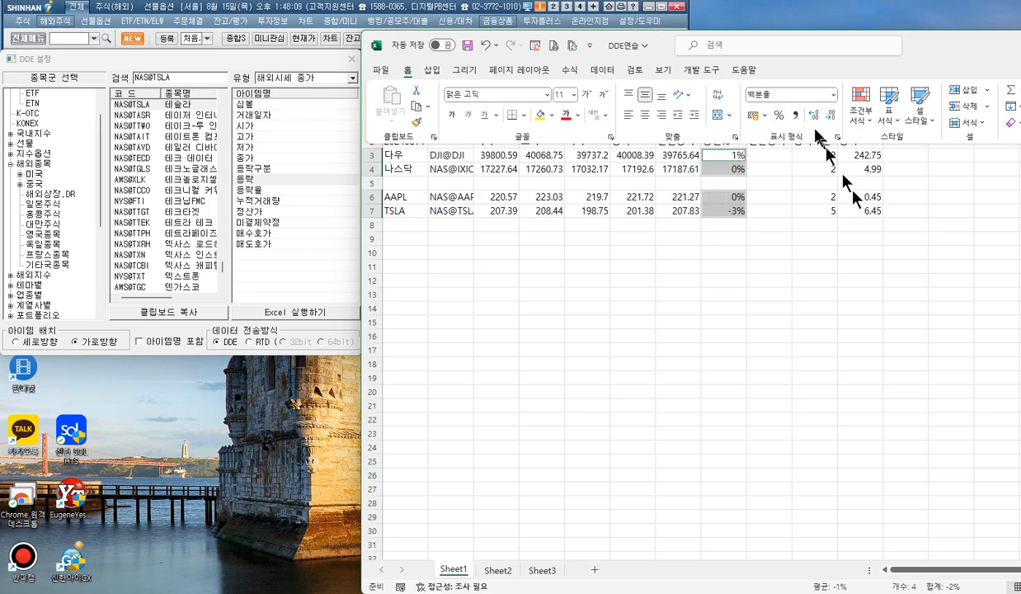
left_click(812, 115)
left_click(813, 115)
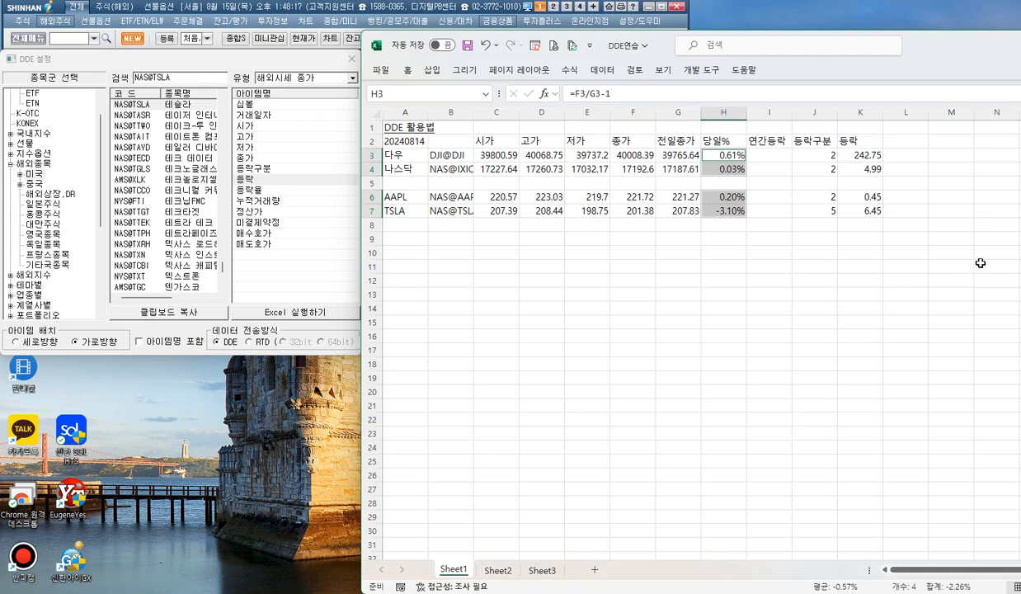
left_click(801, 320)
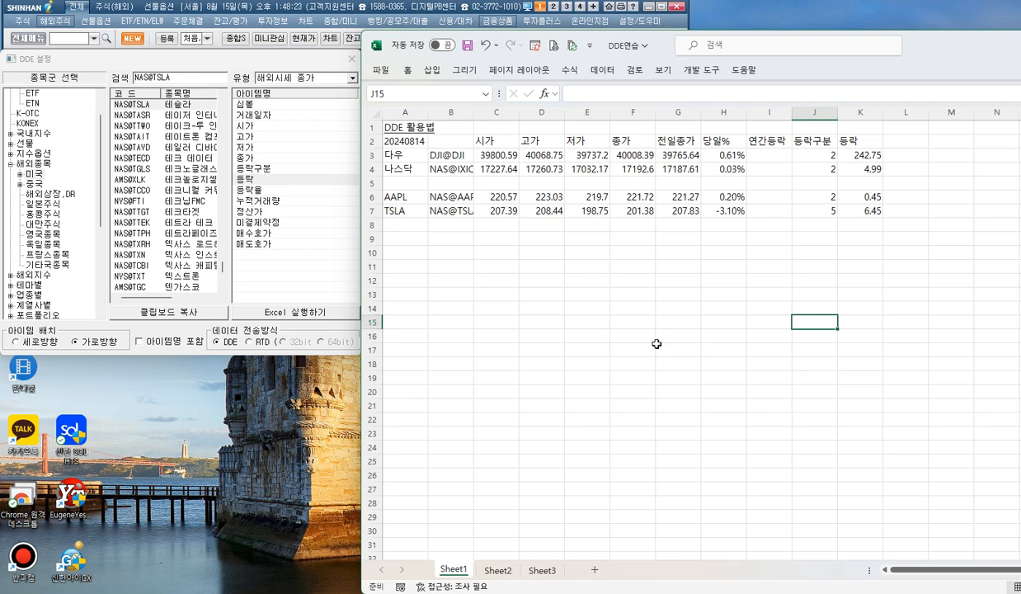
Step: Move the DDE 설정 window aside and minimize the Shinhan trading program, leaving the DDE연습 workbook open
left_click(283, 63)
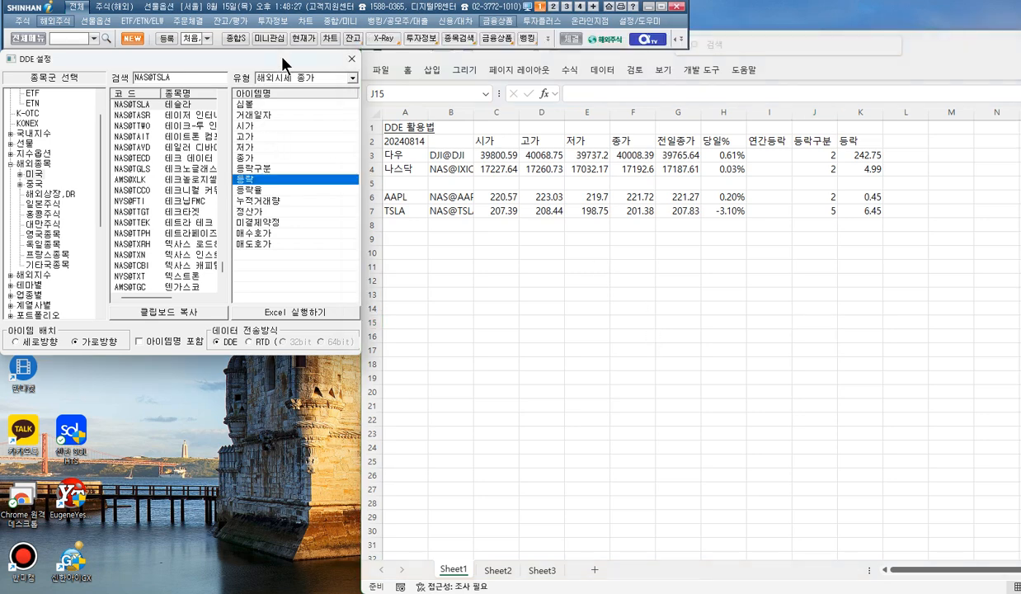
left_click_drag(317, 66, 87, 62)
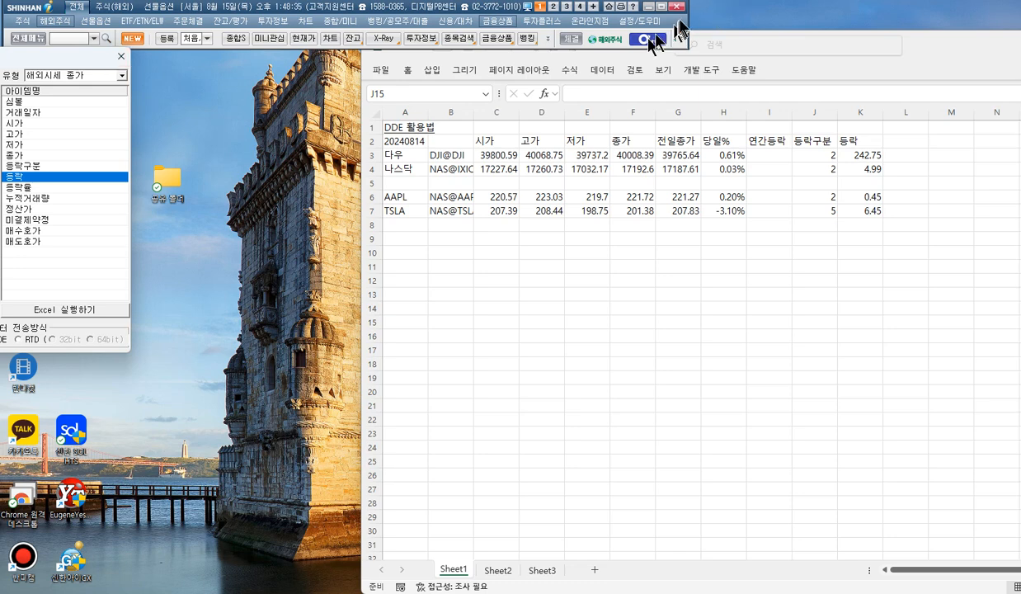
left_click(651, 8)
left_click(651, 8)
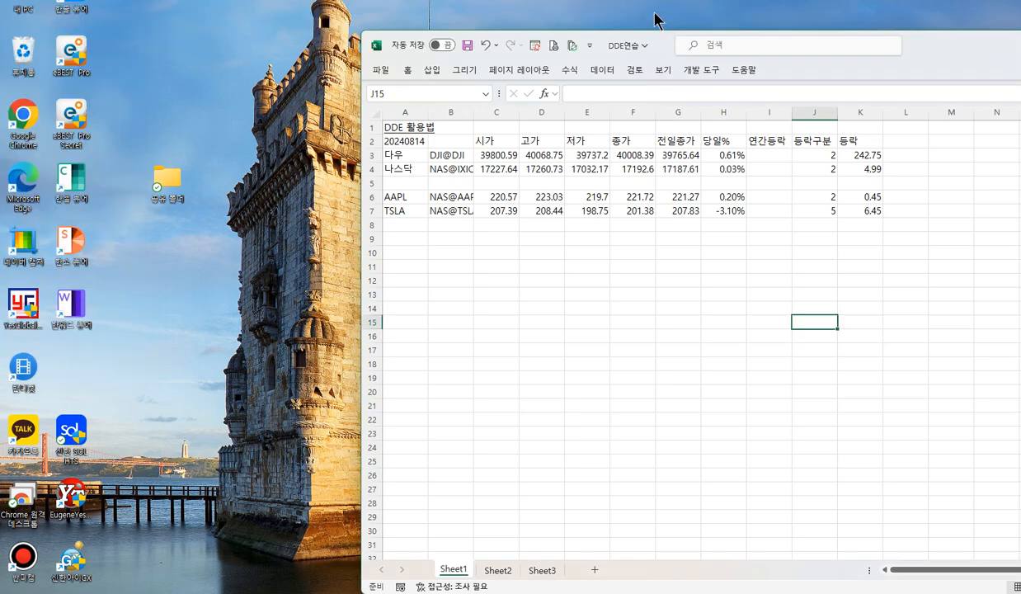
Step: Enlarge the DDE연습 workbook window across the screen and widen column B to fit the full symbol codes
left_click_drag(957, 66, 703, 2)
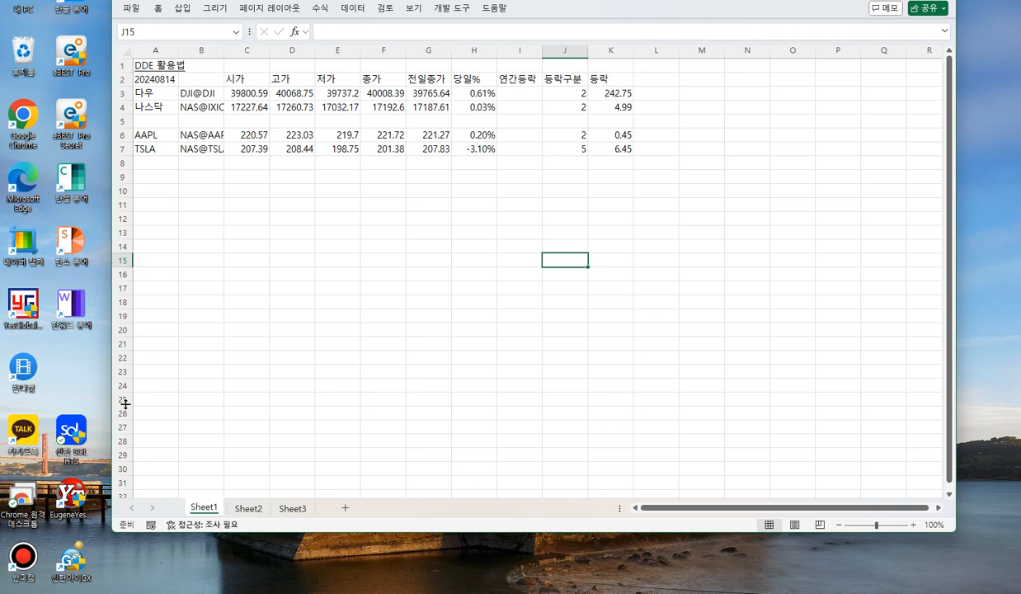
left_click_drag(108, 408, 4, 419)
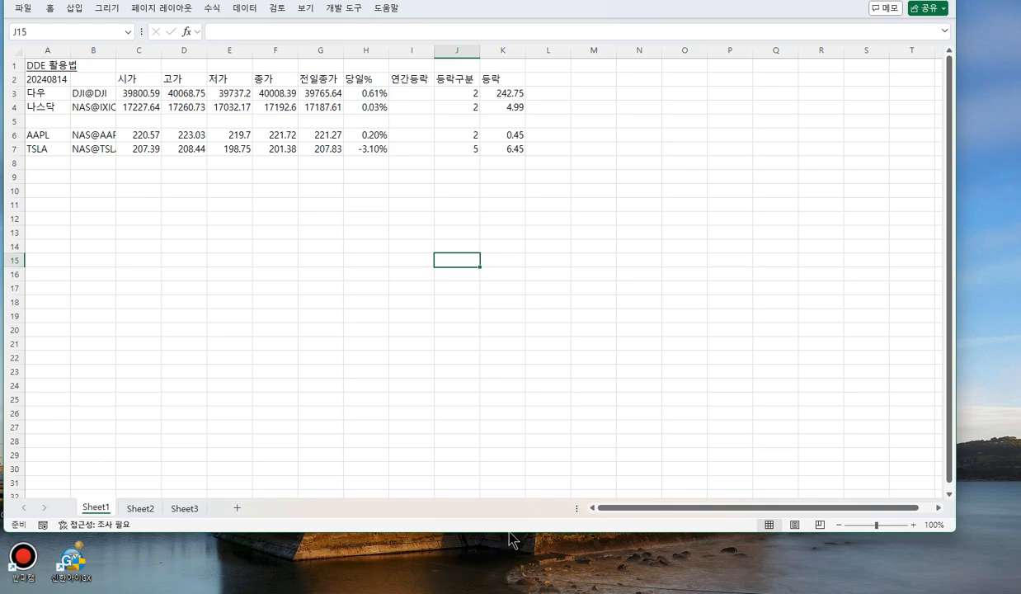
left_click_drag(517, 533, 527, 592)
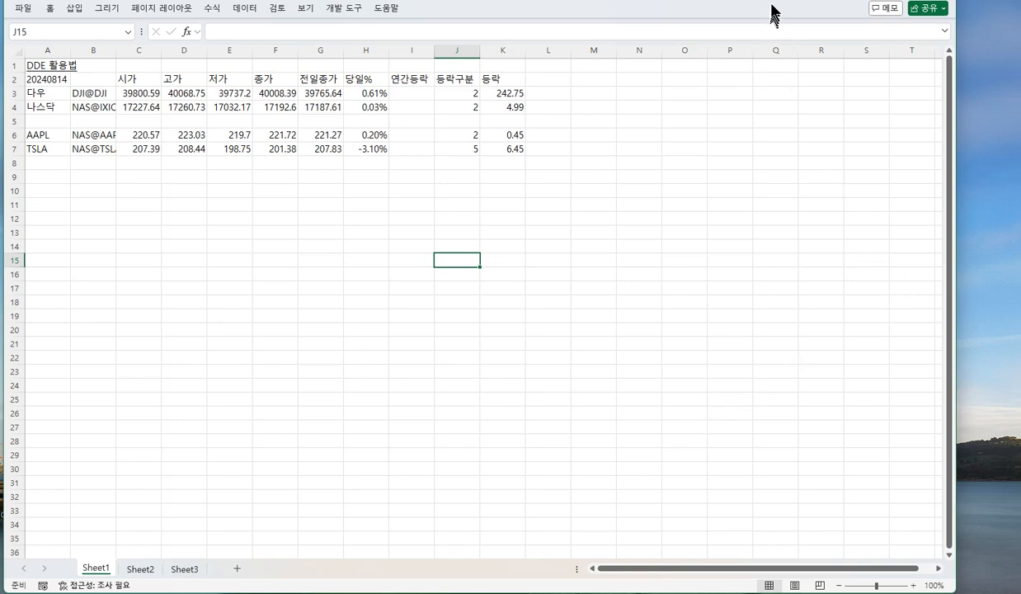
left_click_drag(774, 3, 830, 2)
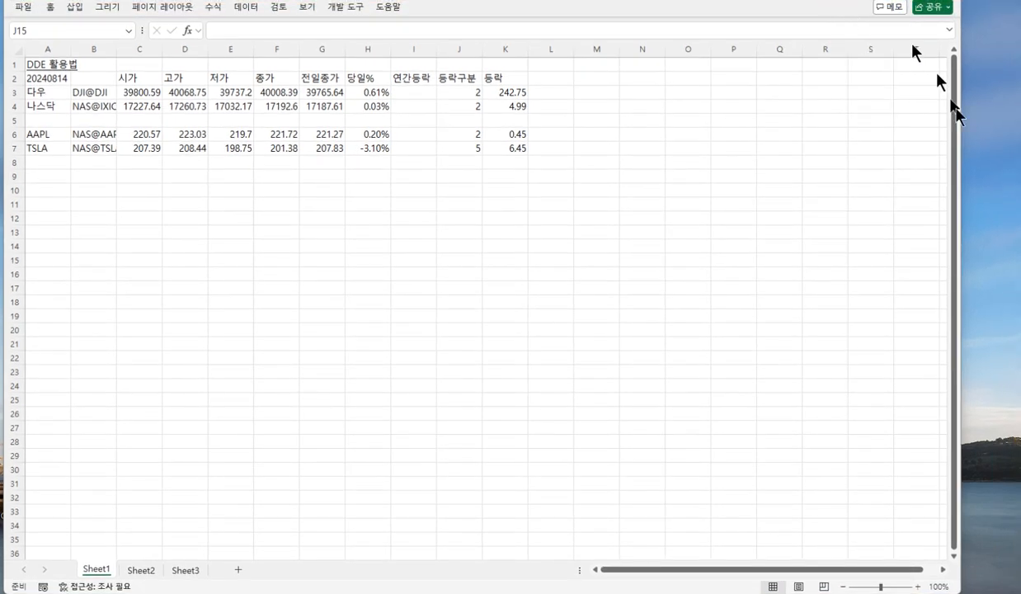
left_click_drag(1020, 198, 953, 223)
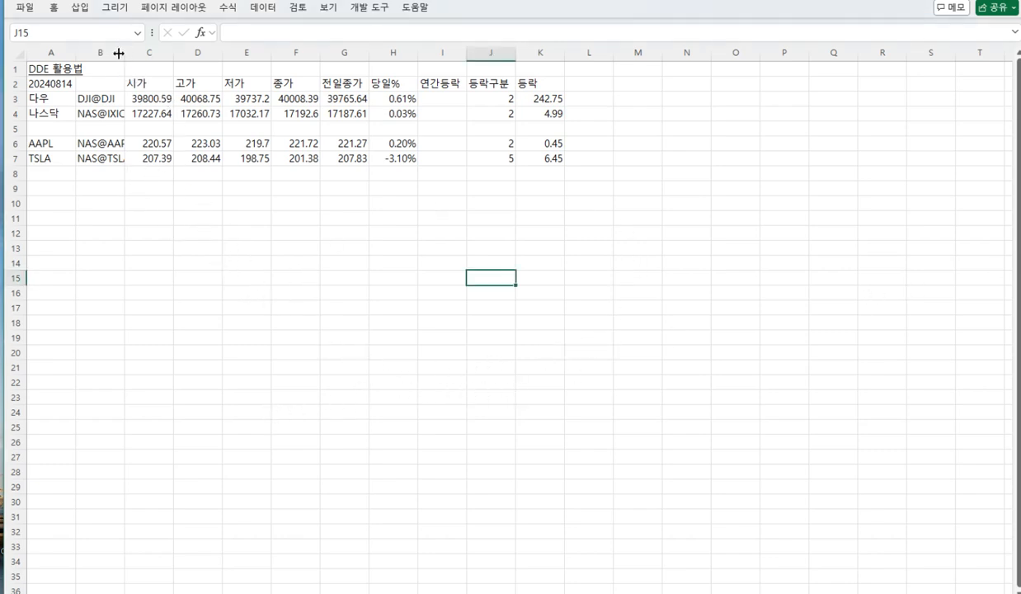
left_click_drag(121, 50, 137, 49)
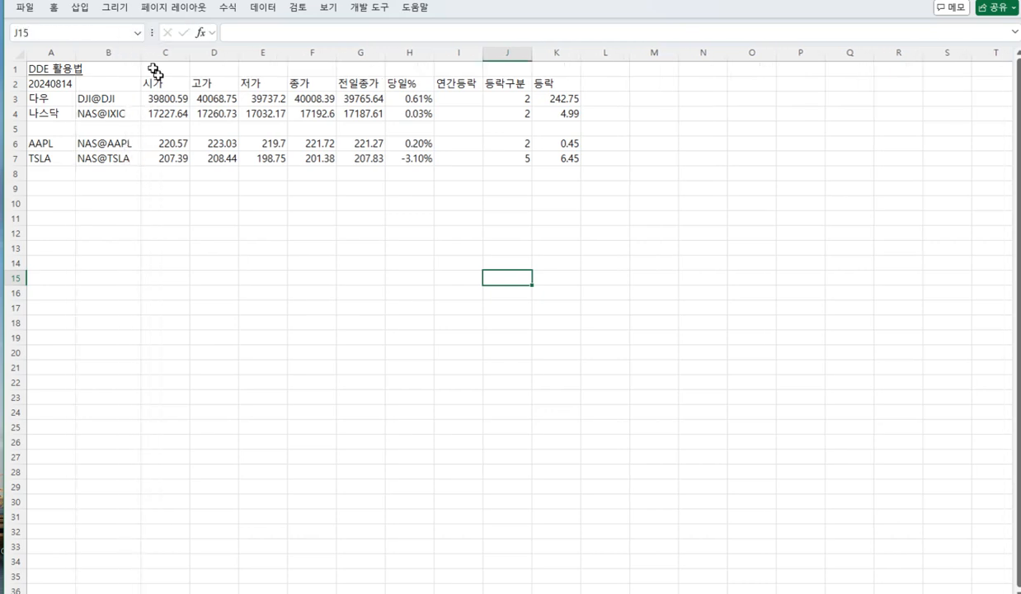
left_click(441, 411)
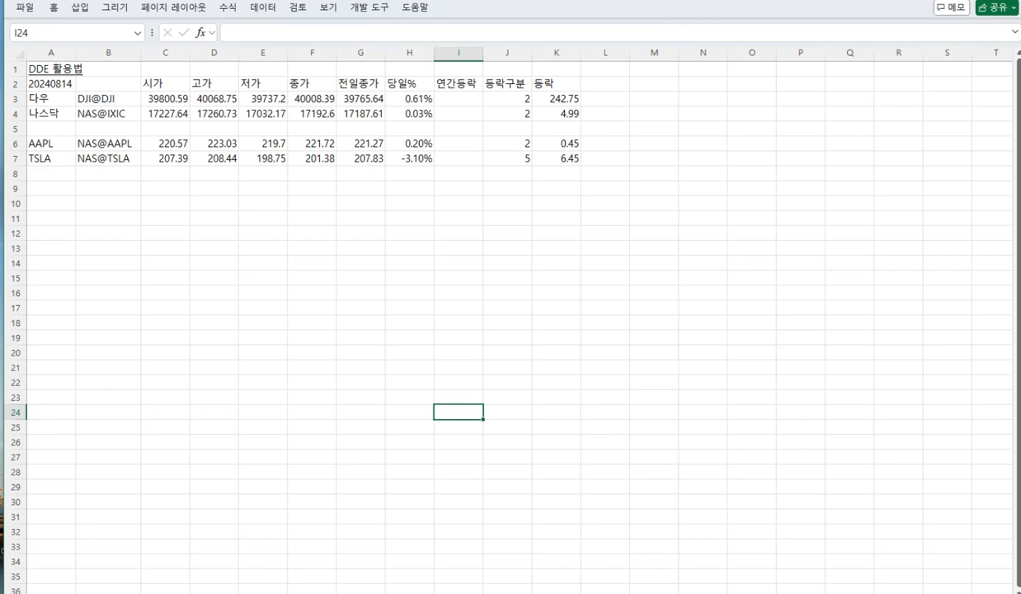
Step: Switch to the Shinhan trading program, open DDE 설정 and list the 주요지수 symbols under 해외지수
left_click(10, 128)
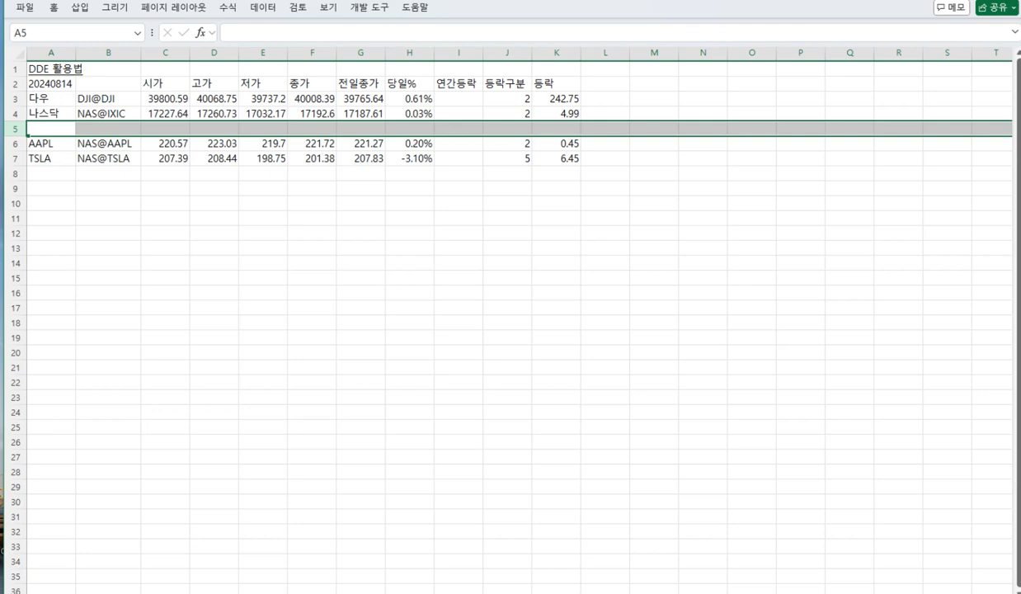
key("alt+Tab")
left_click(688, 21)
mouse_move(704, 51)
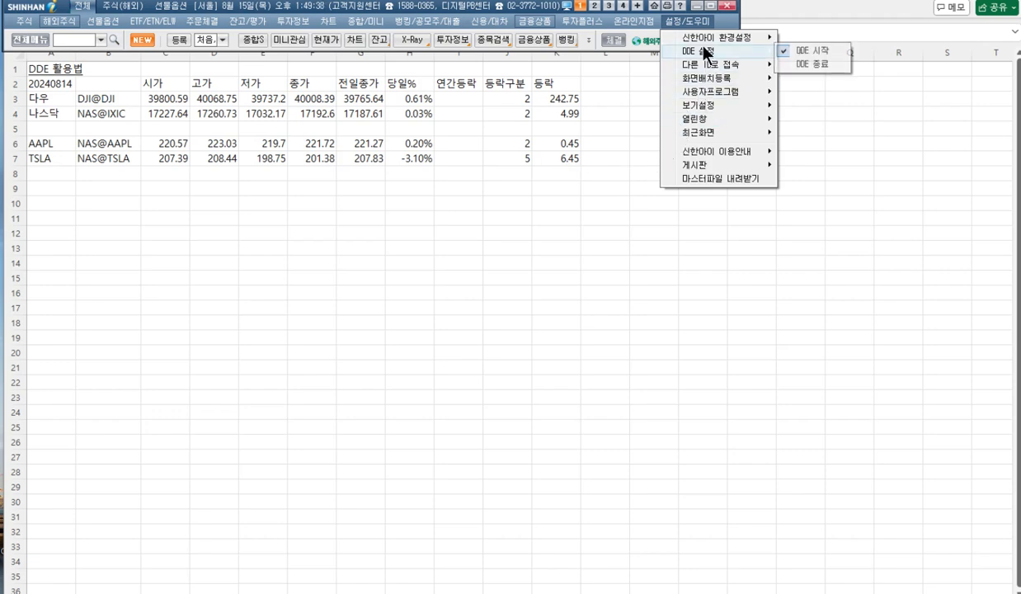
left_click(800, 51)
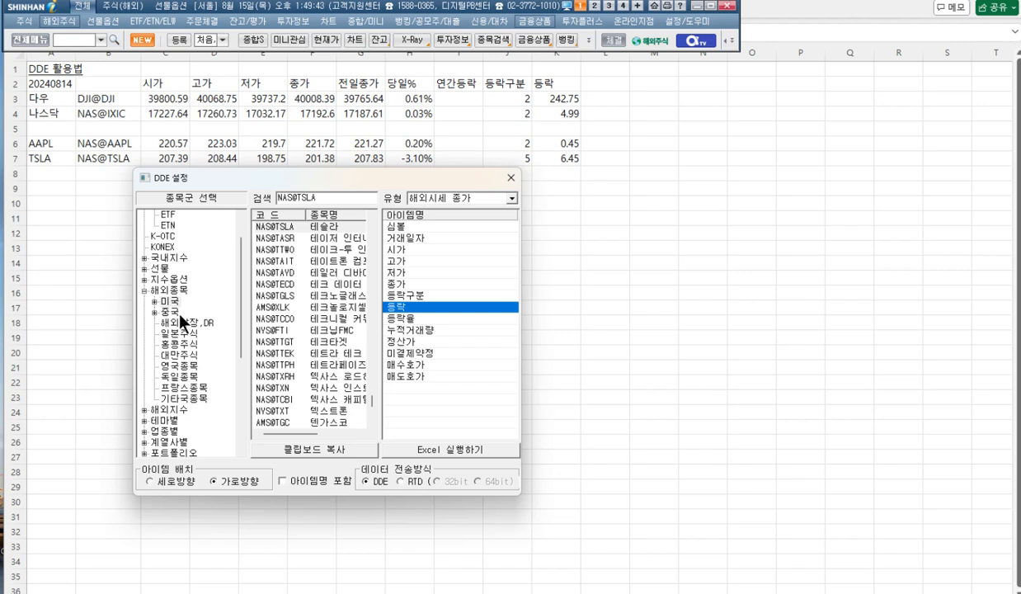
double_click(171, 302)
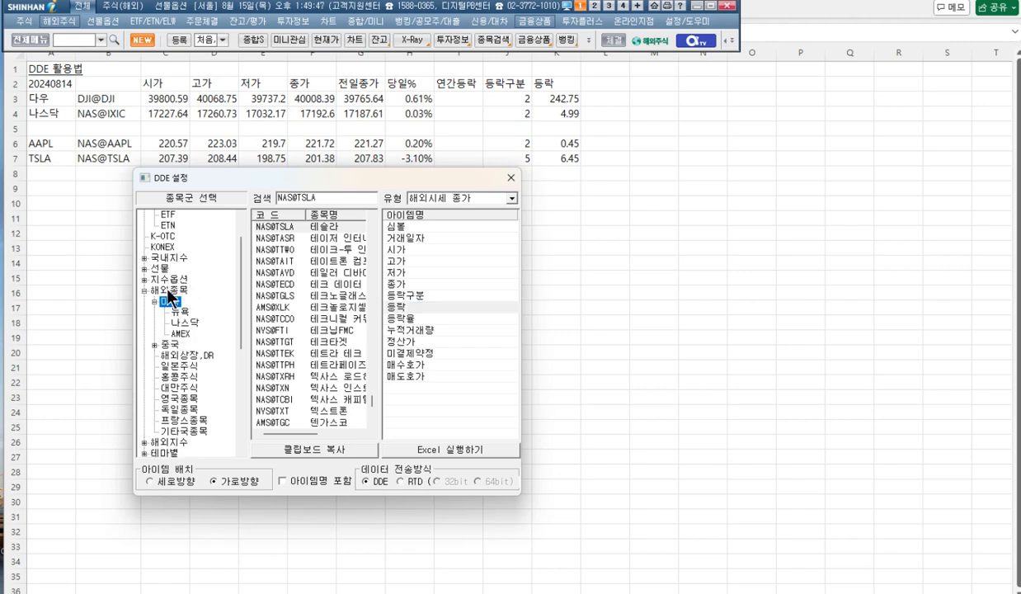
double_click(169, 291)
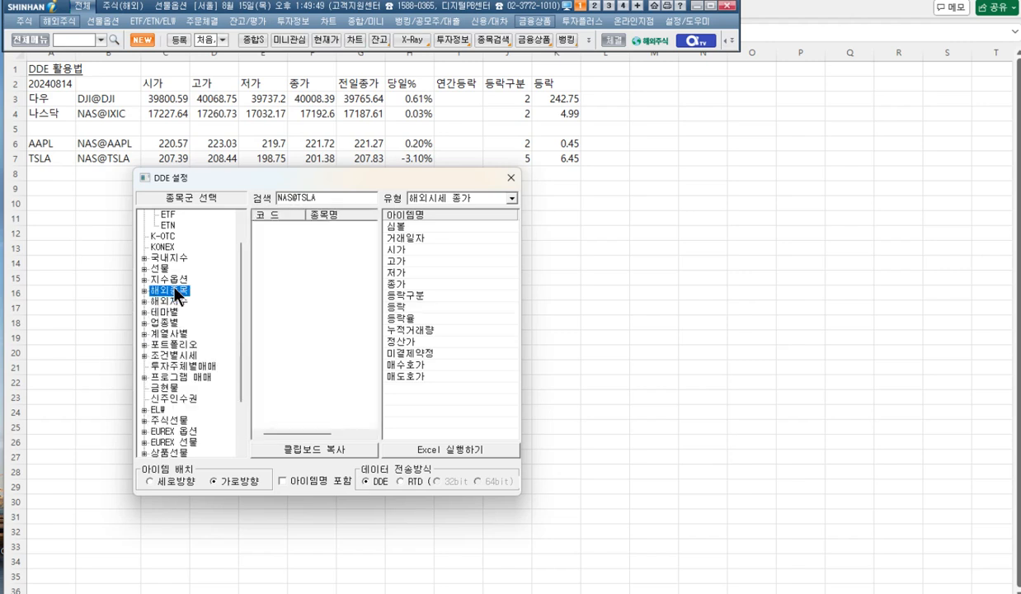
double_click(171, 302)
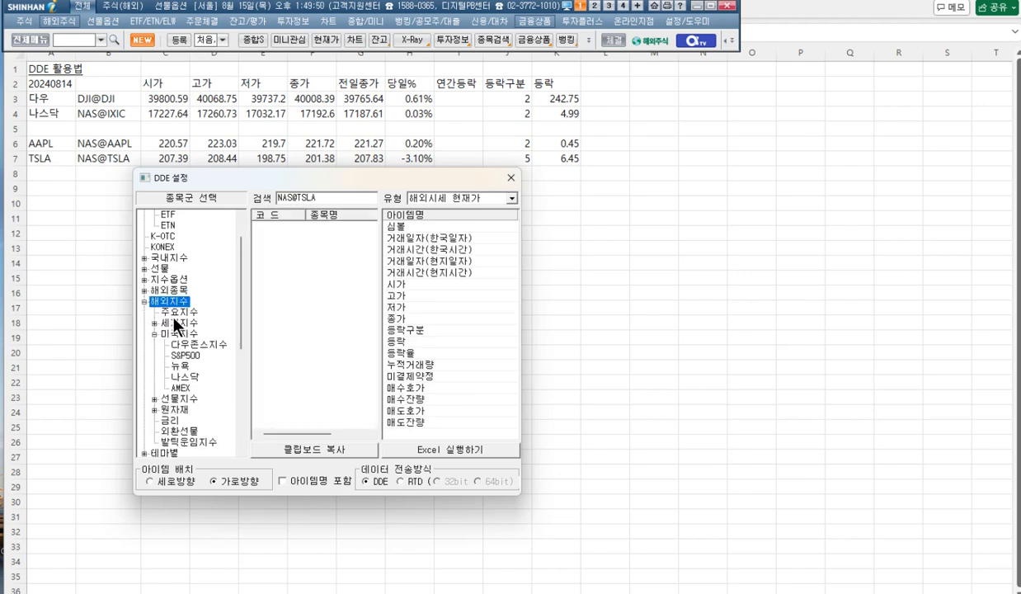
left_click(176, 313)
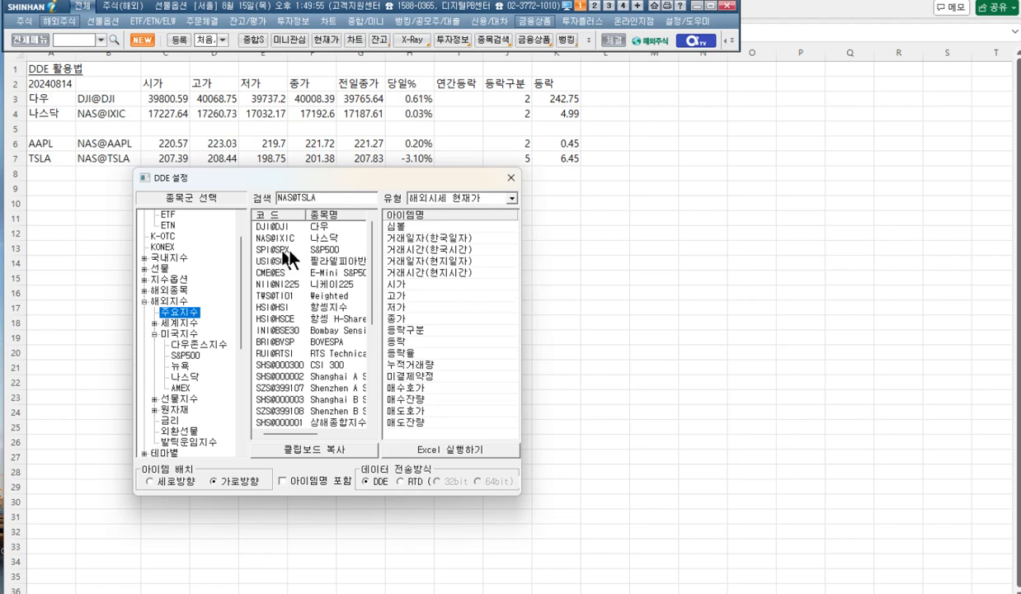
Step: Move the DDE 설정 window aside and enter S&P500 in cell A5 of the workbook
left_click_drag(378, 180, 1020, 293)
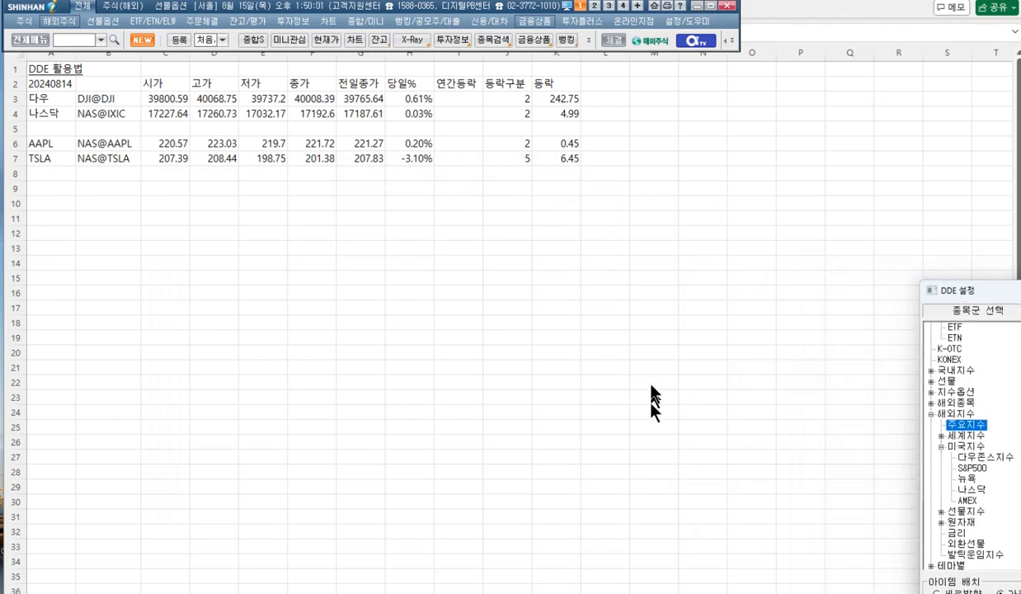
left_click(659, 301)
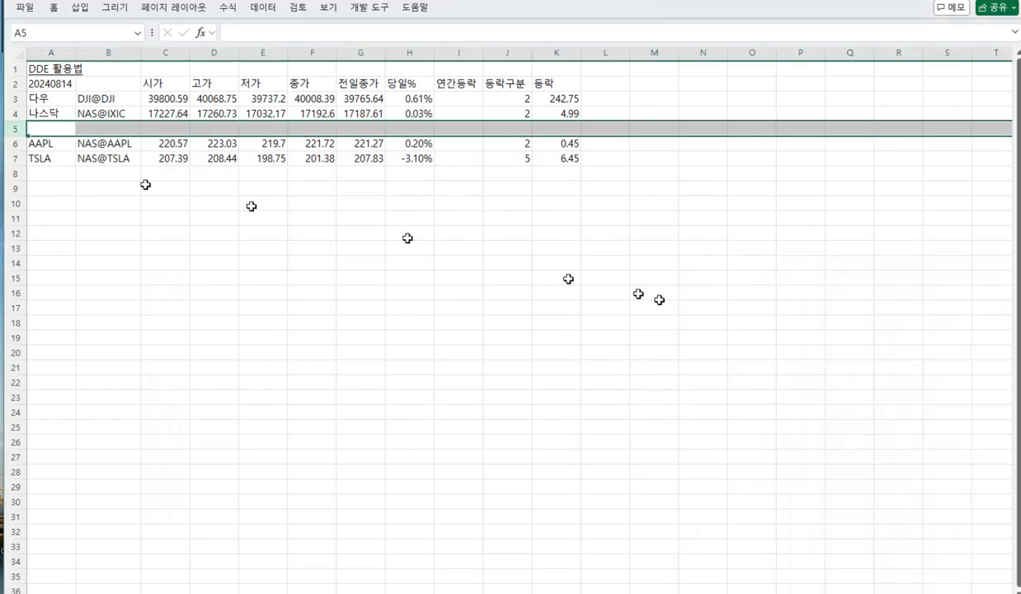
left_click(46, 130)
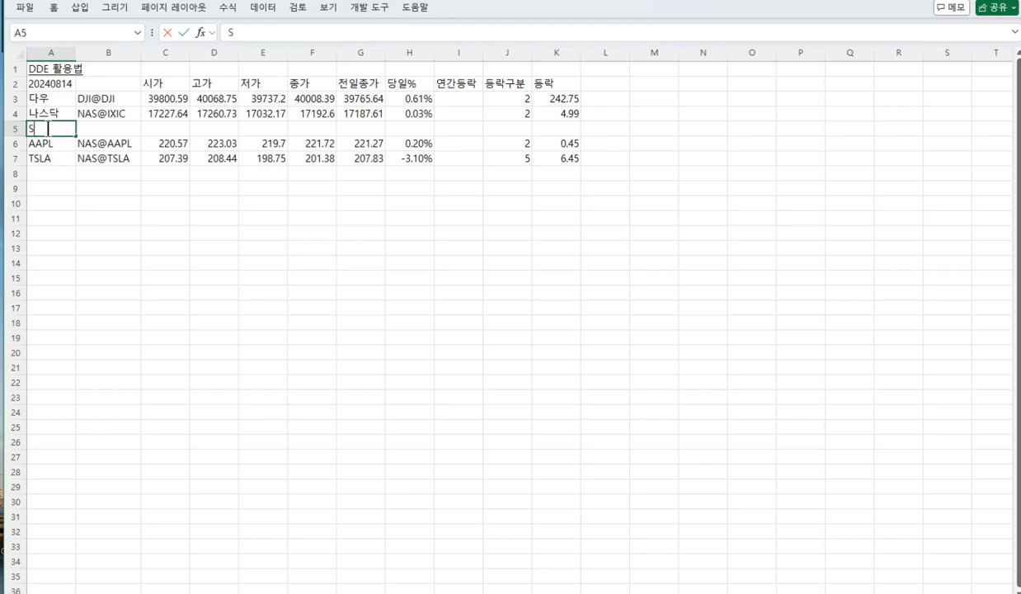
type("S&P500")
key("Tab")
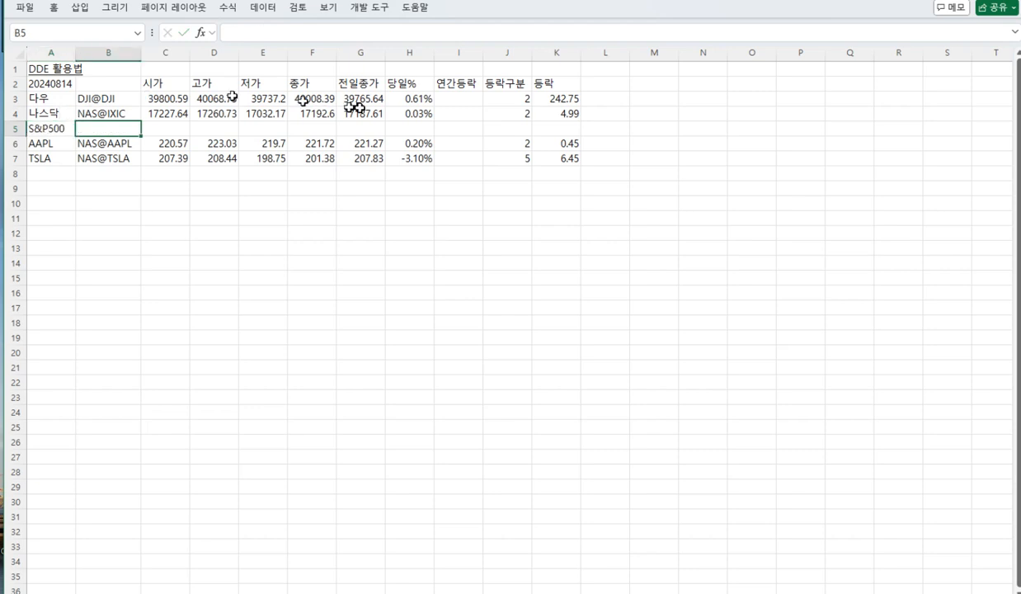
Step: Copy the 나스닥 formulas in C4:K4 down to the S&P500 row
left_click(160, 109)
left_click_drag(160, 109, 566, 113)
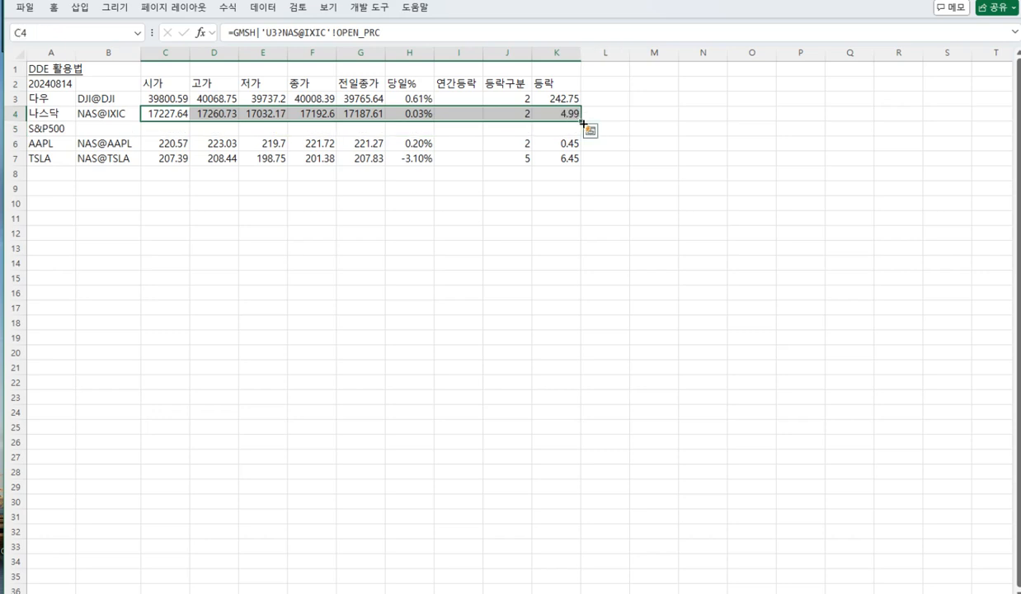
left_click_drag(583, 124, 583, 137)
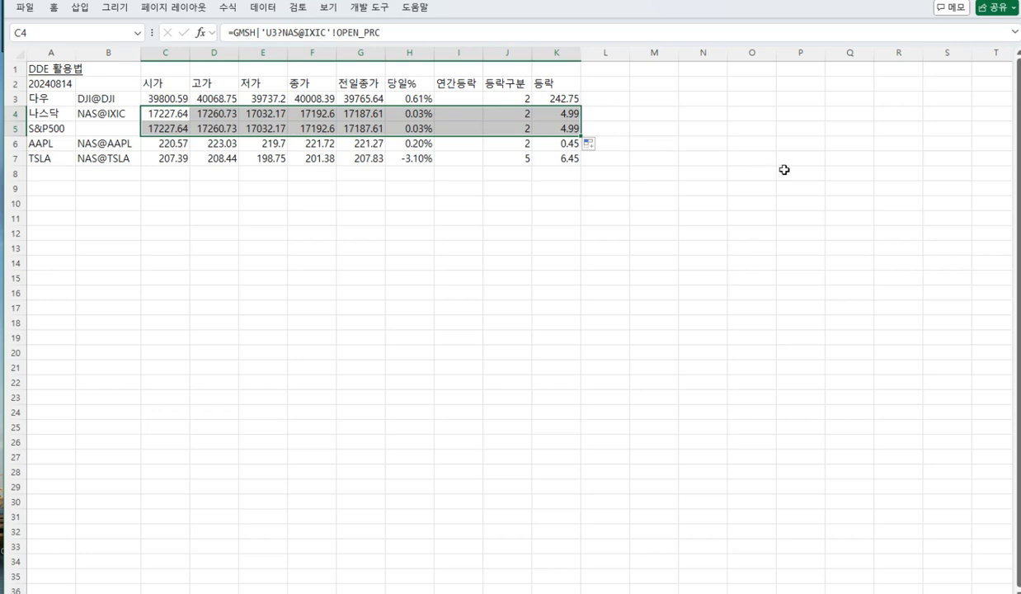
left_click(781, 172)
Step: Insert the 심볼 DDE item for S&P500 from DDE 설정 into B5, pasting all content
left_click(122, 127)
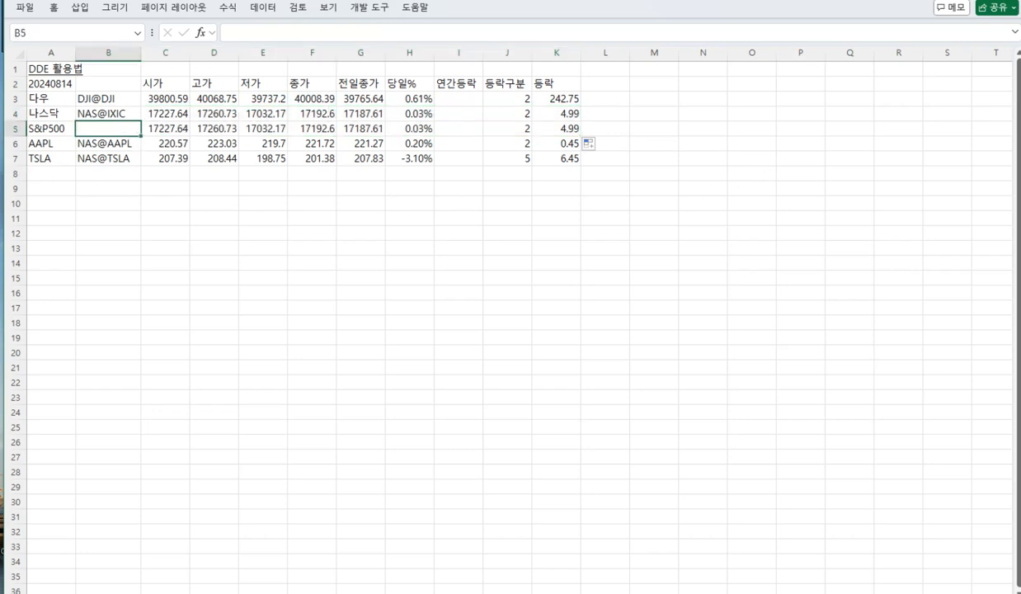
key("alt+Tab")
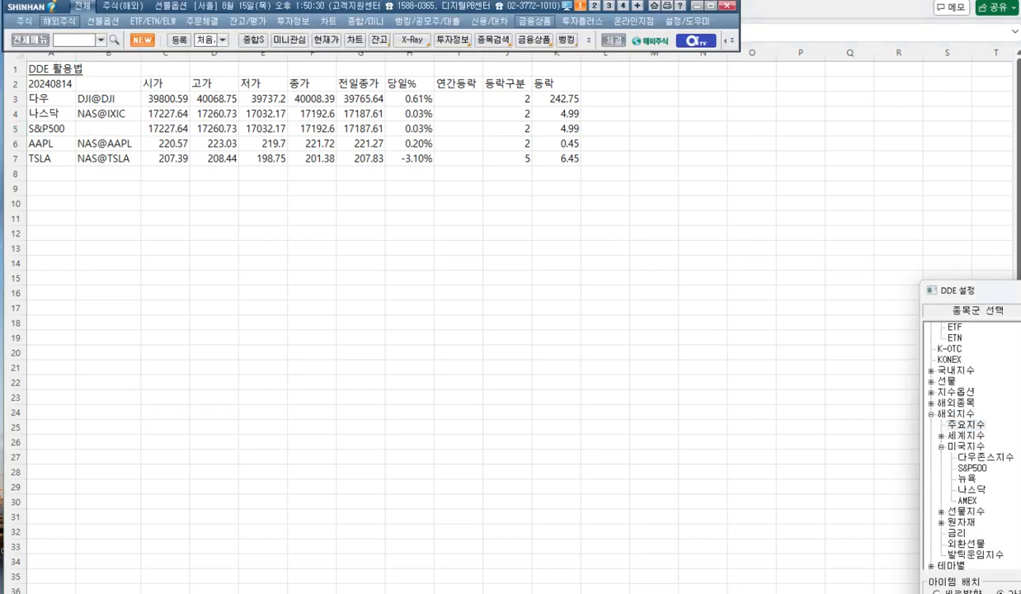
left_click_drag(1016, 317, 124, 134)
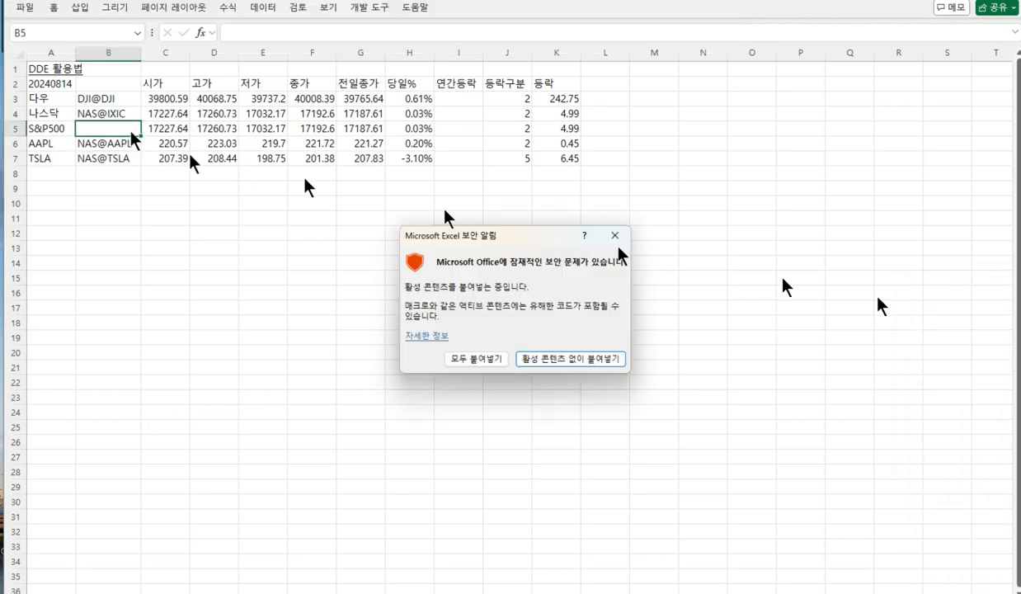
left_click(473, 361)
Step: Select the 시가 item in DDE 설정, and inspect the symbol codes in the formulas of C5 and B5
left_click_drag(1017, 290, 368, 240)
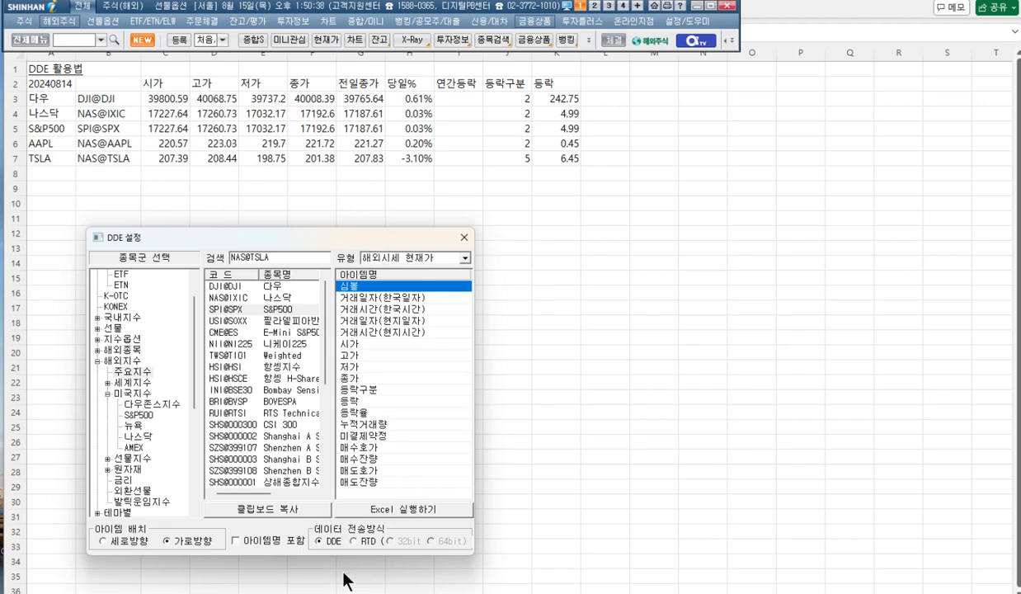
left_click(353, 345)
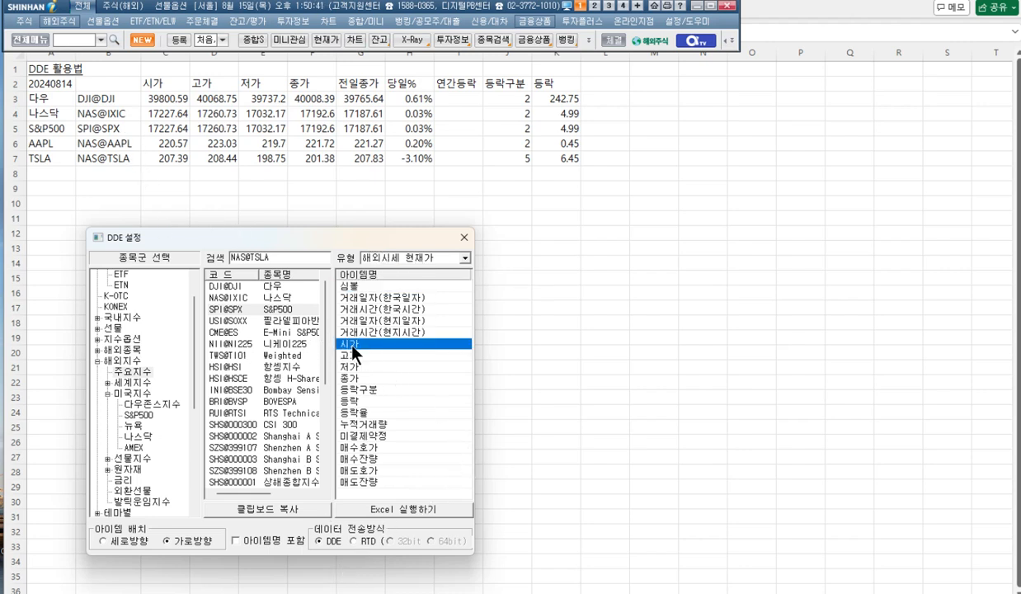
left_click(178, 132)
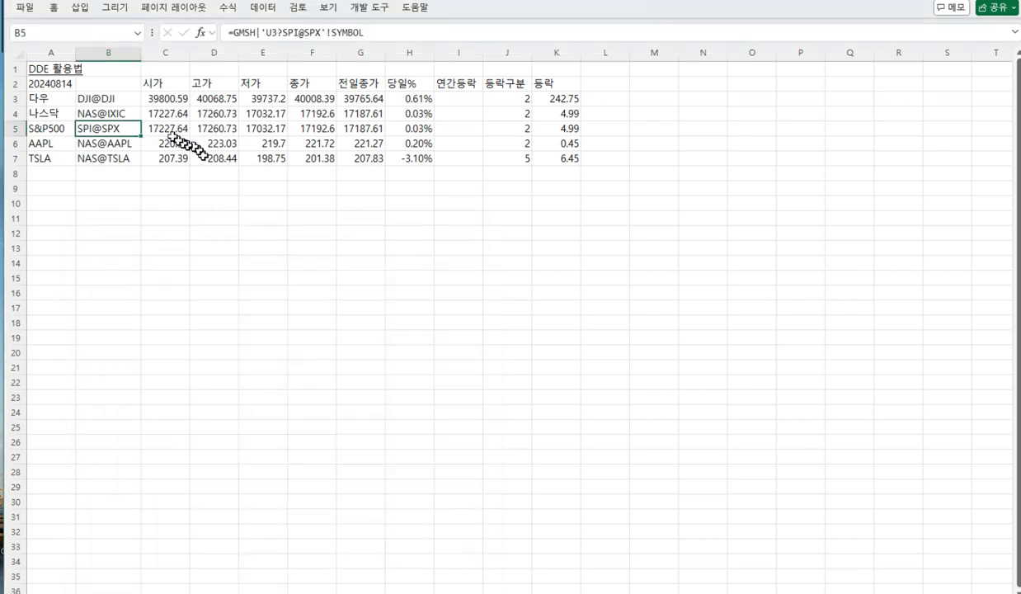
left_click(169, 129)
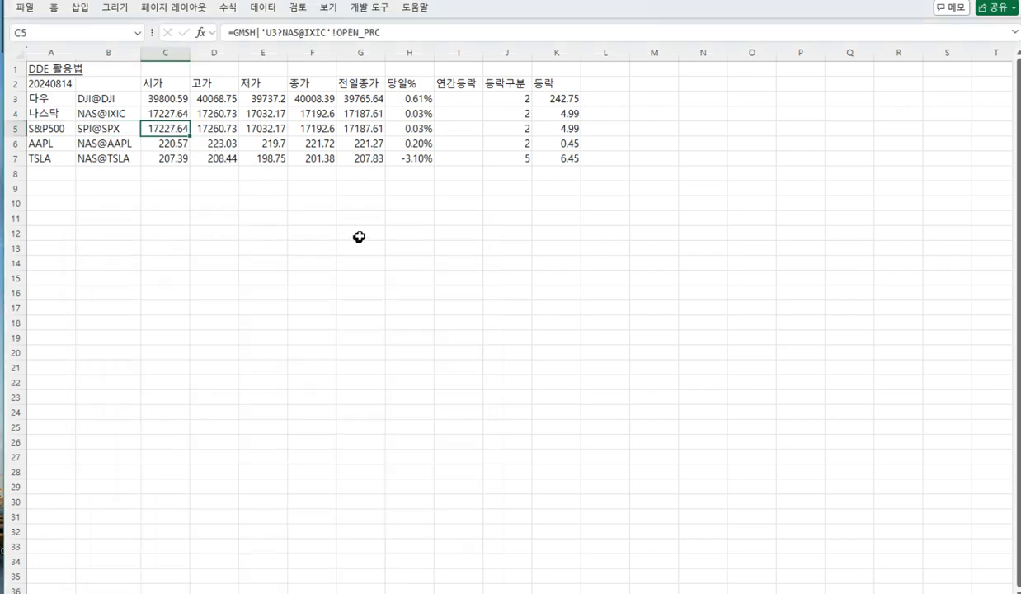
double_click(123, 132)
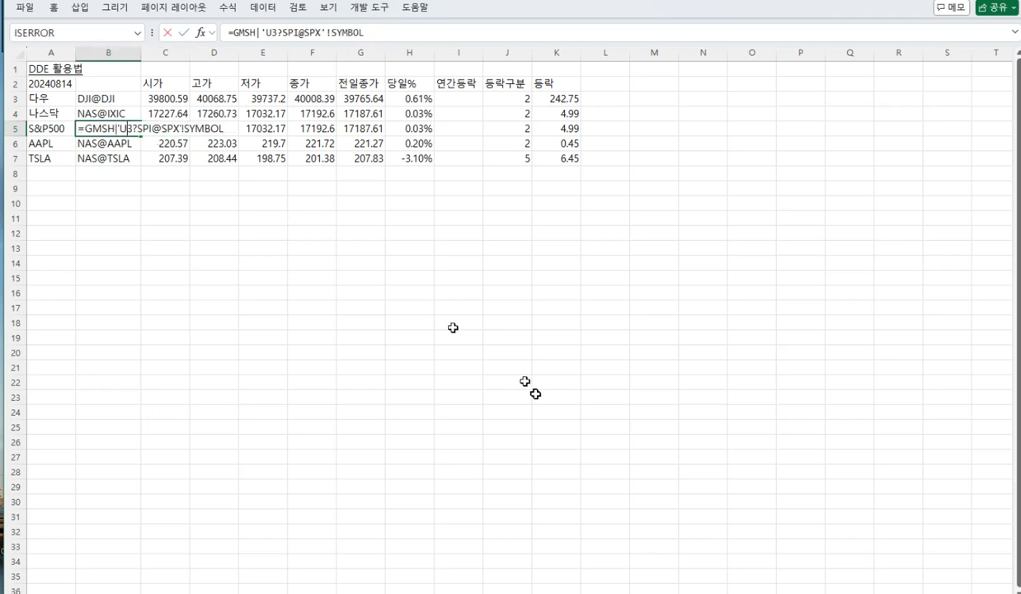
key("Escape")
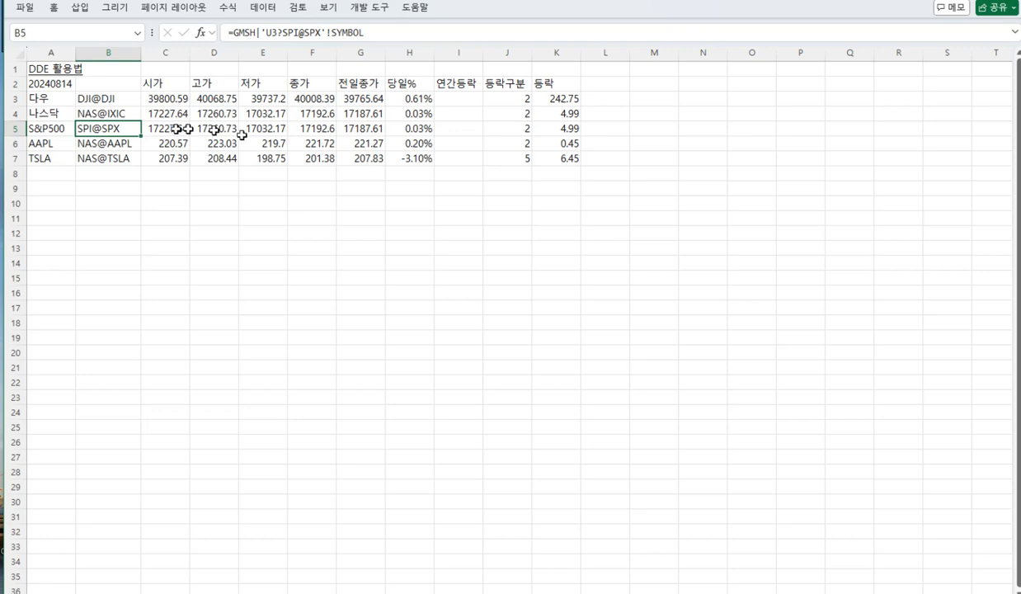
Step: Replace every NAS@IXIC with SPI@SPX in the S&P500 formulas in C5:K5
left_click_drag(183, 130, 545, 130)
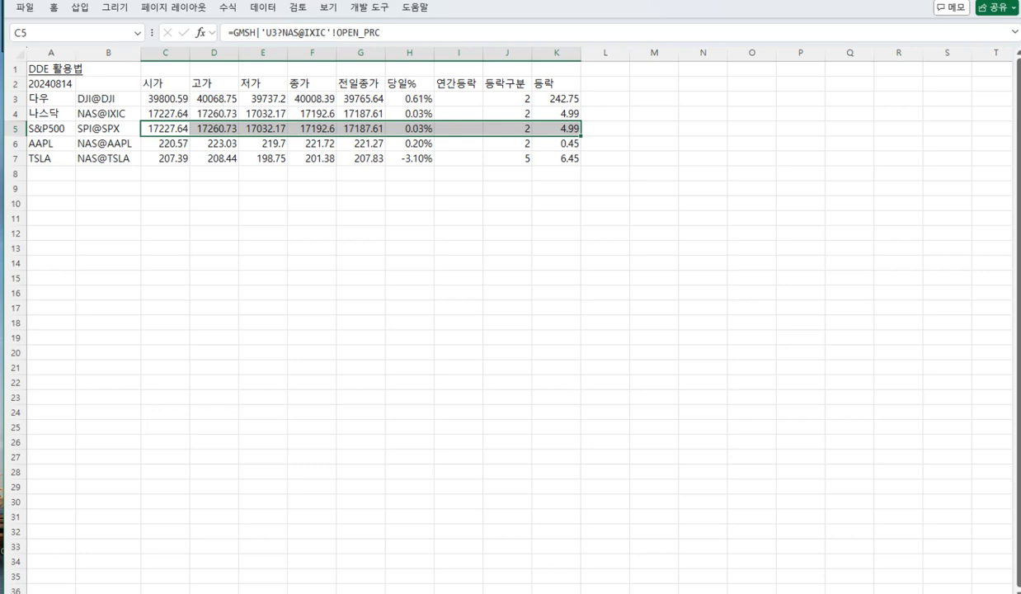
key("ctrl+h")
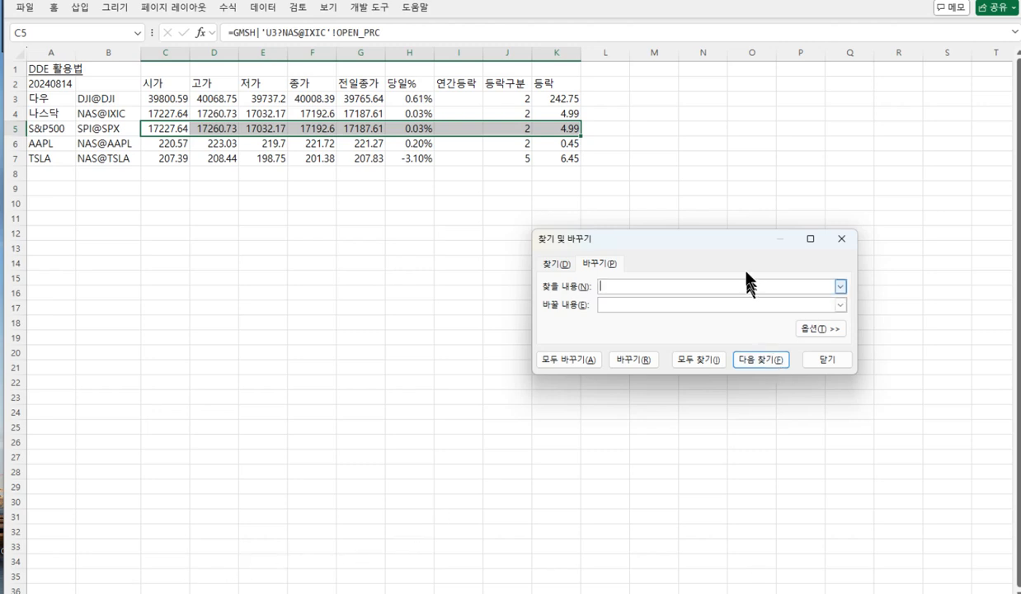
left_click_drag(734, 245, 620, 221)
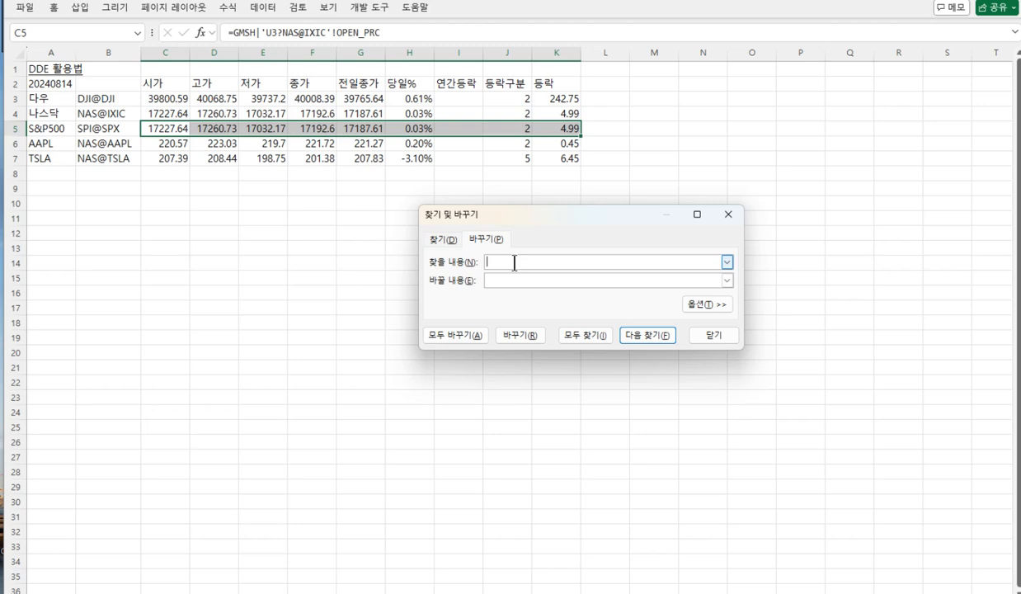
type("NAS")
type("@")
type("IXIC")
type("S")
type("PI")
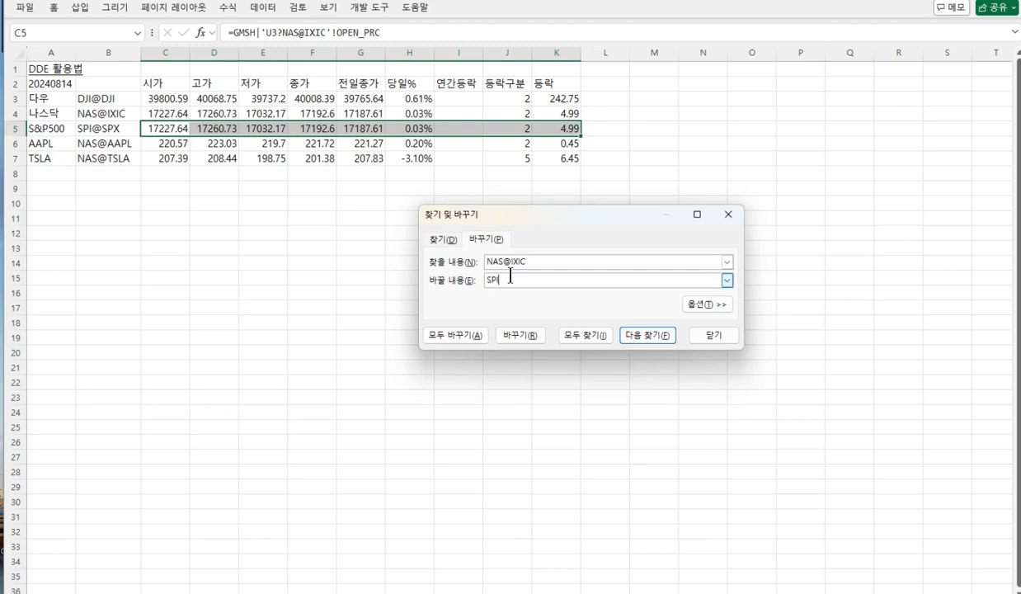
type("@SPX")
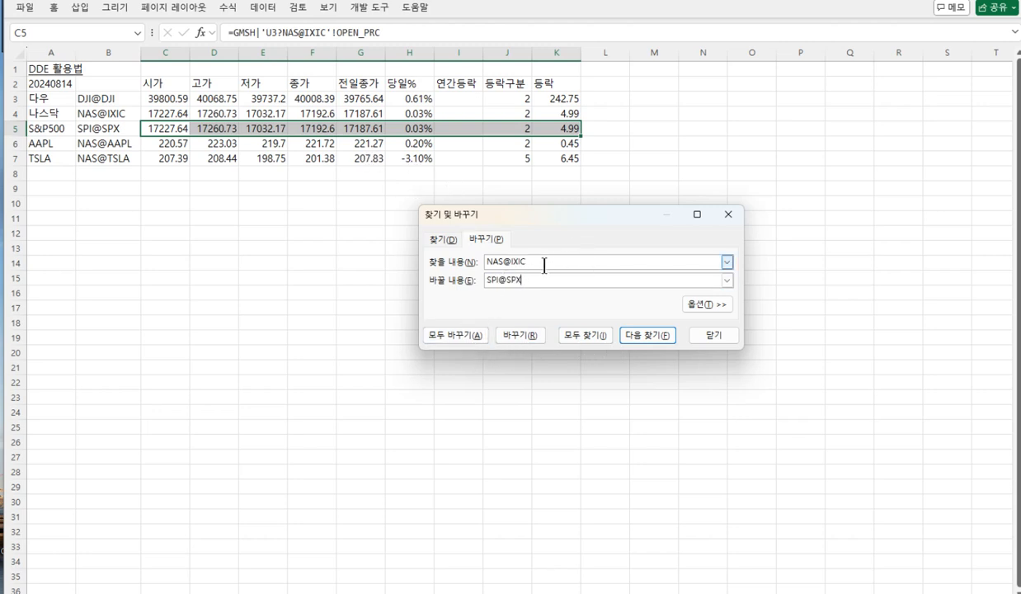
left_click(459, 338)
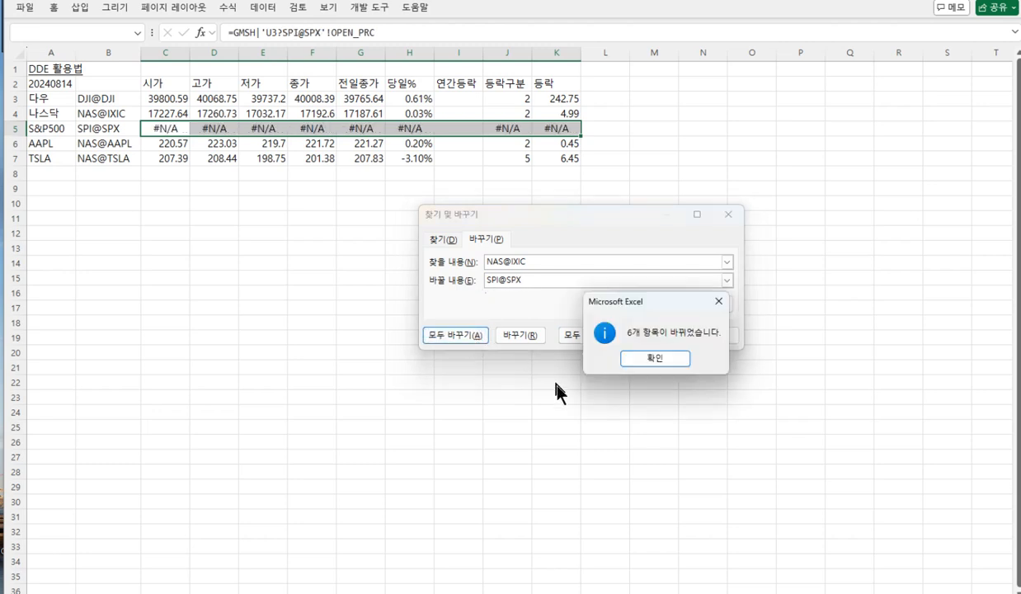
Step: Acknowledge the completed symbol replacement in the S&P500 row and close Find and Replace
left_click(654, 360)
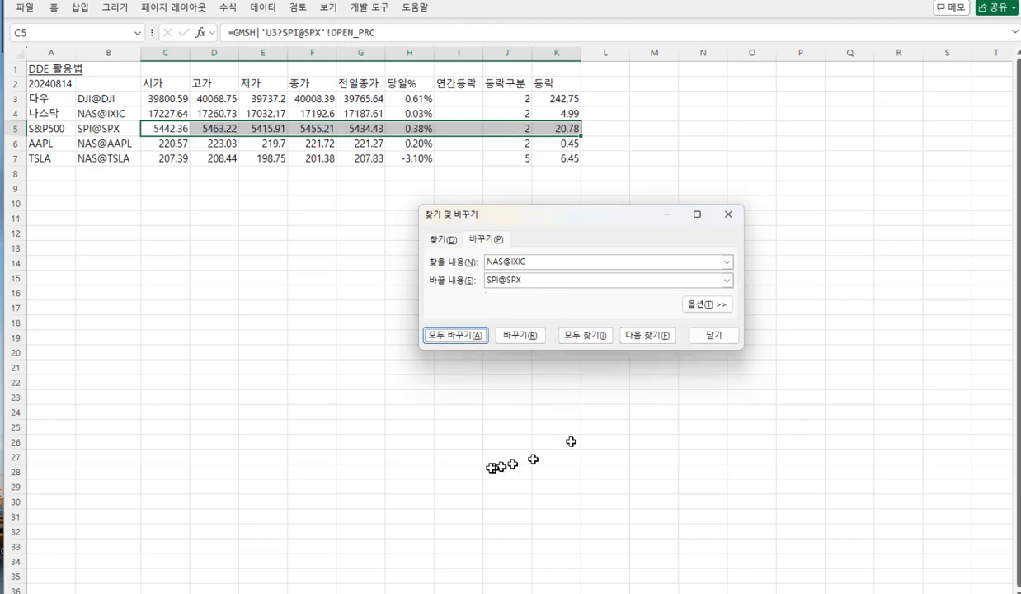
left_click(716, 335)
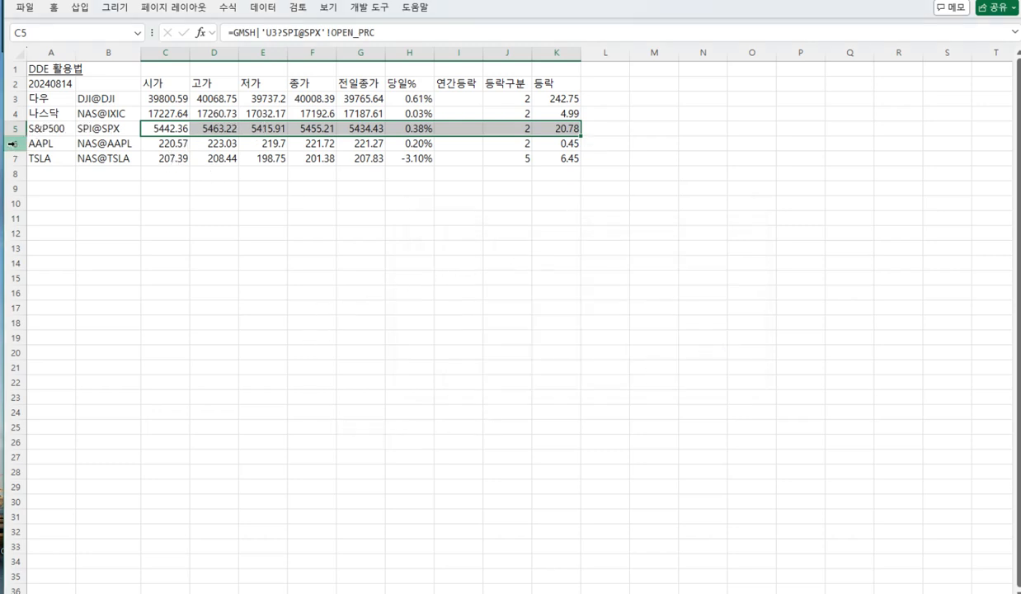
Step: Copy the TSLA row A7:K7 down to row 8 and enter NVDA as the name in A8
left_click(14, 144)
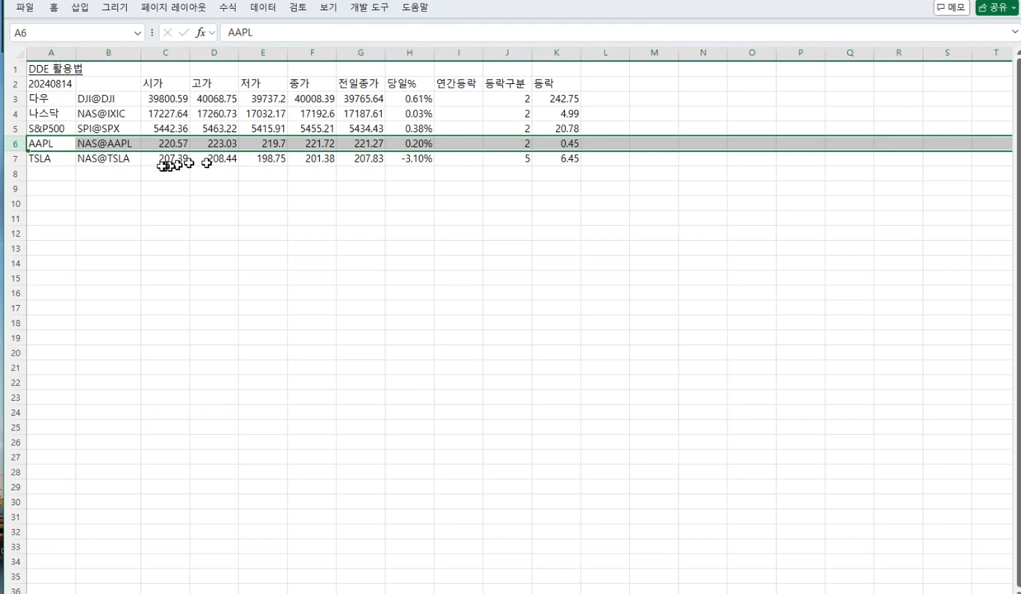
left_click_drag(41, 158, 579, 181)
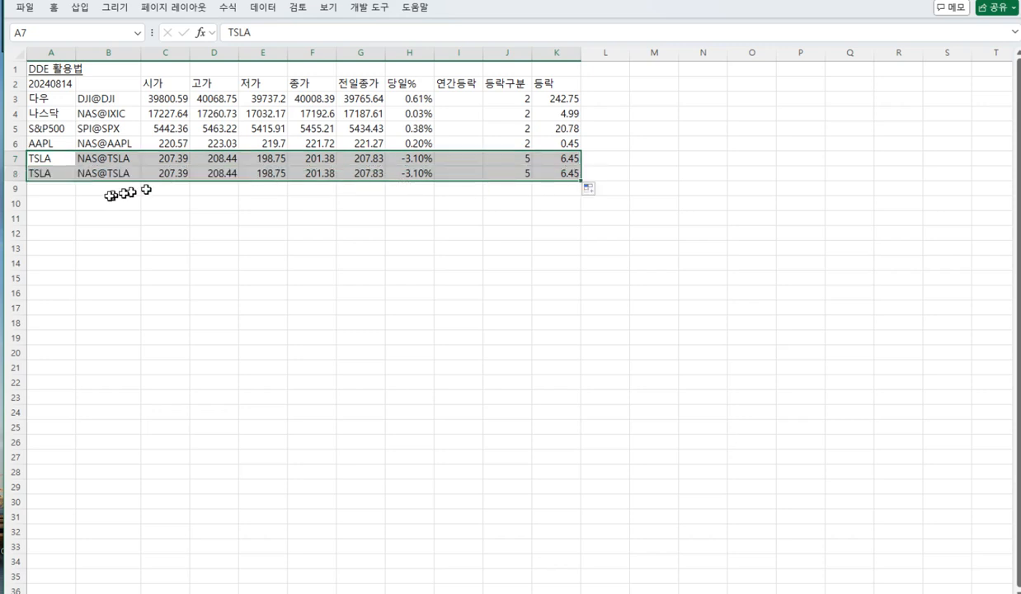
left_click(52, 173)
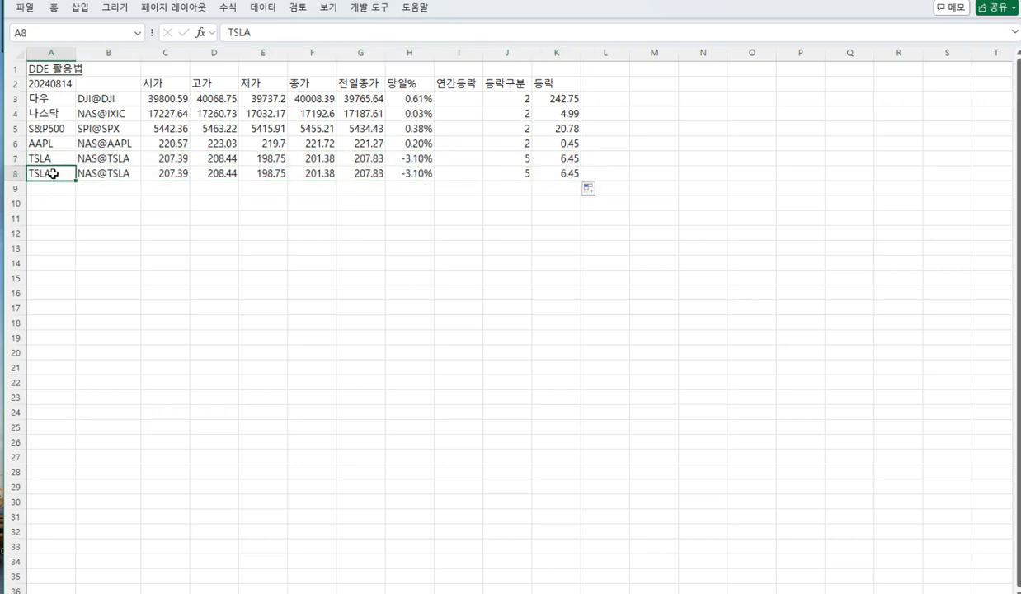
type("NVDA")
key("Return")
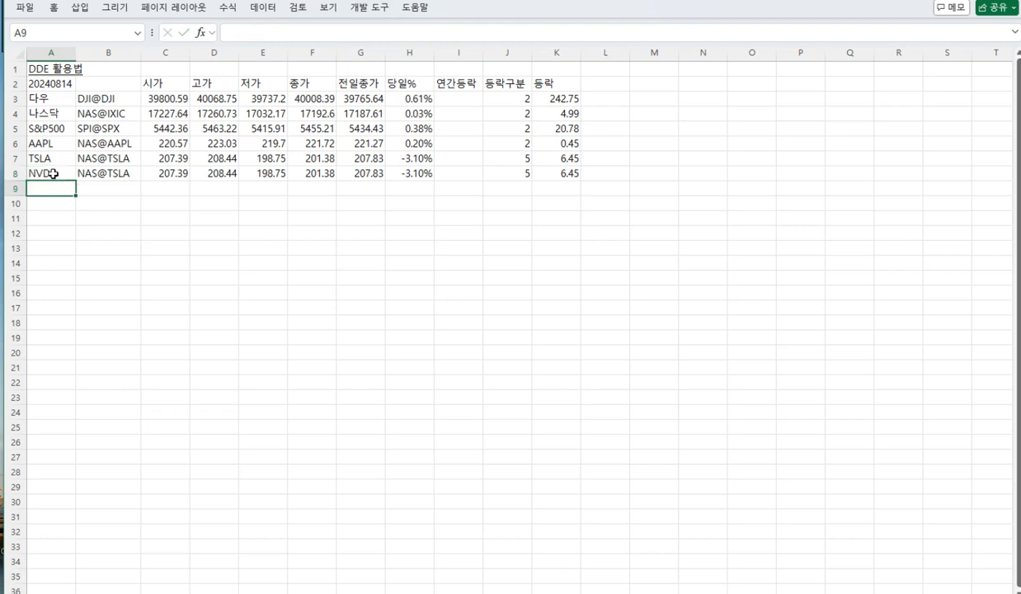
Step: Change the symbol code in the B8 formula to NAS@NVDA
left_click(117, 171)
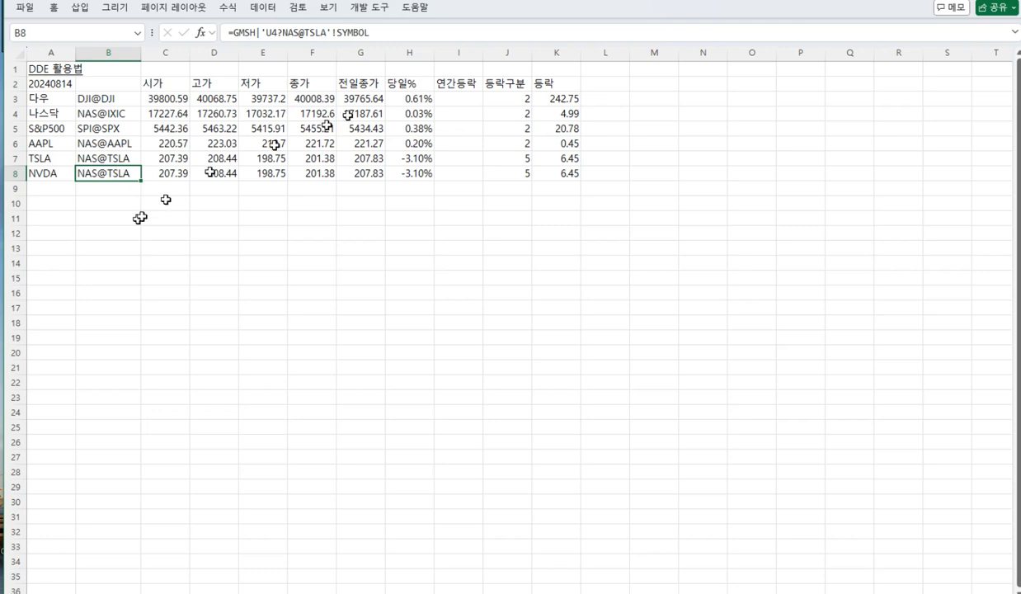
left_click(295, 33)
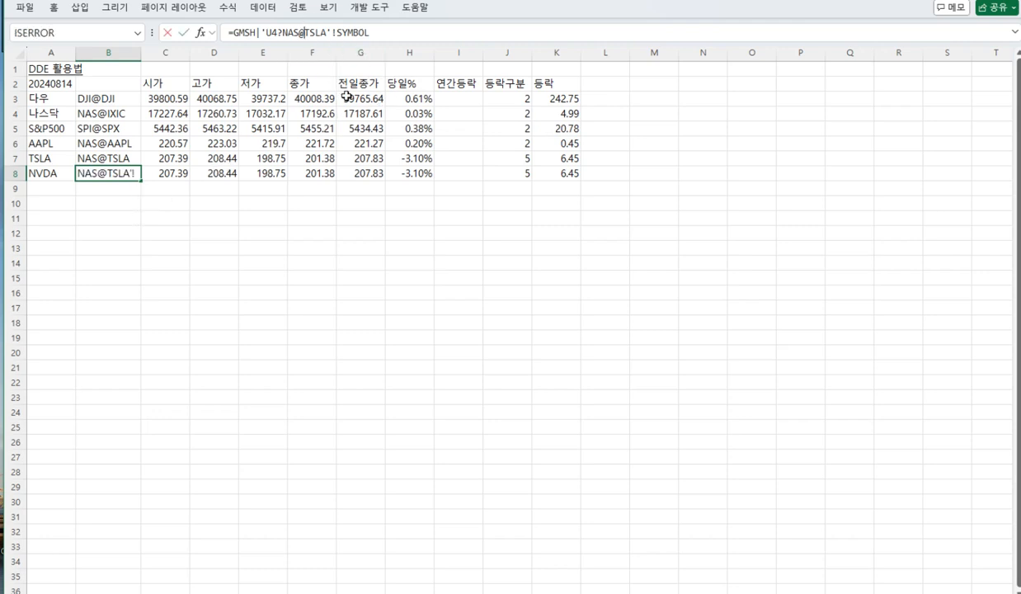
key("Delete")
key("Delete")
key("Delete")
key("Delete")
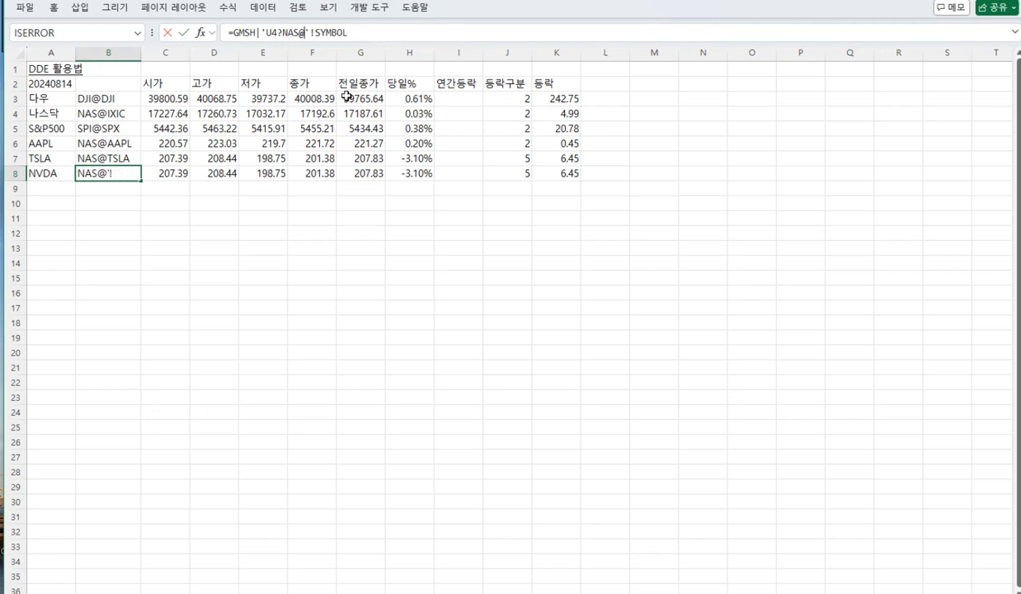
type("NVDA")
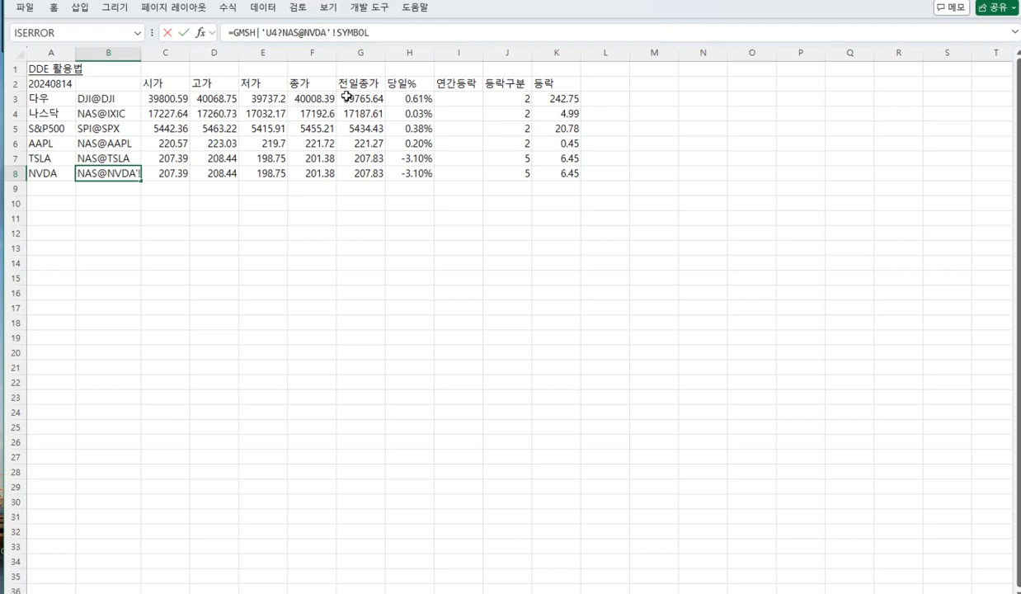
key("Return")
Step: Replace every NAS@TSLA with SPI@NVDA in the NVDA formulas in C8:K8
left_click_drag(172, 173, 570, 171)
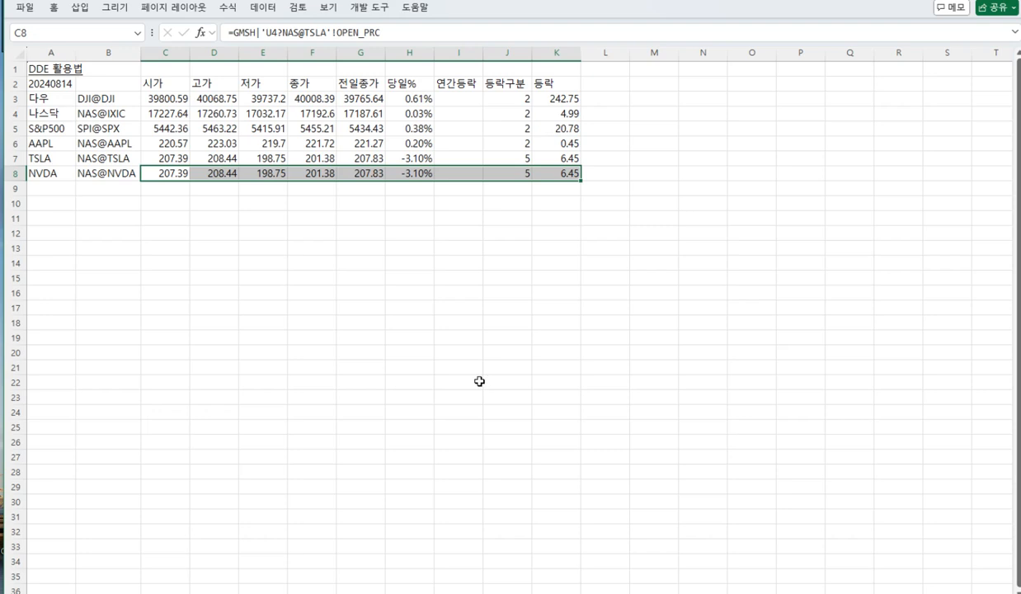
key("ctrl+h")
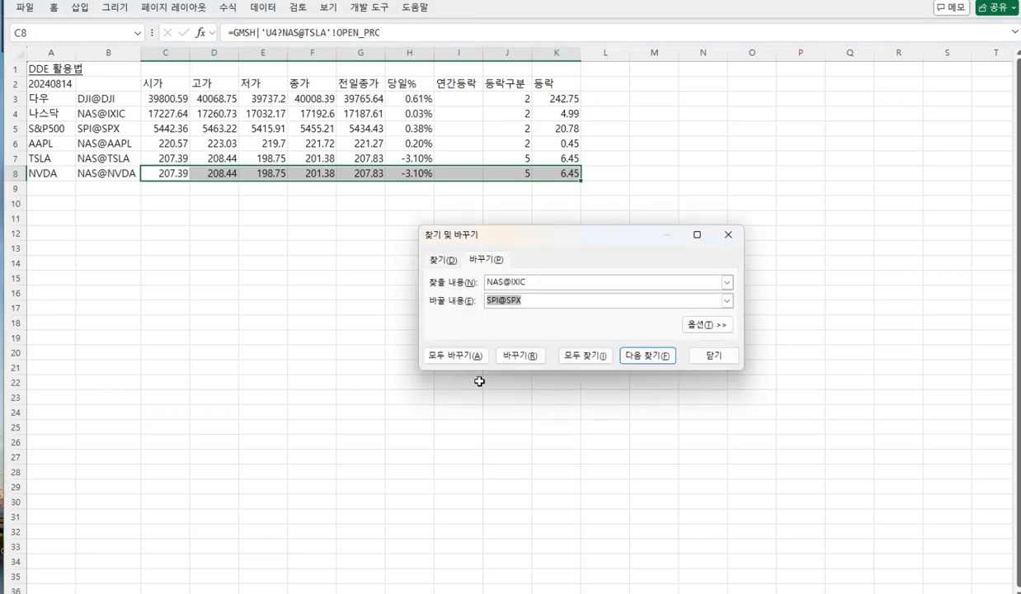
left_click(548, 286)
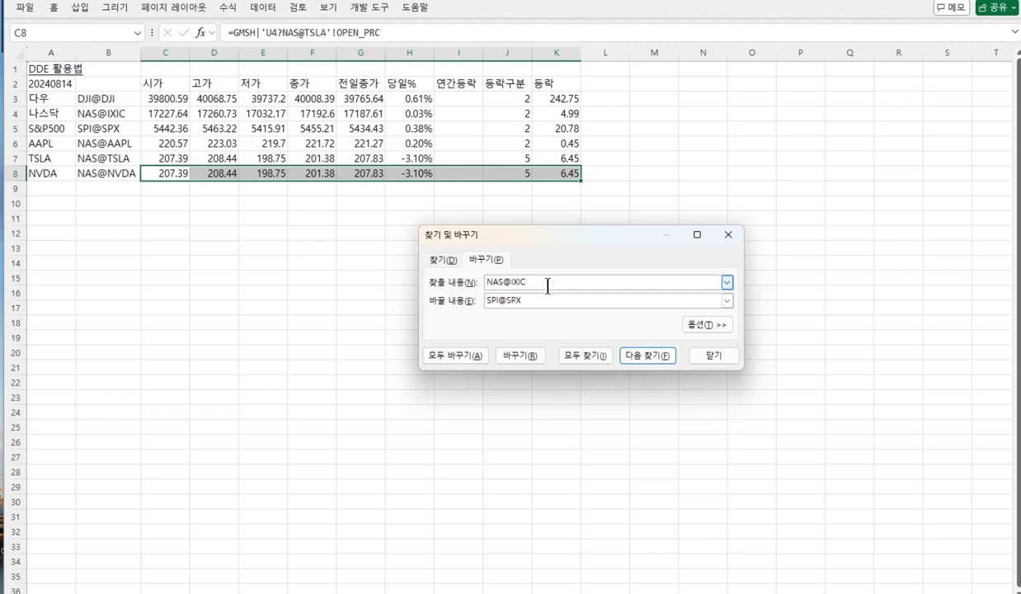
key("BackSpace")
key("BackSpace")
key("BackSpace")
key("BackSpace")
type("TSLA")
left_click(537, 300)
key("BackSpace")
key("BackSpace")
key("BackSpace")
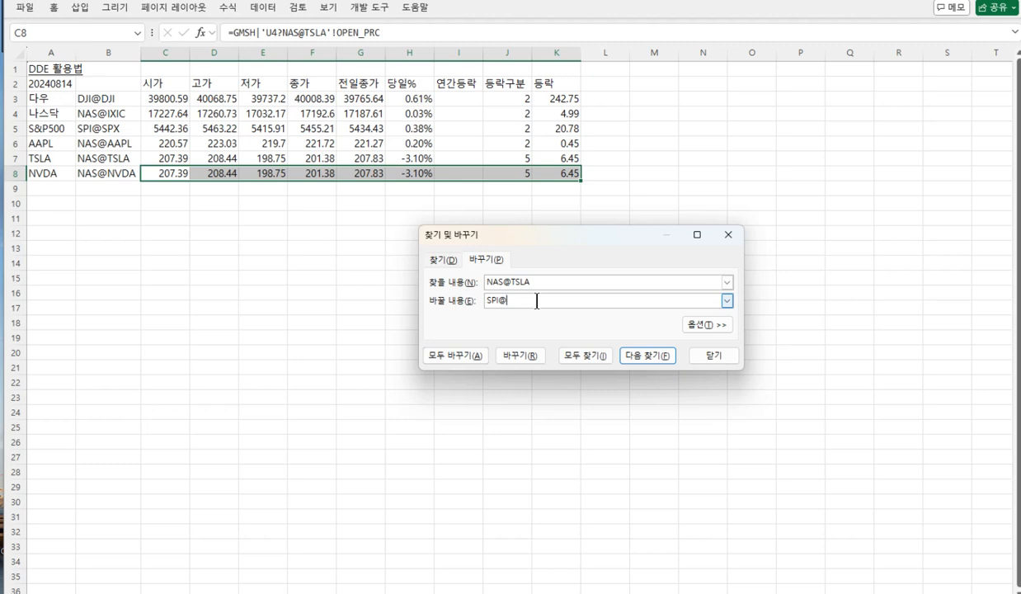
type("NVDA")
left_click(463, 356)
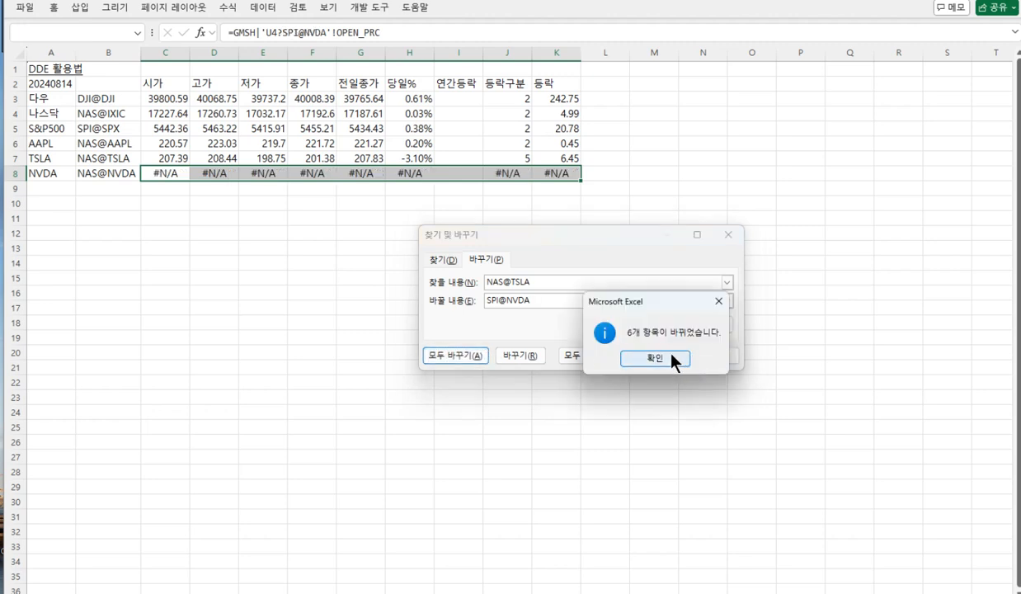
left_click(649, 356)
left_click(716, 362)
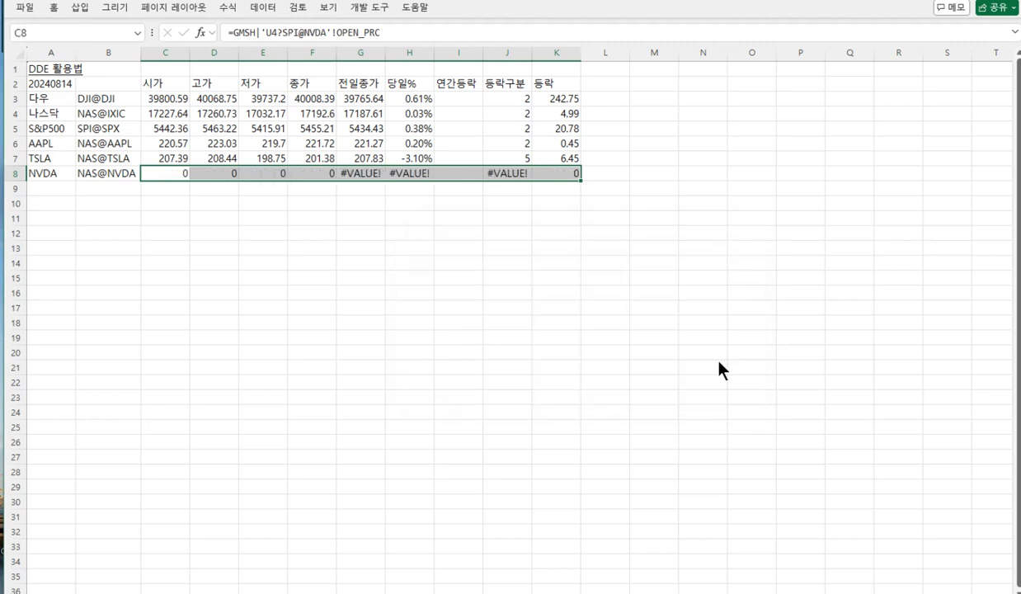
Step: Inspect the exchange prefix of the symbol code in the C8 formula without changing it
left_click(173, 172)
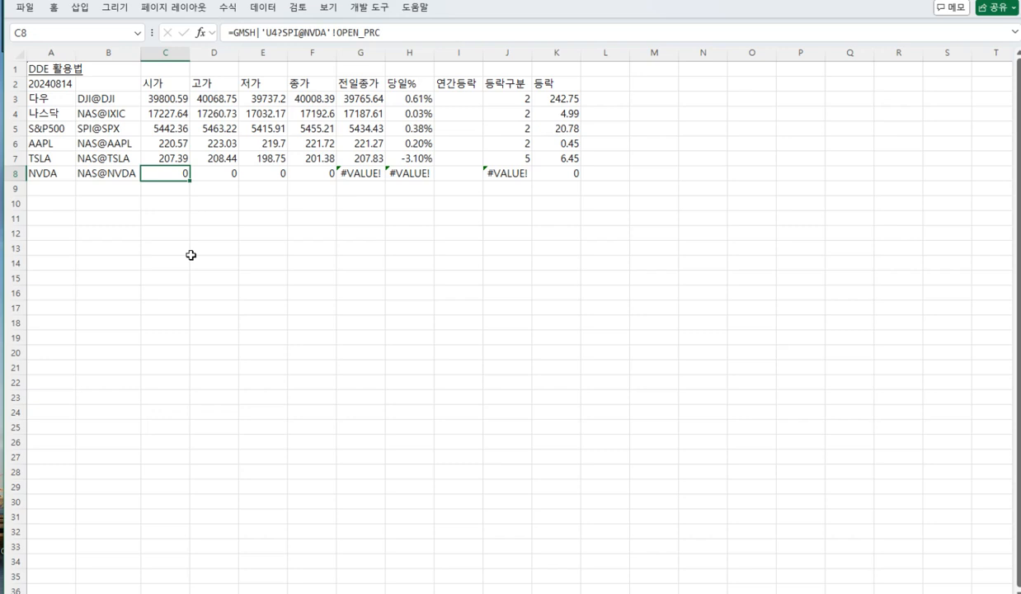
left_click(283, 33)
left_click_drag(283, 33, 296, 34)
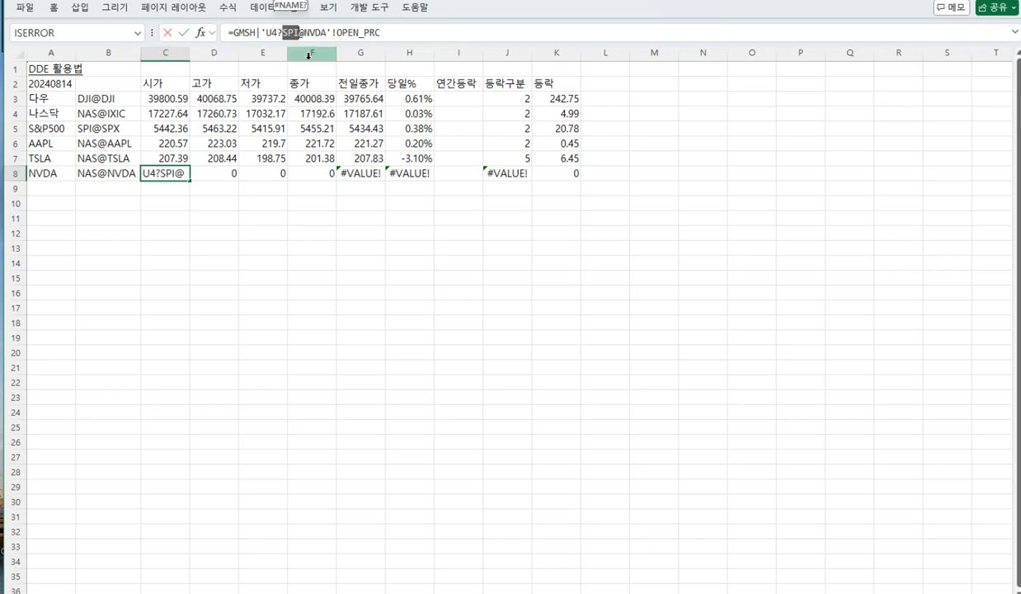
key("Escape")
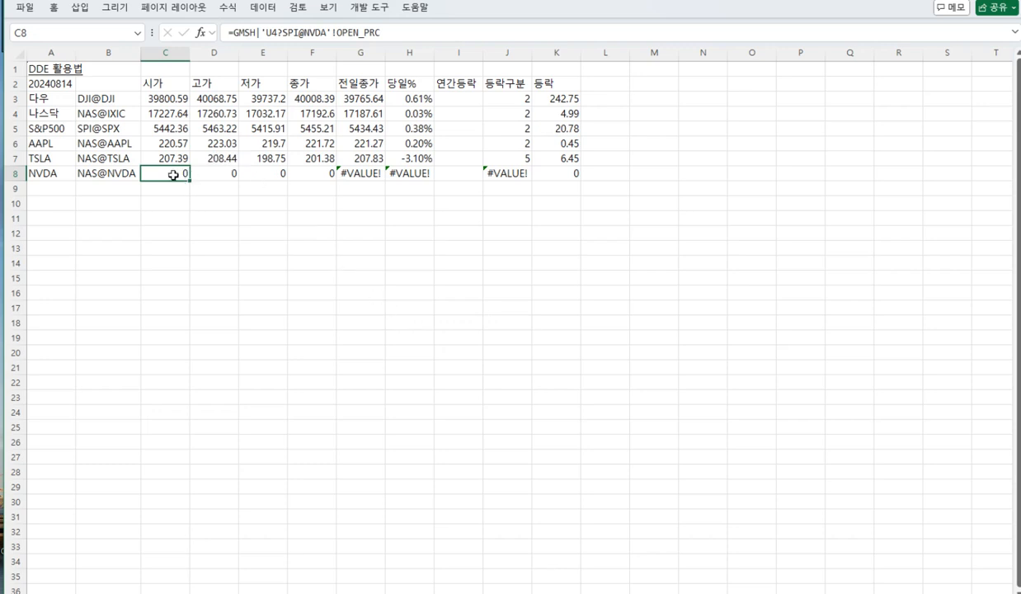
Step: Replace every SPI with NAS in the NVDA formulas in C8:K8 and close Find and Replace
left_click_drag(175, 174, 560, 171)
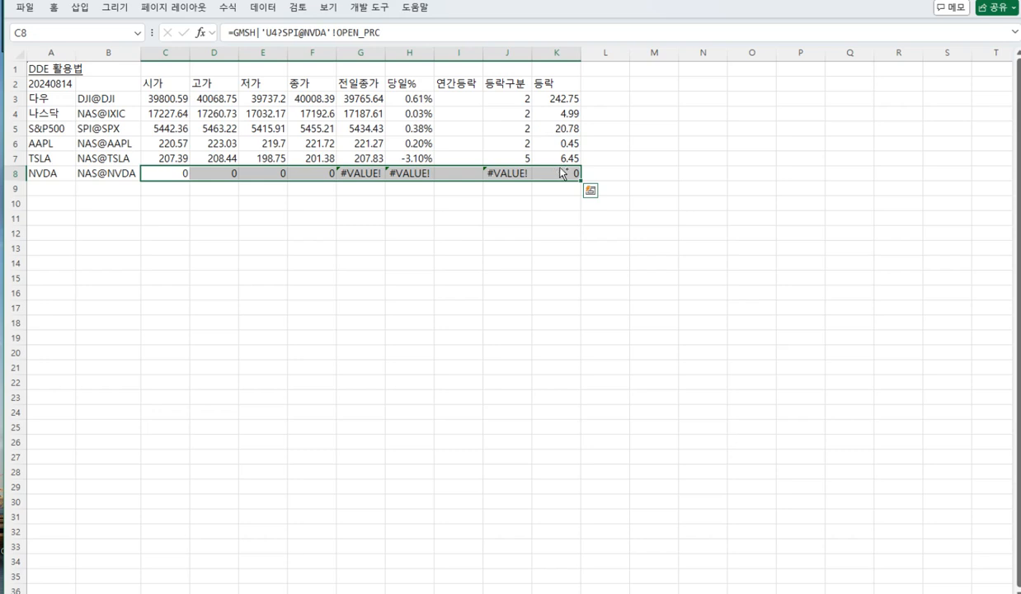
key("ctrl+h")
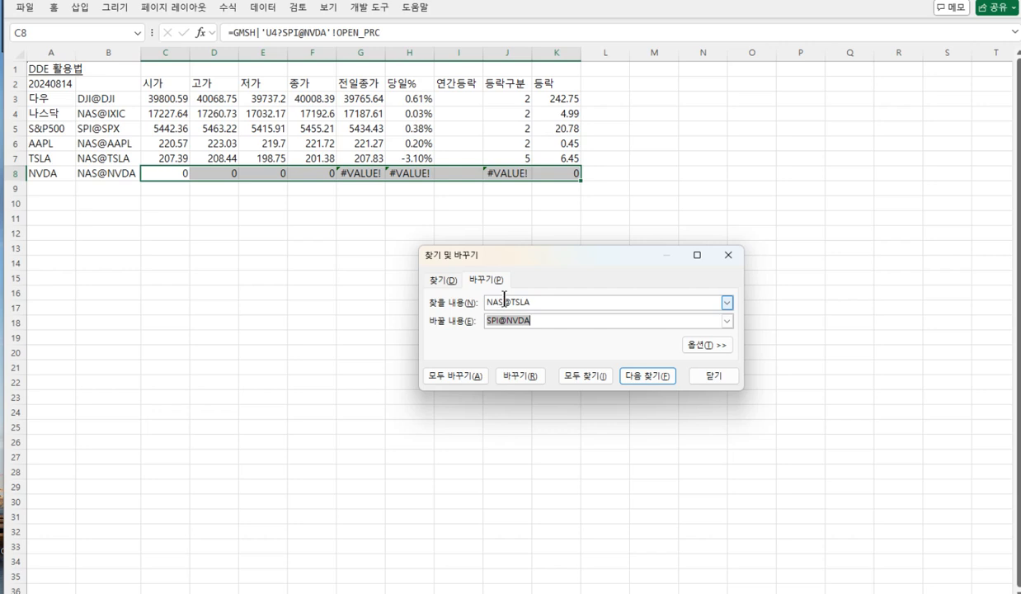
left_click_drag(561, 302, 383, 297)
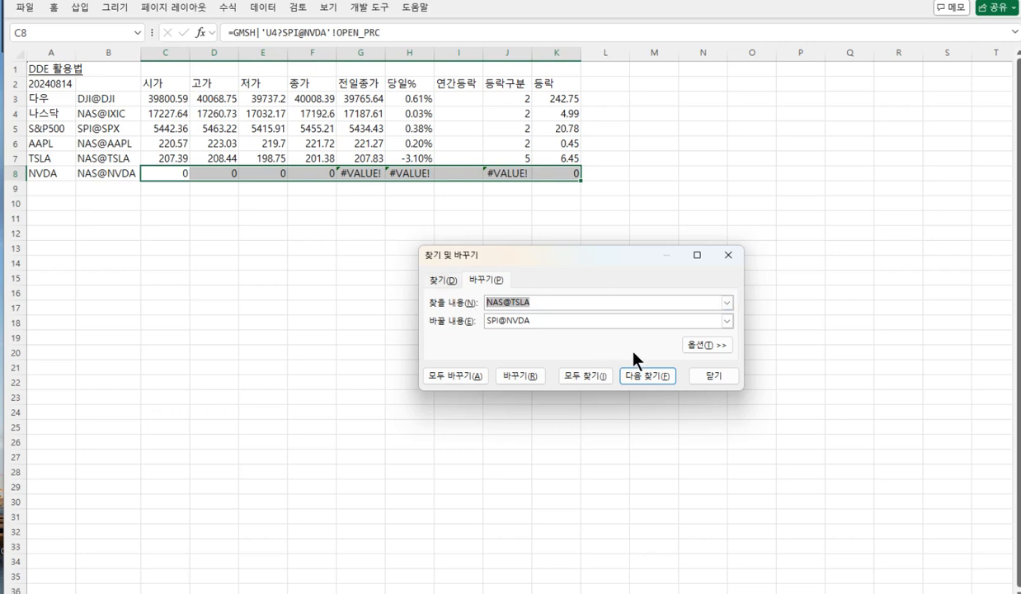
type("SPI")
left_click_drag(565, 320, 351, 319)
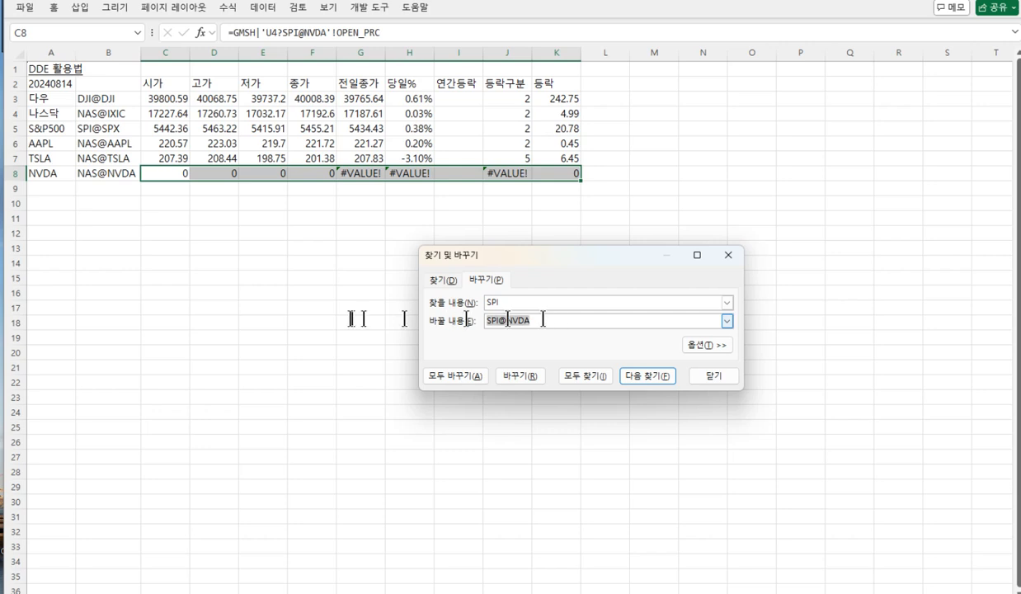
type("NAS")
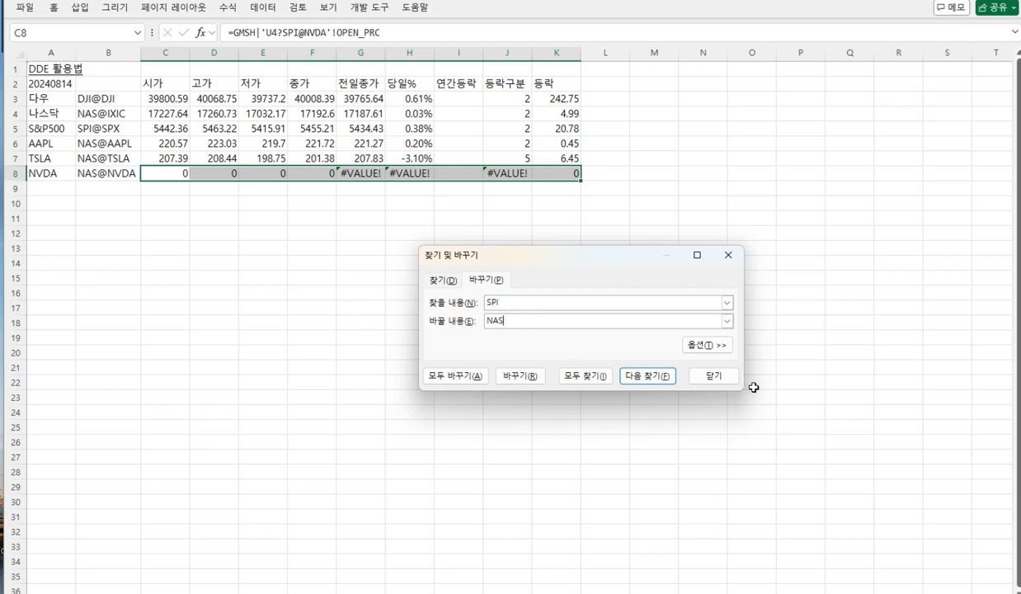
left_click(466, 376)
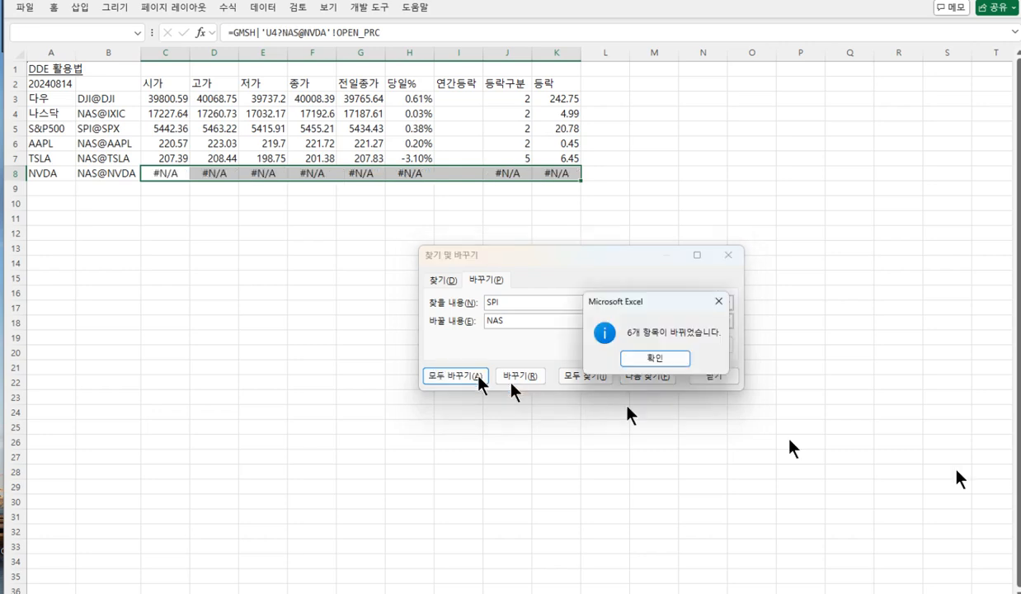
left_click(650, 361)
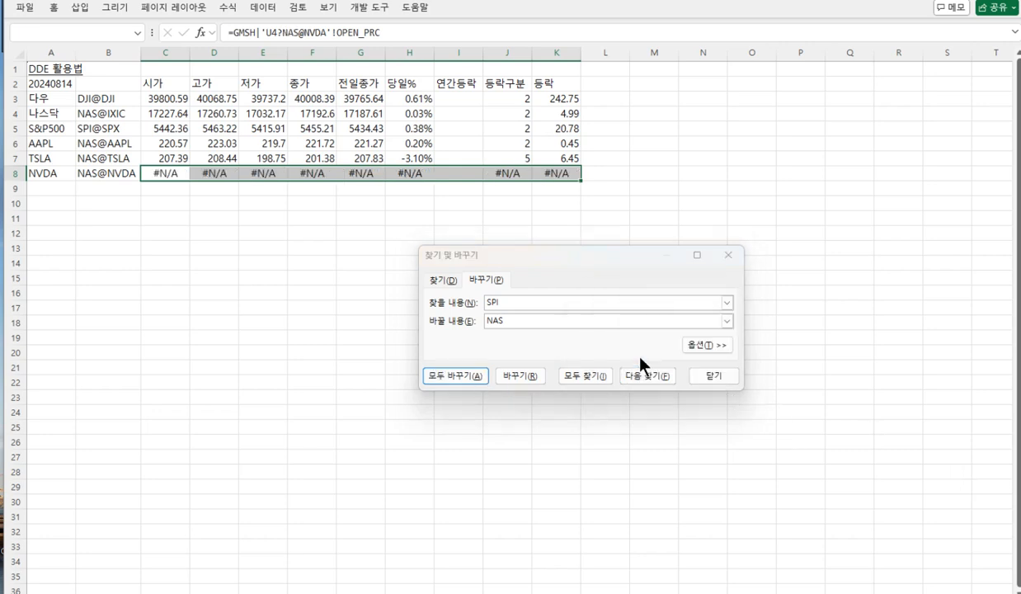
left_click(714, 376)
left_click(764, 356)
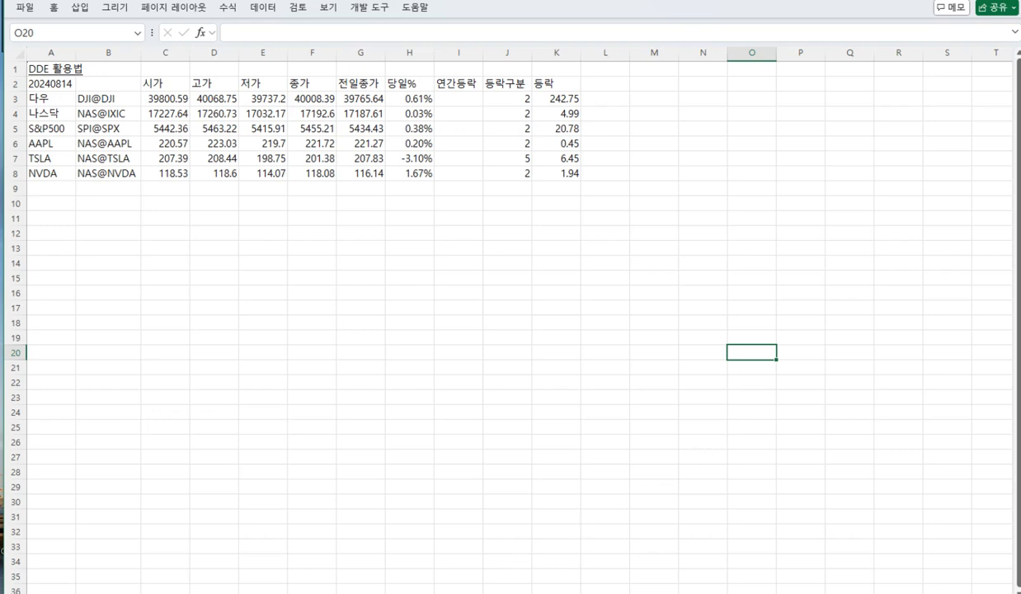
Step: Switch to Yahoo Finance in the browser, search for DJI and open the Dow Jones Industrial Average (^DJI) quote
left_click_drag(496, 593, 500, 588)
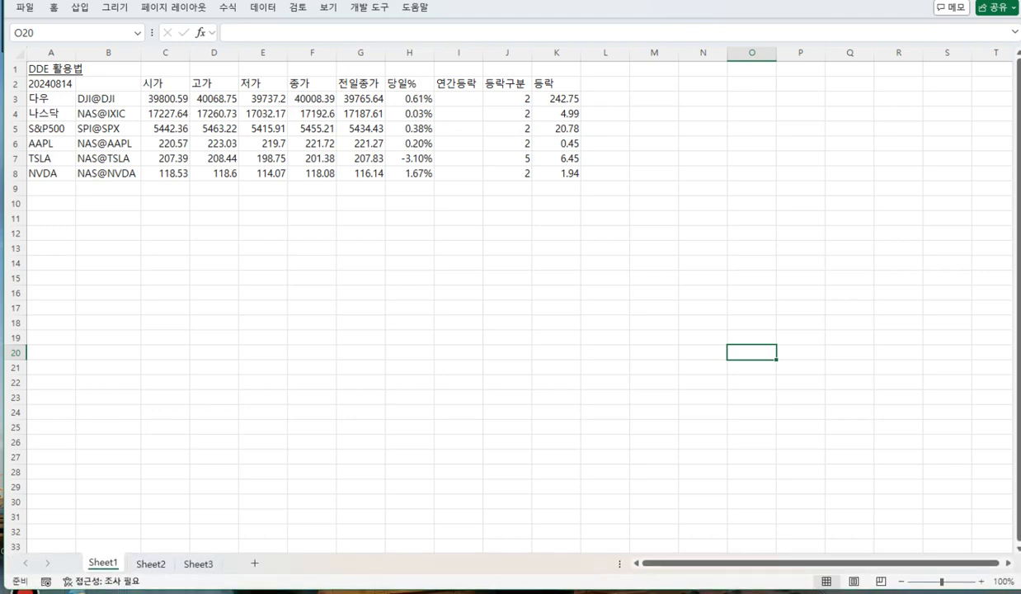
key("alt+Tab")
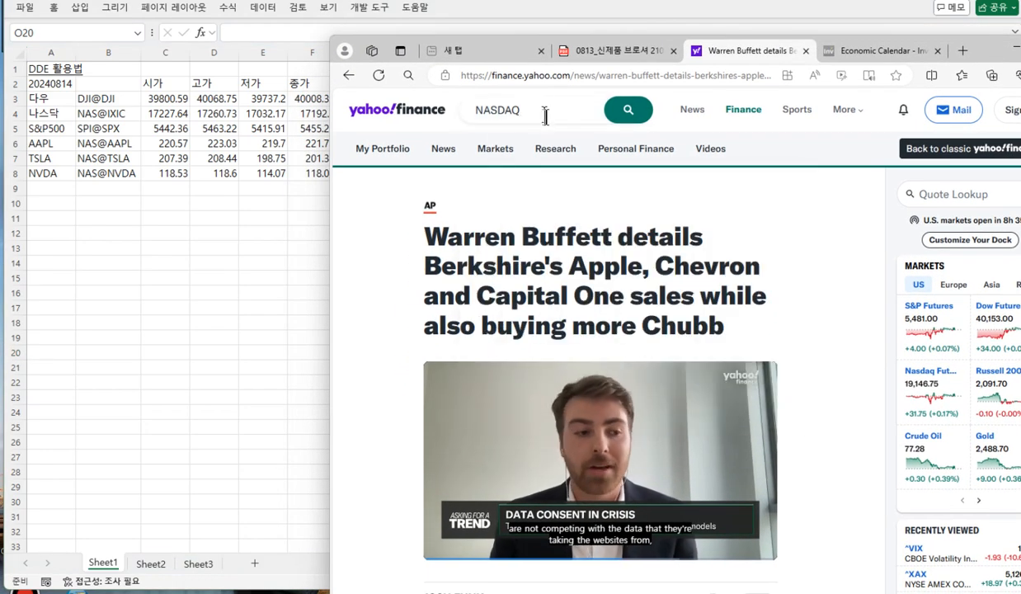
left_click(548, 110)
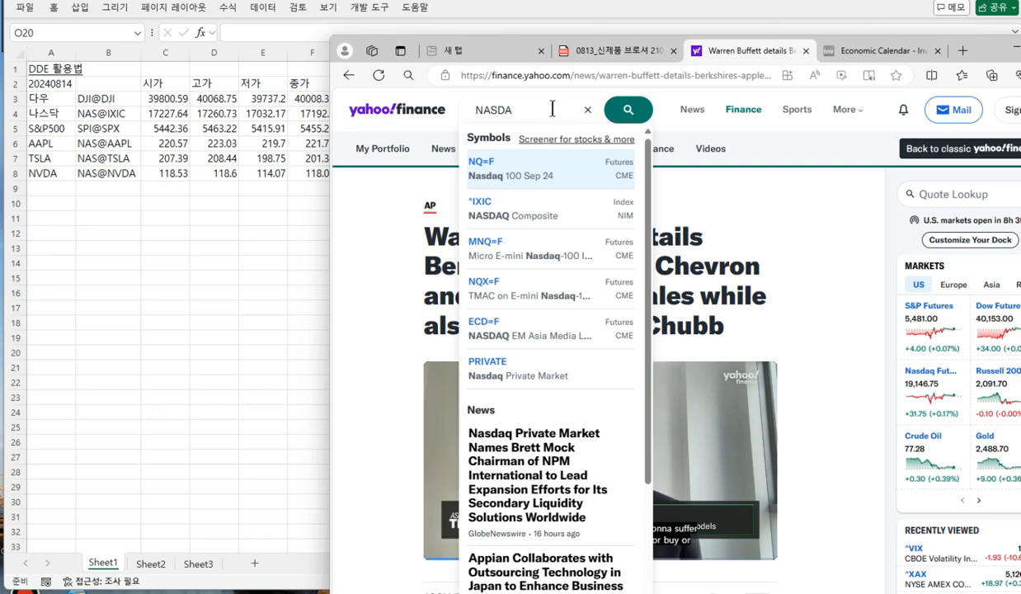
key("BackSpace")
key("BackSpace")
key("BackSpace")
key("BackSpace")
key("BackSpace")
key("BackSpace")
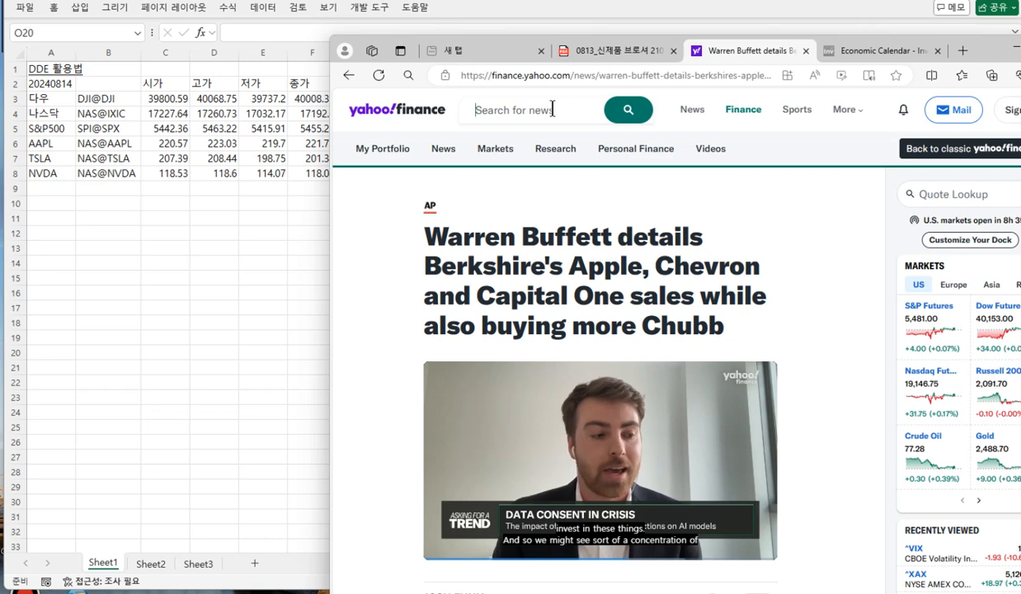
type("D")
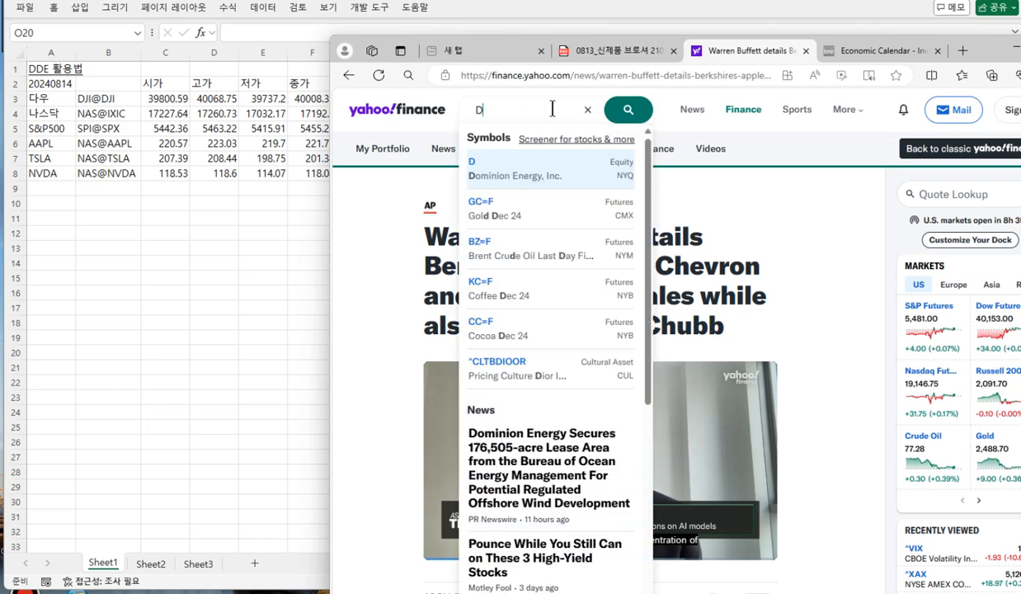
type("JIO")
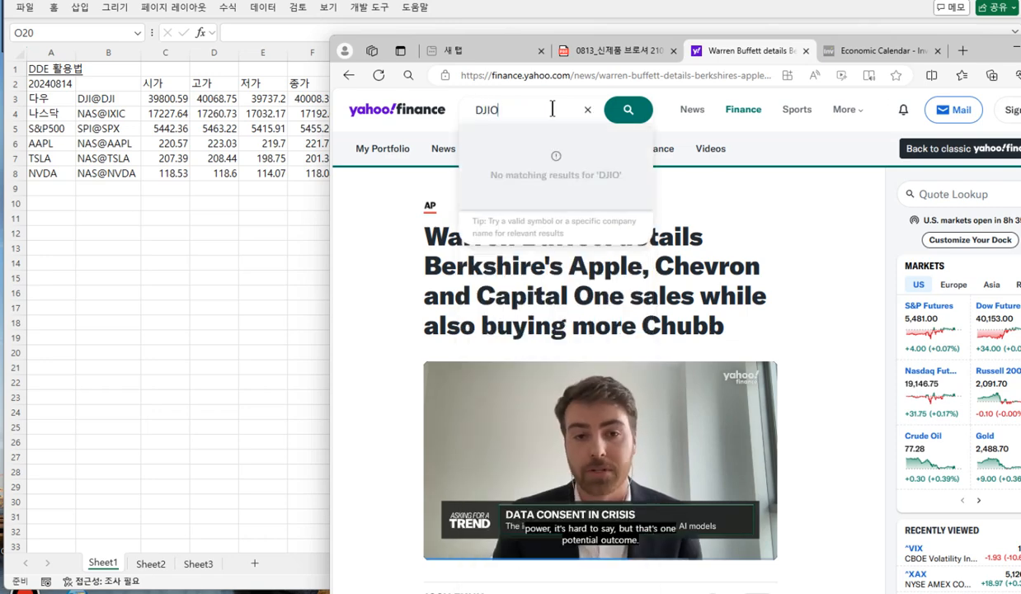
key("BackSpace")
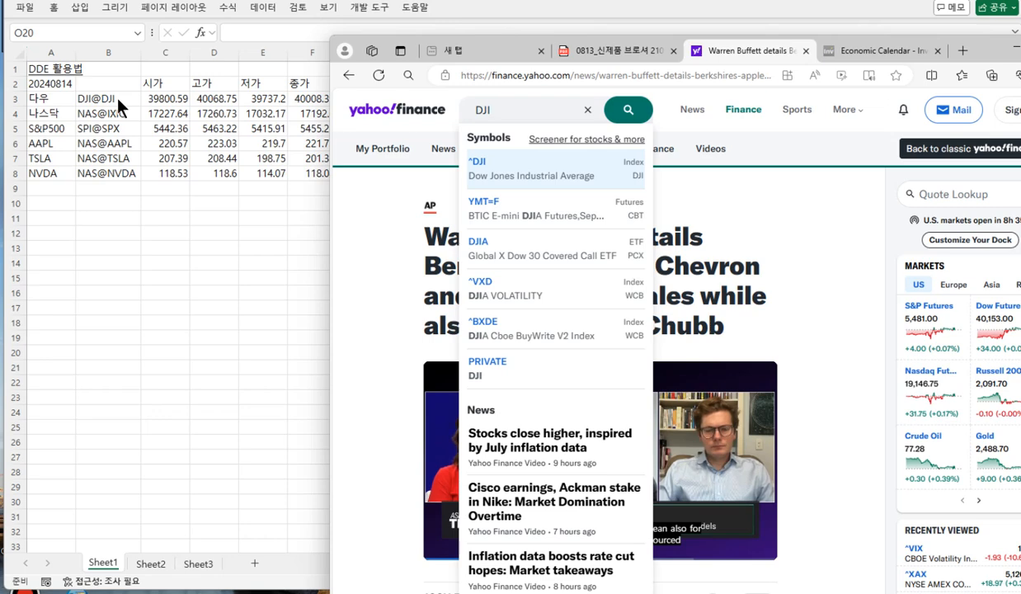
left_click(477, 167)
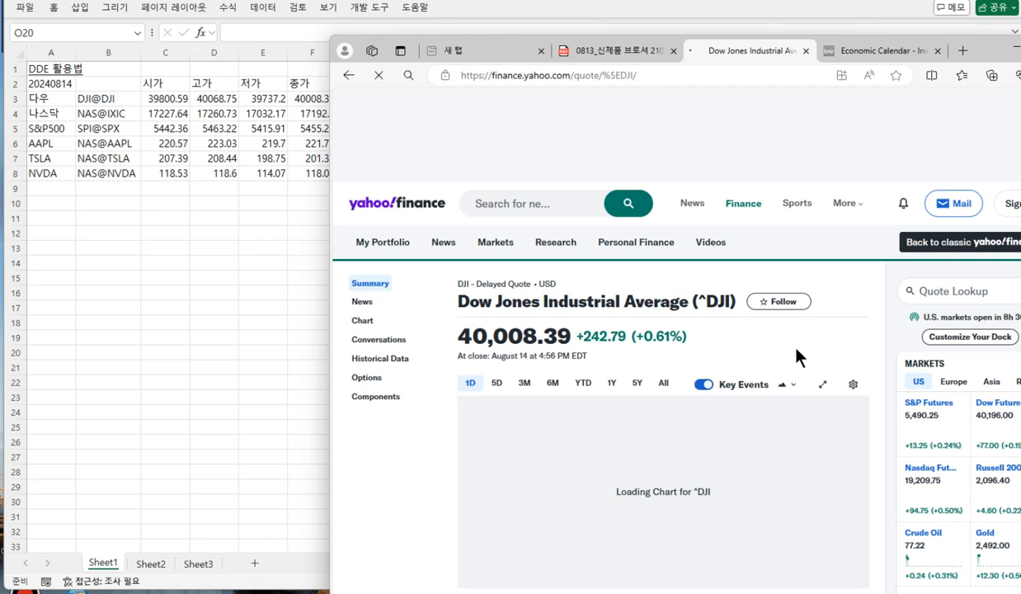
Step: Open the Dow Jones Industrial Average's historical data and examine its daily open, high, low and close prices against the sheet
scroll(798, 356, "down", 1)
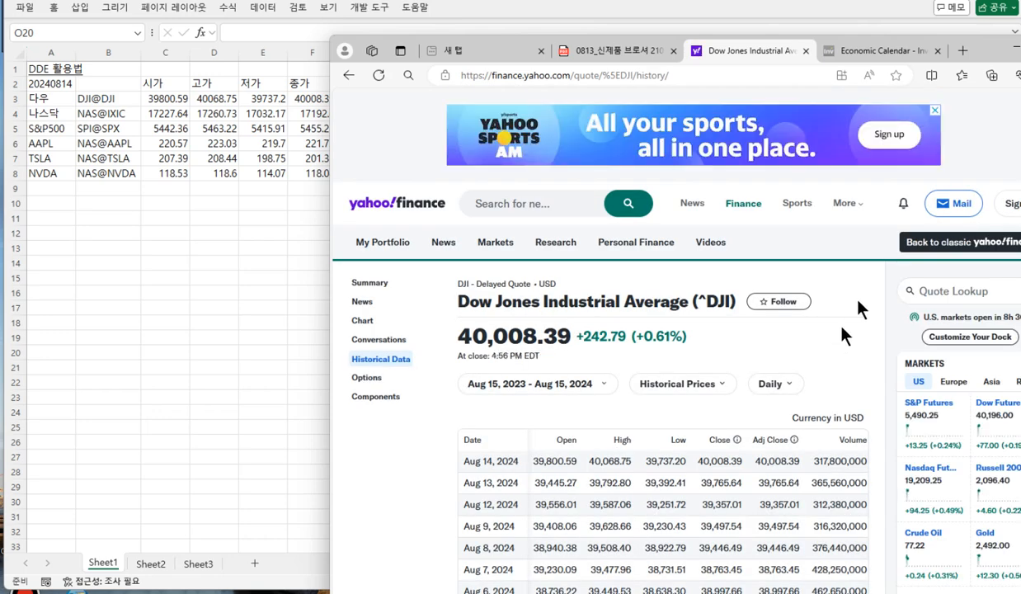
scroll(833, 350, "down", 1)
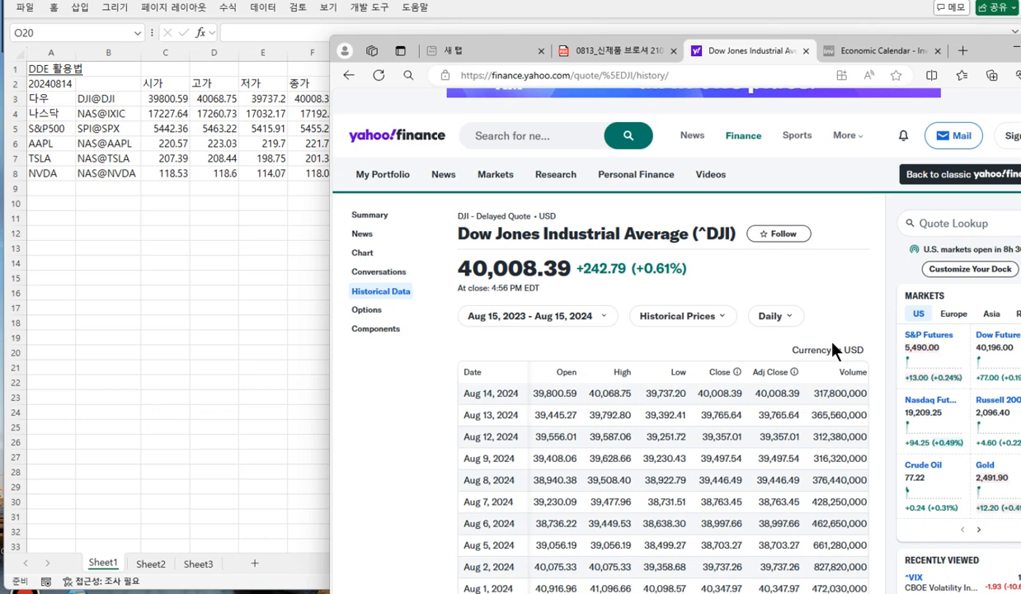
scroll(833, 348, "down", 2)
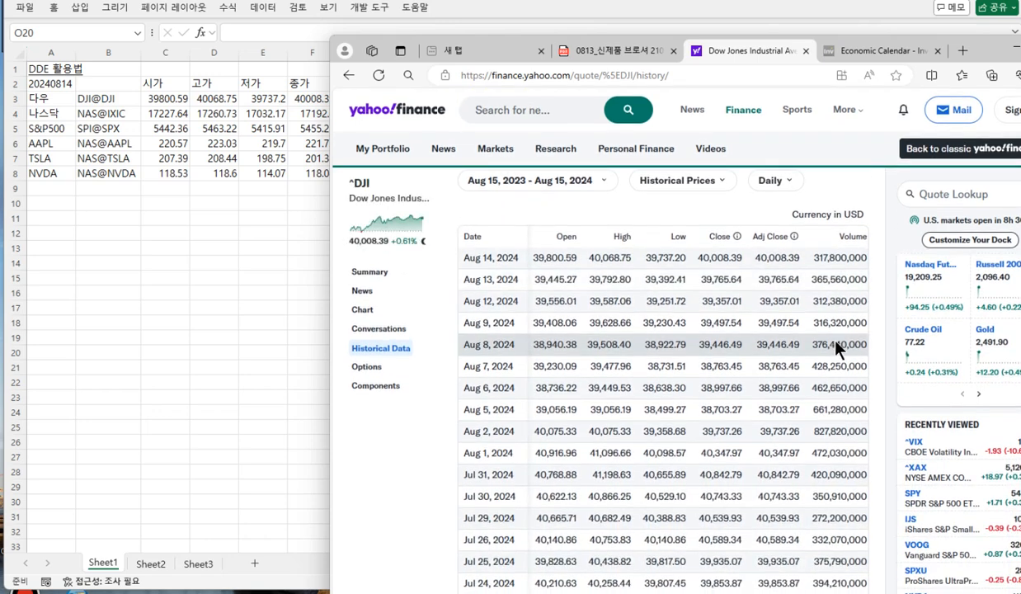
scroll(837, 347, "down", 6)
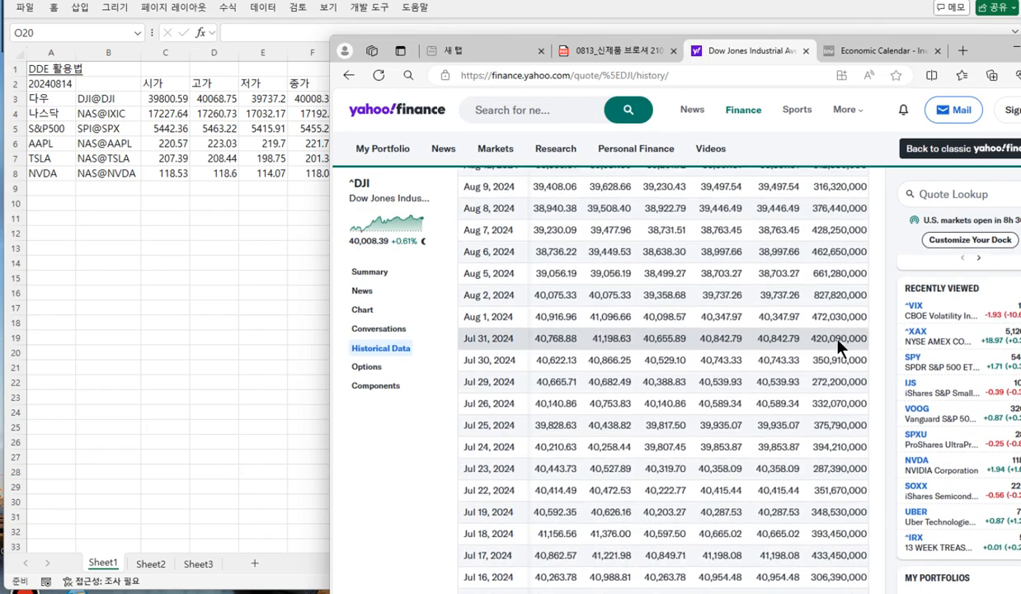
scroll(838, 347, "down", 18)
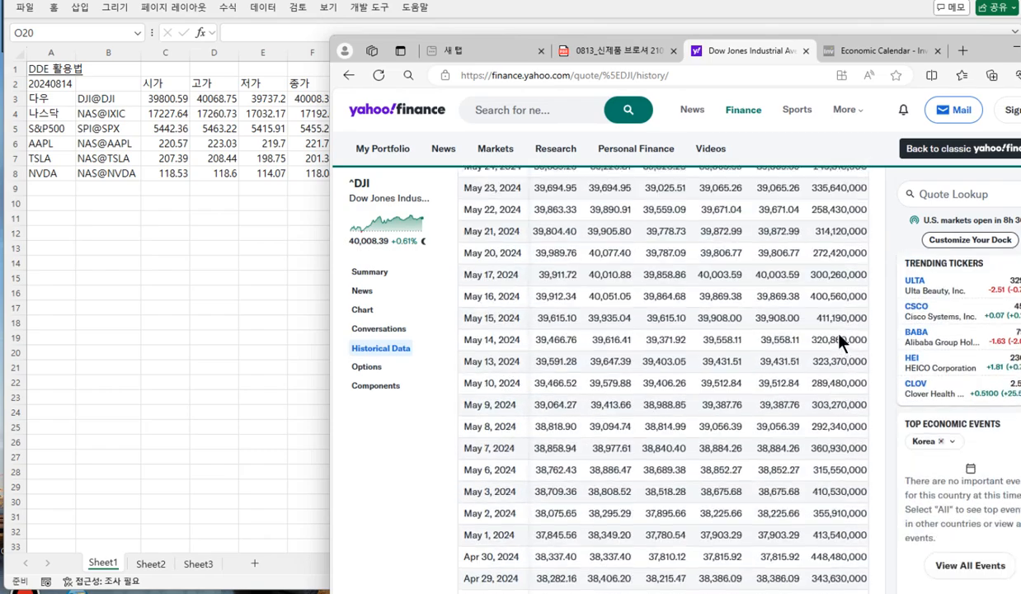
scroll(838, 342, "up", 15)
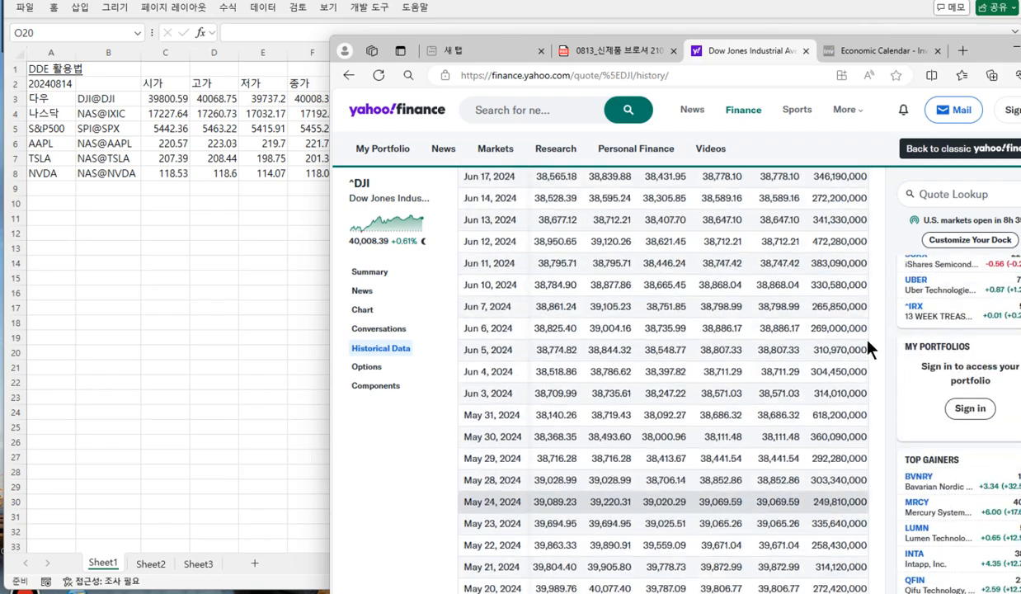
scroll(875, 342, "up", 12)
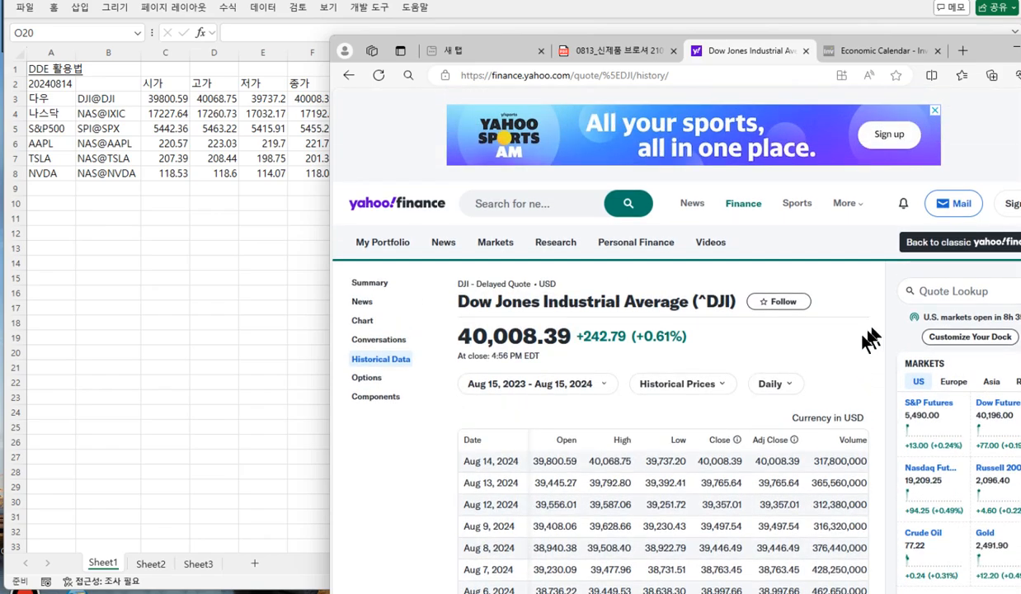
Step: Set the date range of the Dow Jones historical prices to 1Y and review the most recent daily rows
left_click(604, 389)
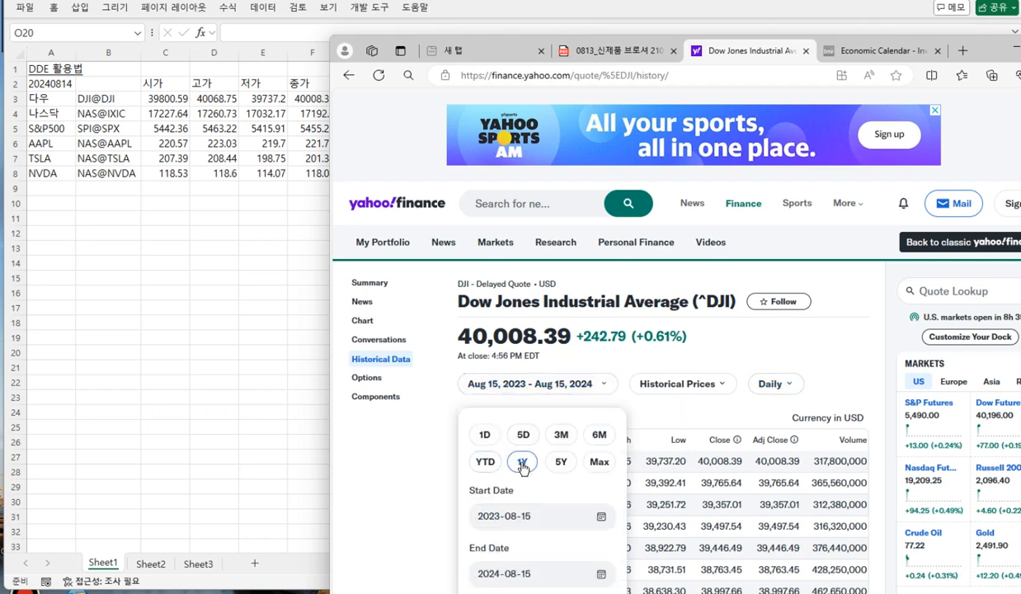
left_click(522, 465)
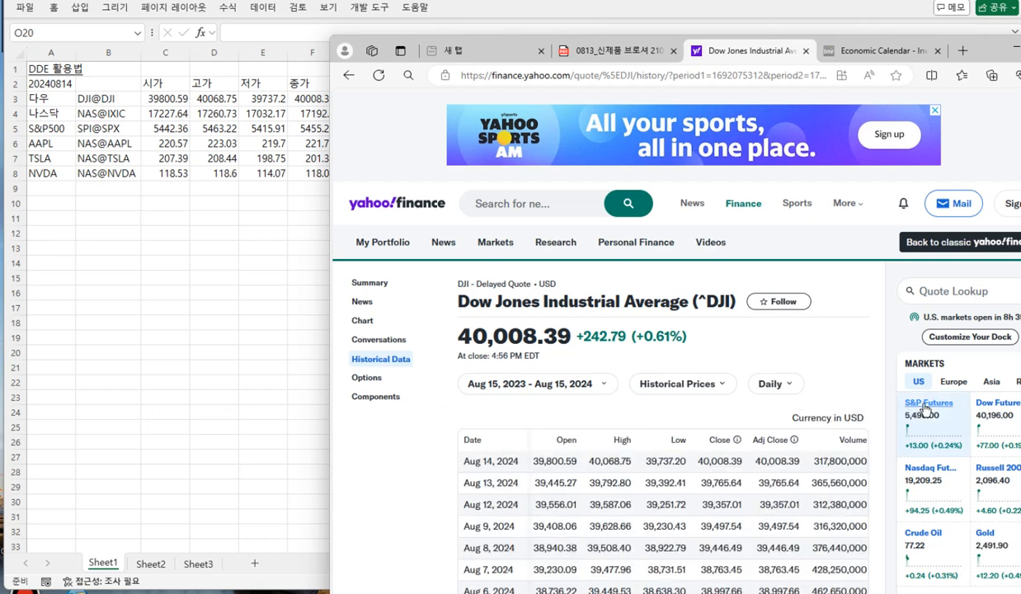
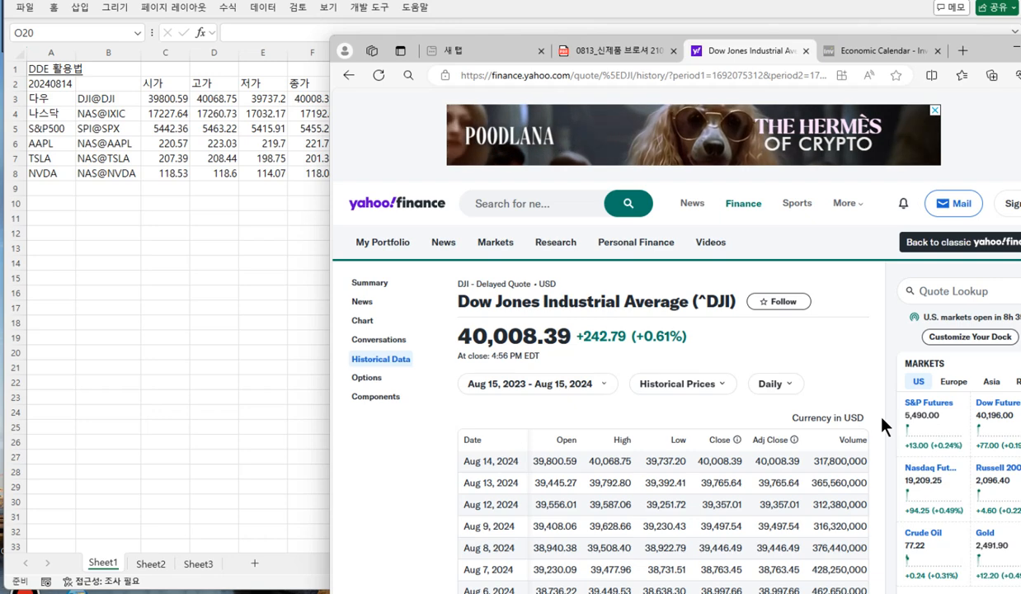
scroll(882, 419, "down", 1)
scroll(882, 422, "down", 5)
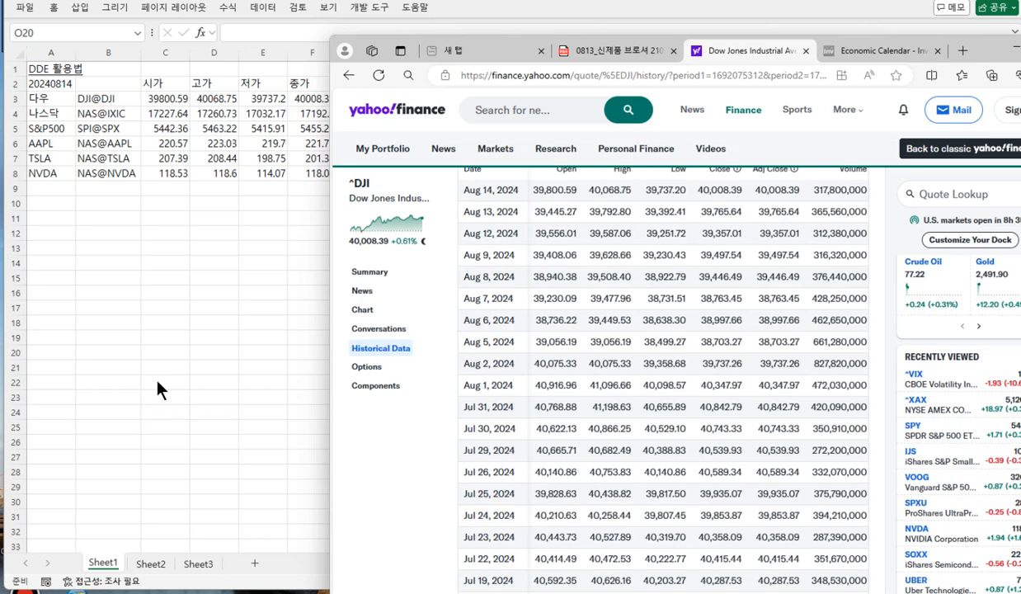
scroll(868, 468, "up", 5)
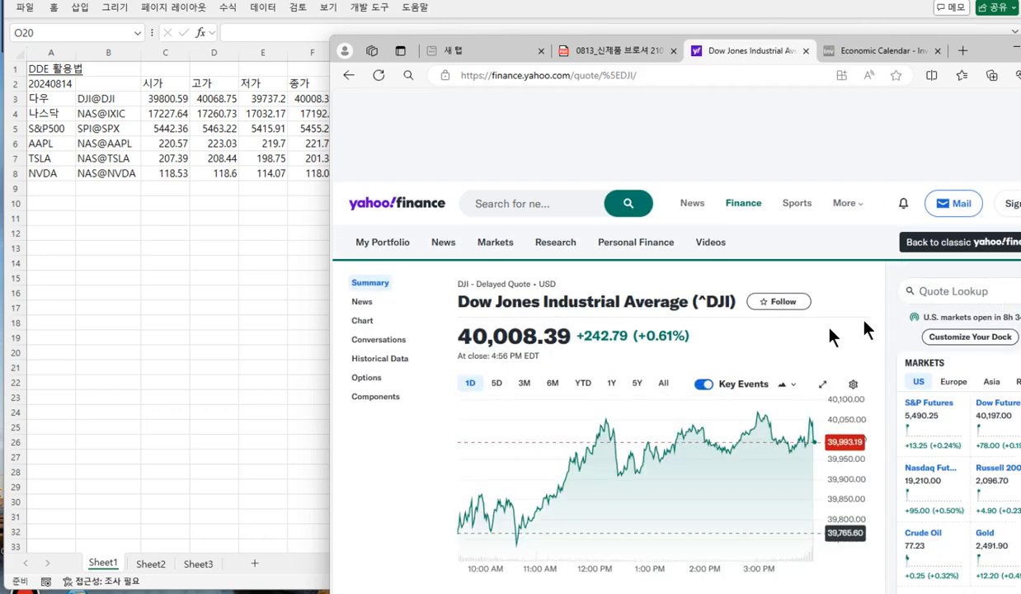
Step: Reopen the historical data from the Dow Jones summary and look through the daily prices back to November 2023
left_click(376, 359)
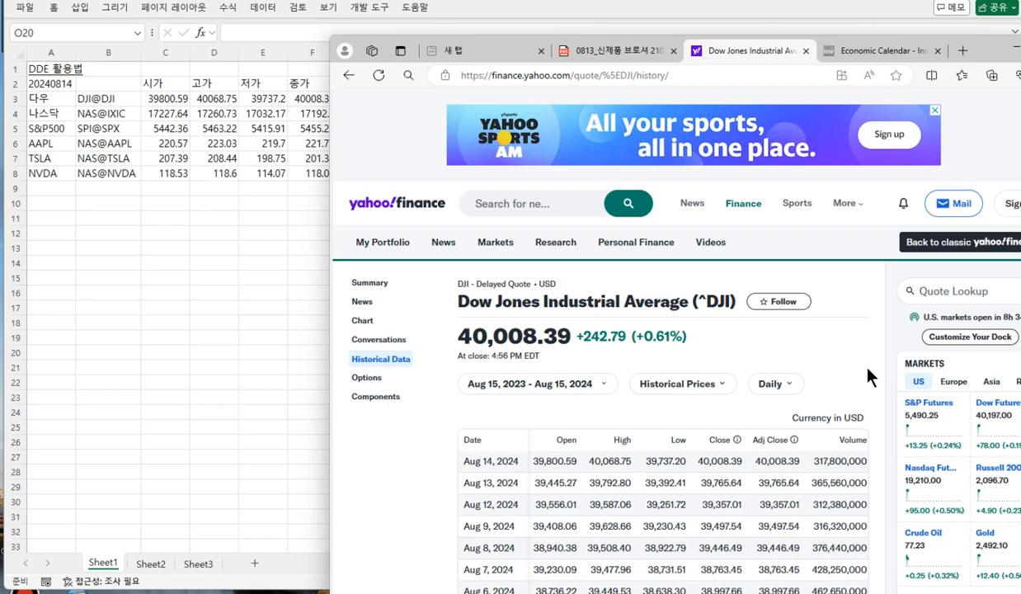
scroll(868, 373, "down", 5)
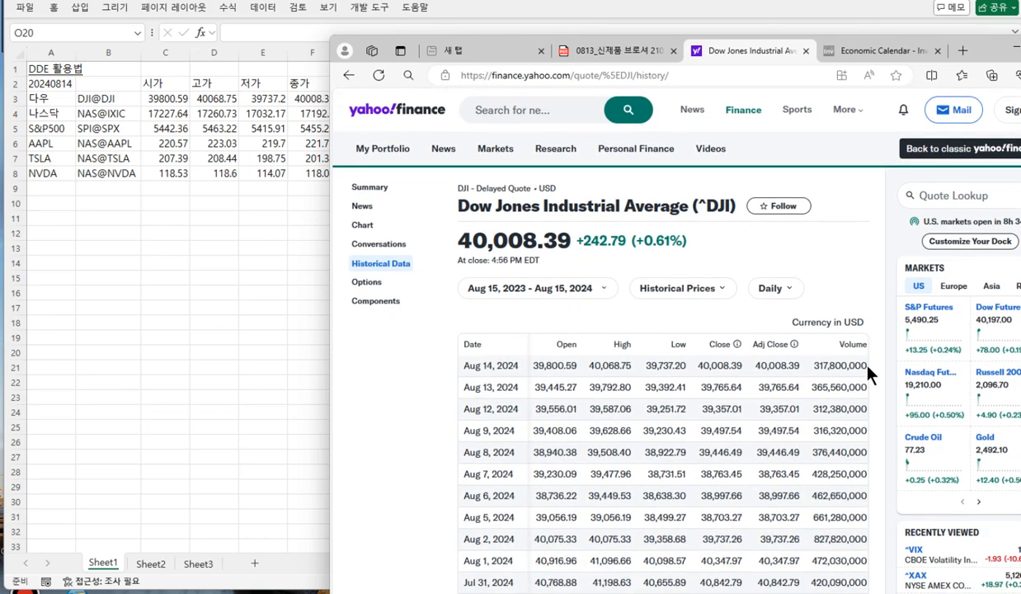
scroll(868, 373, "down", 10)
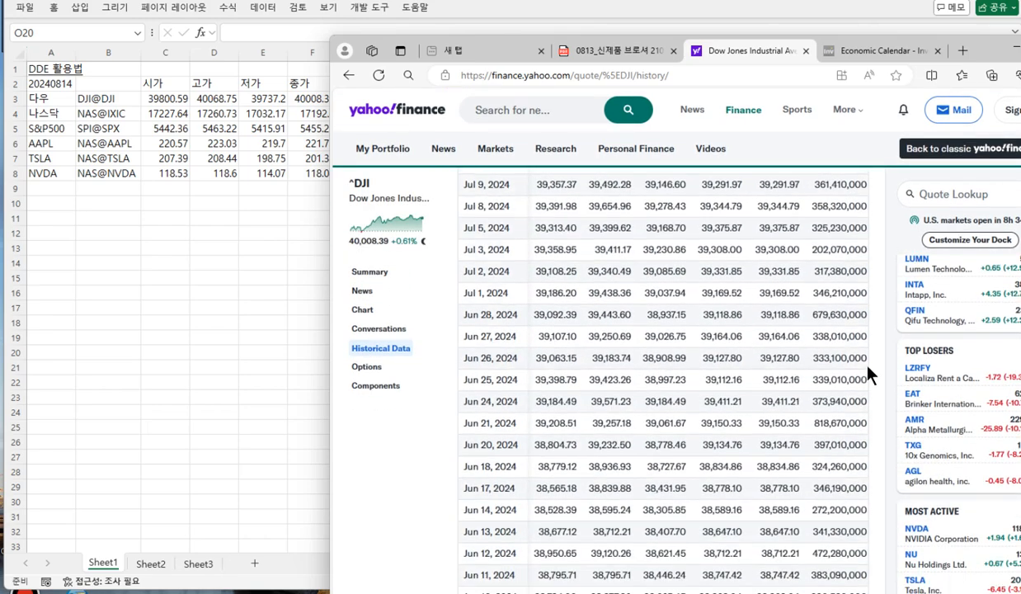
scroll(869, 373, "down", 12)
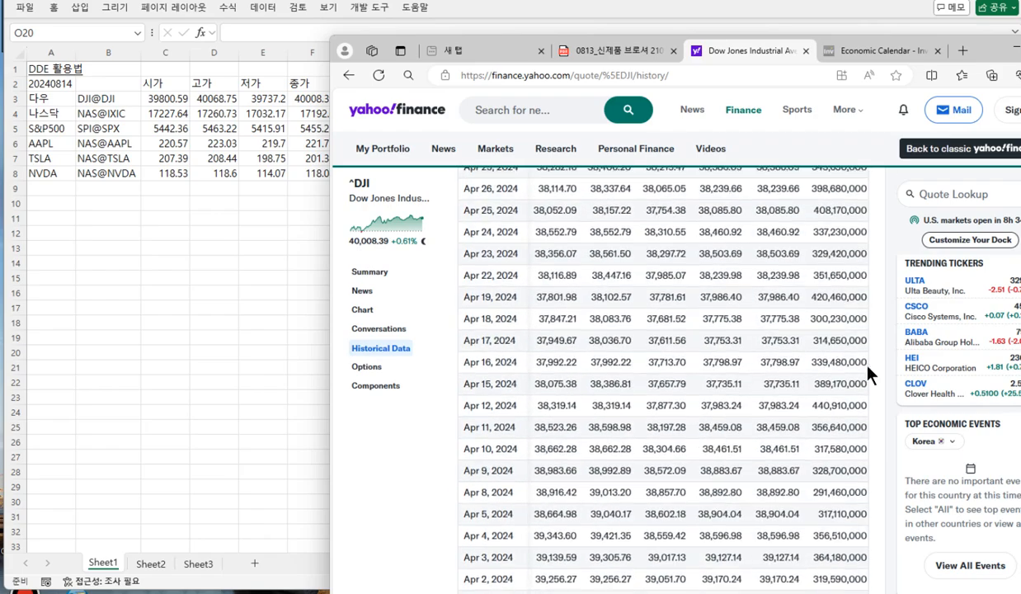
scroll(870, 373, "down", 11)
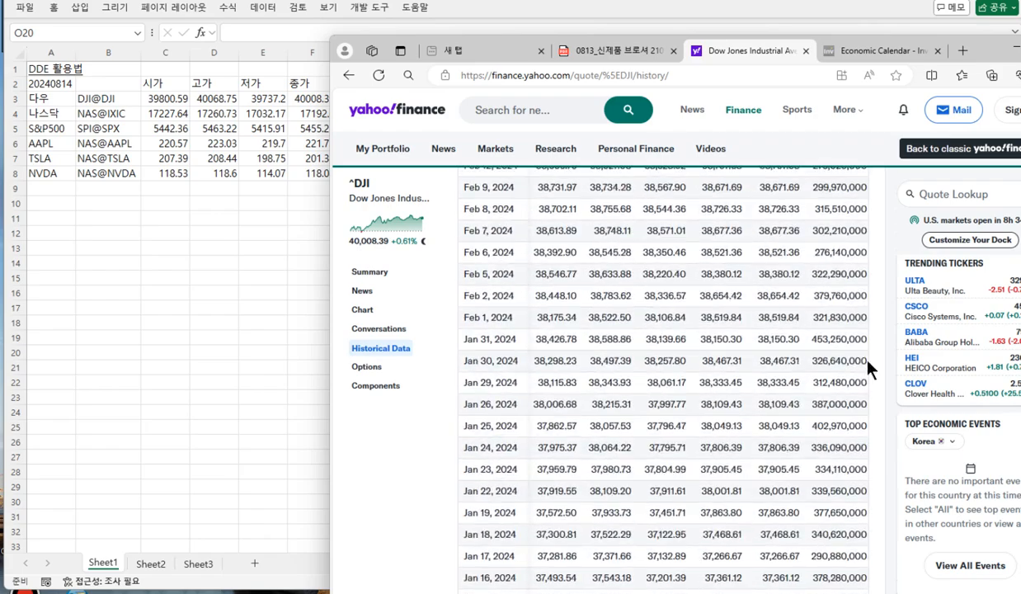
scroll(868, 370, "down", 11)
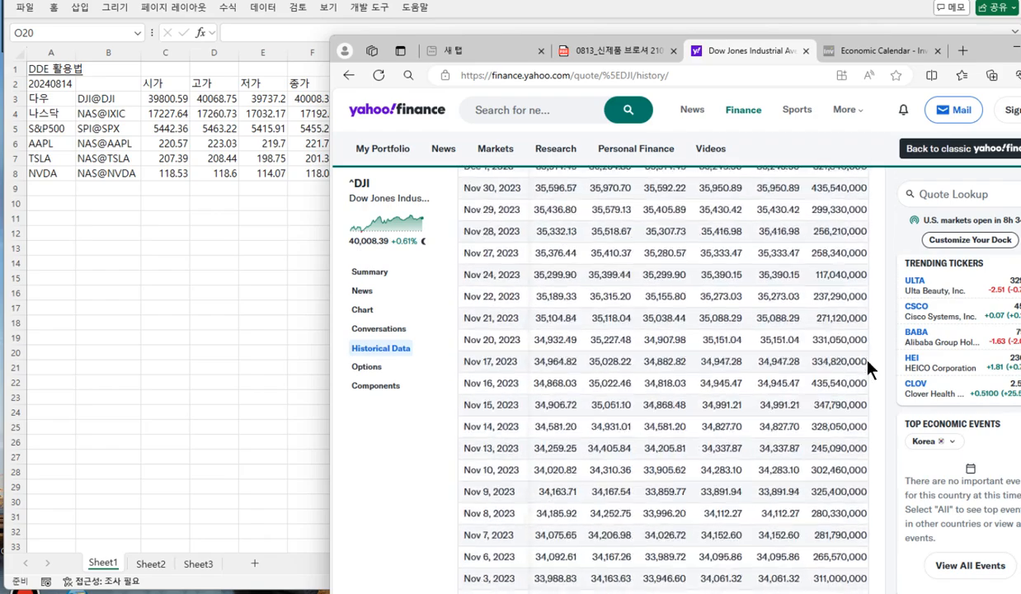
Step: Switch from the Yahoo Finance history to the Investing.com page and open its Major Indices list
scroll(871, 370, "down", 5)
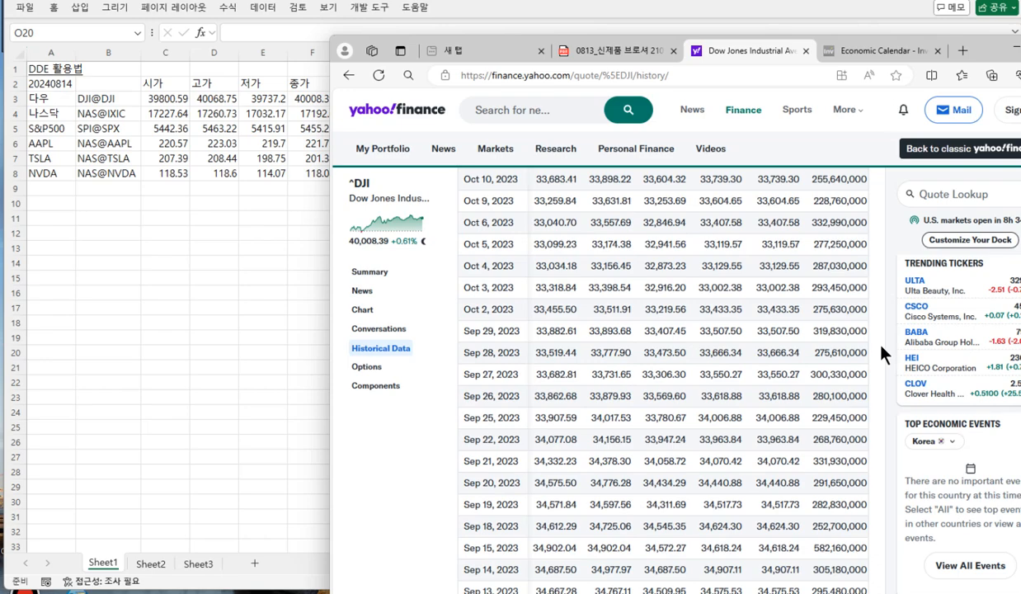
left_click(875, 52)
scroll(768, 286, "up", 10)
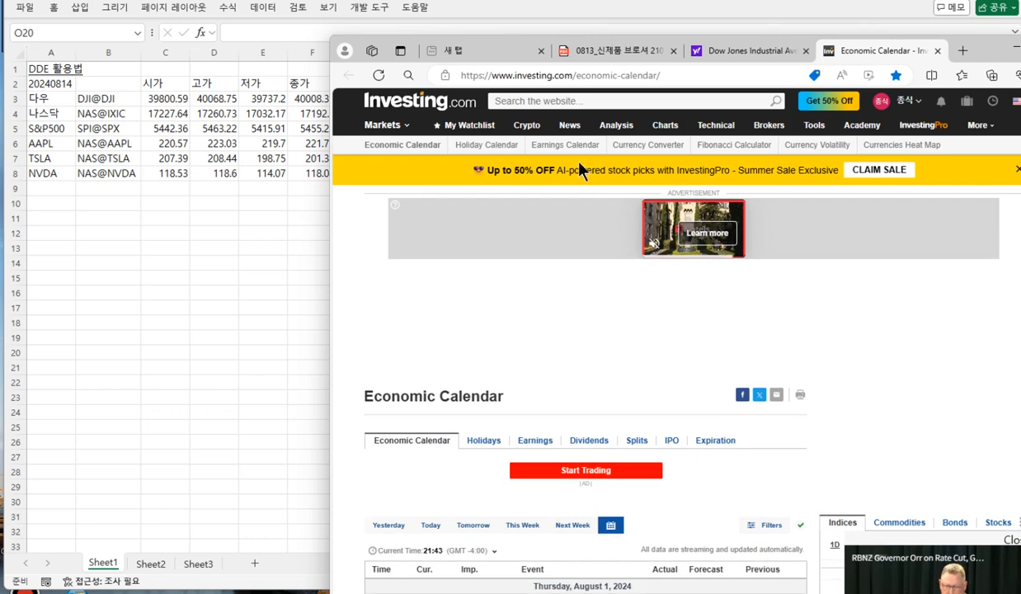
mouse_move(389, 131)
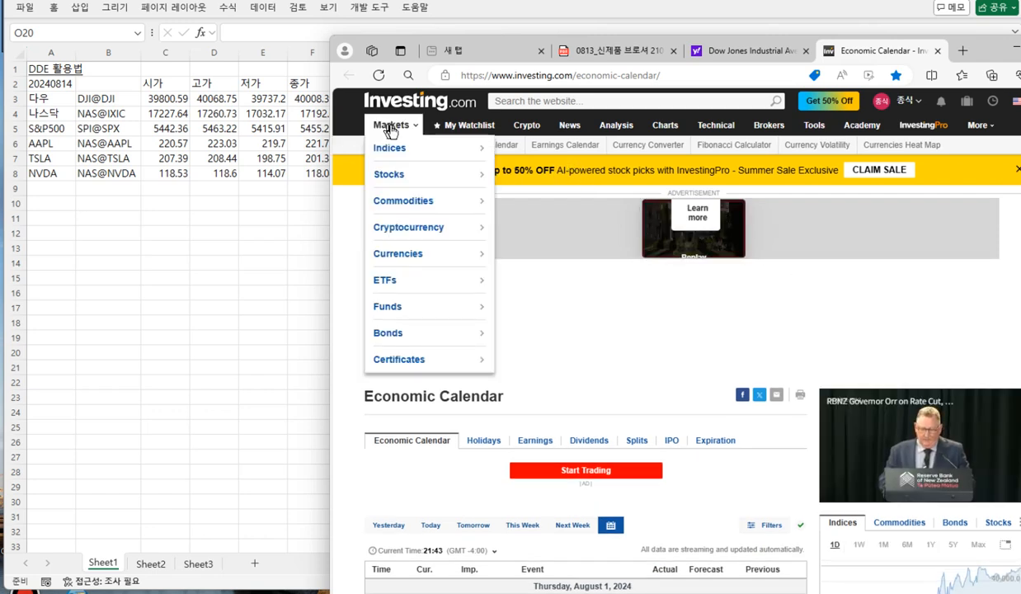
mouse_move(389, 149)
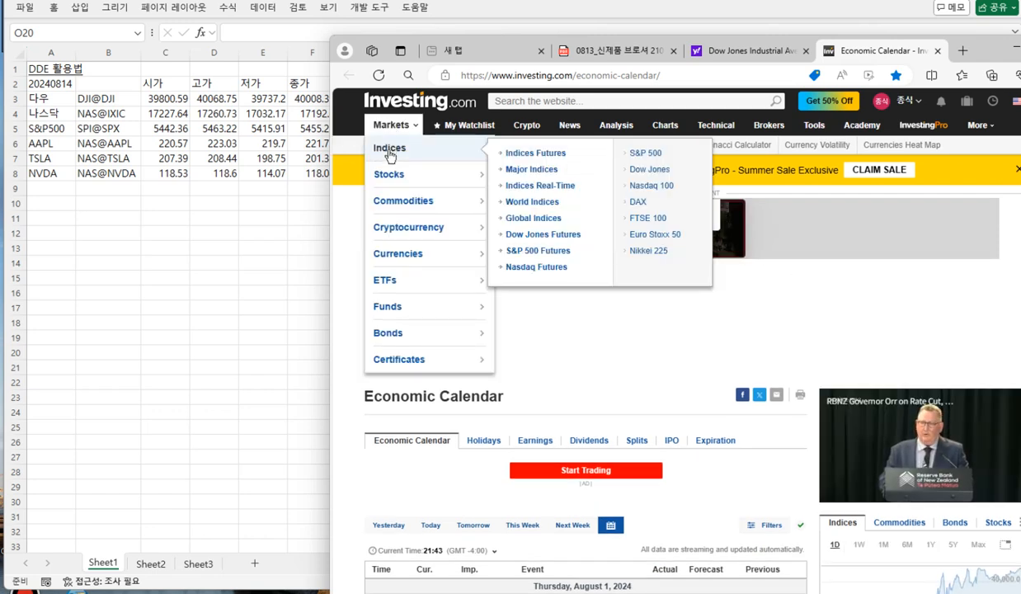
left_click(544, 170)
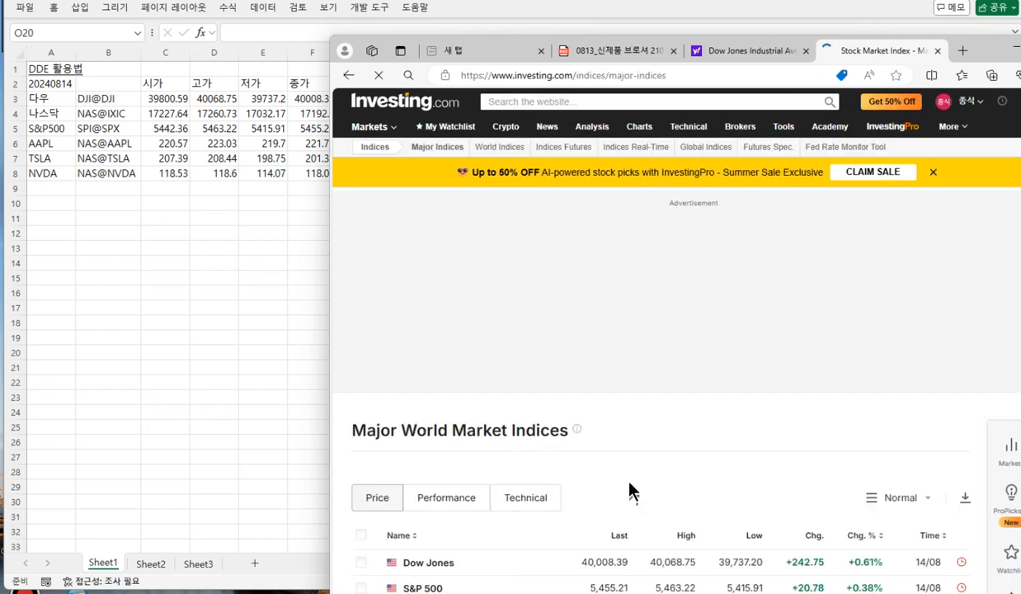
Step: Open the Dow Jones historical data from the major indices list and dismiss the InvestingPro advertisement
scroll(633, 474, "down", 2)
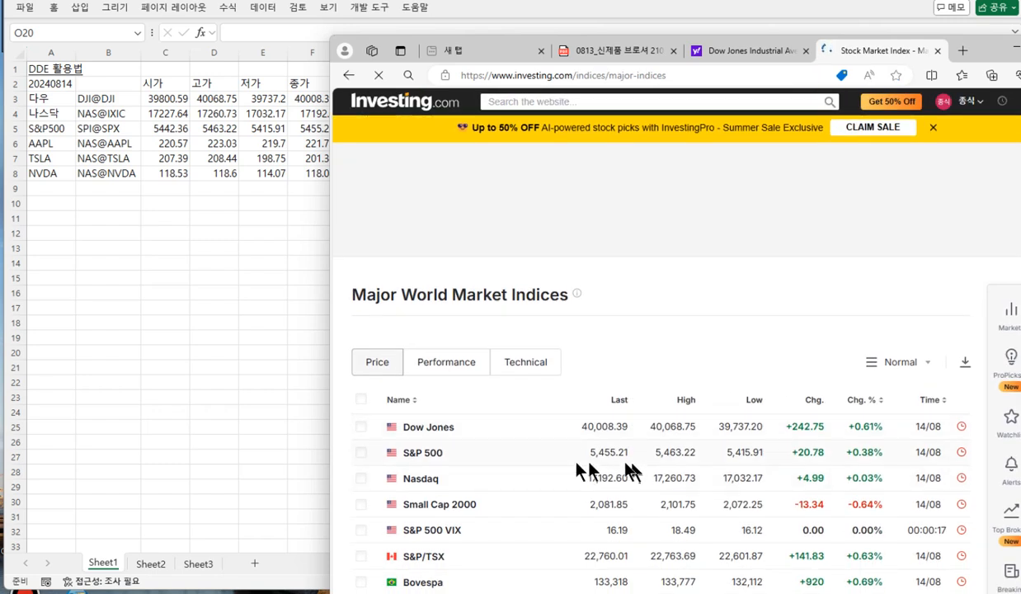
left_click(423, 428)
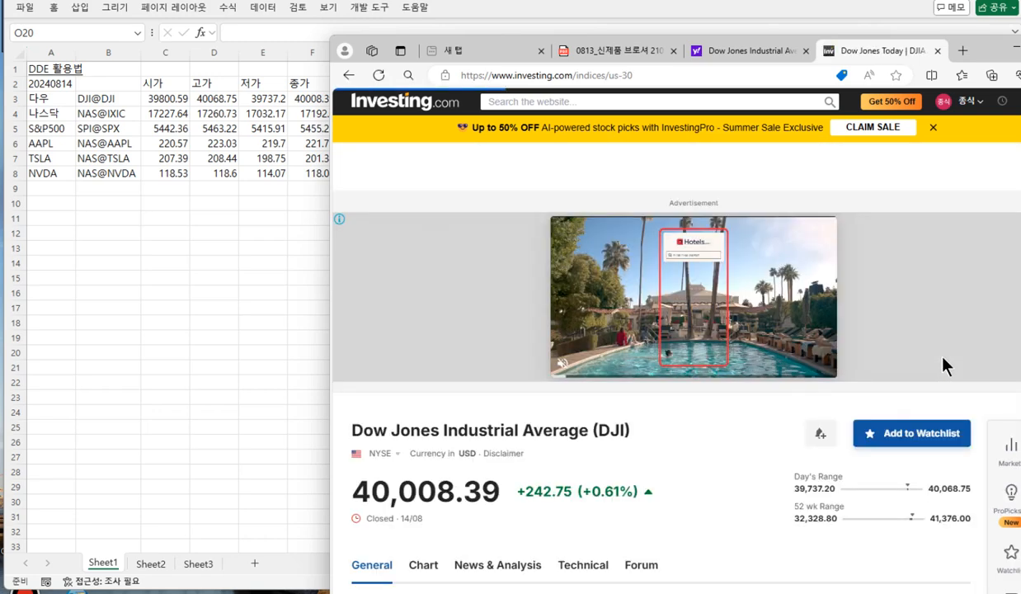
scroll(734, 428, "down", 3)
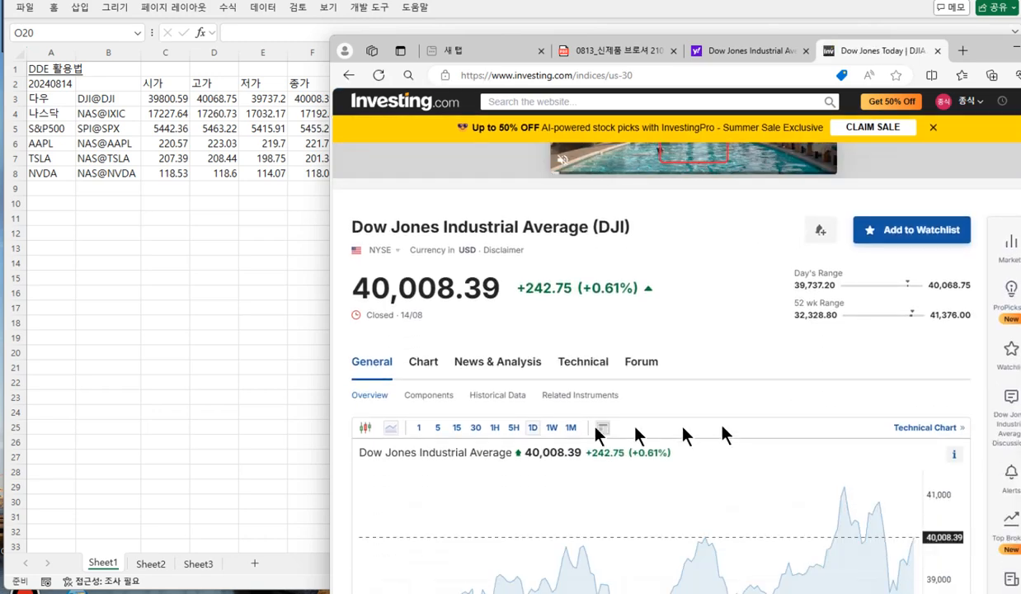
left_click(500, 396)
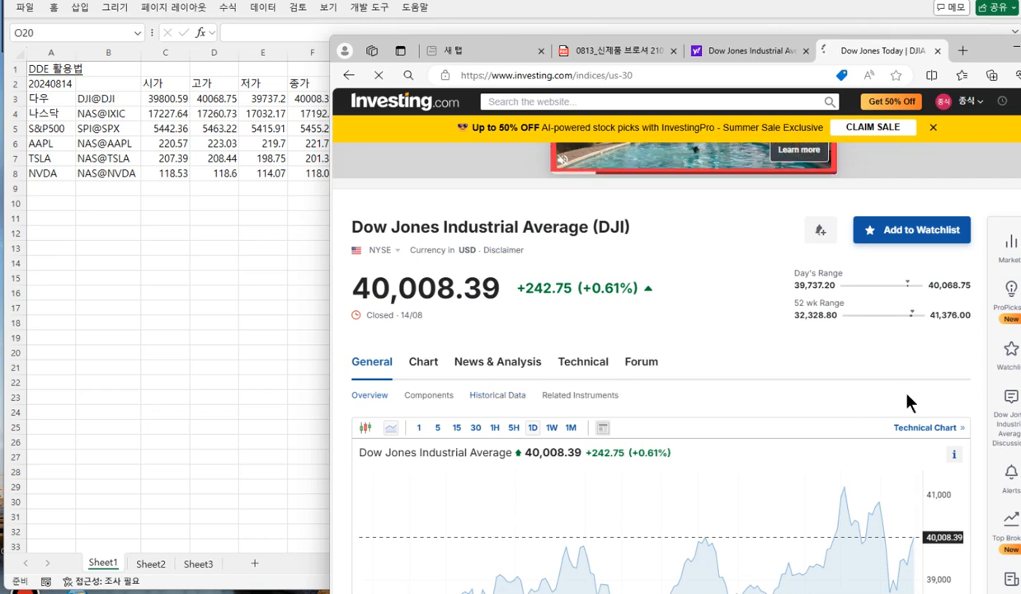
scroll(907, 401, "down", 3)
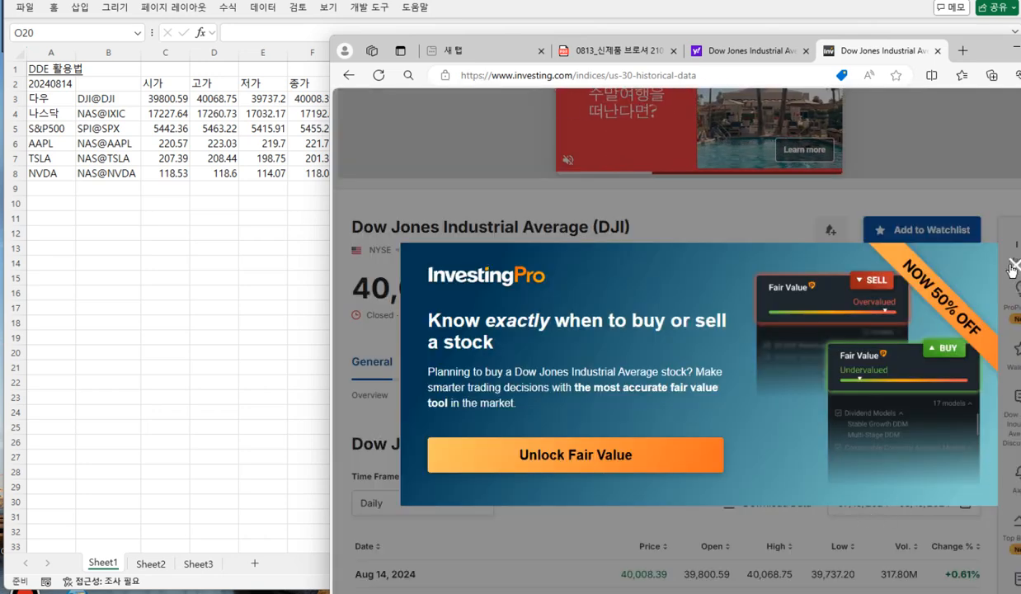
left_click(1013, 265)
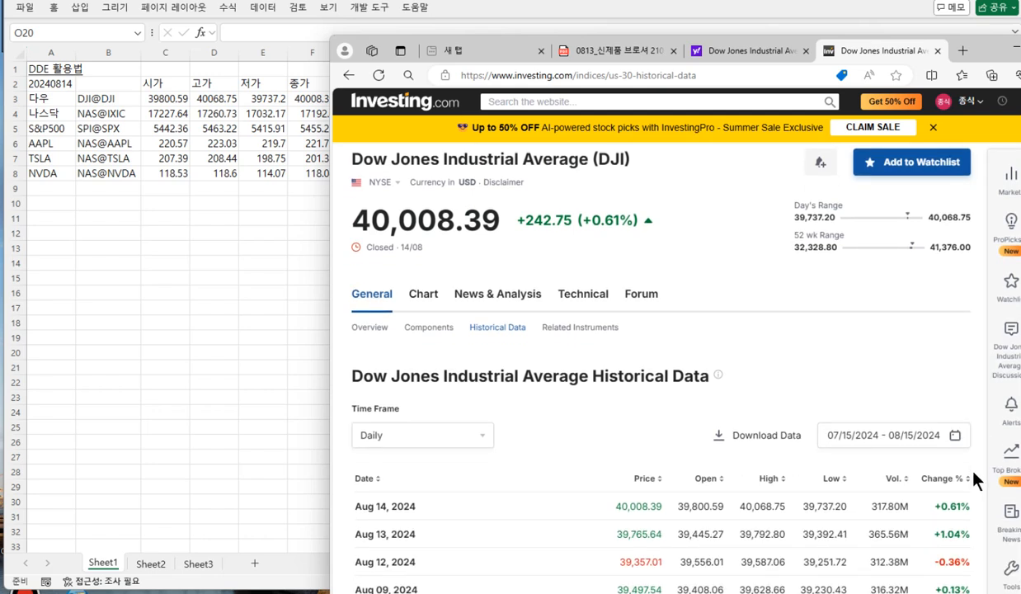
Step: Download the daily Dow Jones historical data for 07/15/2024 - 08/15/2024 and open the file in Excel
scroll(975, 475, "down", 2)
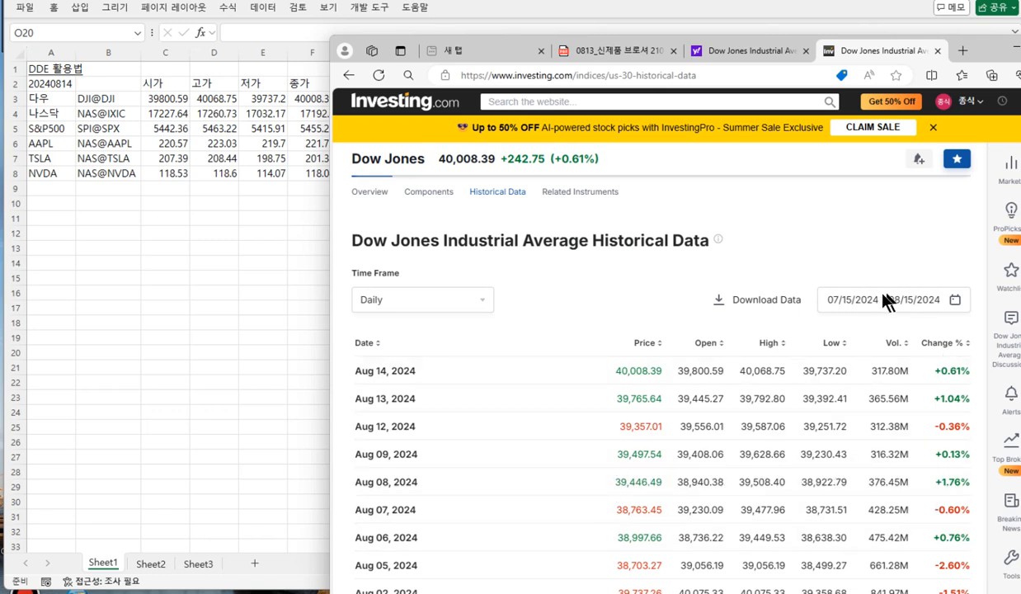
left_click(768, 301)
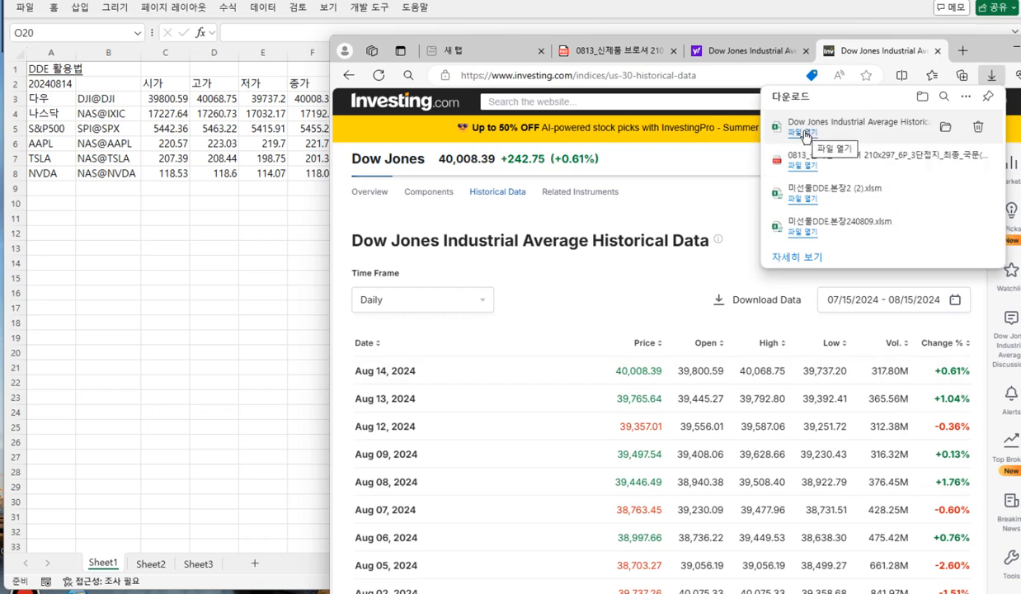
left_click(801, 134)
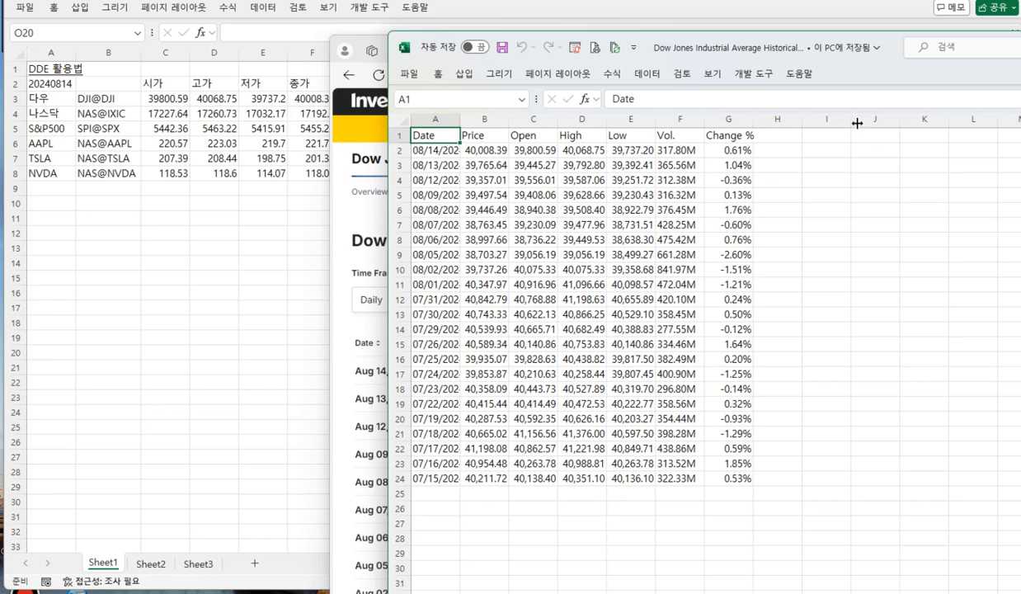
left_click(435, 119)
right_click(430, 288)
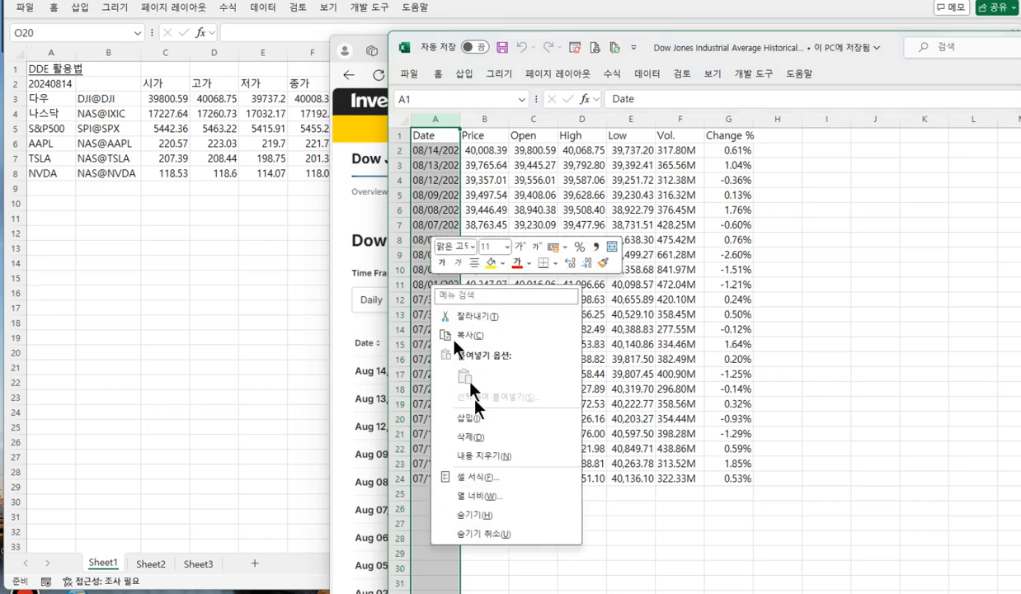
left_click(937, 382)
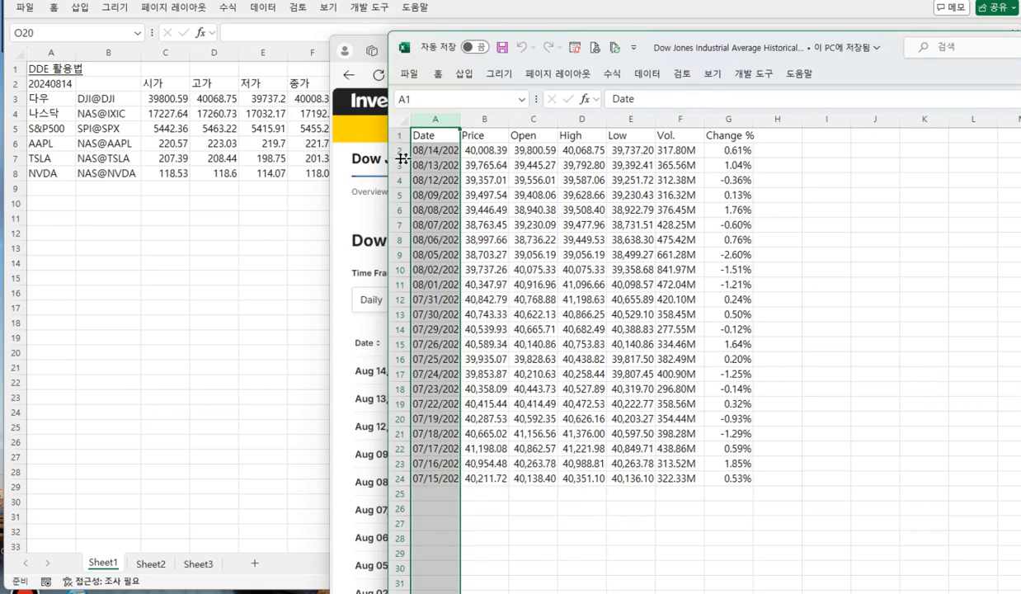
Step: Sort rows 2 to 24 of the downloaded data by column A in ascending order, with the header-row option off
left_click_drag(399, 151, 402, 478)
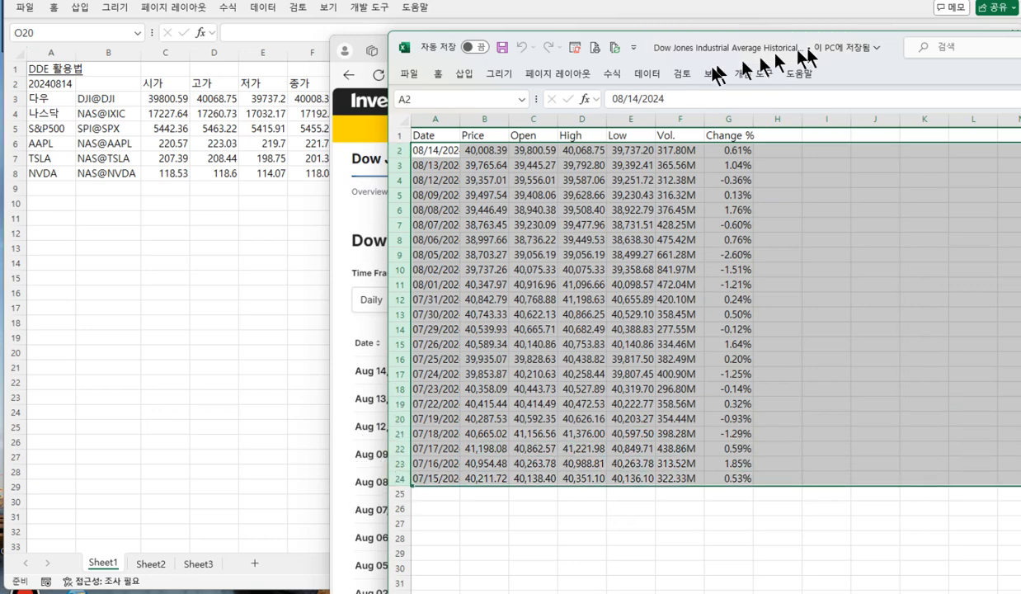
left_click(651, 74)
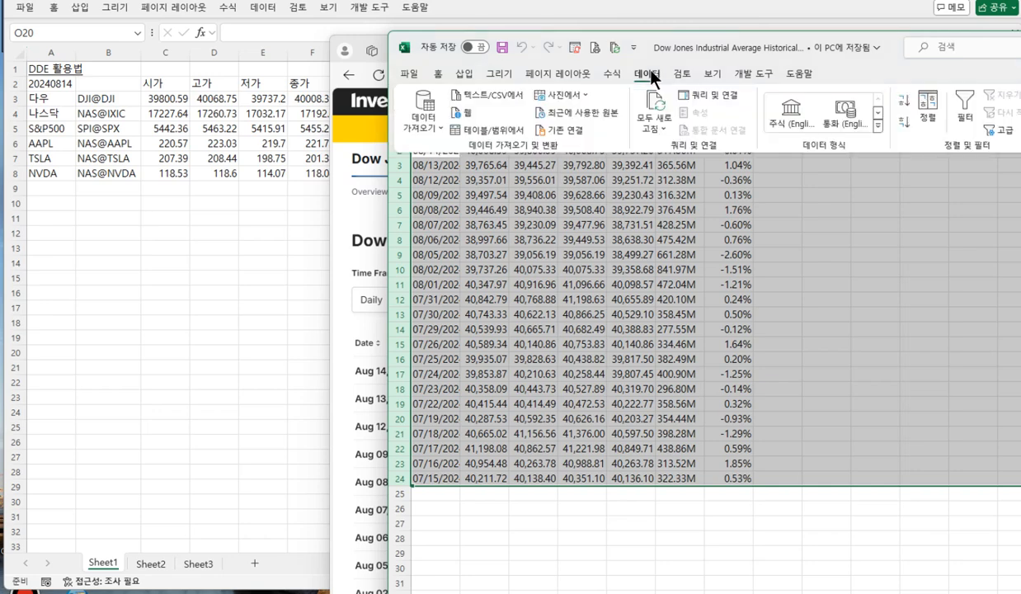
left_click(932, 119)
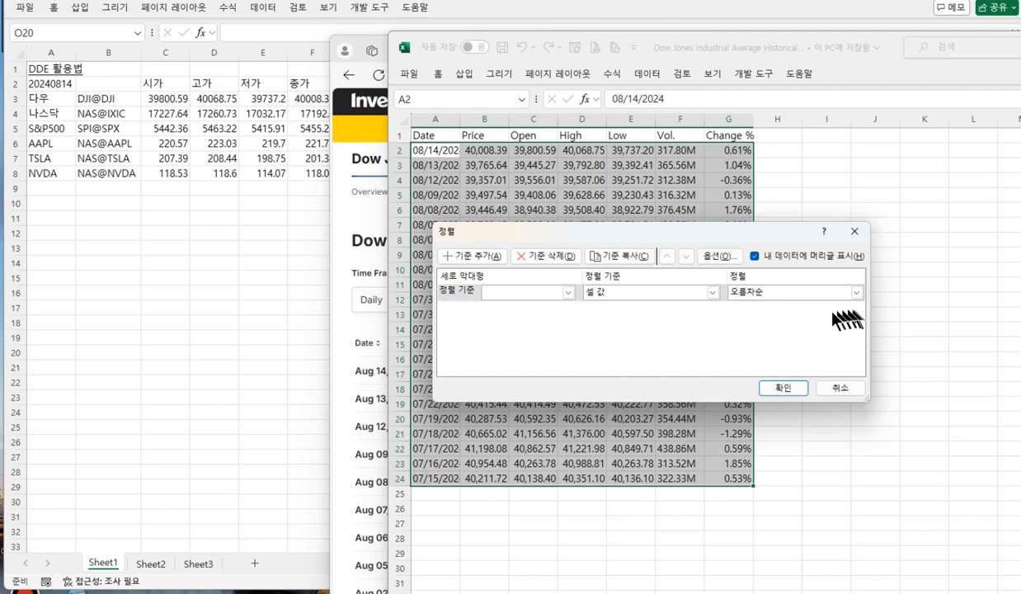
left_click(805, 257)
left_click(569, 292)
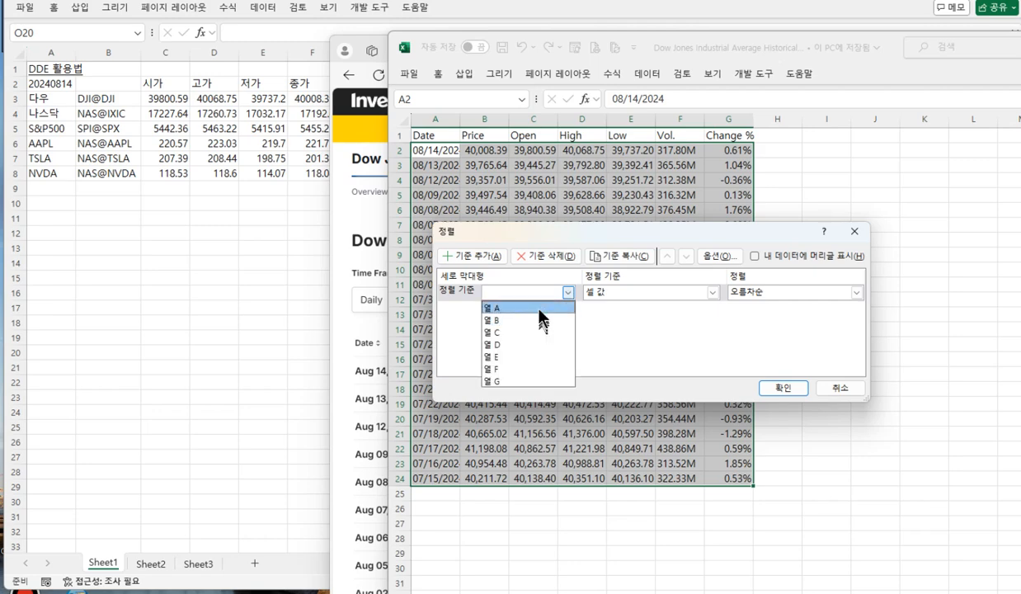
left_click(544, 307)
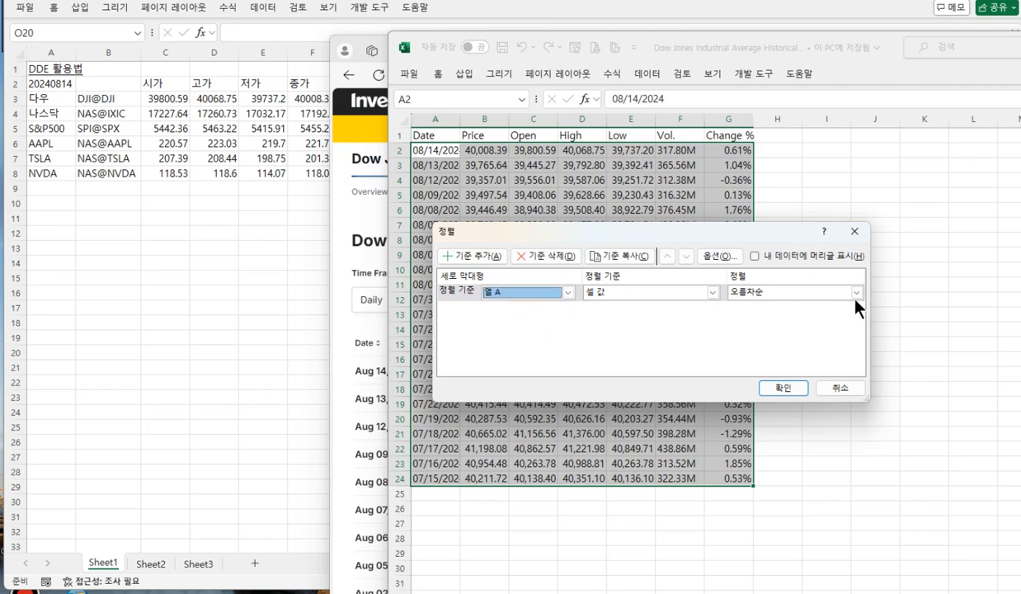
left_click(784, 388)
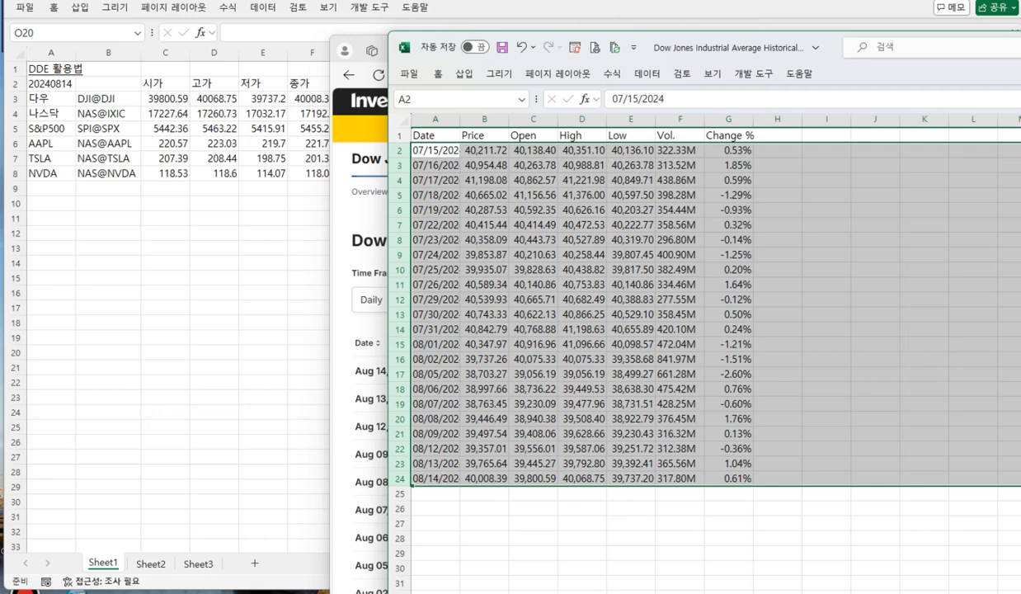
left_click(1008, 298)
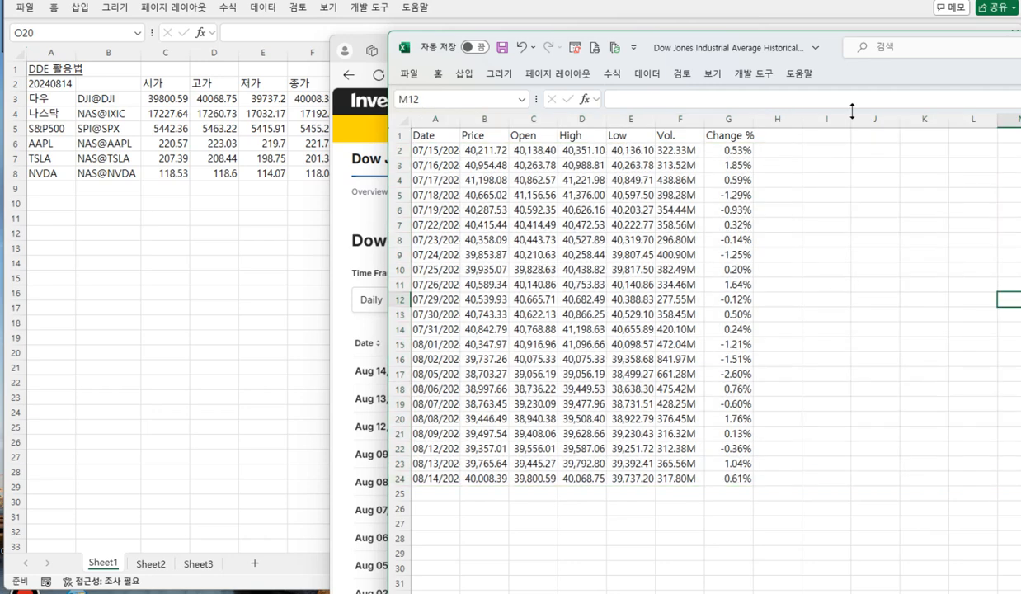
Step: Switch to the DDE workbook and copy the index and stock names in A3:A8 of Sheet1
left_click(274, 330)
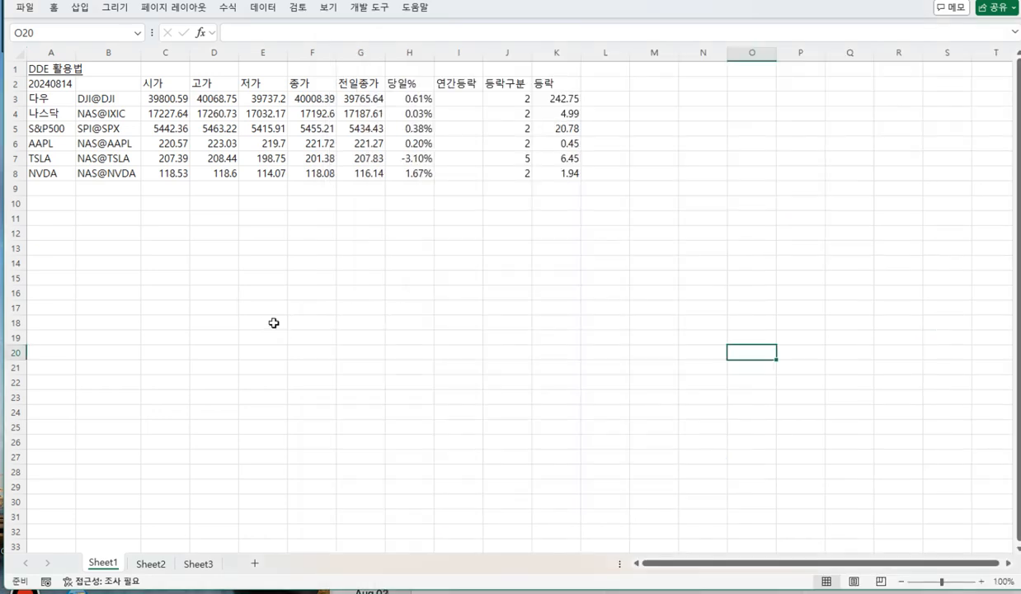
left_click(150, 564)
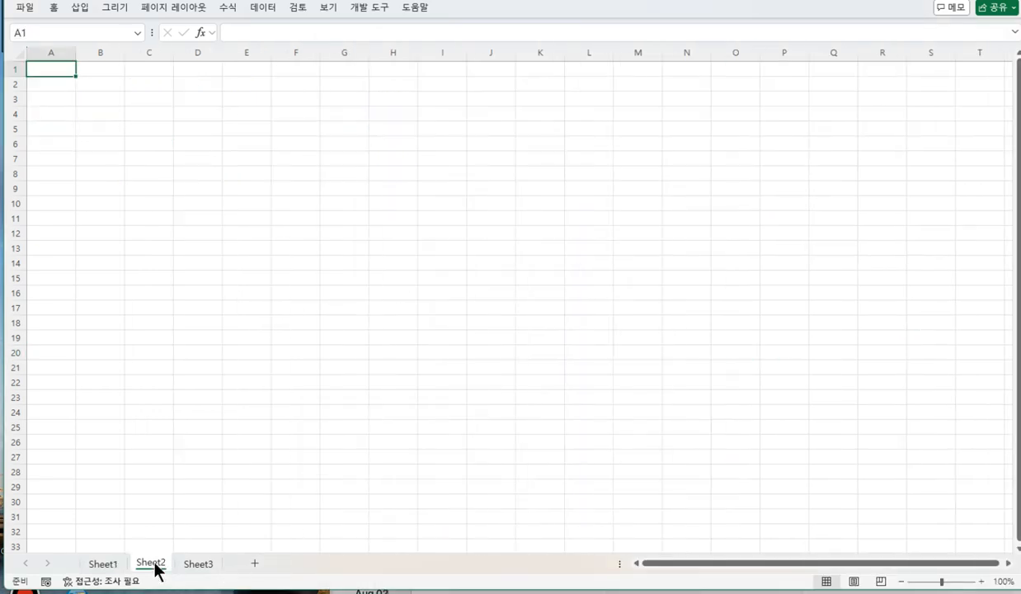
left_click(109, 564)
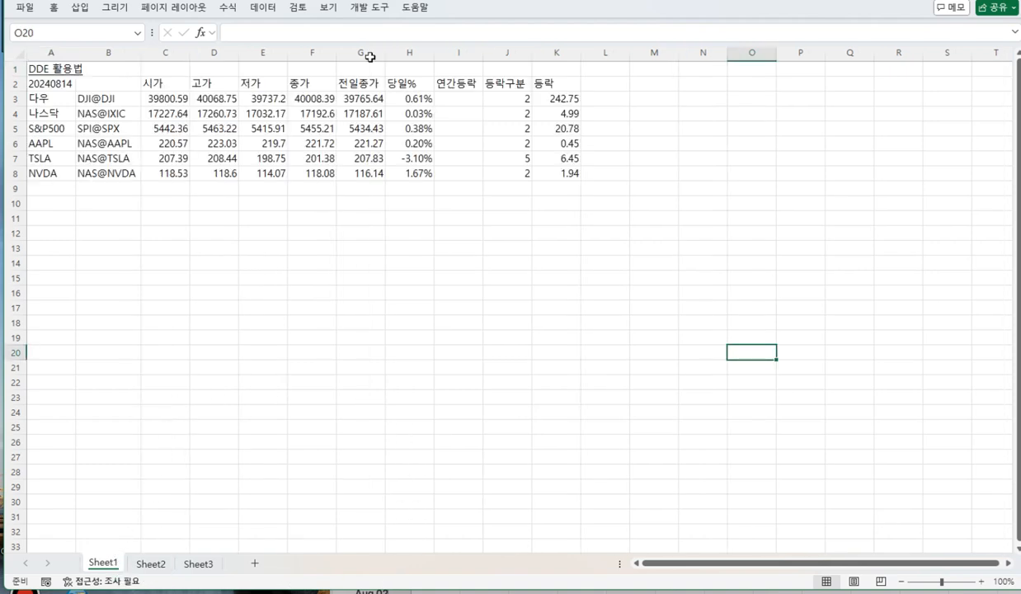
left_click_drag(59, 99, 64, 169)
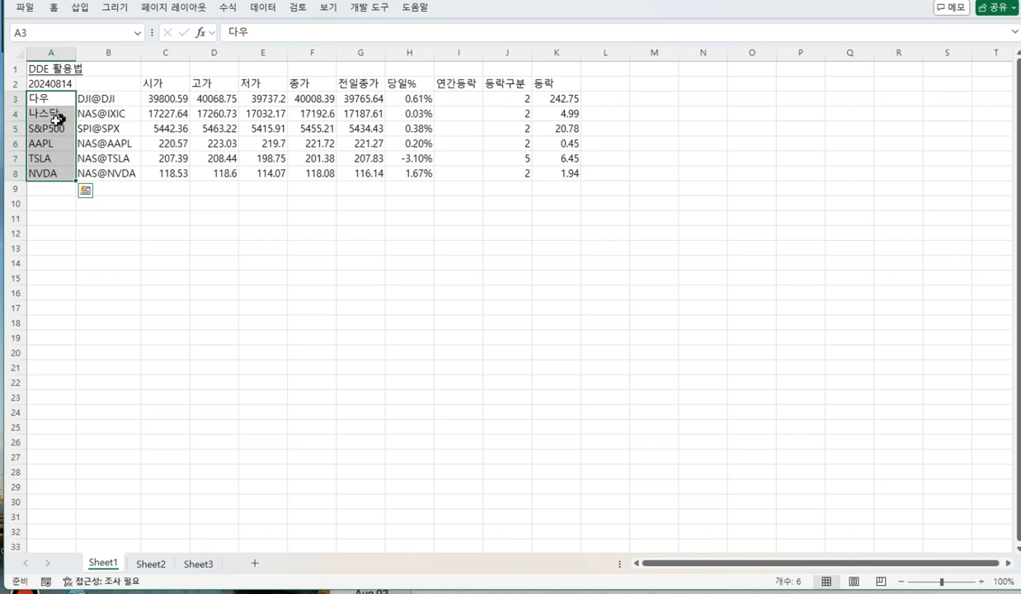
right_click(57, 123)
left_click(82, 171)
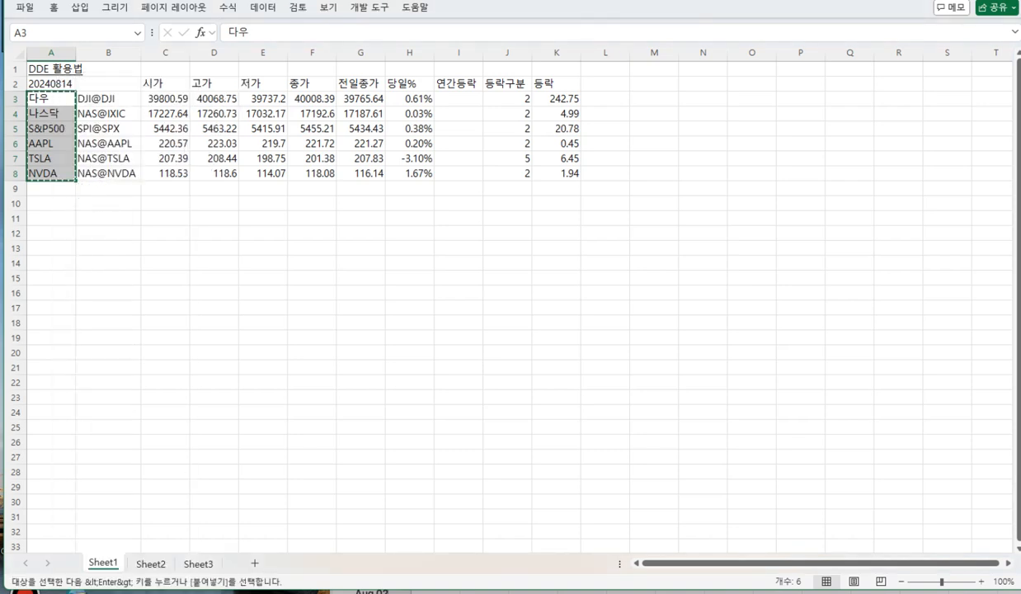
Step: Paste the copied names into Sheet2 starting at B2 as values only, transposed into a row
left_click(150, 563)
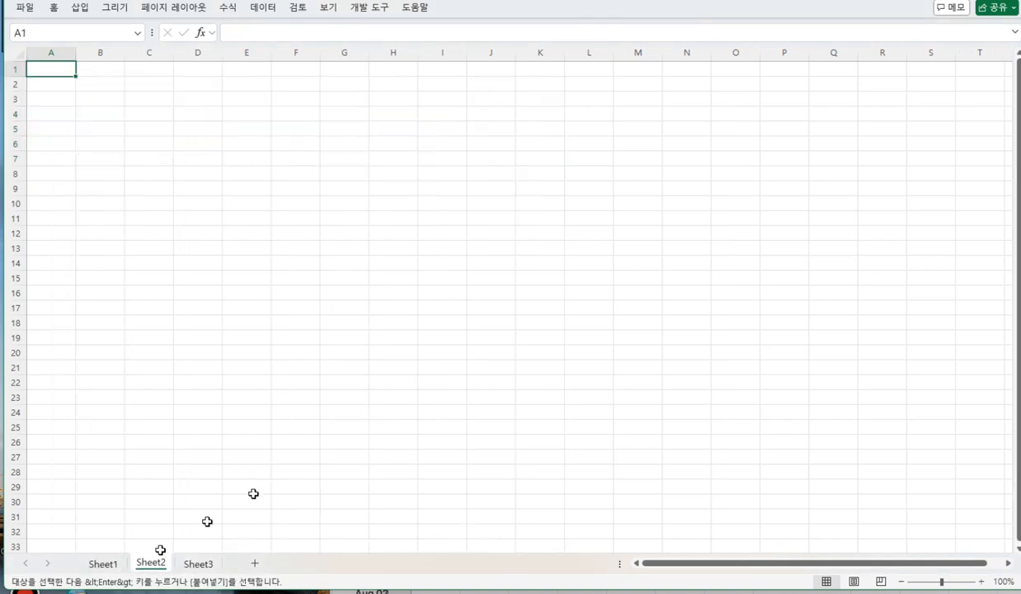
left_click(98, 81)
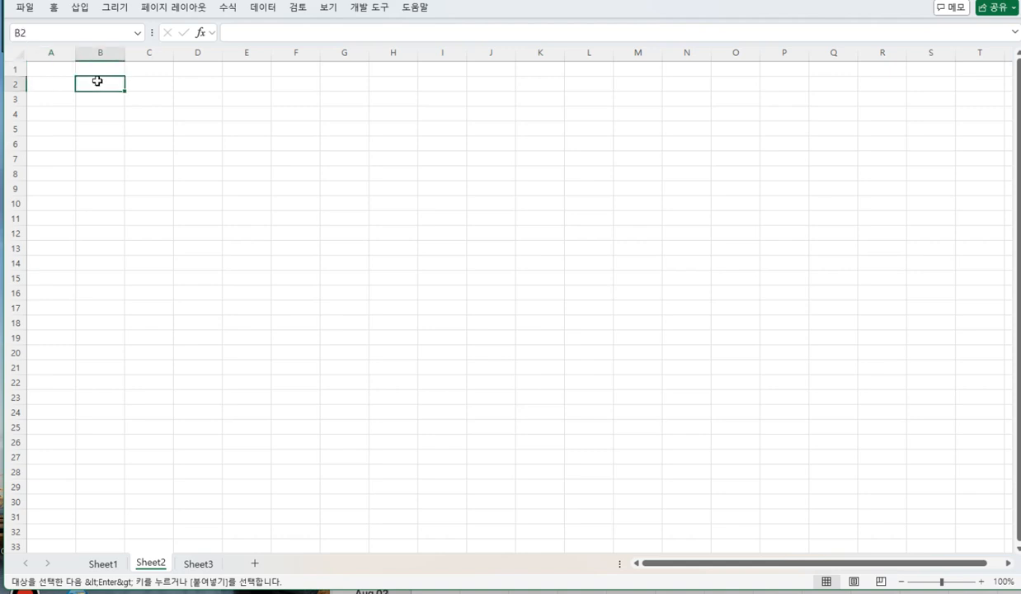
right_click(98, 81)
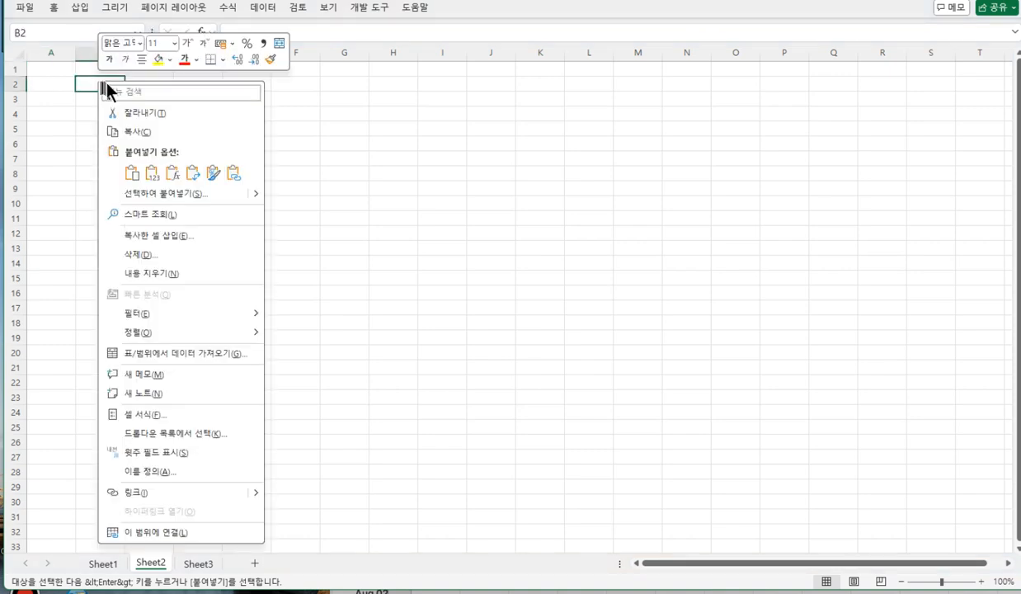
left_click(165, 194)
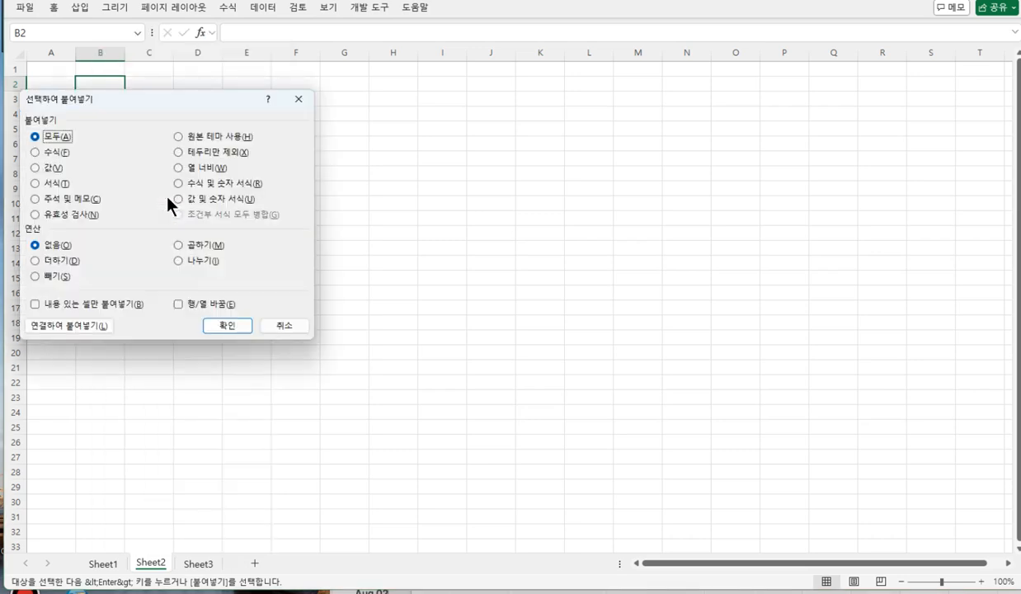
left_click(34, 167)
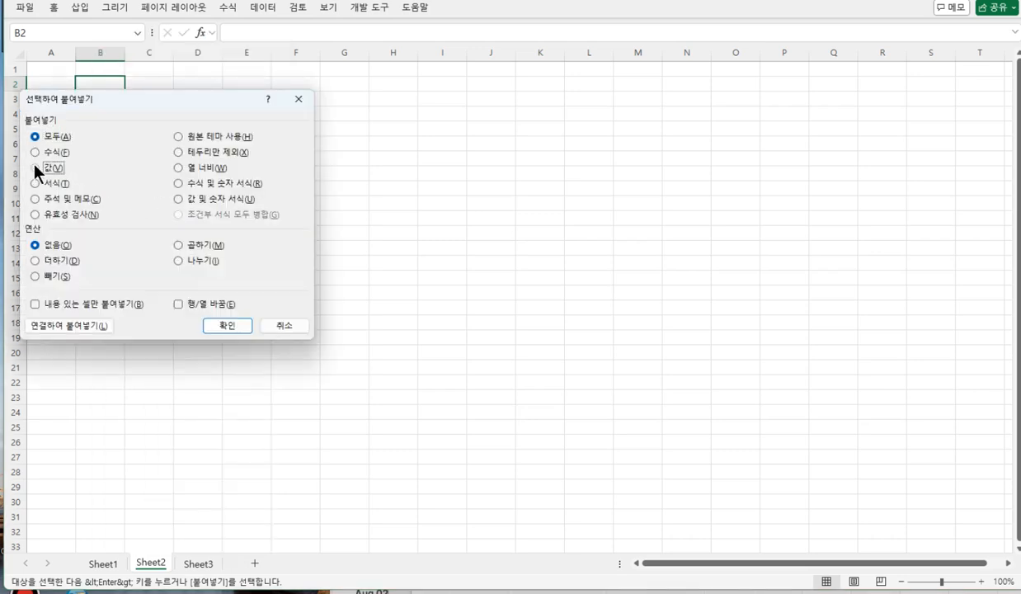
left_click(205, 305)
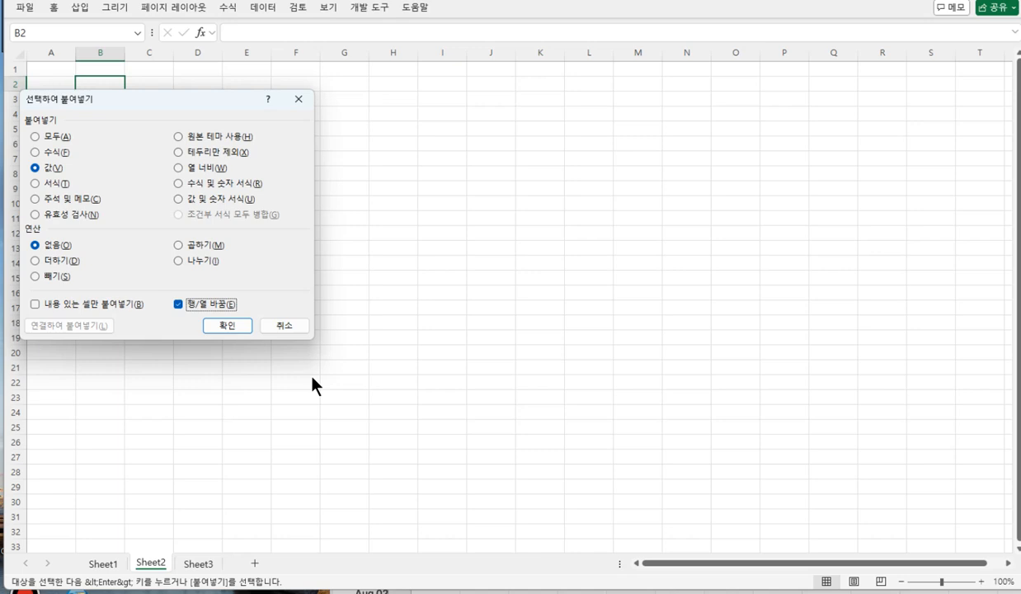
left_click(235, 325)
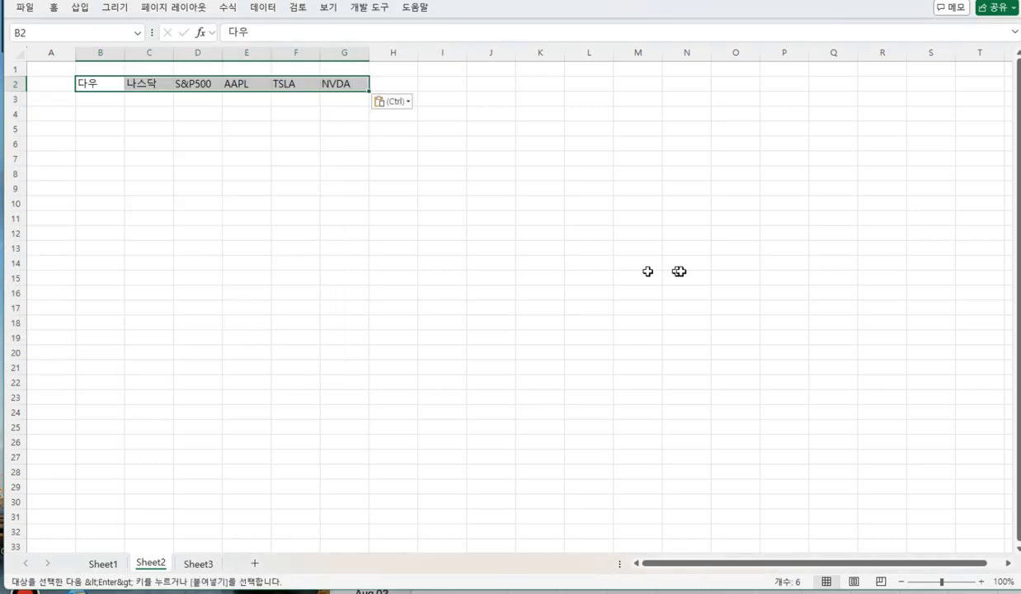
Step: Copy the dates in A2:A24 of the downloaded Dow Jones workbook, with A3 of Sheet2 selected as the destination
left_click(578, 167)
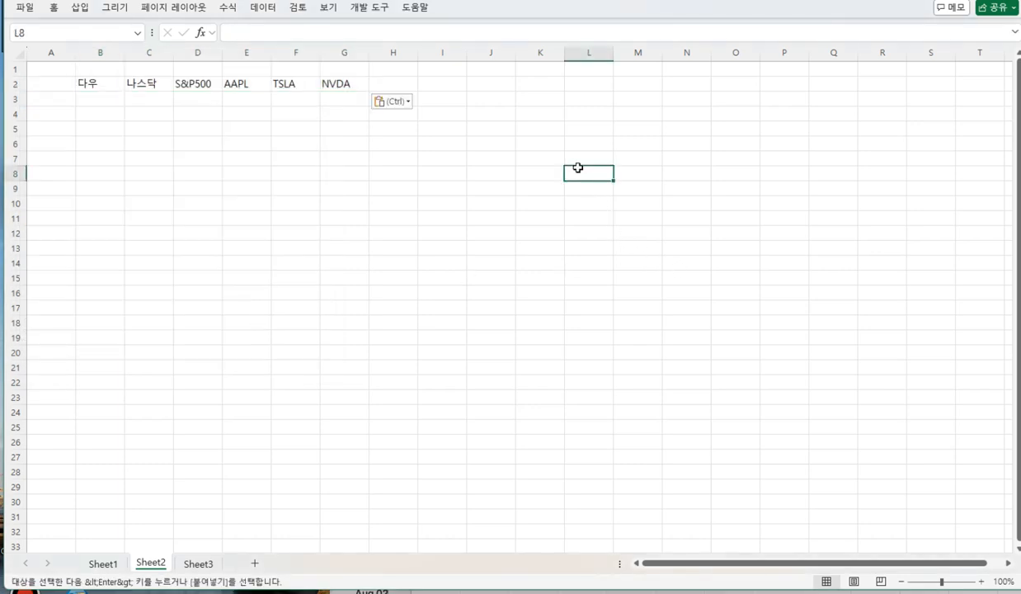
left_click(52, 97)
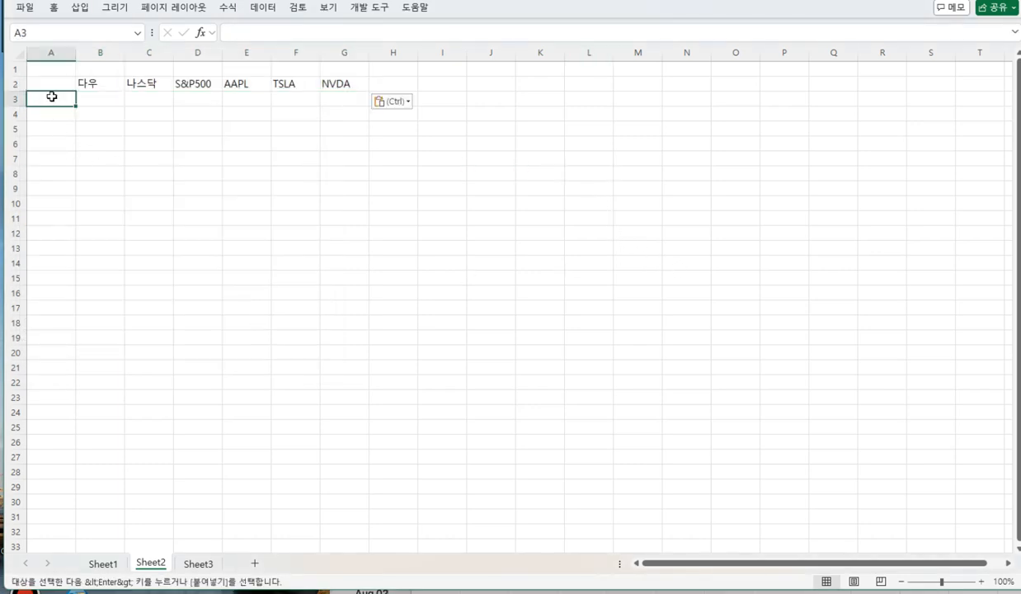
key("alt+Tab")
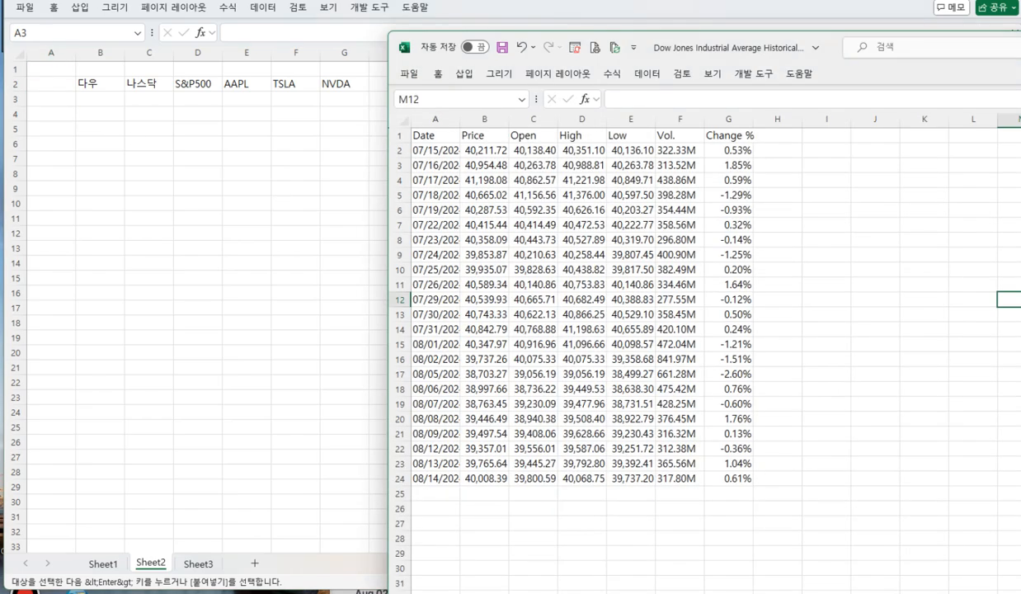
left_click(448, 150)
left_click_drag(446, 149, 433, 479)
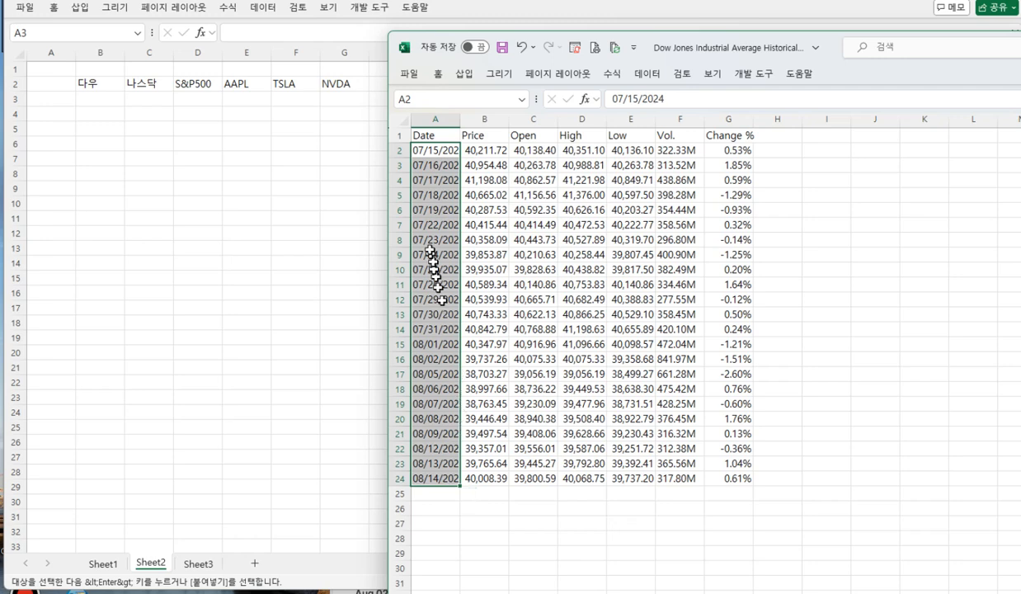
right_click(416, 204)
left_click(471, 229)
Step: Return to the DDE workbook and paste the copied dates into column A of Sheet2 starting at A3
key("alt+Tab")
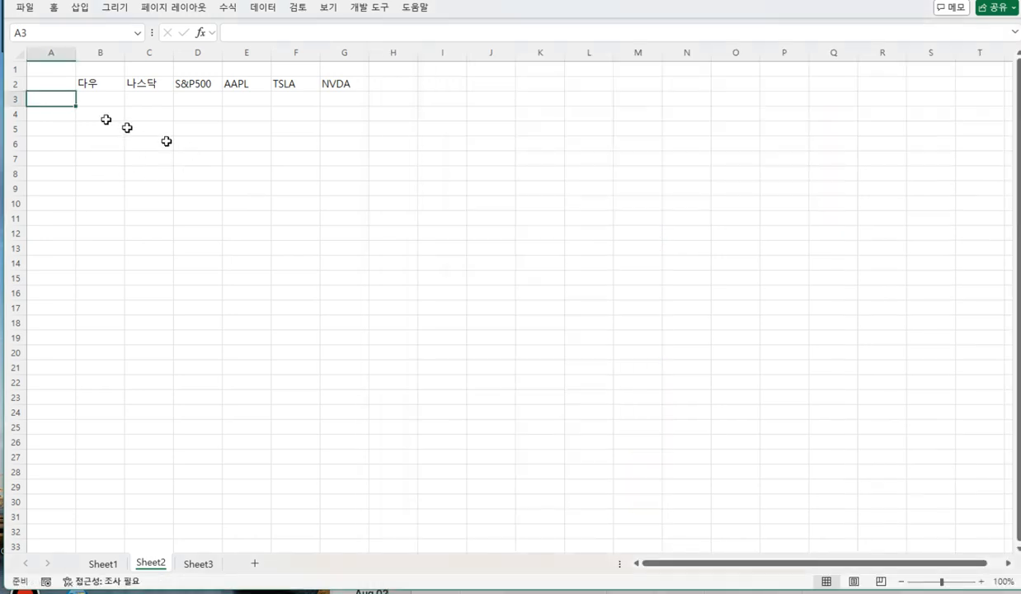
right_click(56, 98)
left_click(94, 190)
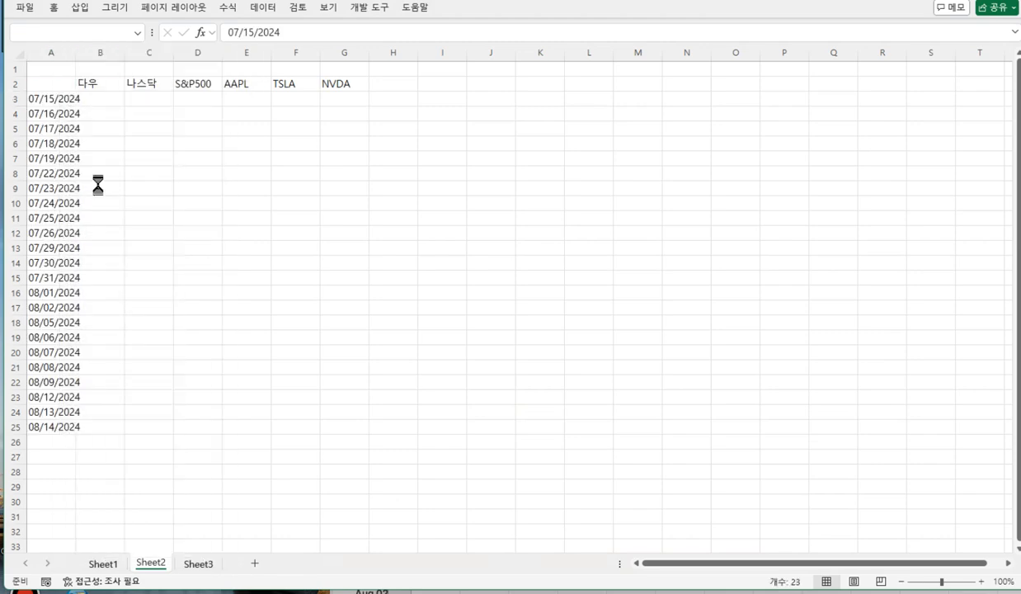
Step: Widen column A of Sheet2 so the full dates fit with some spare room
left_click_drag(74, 54, 89, 53)
left_click(328, 380)
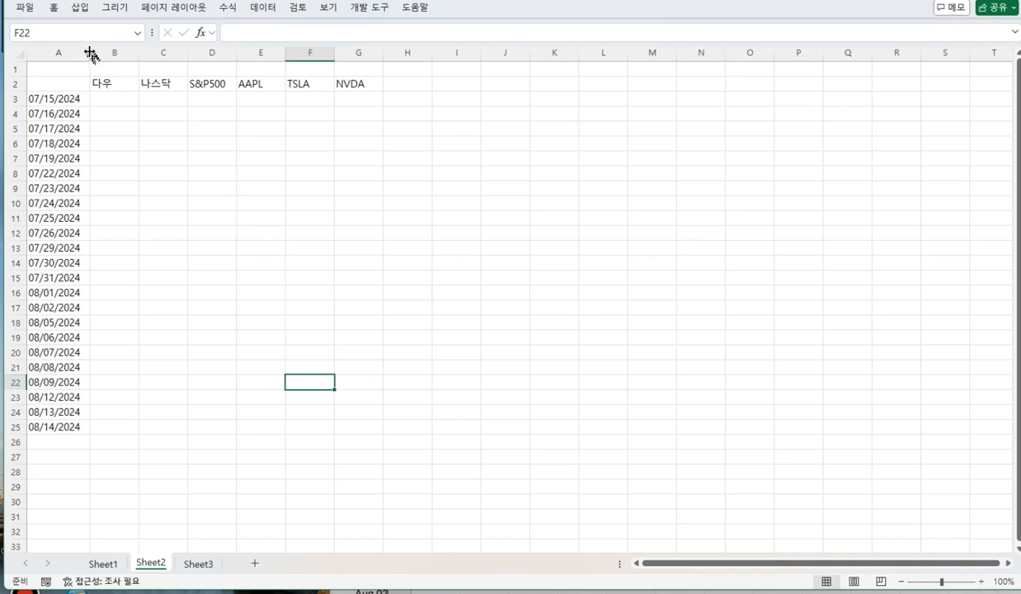
left_click_drag(88, 50, 106, 49)
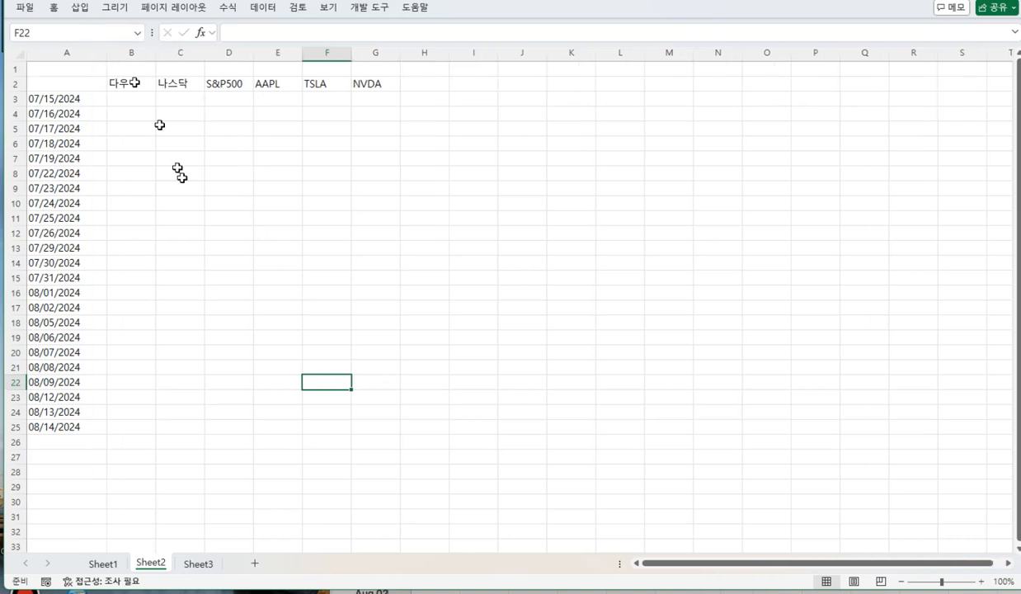
Step: Format A3:A25 of Sheet2 with the date category and the 2012-3-14 display type
left_click(91, 99)
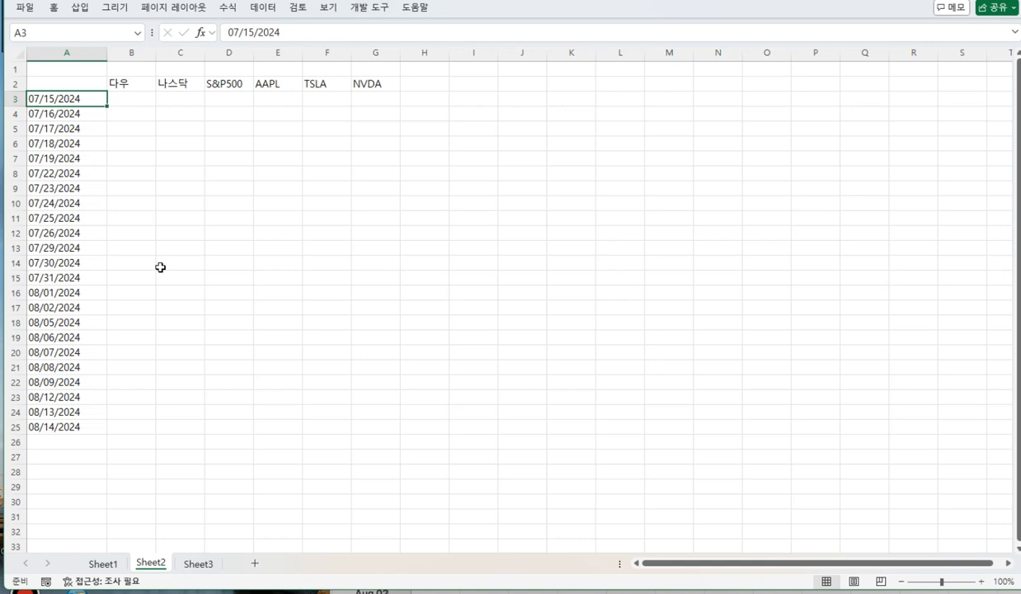
left_click_drag(88, 99, 93, 423)
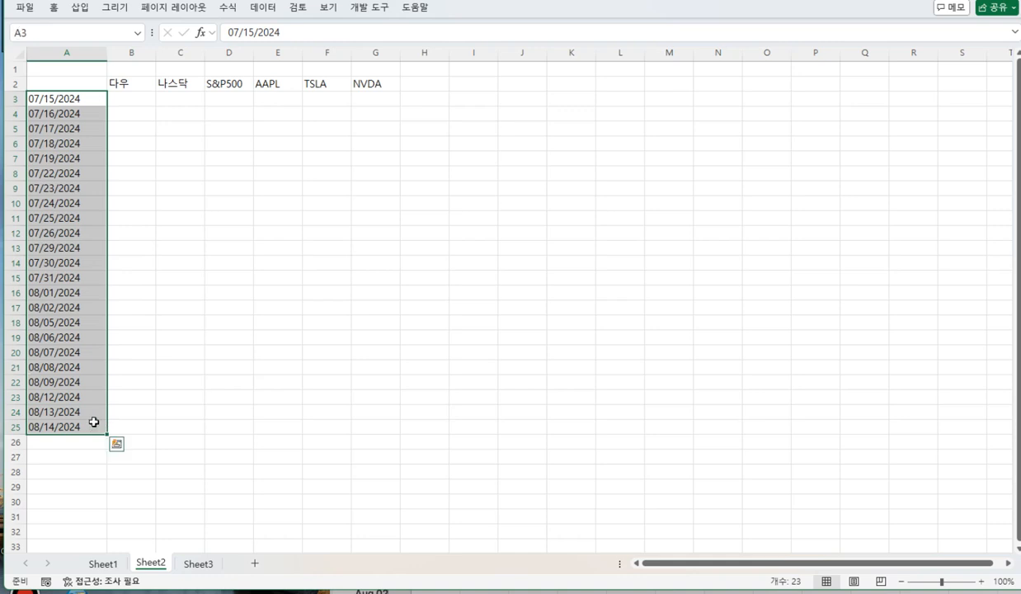
right_click(84, 173)
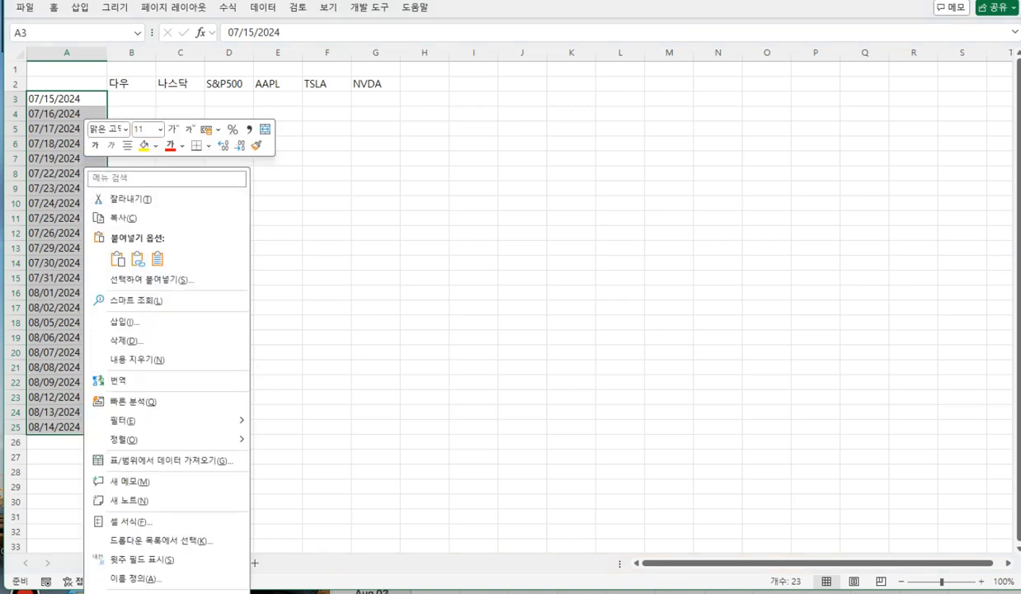
left_click(132, 521)
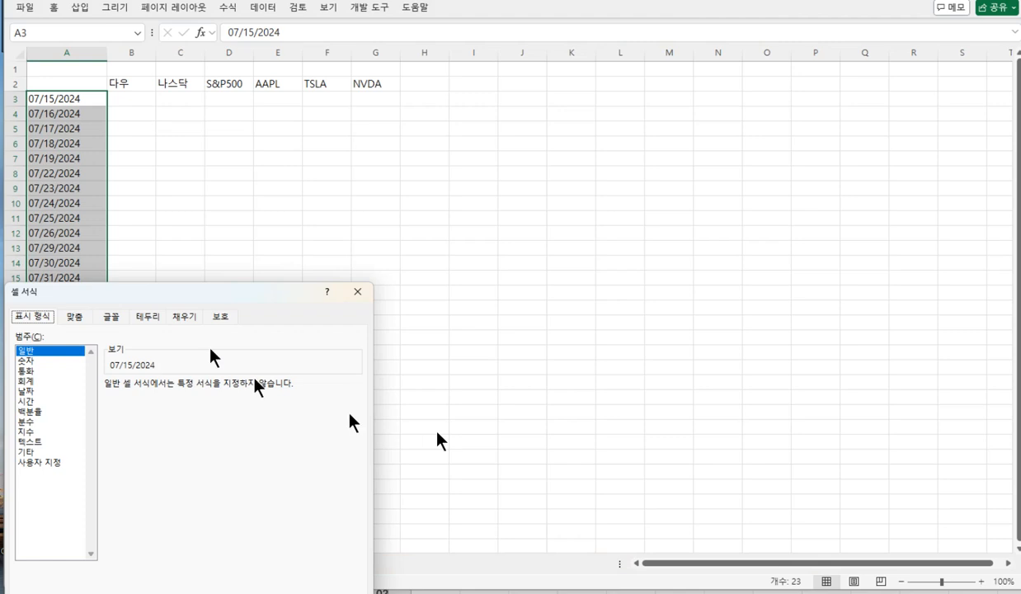
left_click_drag(198, 293, 455, 138)
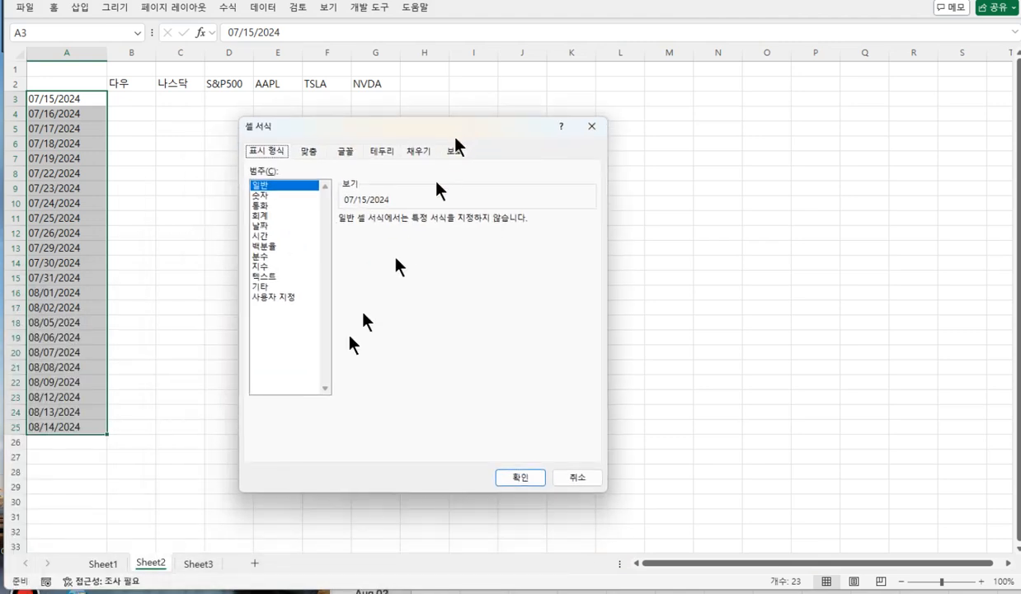
left_click(287, 298)
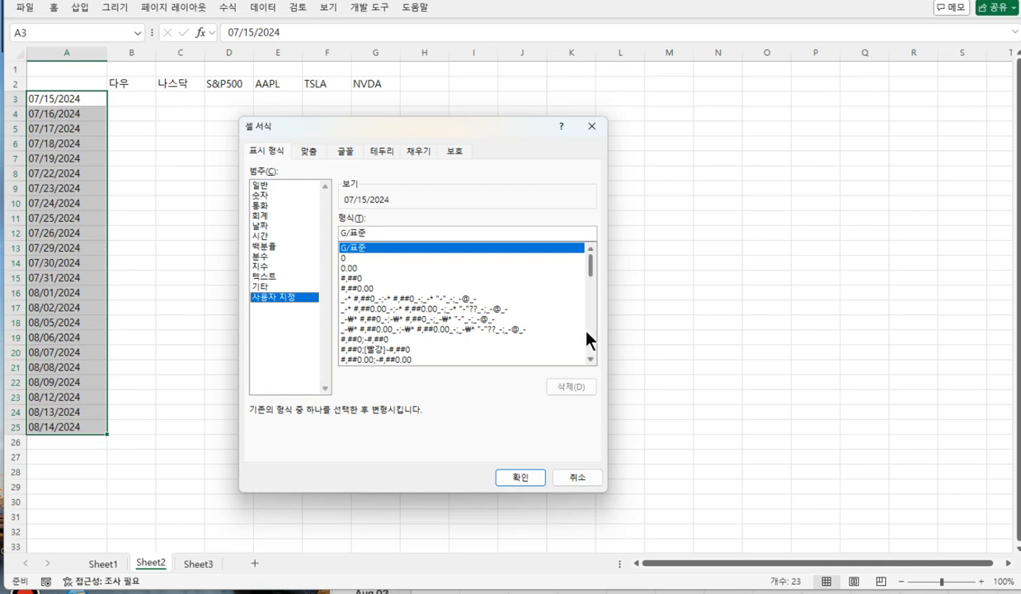
left_click(263, 226)
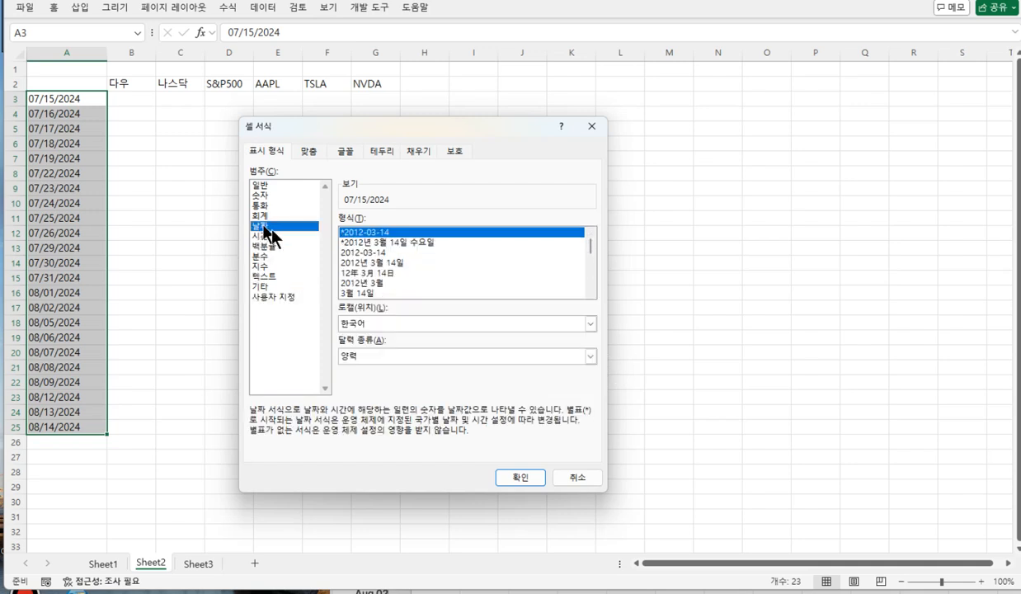
left_click(591, 293)
left_click(591, 294)
left_click(590, 294)
left_click(590, 294)
left_click(591, 294)
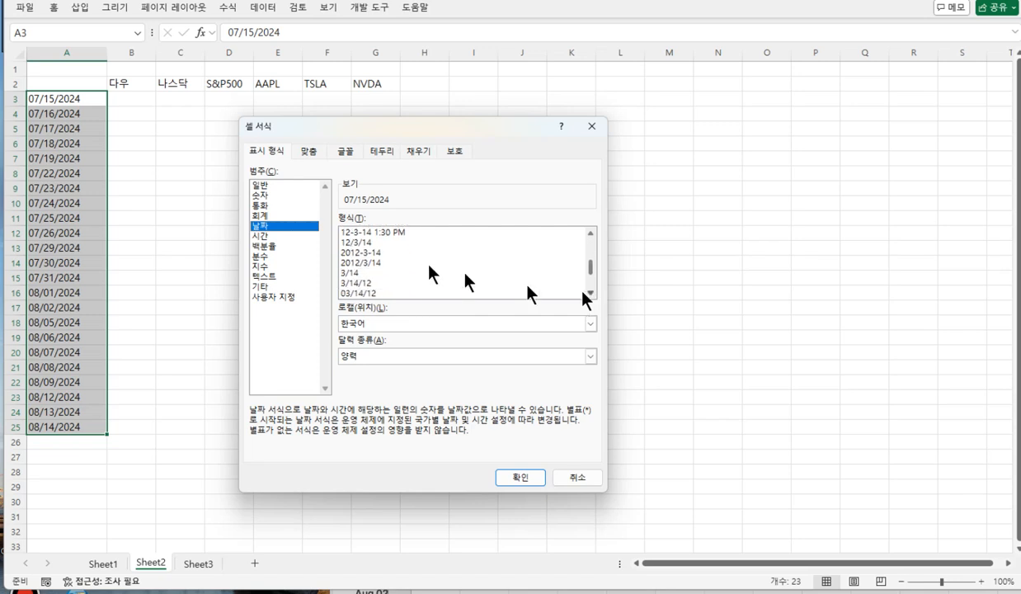
left_click(362, 256)
left_click(520, 478)
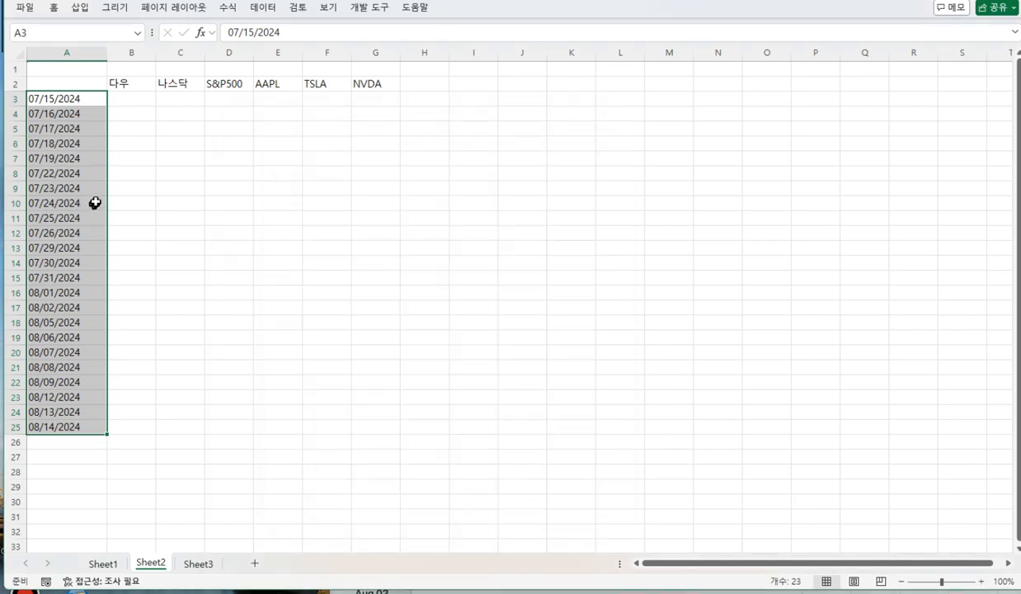
Step: Replace the text date in A3 with the date 2024-07-15
left_click(87, 99)
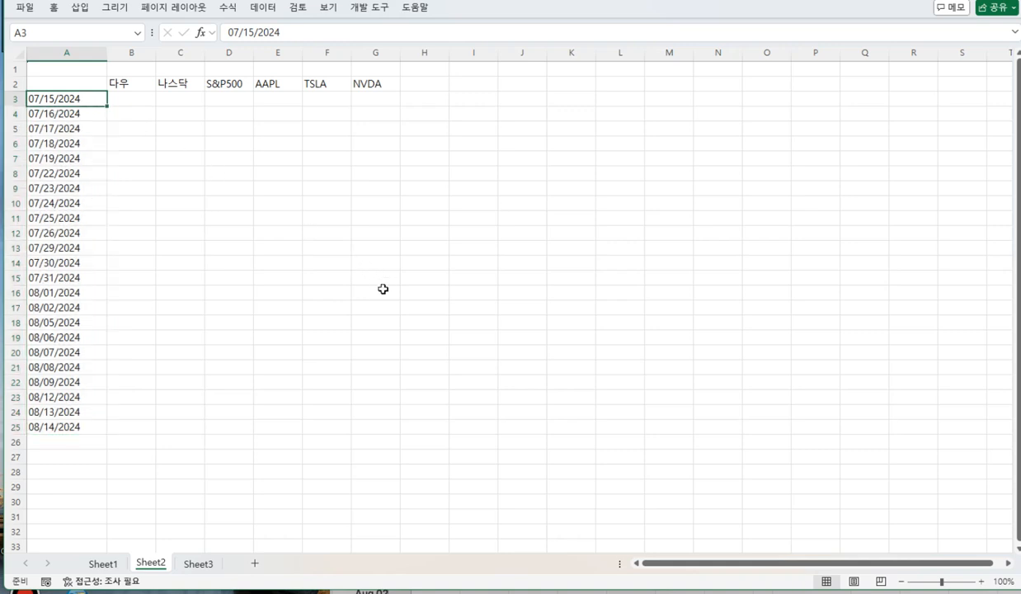
type("2024")
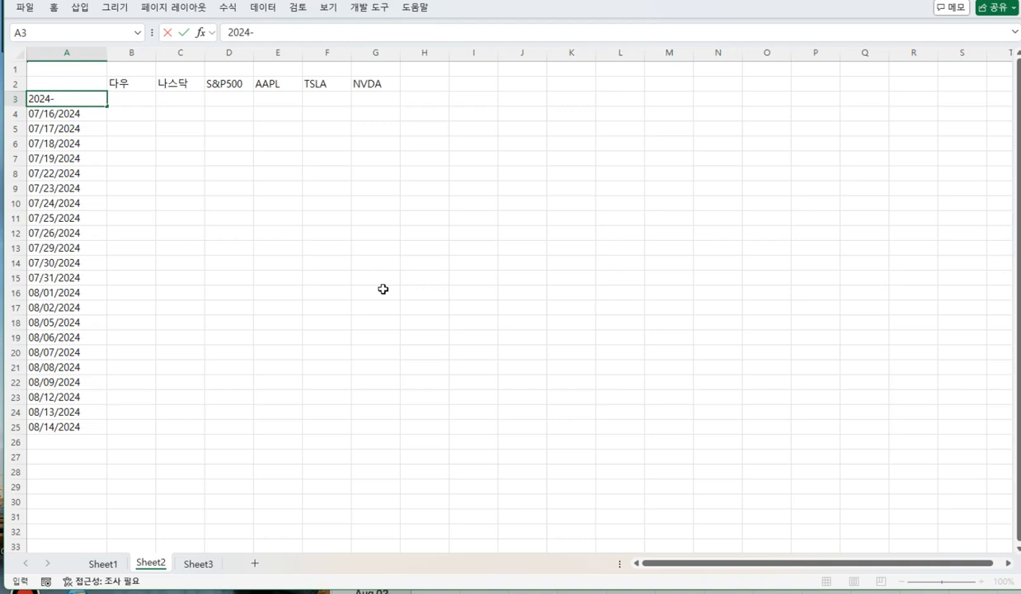
type("-07-15")
key("Return")
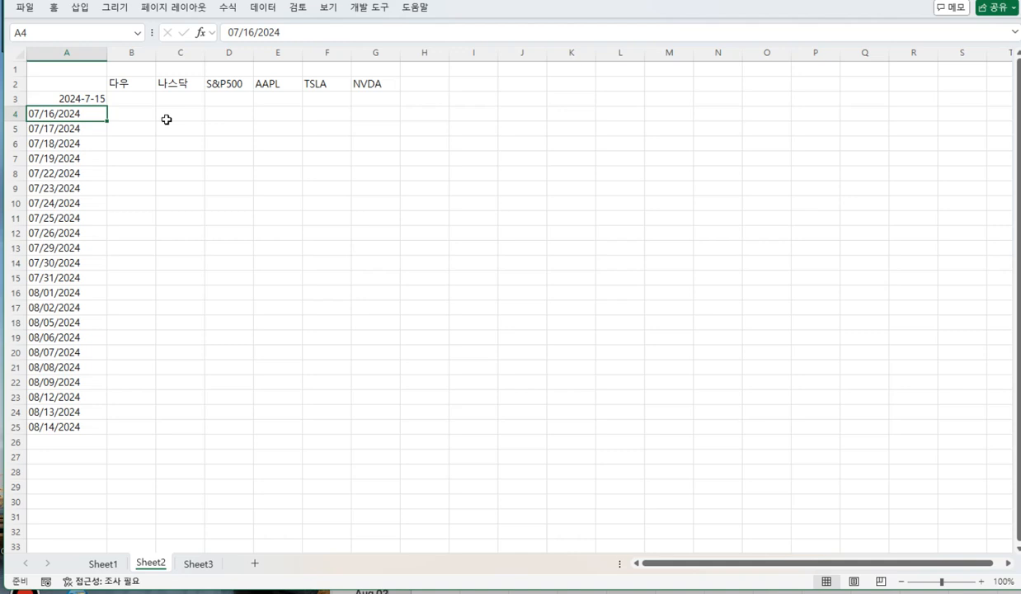
Step: Enter =IF(WEEKDAY(A3)=6,A3+3,A3+1) in A4 and fill the formula down through A25
type("=I")
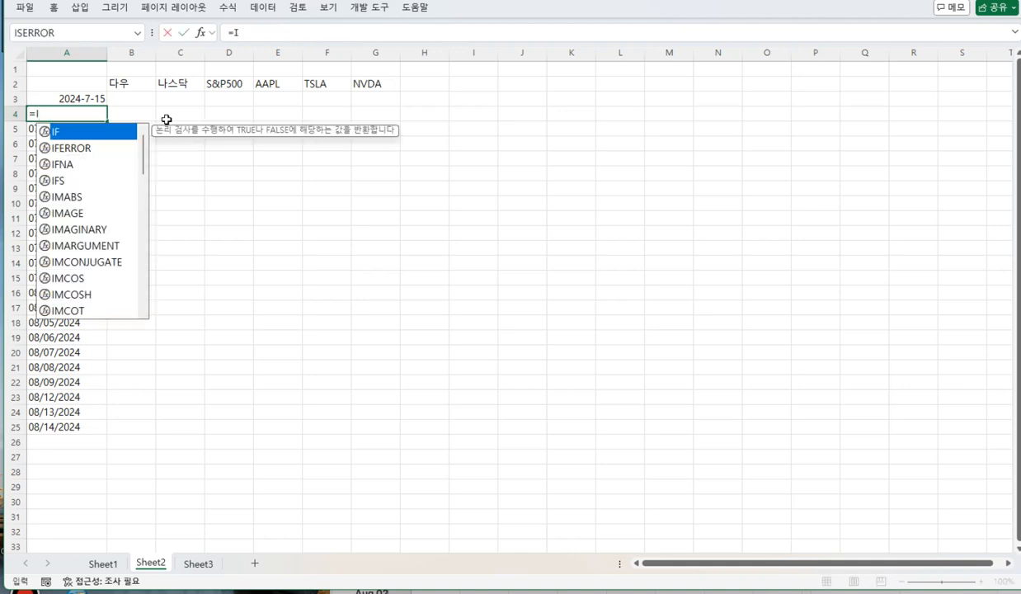
type("F(")
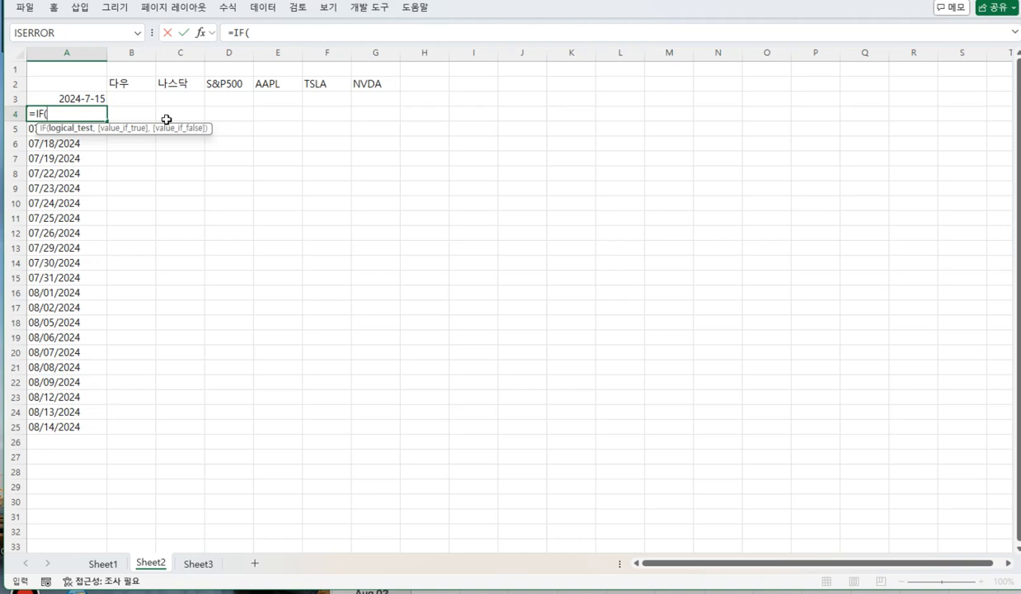
type("WE")
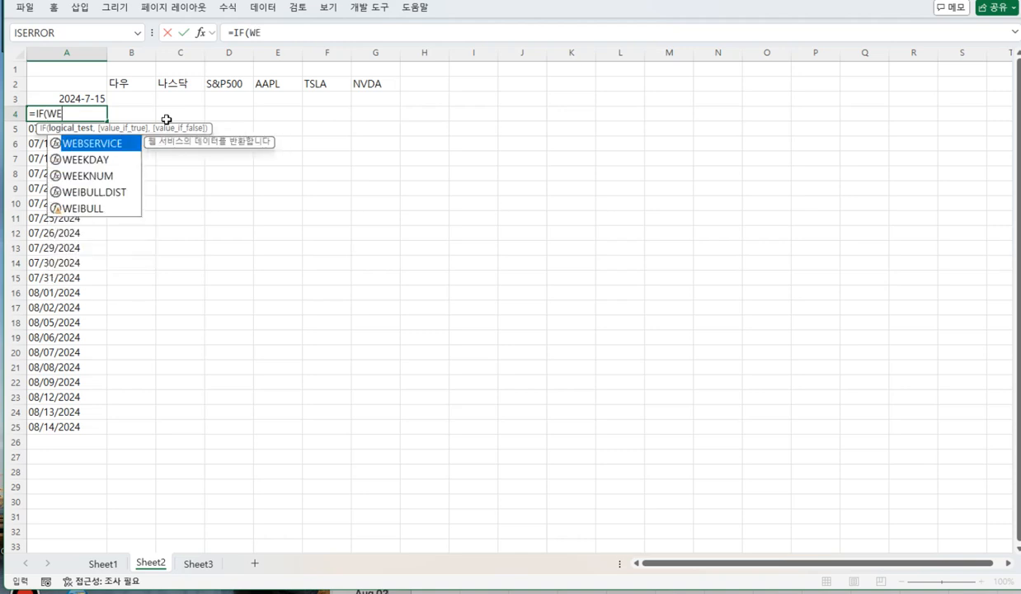
type("EKDAY(")
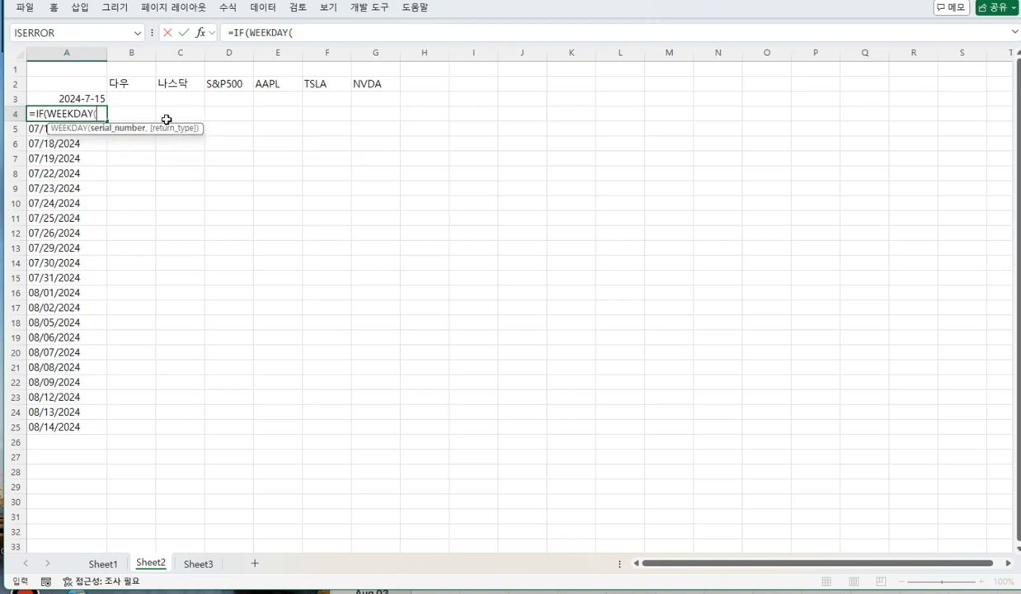
left_click(79, 96)
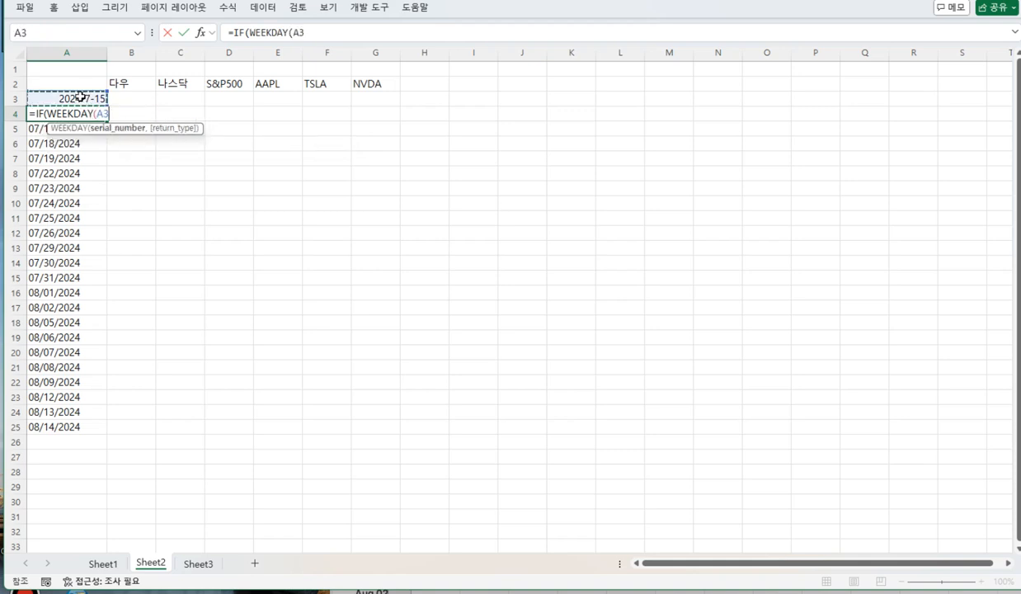
type(")=6")
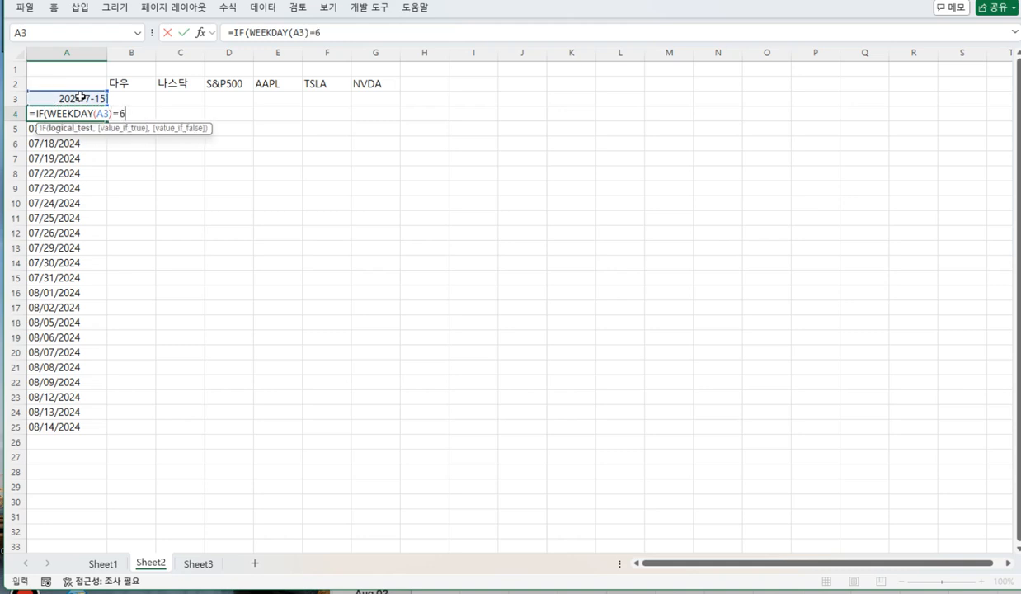
type(",")
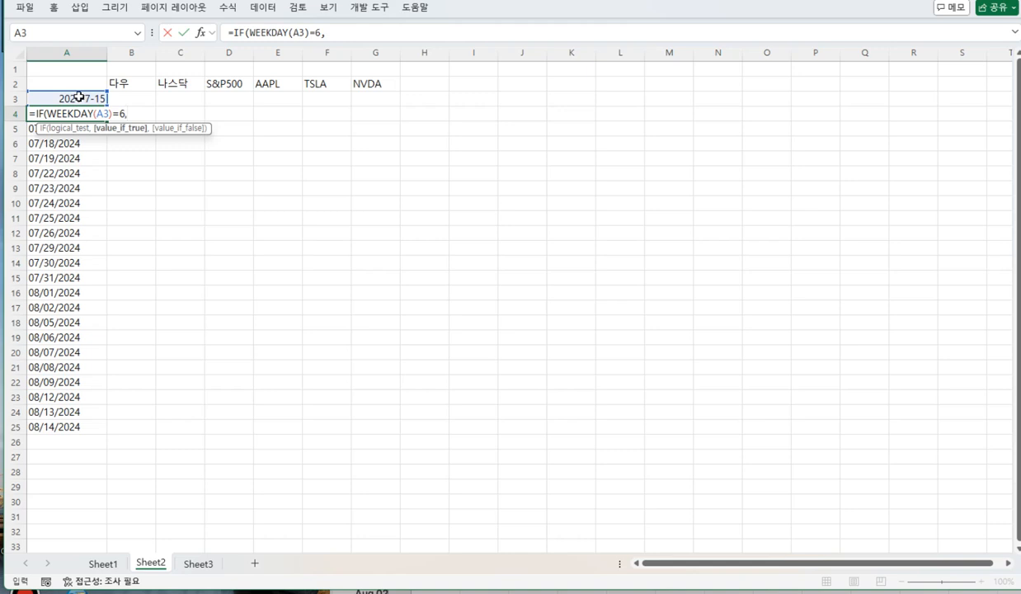
left_click(86, 100)
type("+")
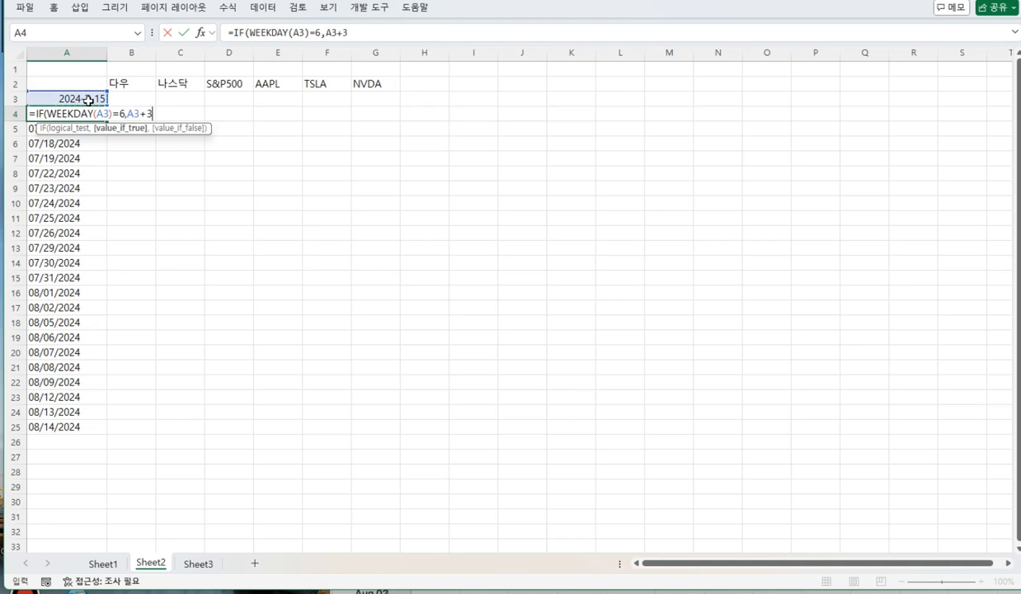
type("3,")
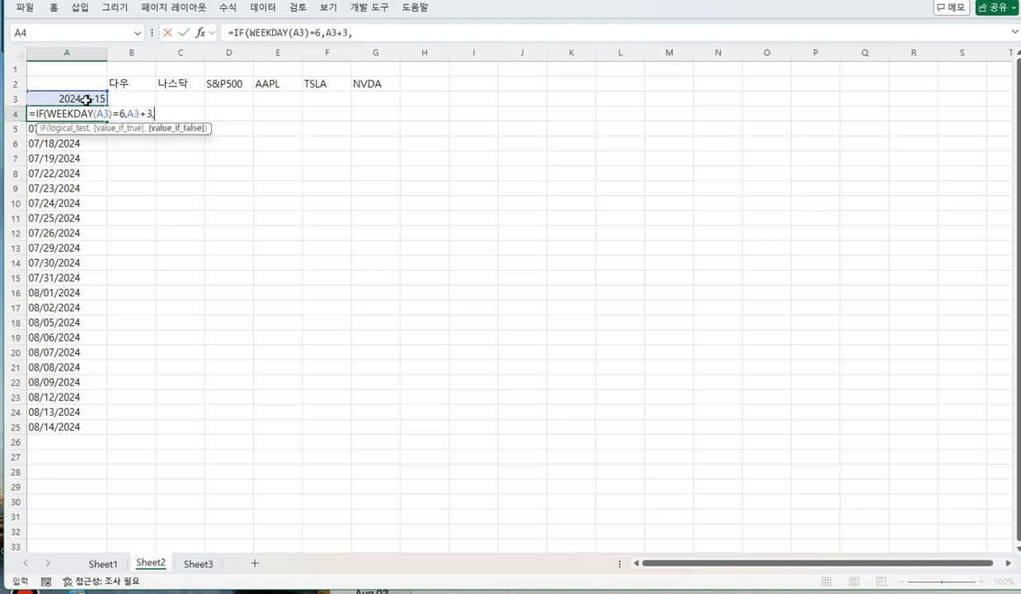
left_click(86, 99)
type("+")
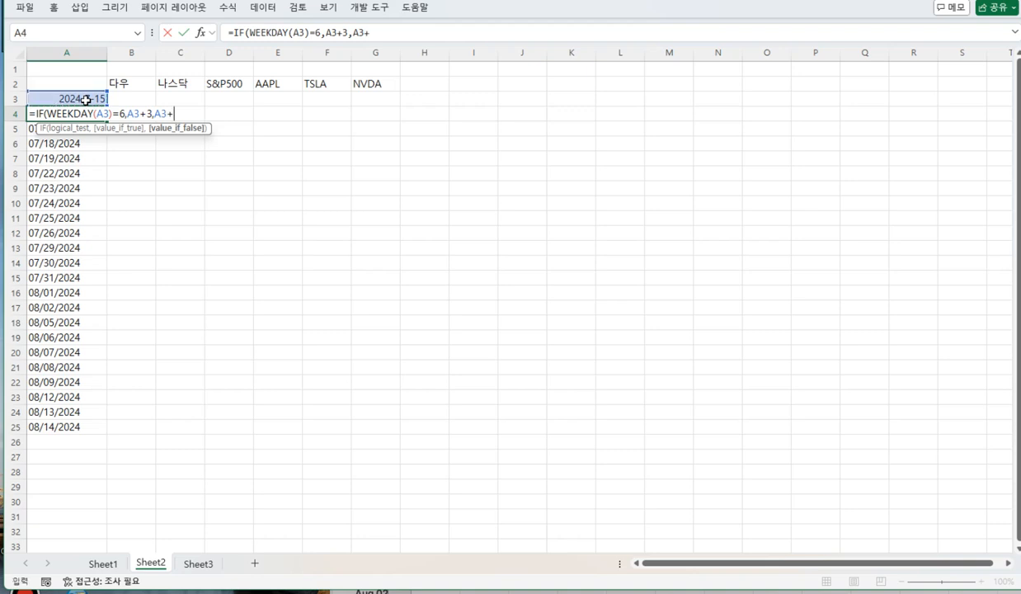
type("1")
key("Return")
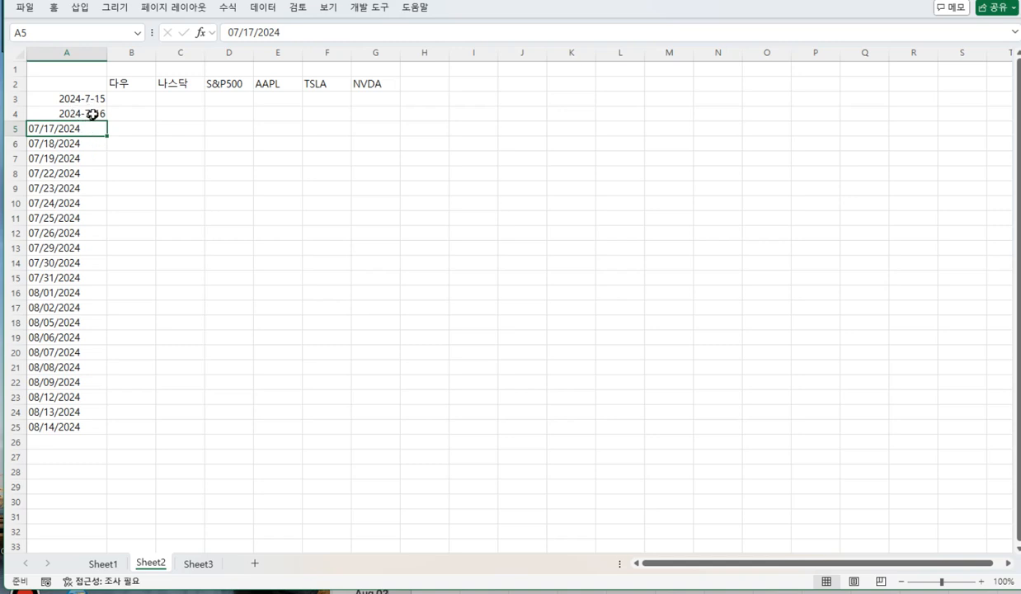
left_click(95, 112)
left_click_drag(108, 120, 83, 438)
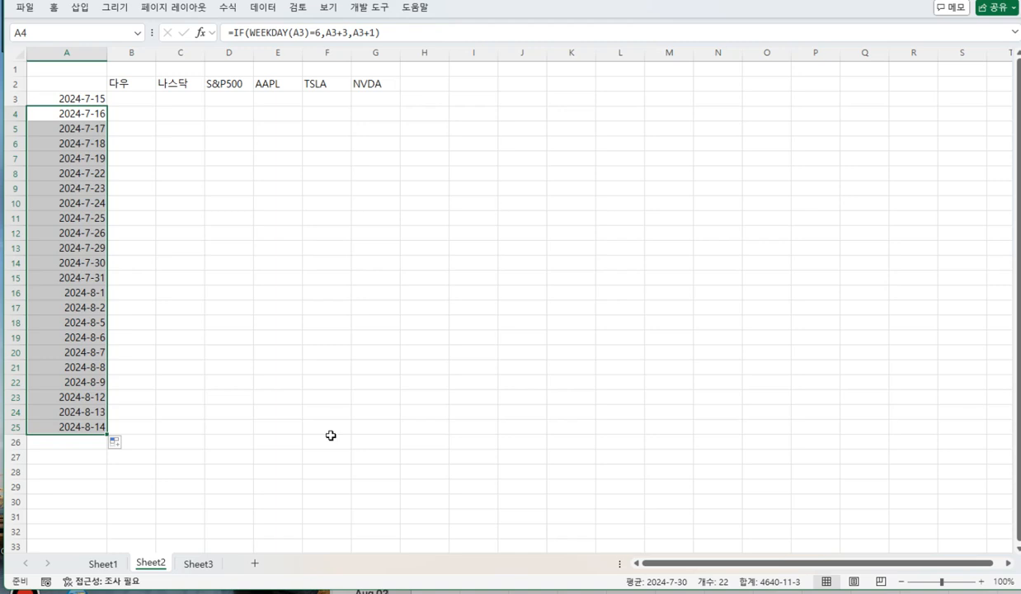
Step: Apply the custom format yyyy-mm-dd to the dates in A3:A25 and autofit the width of column A
left_click_drag(77, 98, 80, 426)
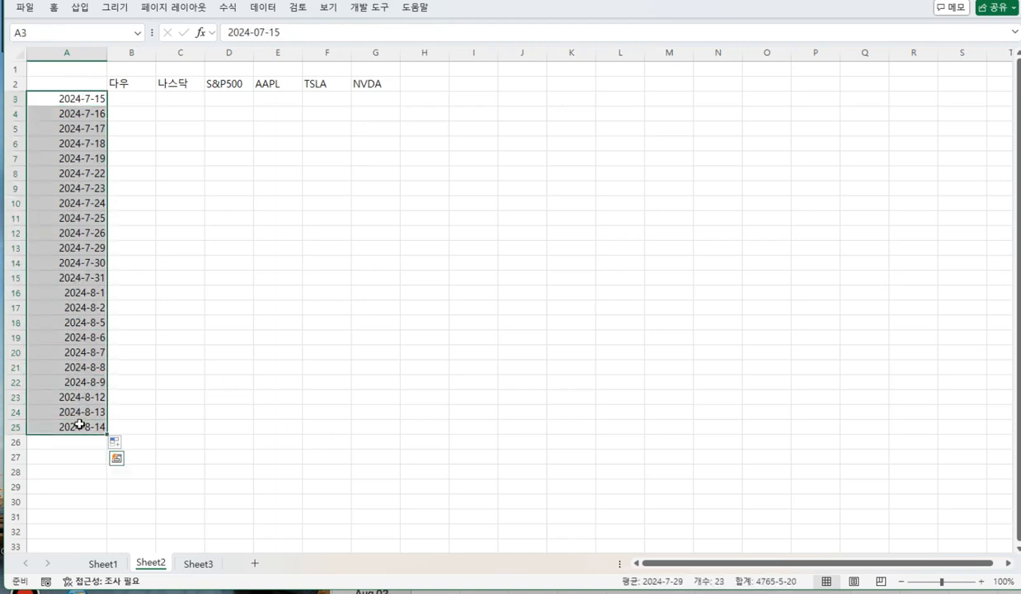
right_click(89, 190)
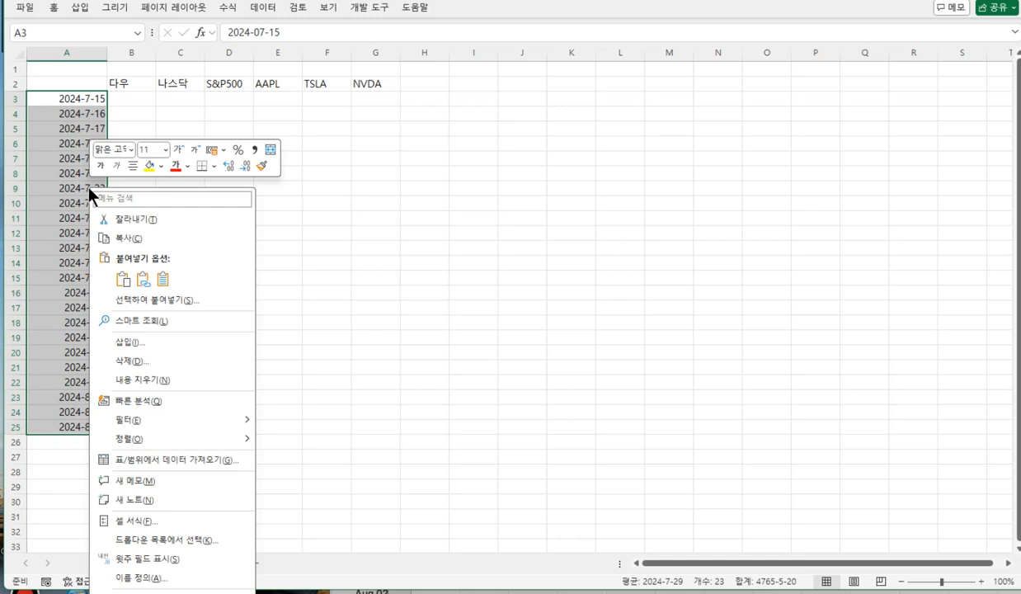
left_click(138, 523)
left_click_drag(273, 292, 503, 119)
left_click(268, 289)
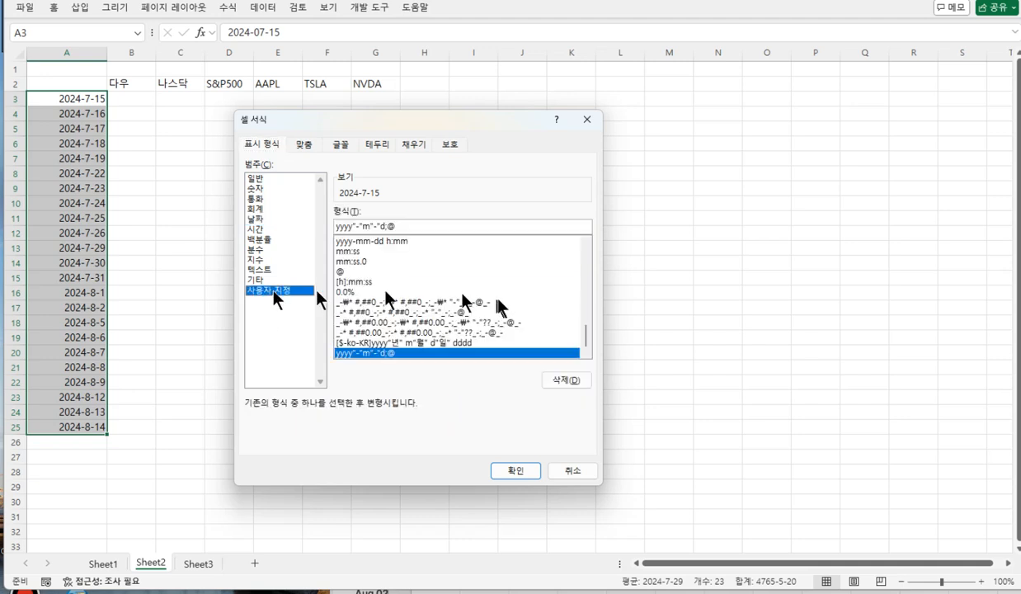
left_click(586, 242)
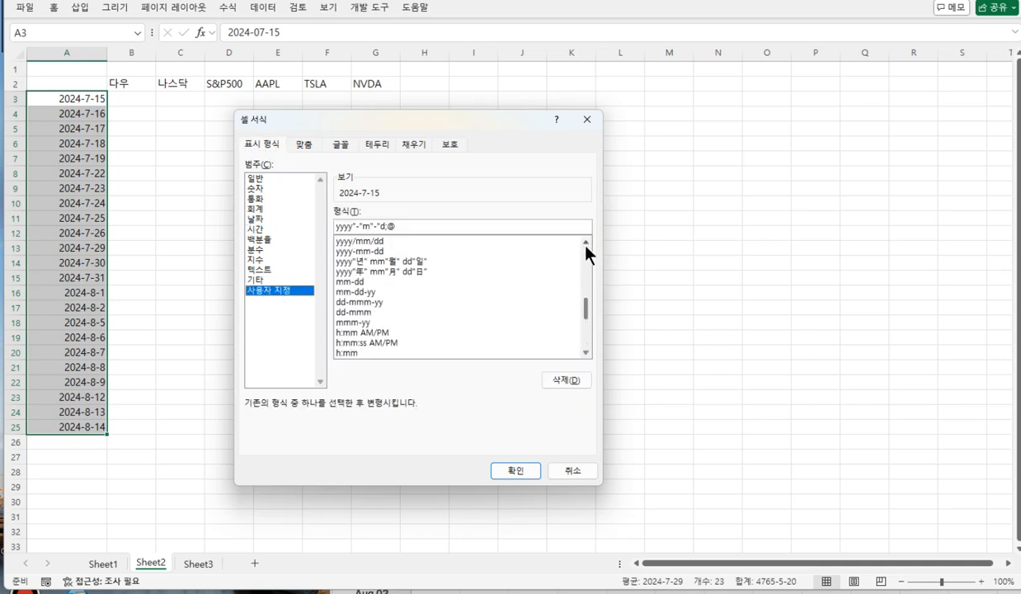
left_click(586, 245)
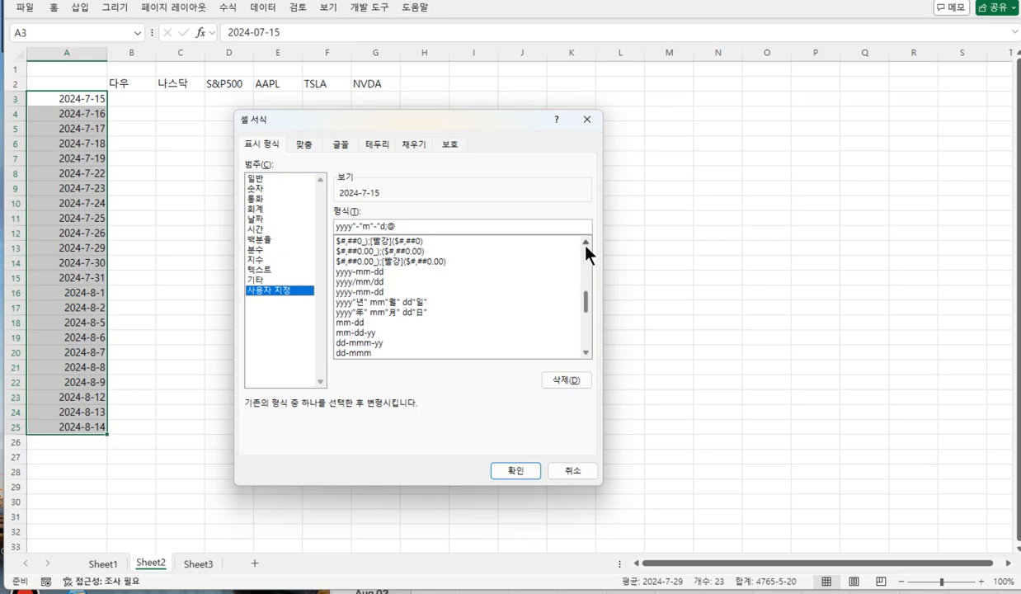
left_click(354, 272)
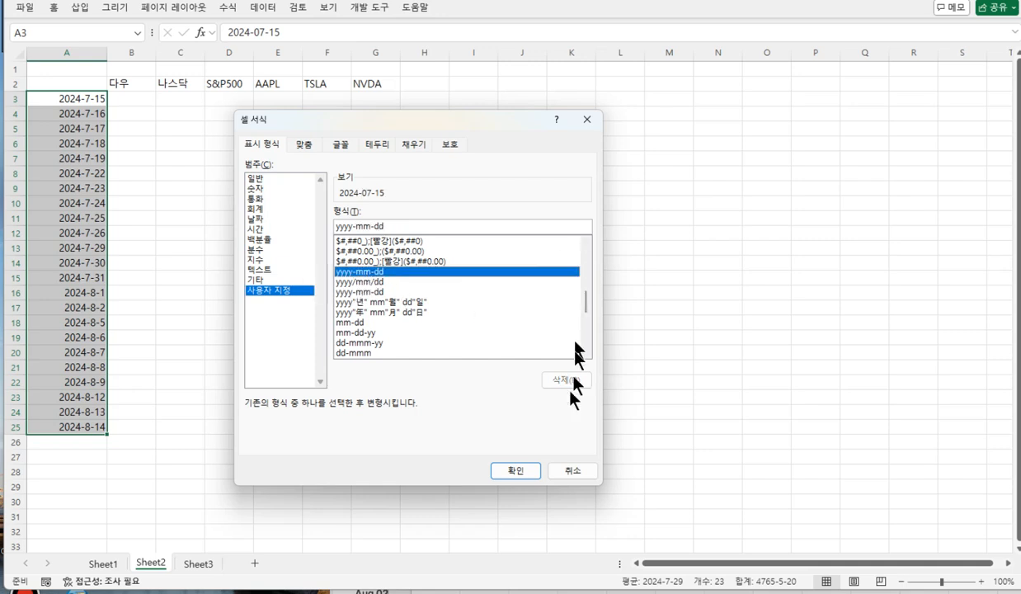
left_click(516, 470)
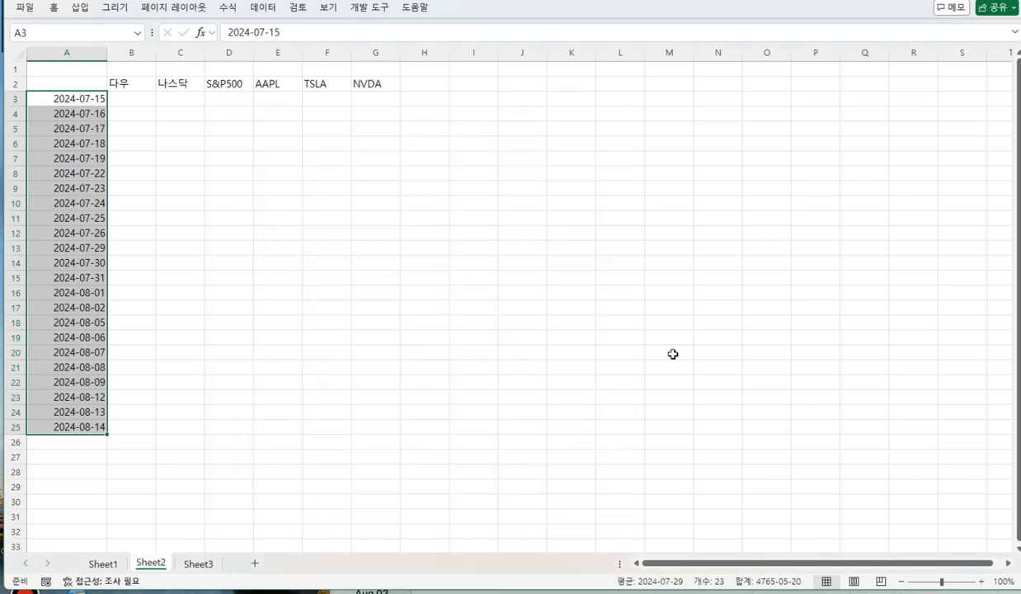
double_click(106, 53)
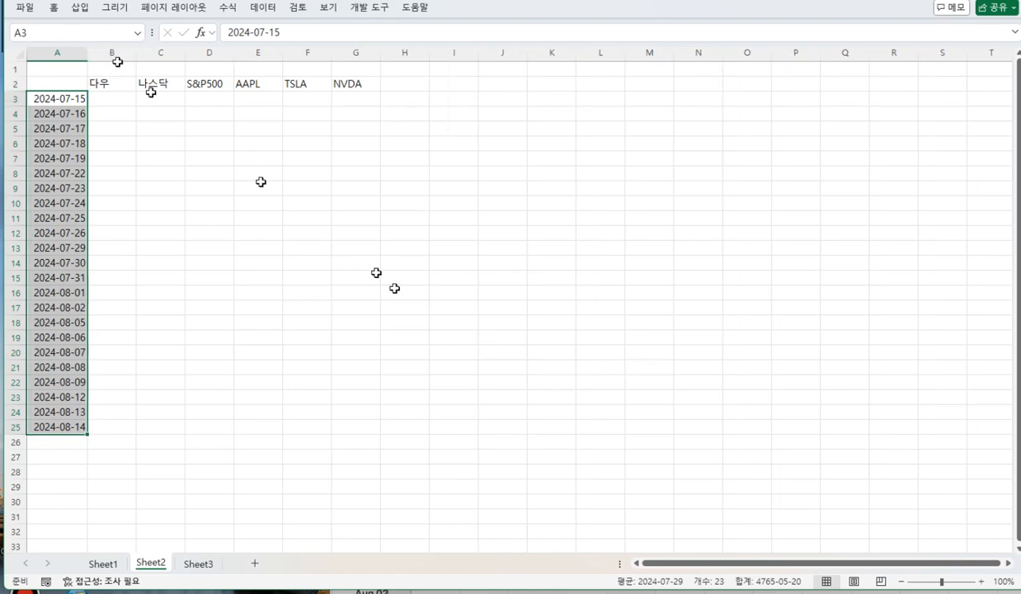
left_click(433, 324)
Step: Copy the prices in B2:B24 of the Dow Jones Industrial Average workbook into Sheet2 starting at B3, under 다우
key("alt+Tab")
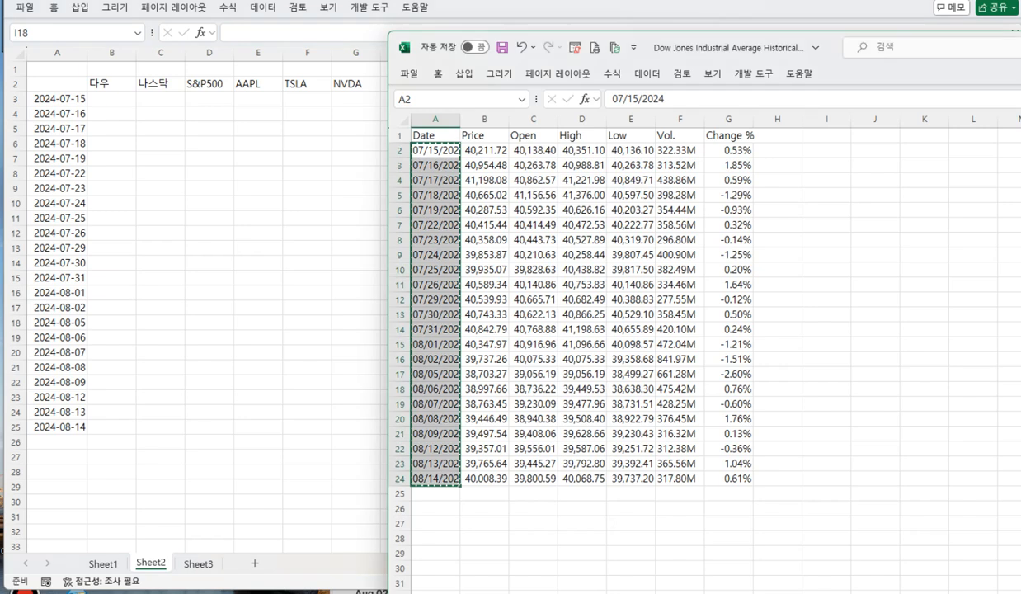
left_click_drag(486, 152, 503, 484)
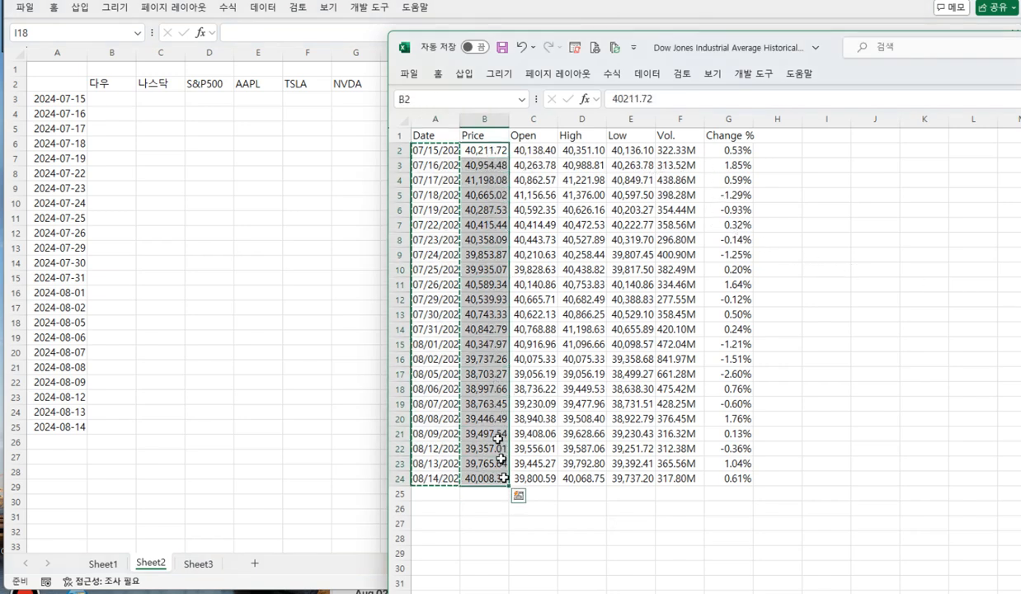
right_click(492, 248)
left_click(541, 250)
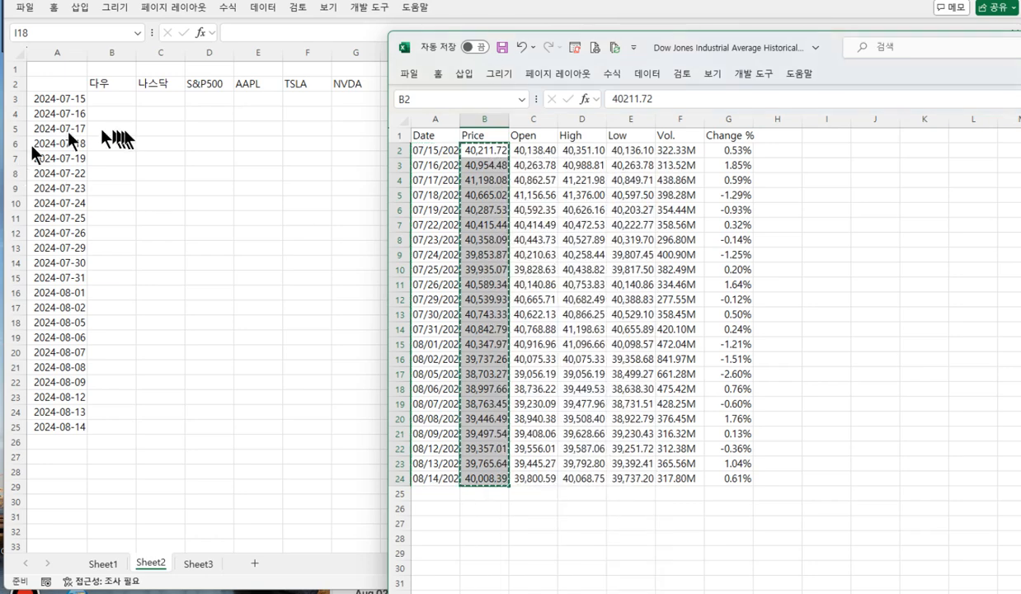
left_click(114, 136)
left_click(121, 97)
right_click(124, 99)
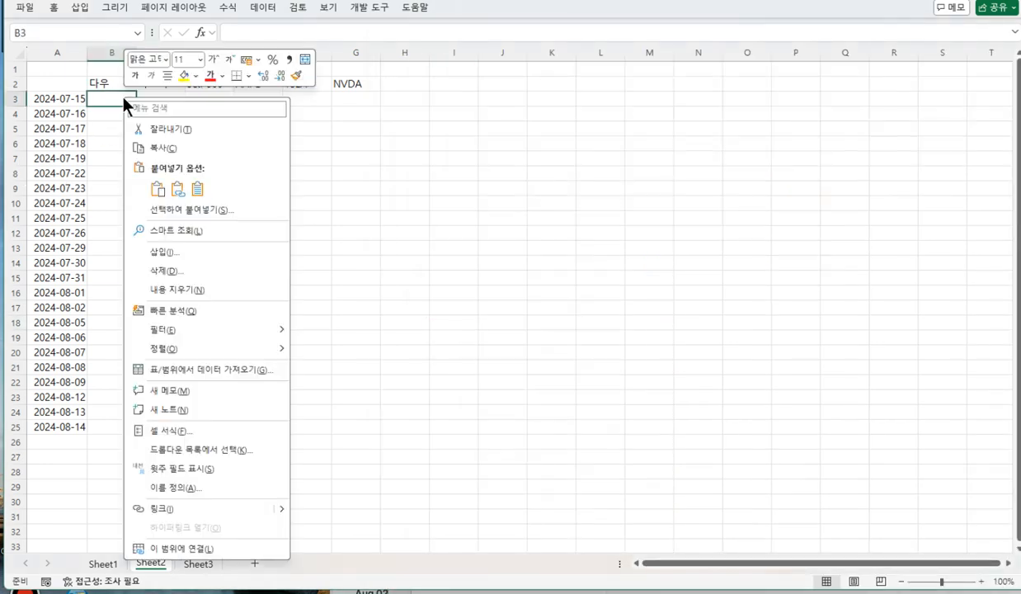
left_click(158, 189)
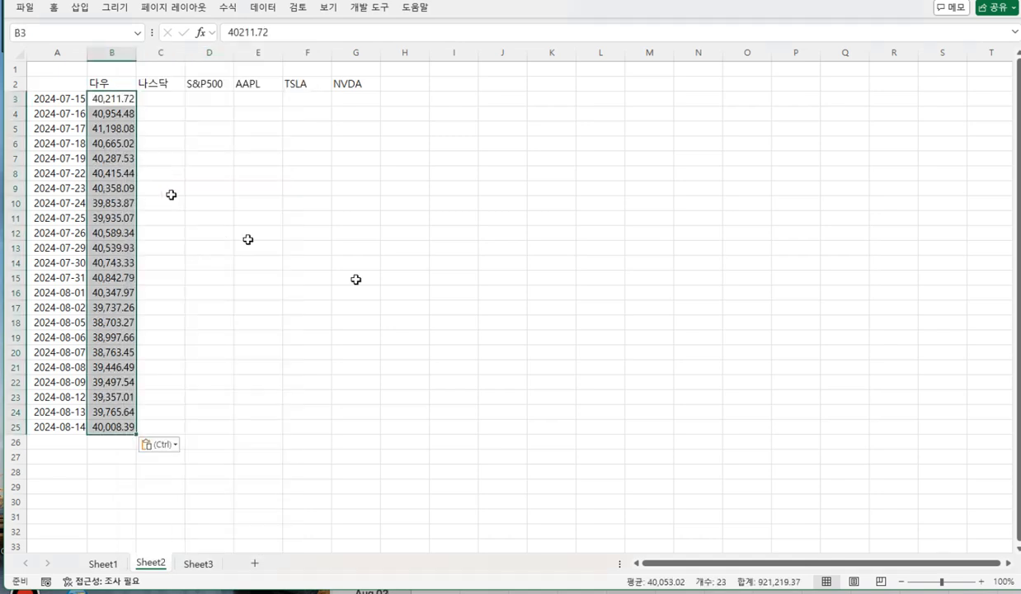
left_click(467, 412)
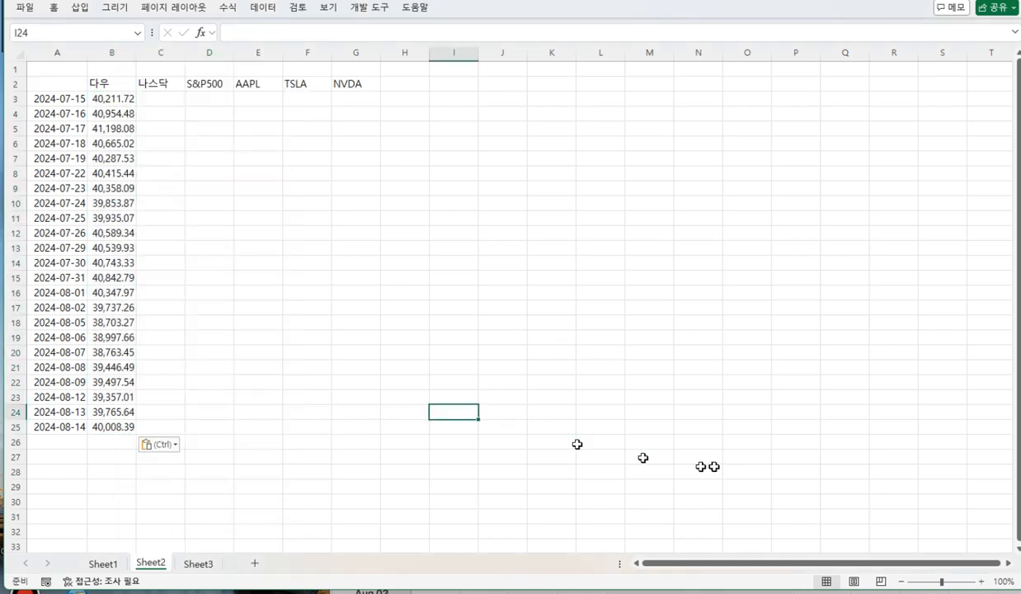
key("Escape")
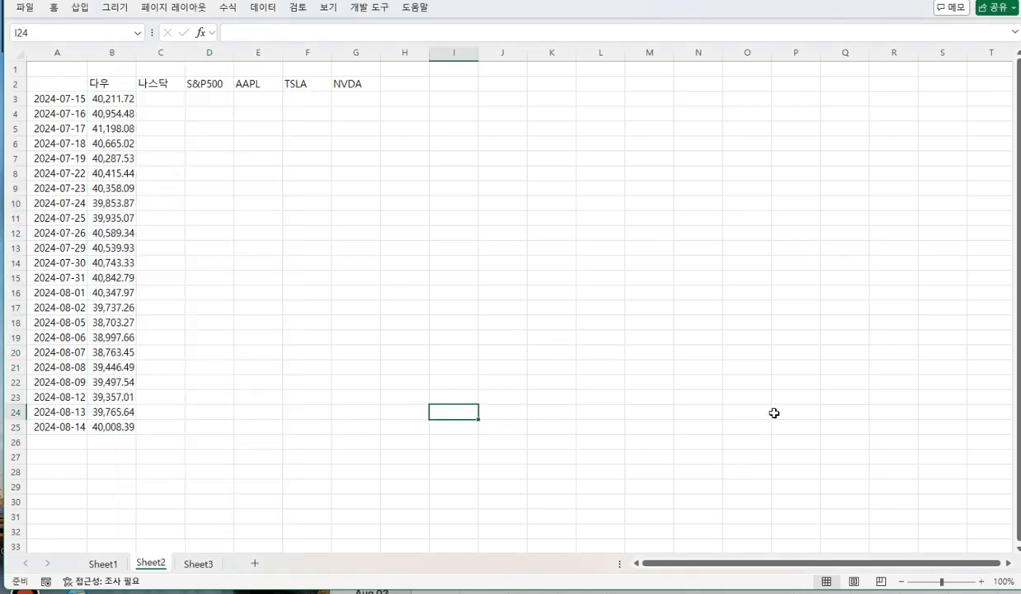
Step: Close the Dow Jones Industrial Average historical data file without saving the changes
key("alt+Tab")
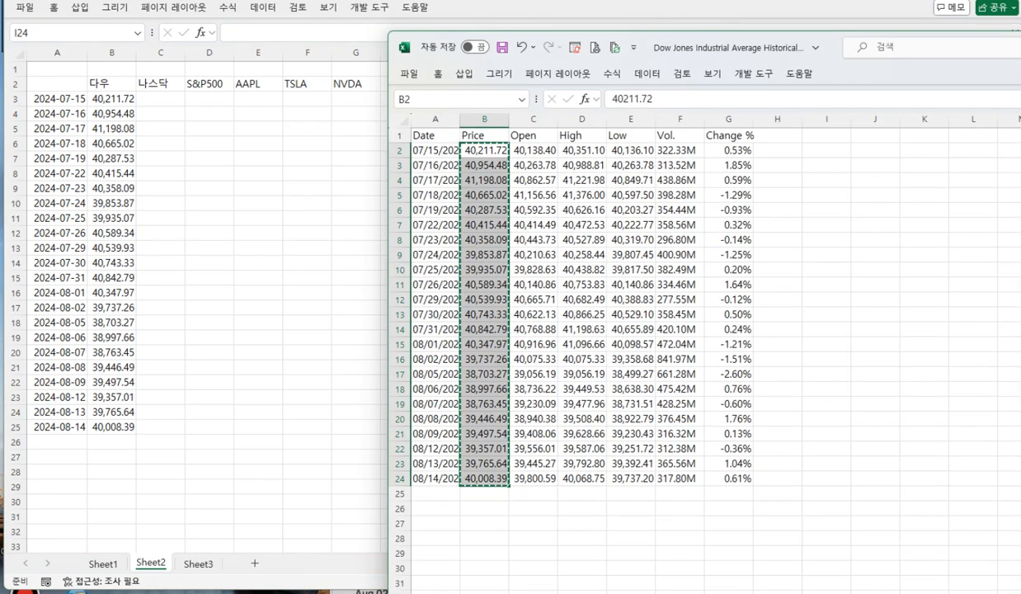
left_click(916, 388)
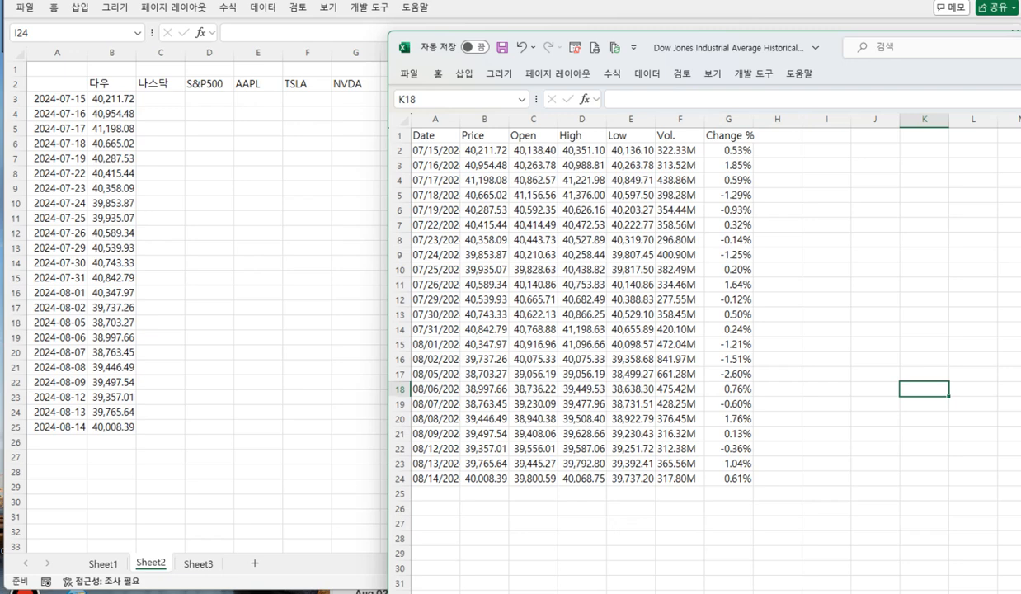
key("alt+F4")
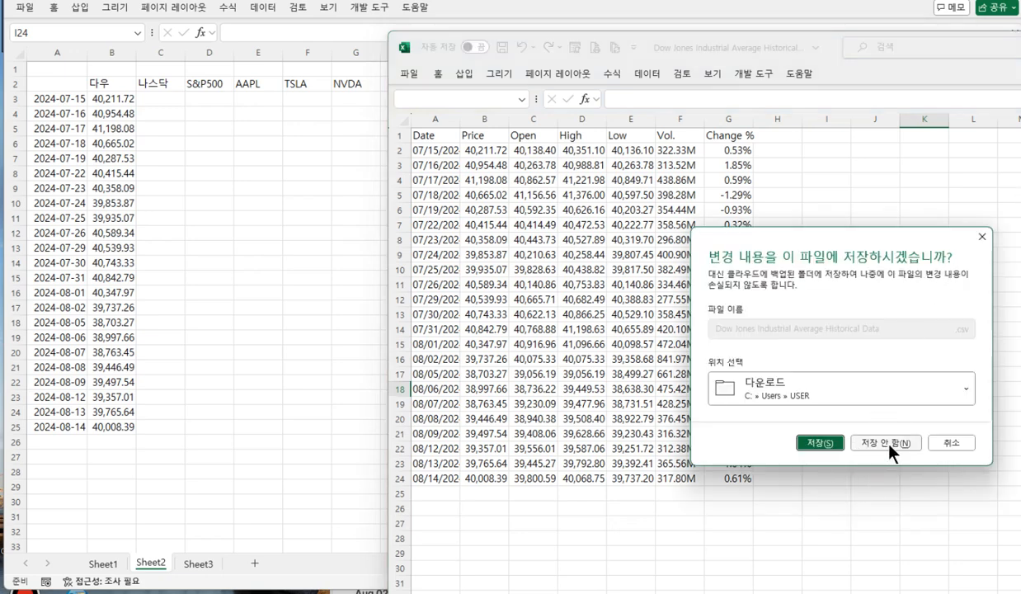
left_click(887, 446)
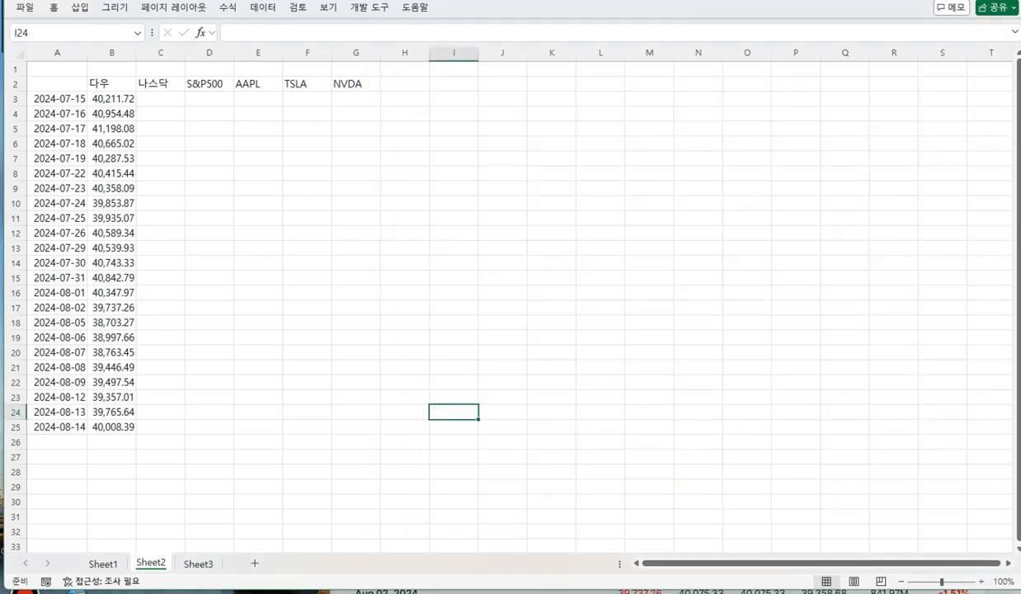
Step: Switch to the browser and go back to Investing.com's major indices list to open the Nasdaq historical data page
key("alt+Tab")
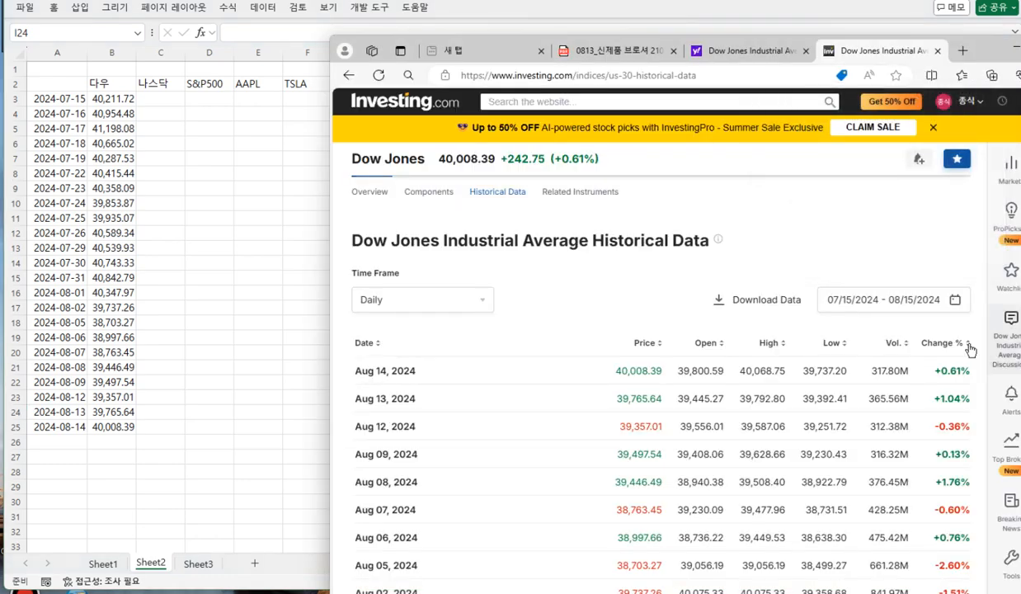
left_click(348, 75)
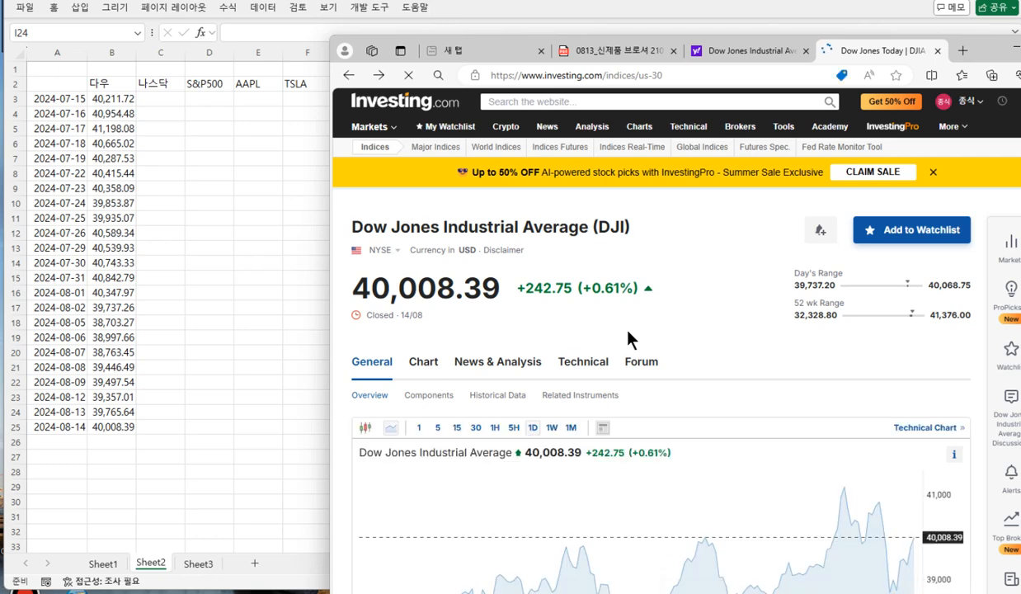
scroll(789, 413, "down", 1)
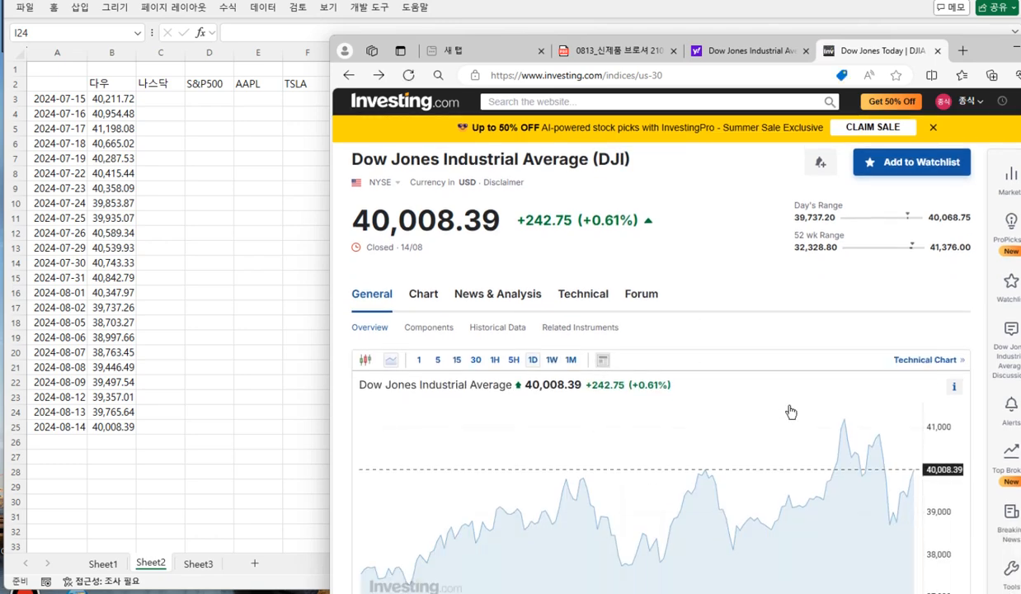
left_click(348, 75)
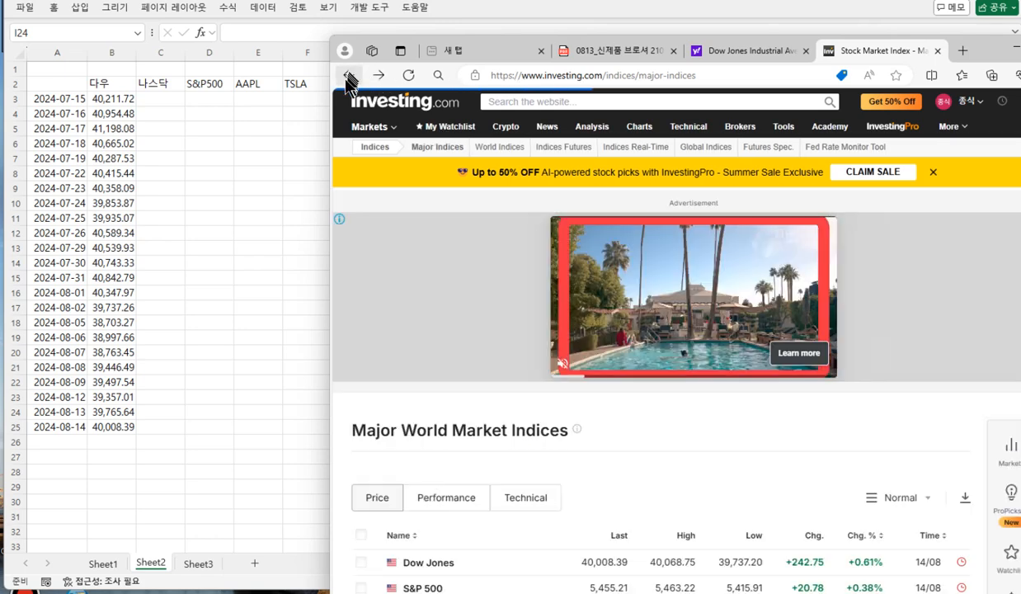
scroll(547, 517, "down", 3)
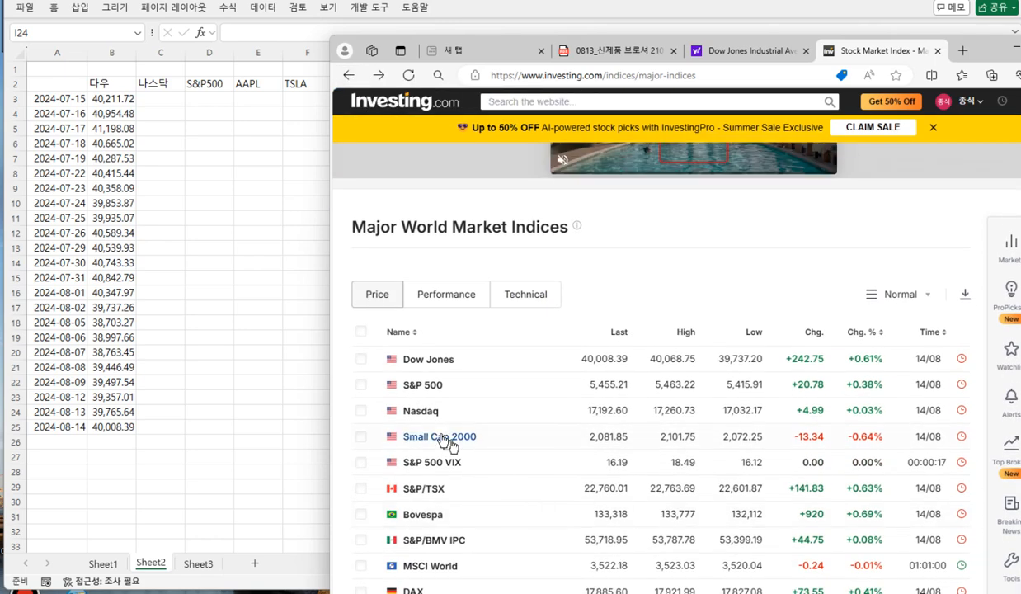
left_click(425, 411)
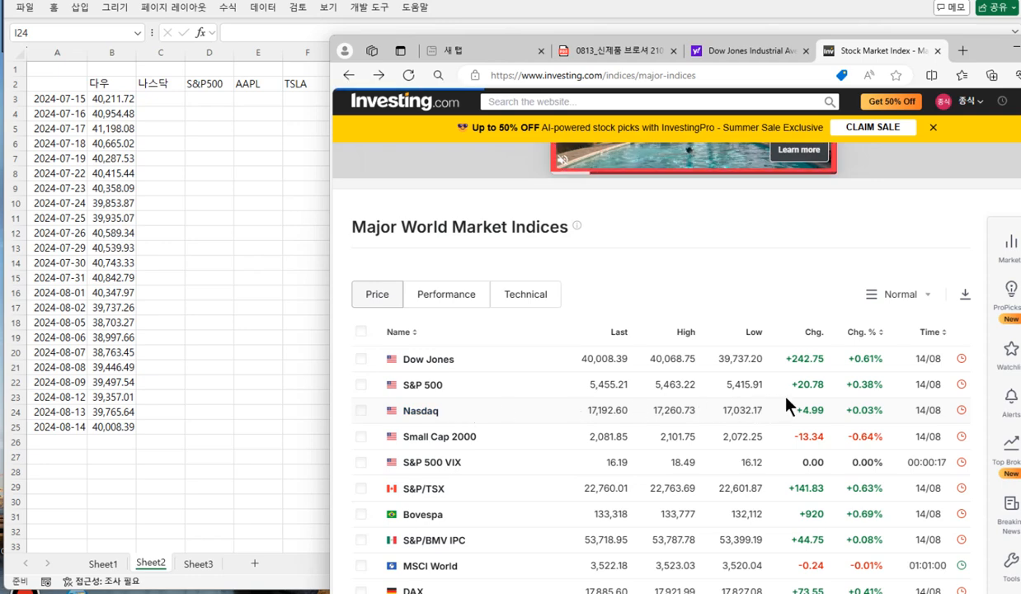
scroll(743, 483, "down", 3)
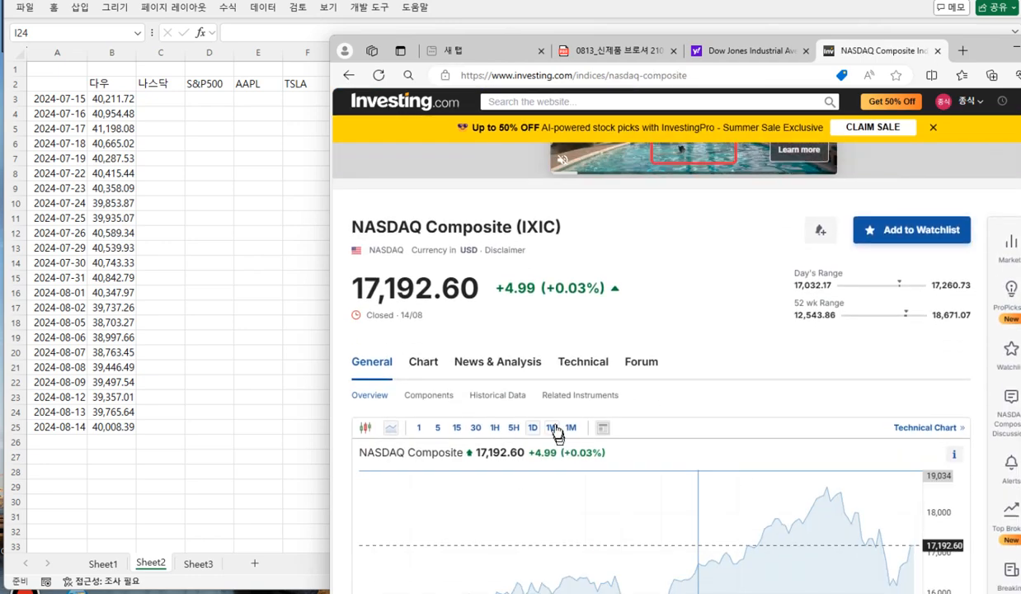
left_click(496, 397)
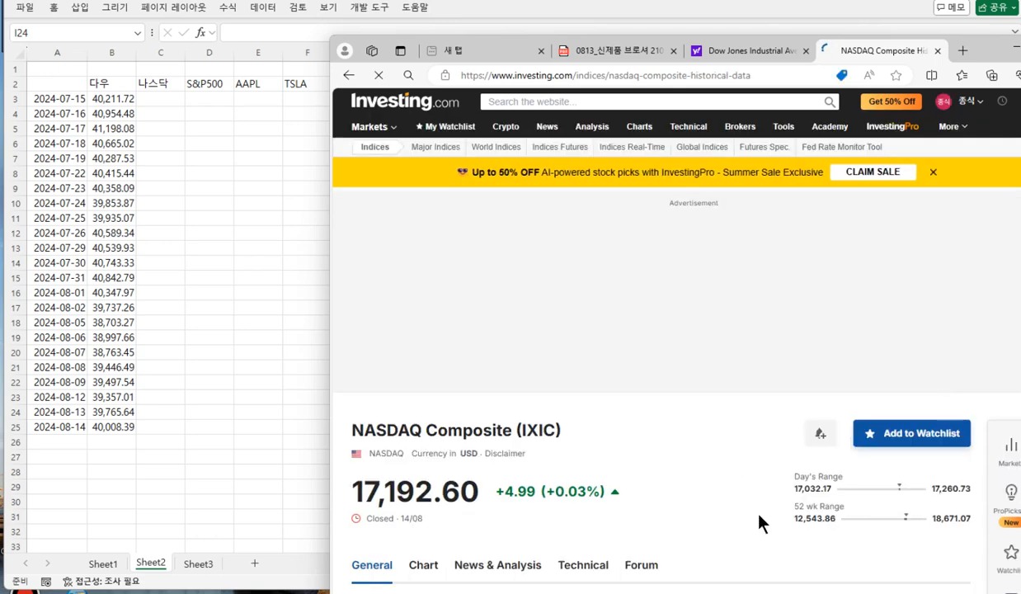
Step: Download the daily NASDAQ Composite historical data for 07/15/2024 - 08/15/2024 and open the downloaded CSV file
scroll(758, 518, "down", 2)
scroll(759, 521, "down", 2)
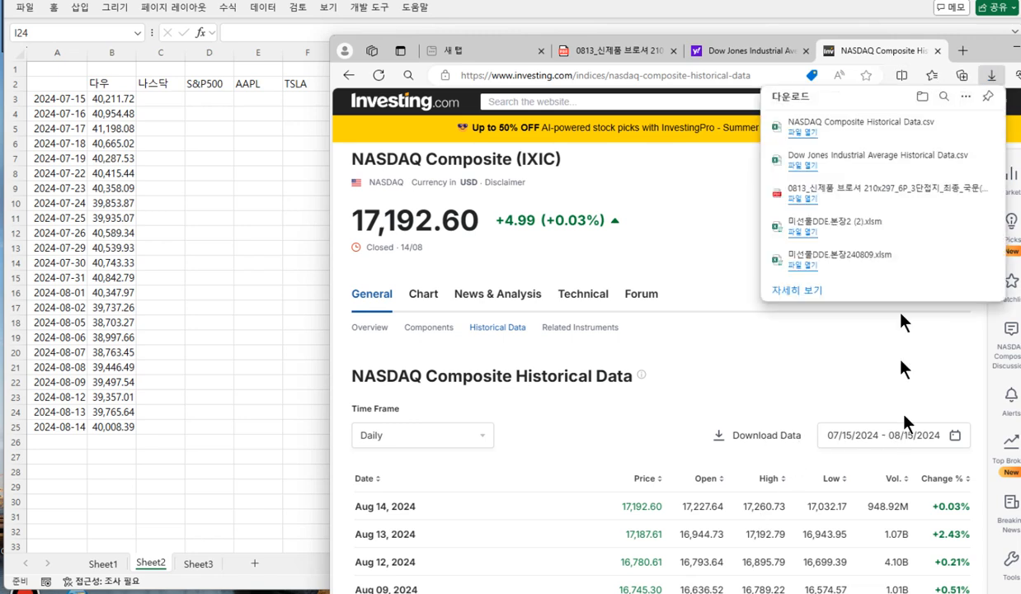
left_click(800, 133)
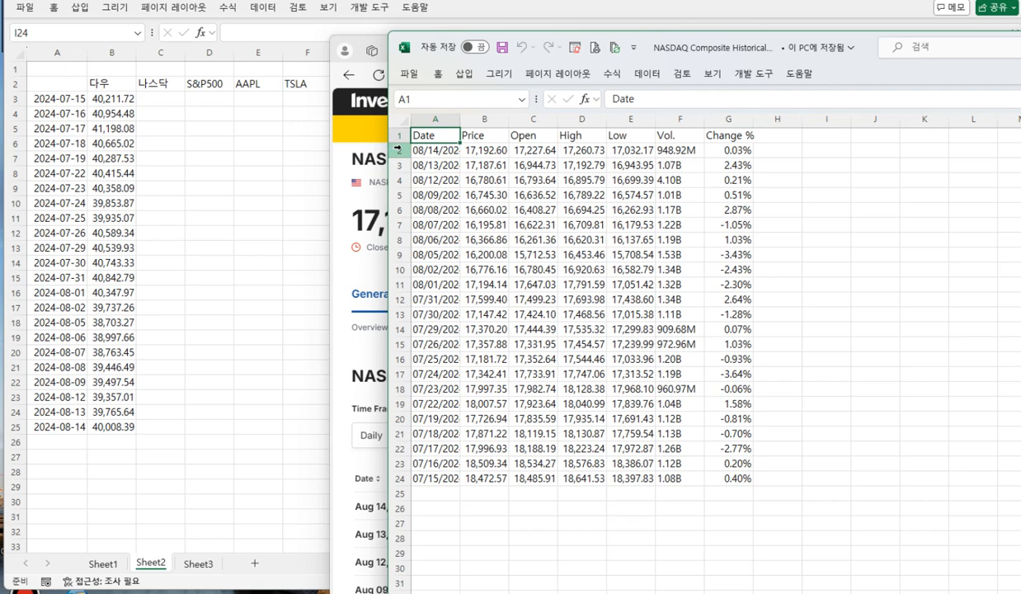
Step: Sort rows 2 to 24 of the NASDAQ data by the dates in column A in ascending order, without a header row
left_click_drag(398, 150, 443, 476)
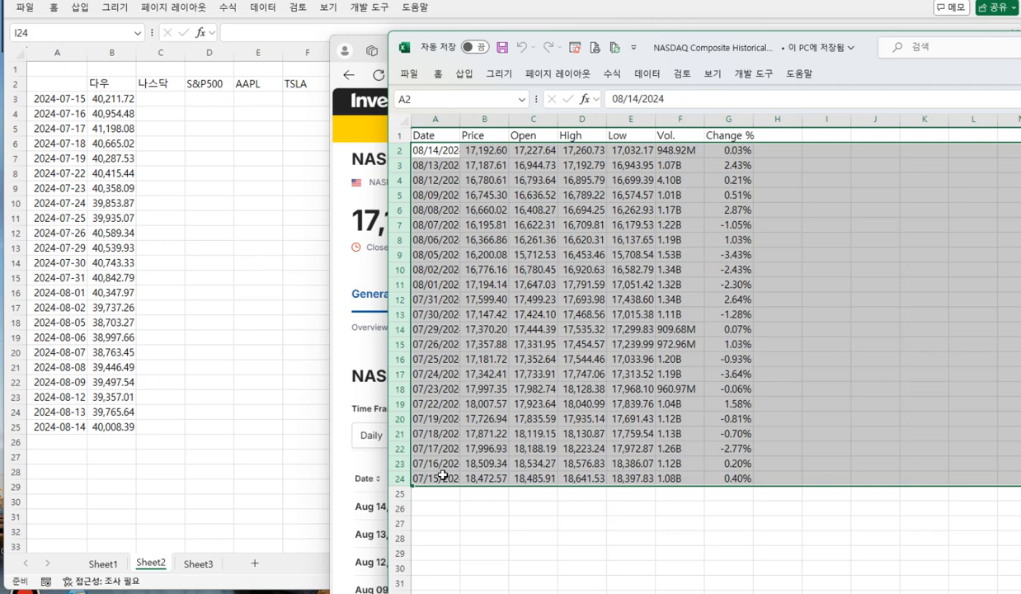
left_click(642, 71)
left_click(923, 123)
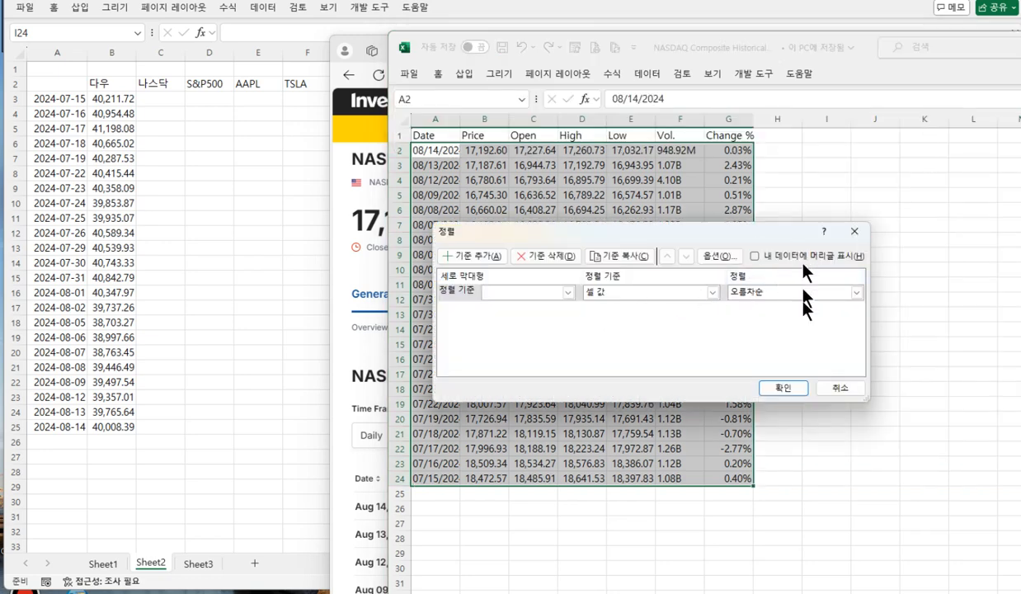
left_click(568, 292)
left_click(536, 305)
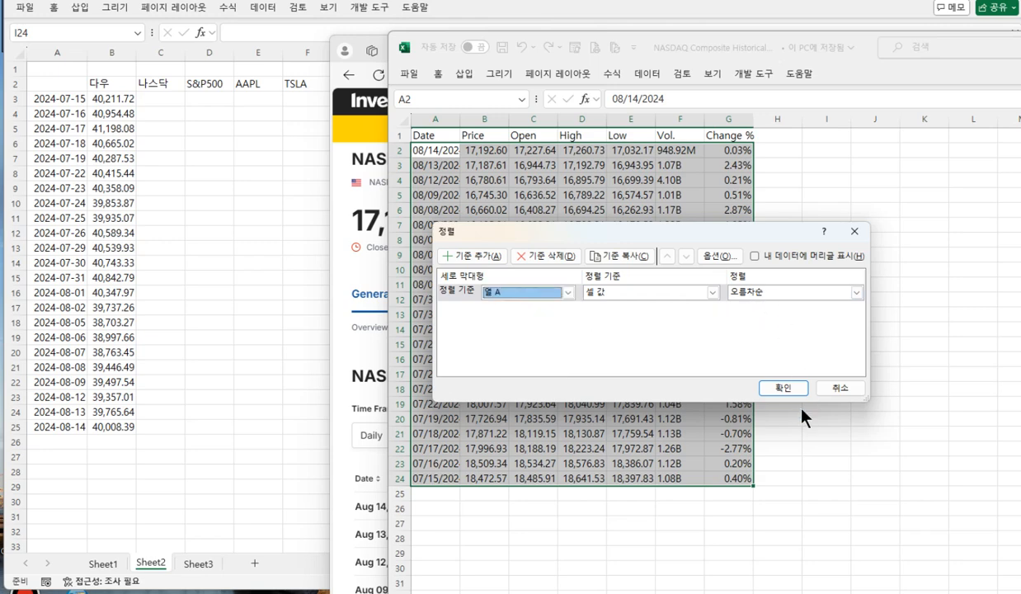
left_click(783, 388)
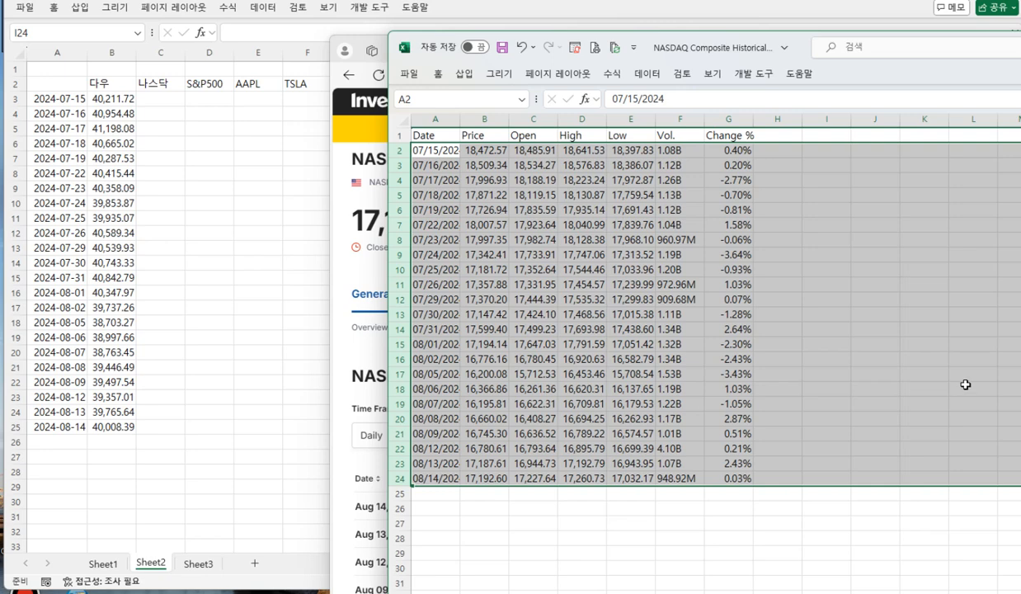
Step: Copy the NASDAQ prices in B2:B24 and paste them into Sheet2 of the DDE workbook starting at cell C3
left_click_drag(486, 151, 496, 483)
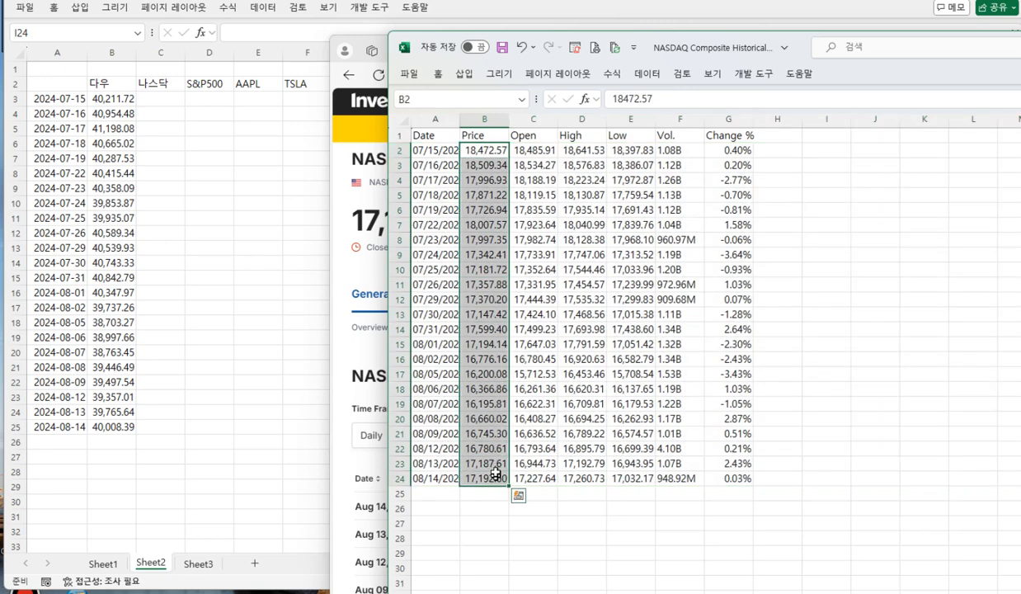
right_click(487, 200)
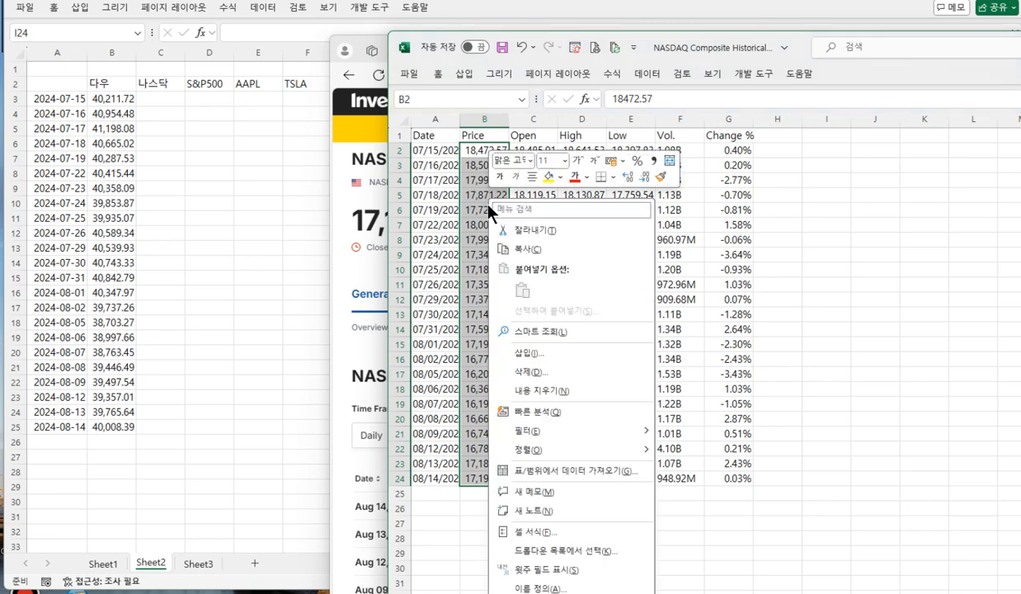
left_click(532, 250)
left_click(309, 155)
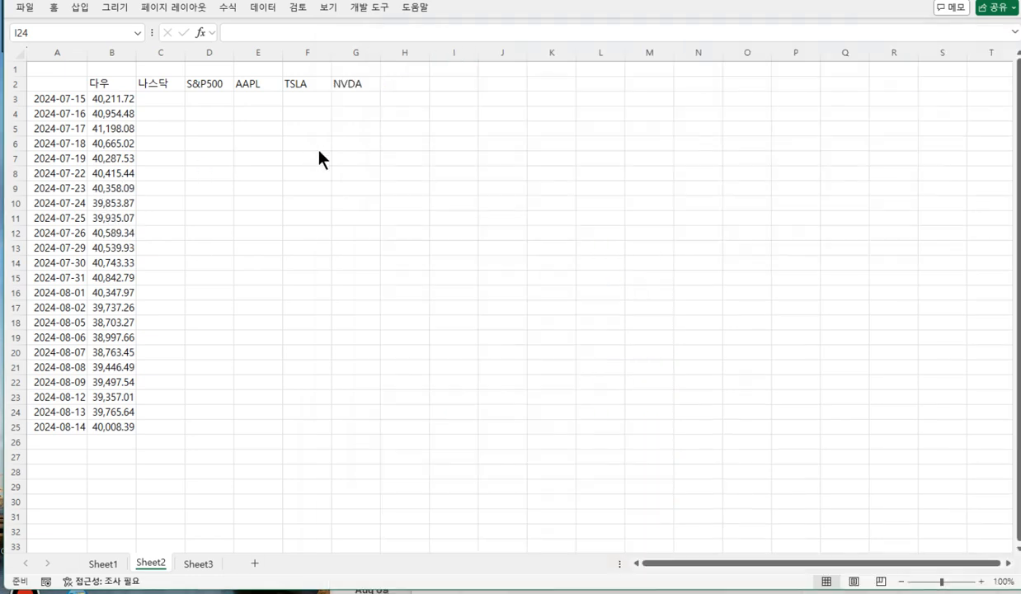
left_click(164, 99)
right_click(165, 100)
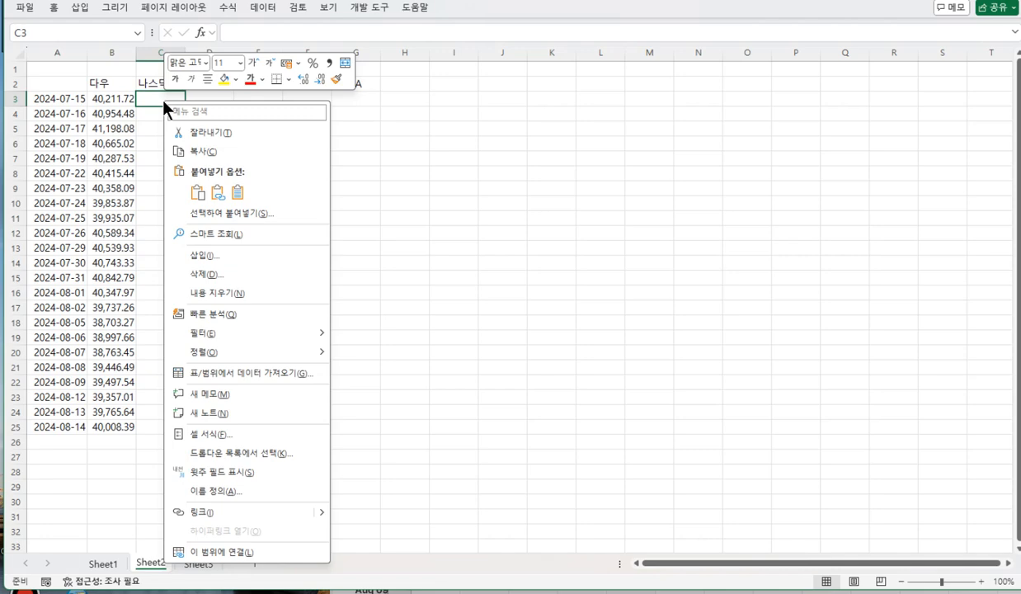
left_click(197, 193)
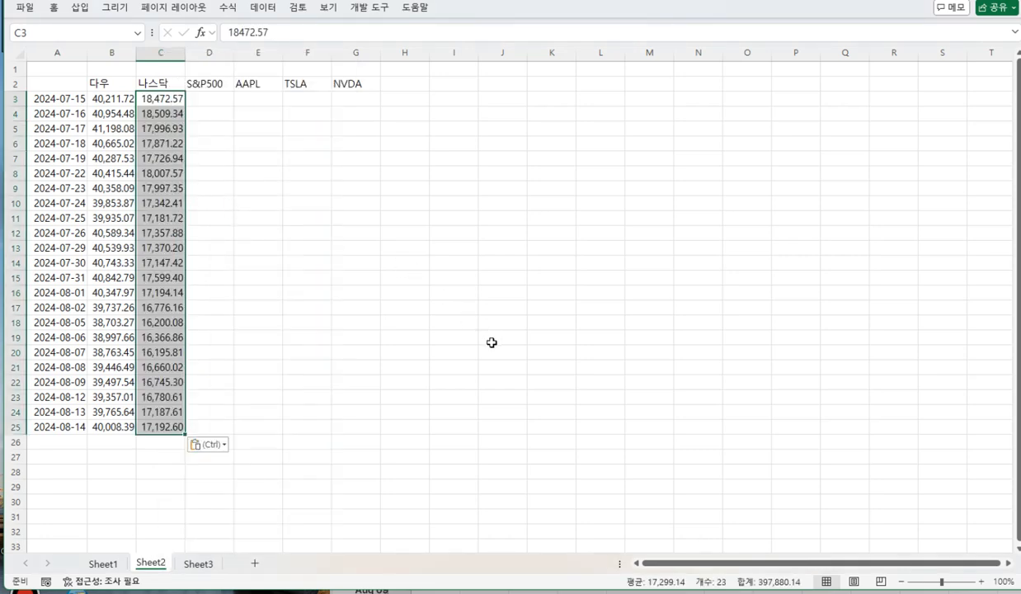
Step: Close the NASDAQ Composite historical data file without saving the changes and switch to the browser
left_click(1019, 293)
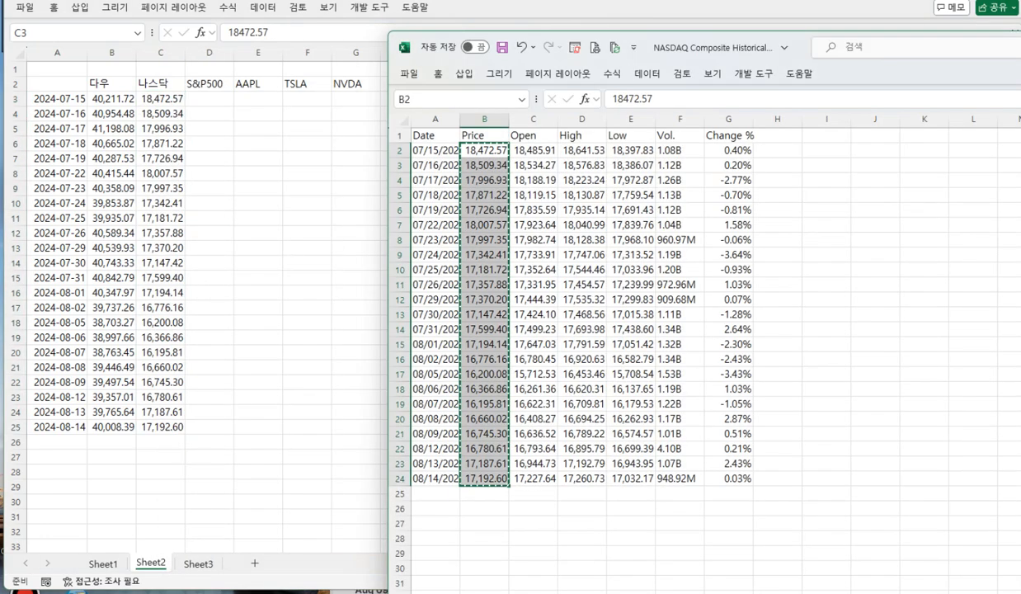
left_click(1020, 270)
key("Escape")
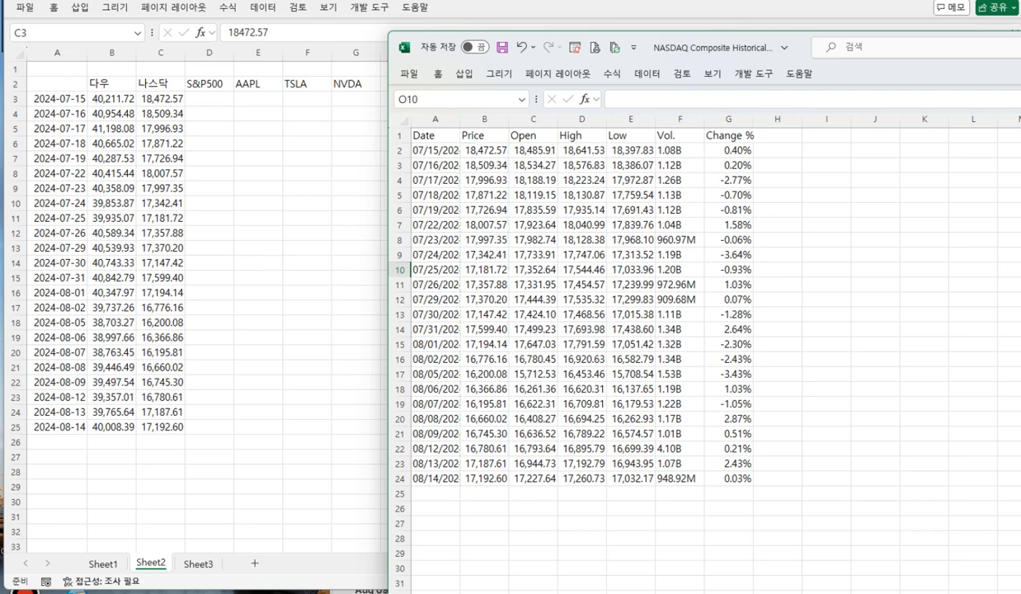
key("alt+F4")
left_click(858, 441)
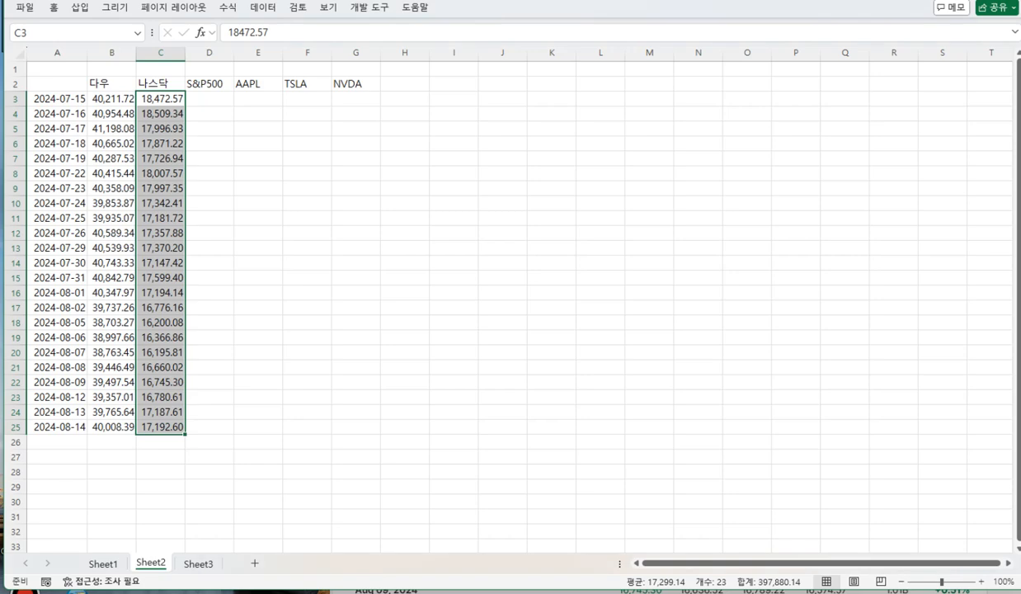
key("alt+Tab")
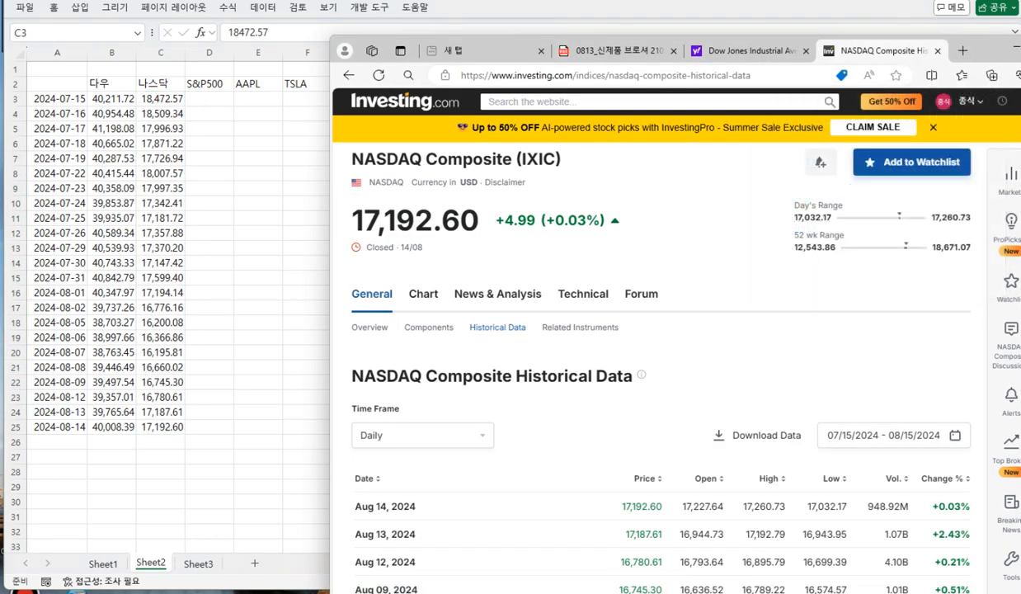
Step: Try to go back to Investing.com's major indices list, and return to the NASDAQ Composite historical data page
left_click(349, 75)
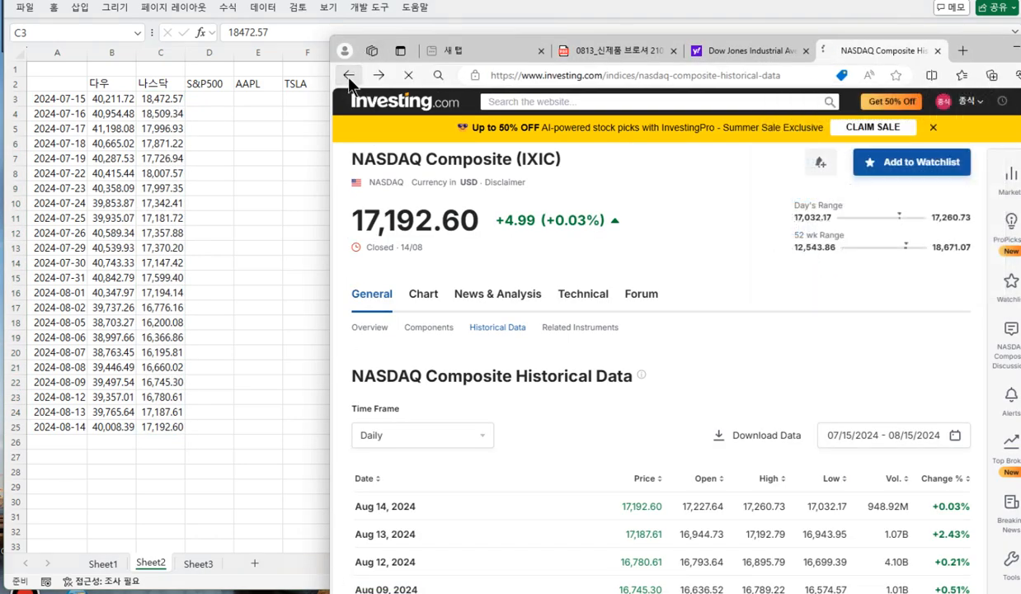
left_click(350, 76)
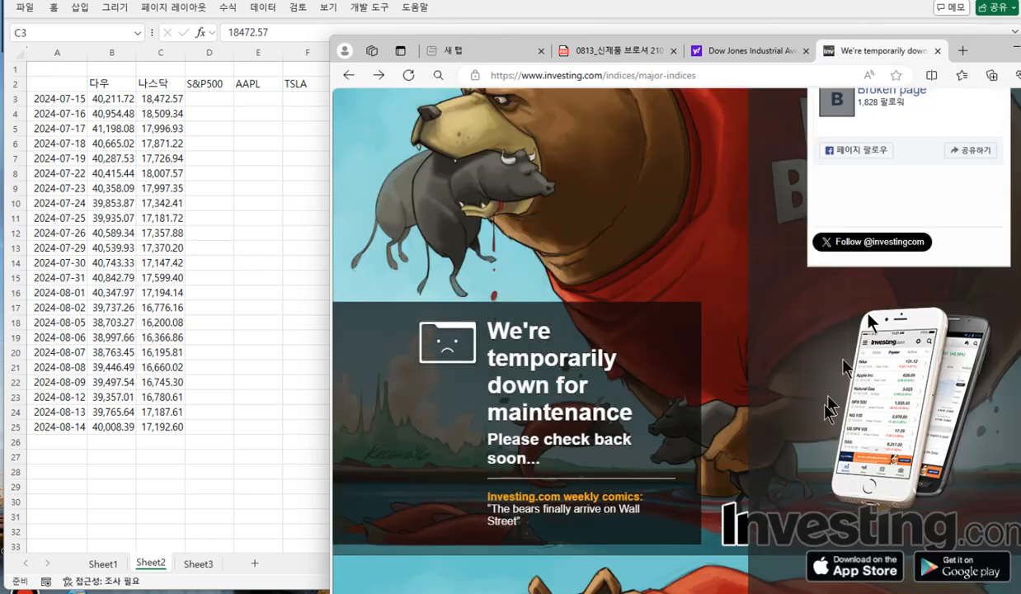
scroll(798, 366, "up", 1)
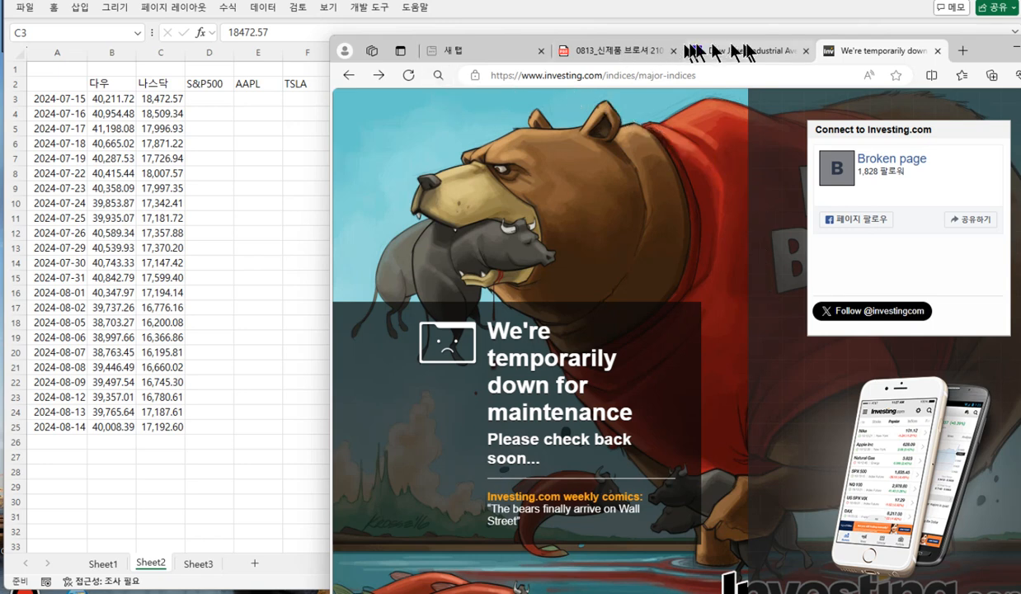
left_click(378, 75)
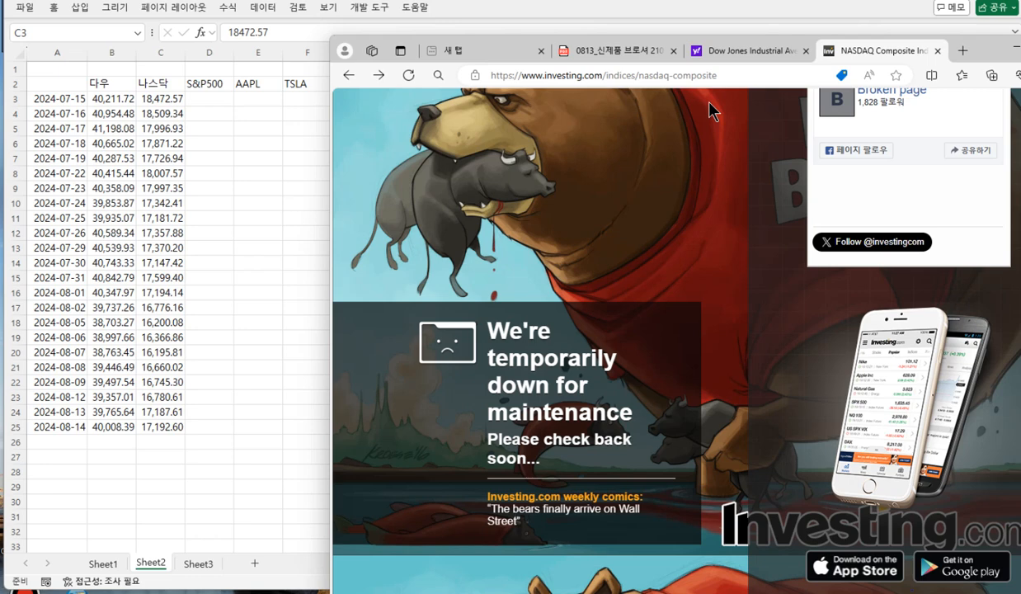
left_click(379, 77)
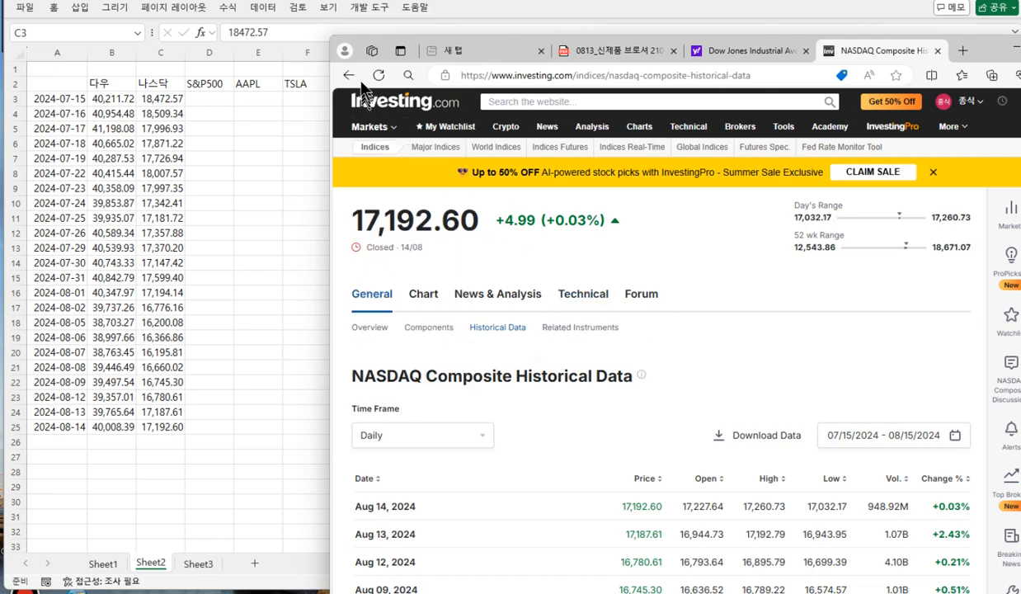
Step: Open Investing.com's major indices list and go to the S&P 500 historical data page
mouse_move(378, 126)
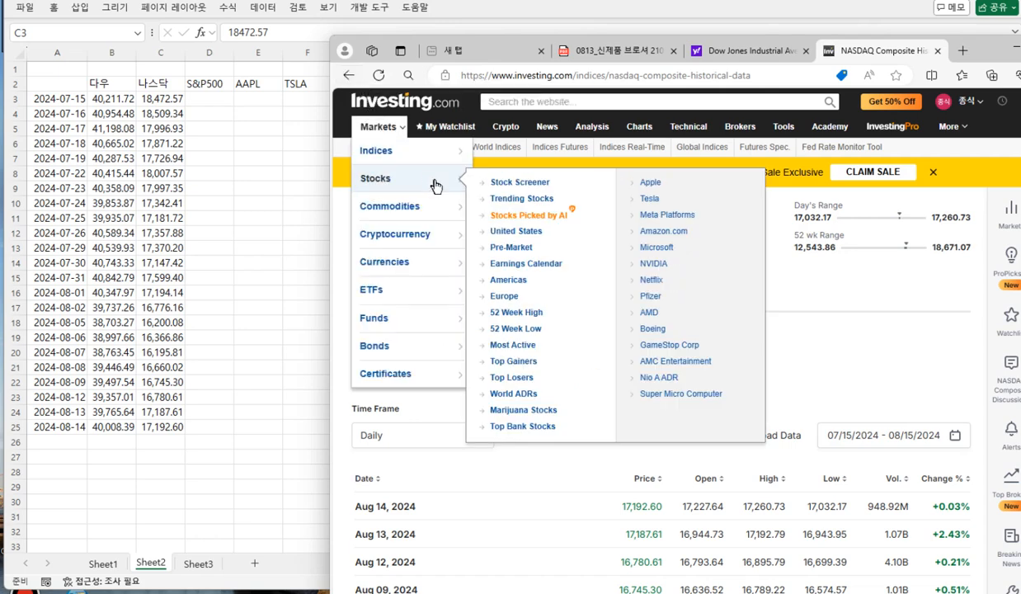
mouse_move(387, 161)
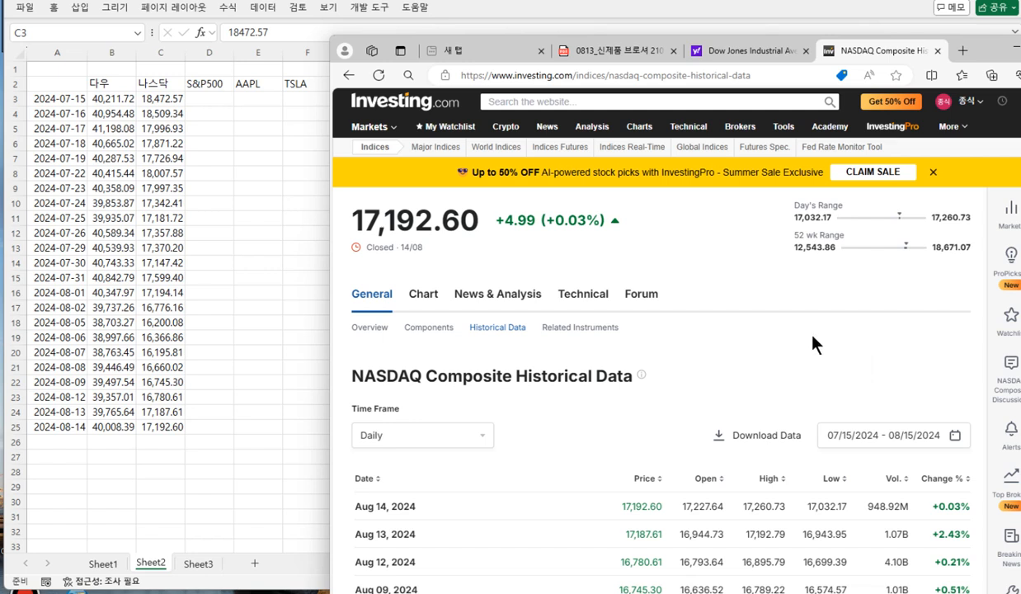
left_click(434, 151)
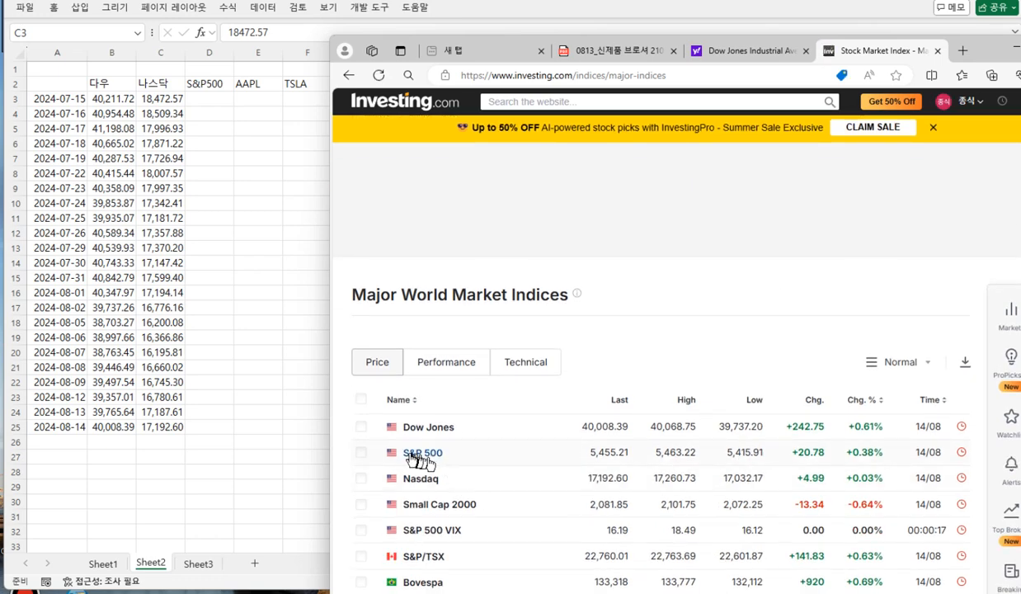
left_click(422, 451)
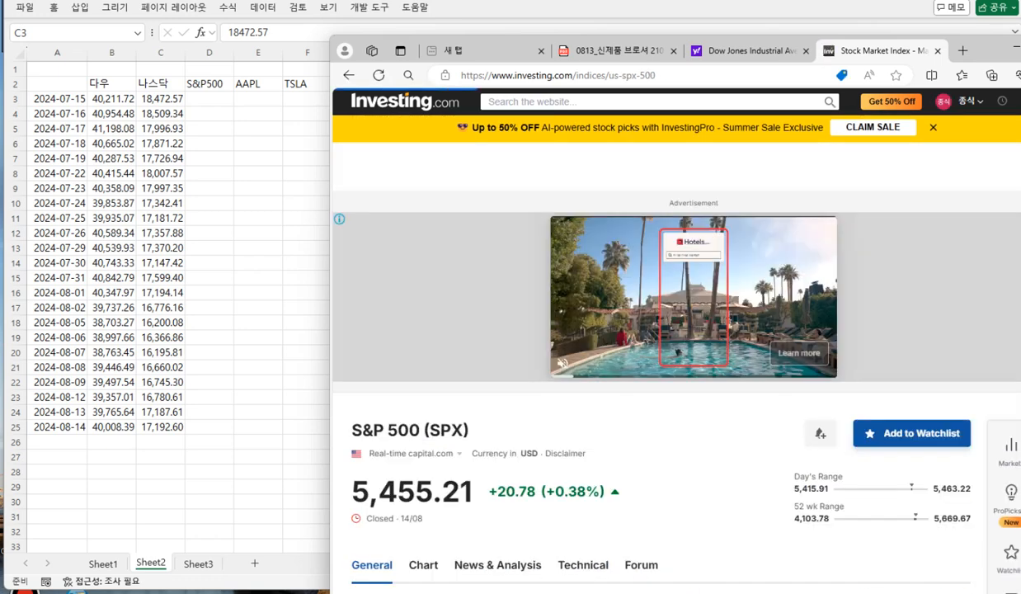
scroll(815, 521, "down", 3)
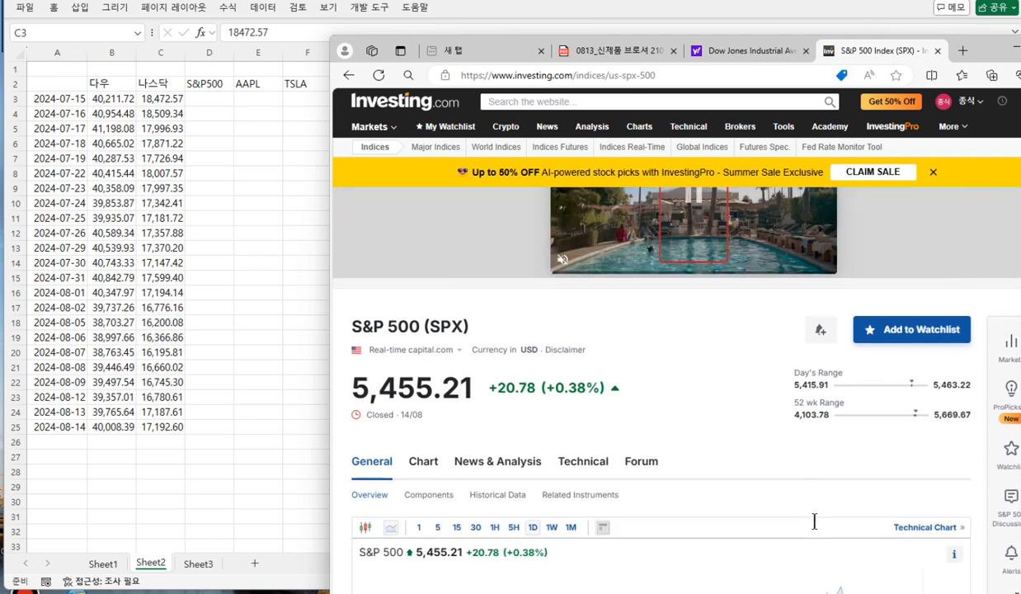
left_click(497, 398)
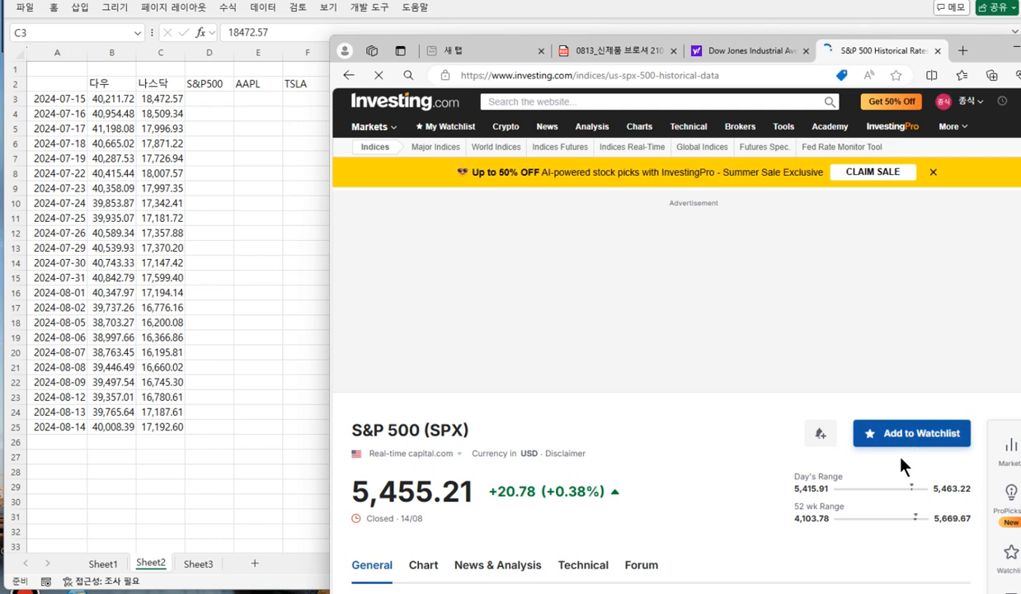
Step: Download the daily S&P 500 historical data for 07/15/2024 - 08/15/2024 and open the downloaded CSV file
scroll(869, 438, "down", 2)
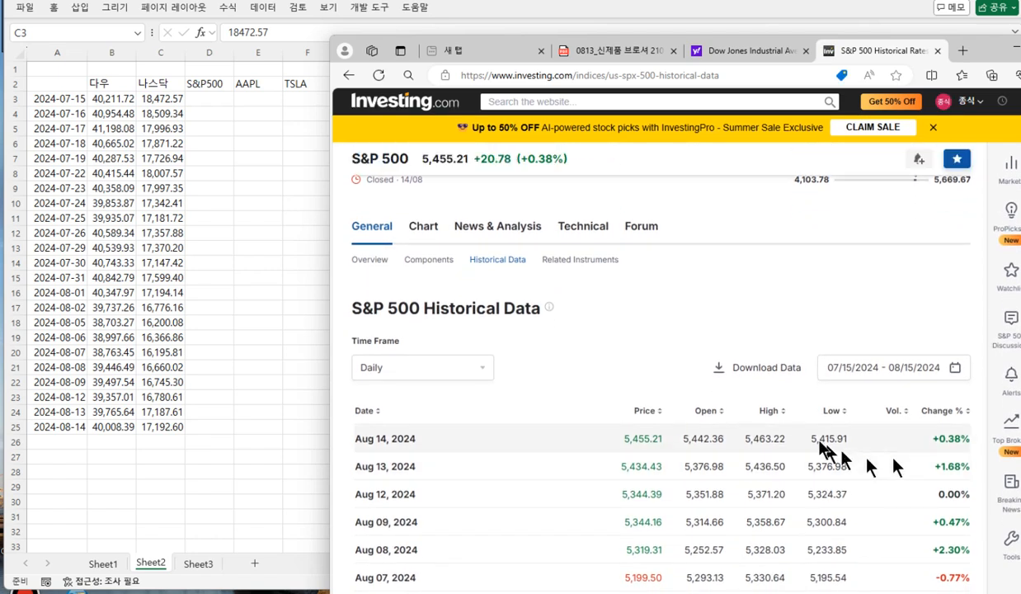
left_click(766, 368)
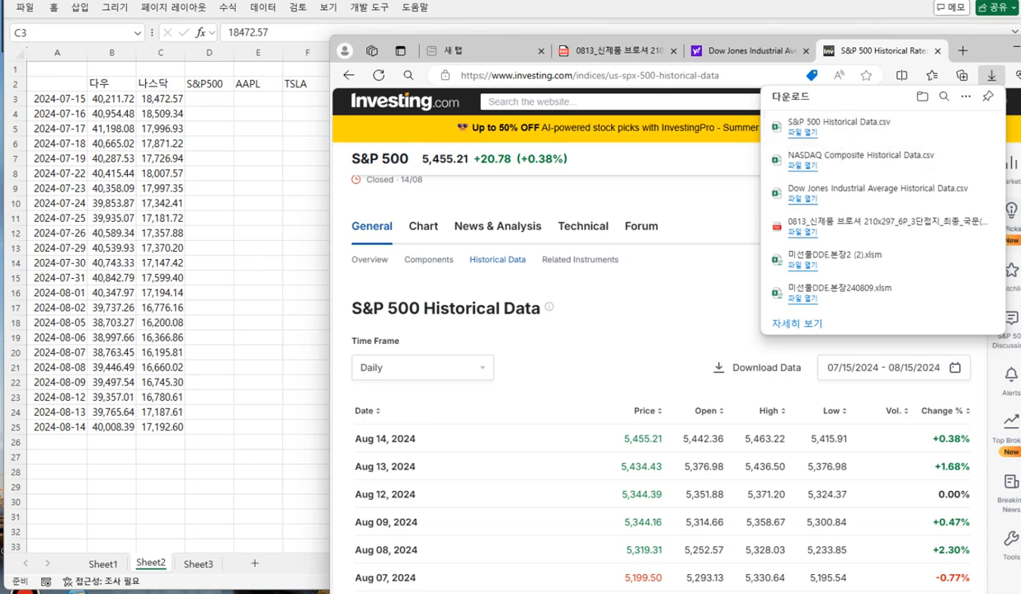
left_click(805, 133)
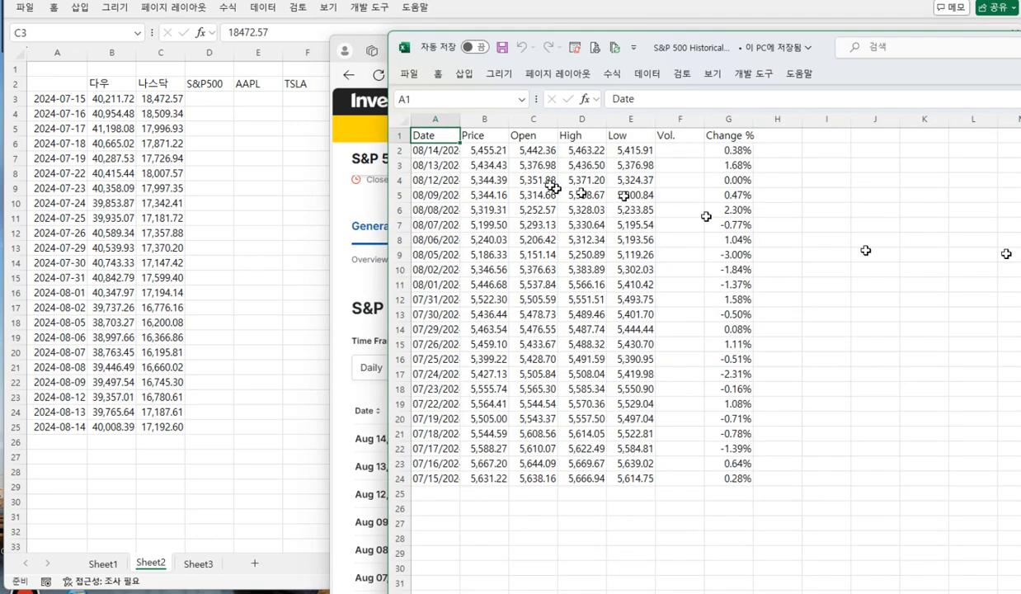
Step: Sort rows 2 to 24 of the S&P 500 data by the dates in column A in ascending order, without a header row
left_click_drag(400, 150, 454, 474)
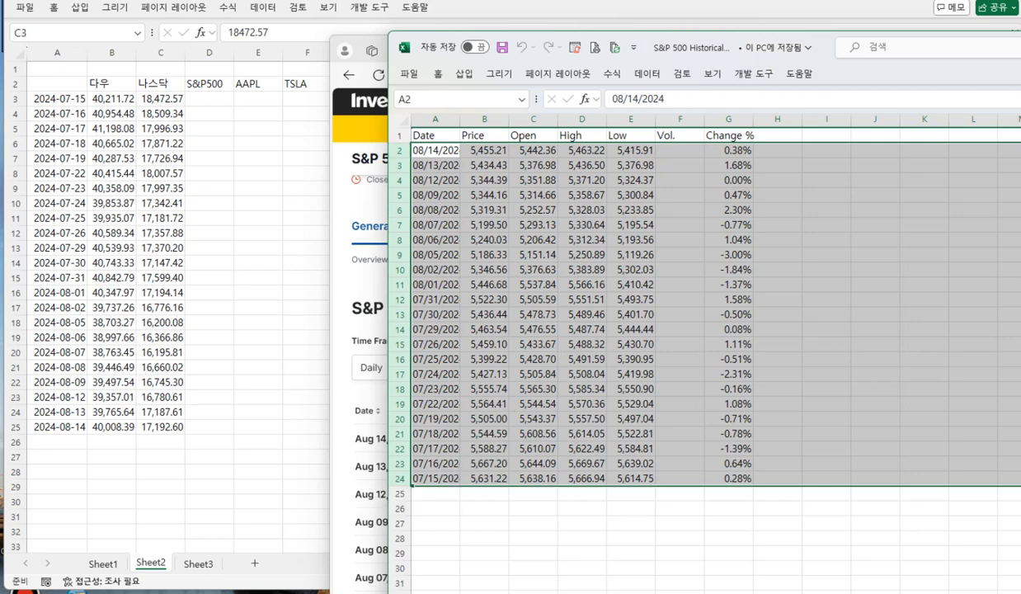
left_click(651, 74)
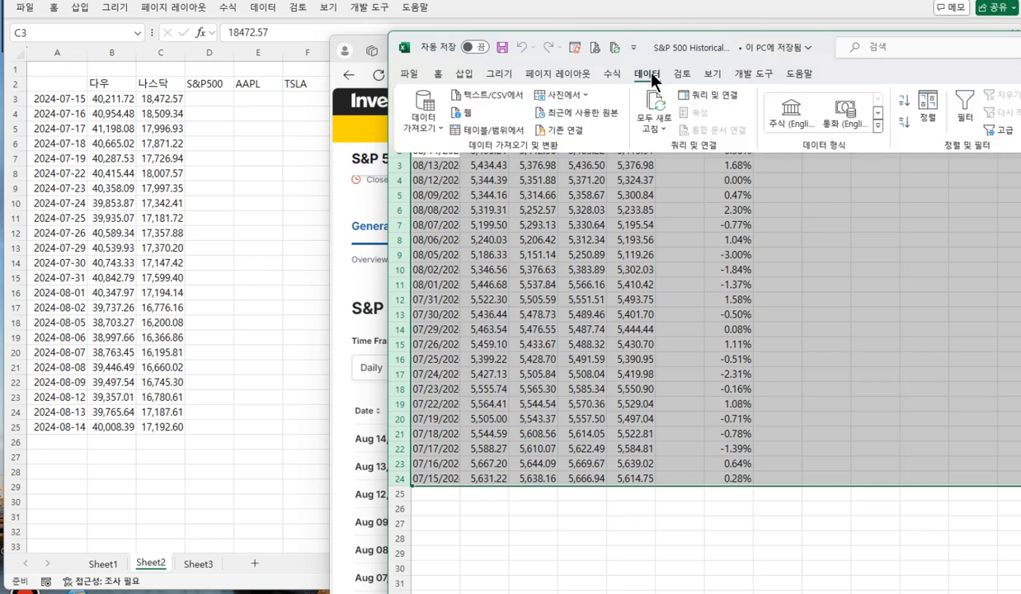
left_click(928, 106)
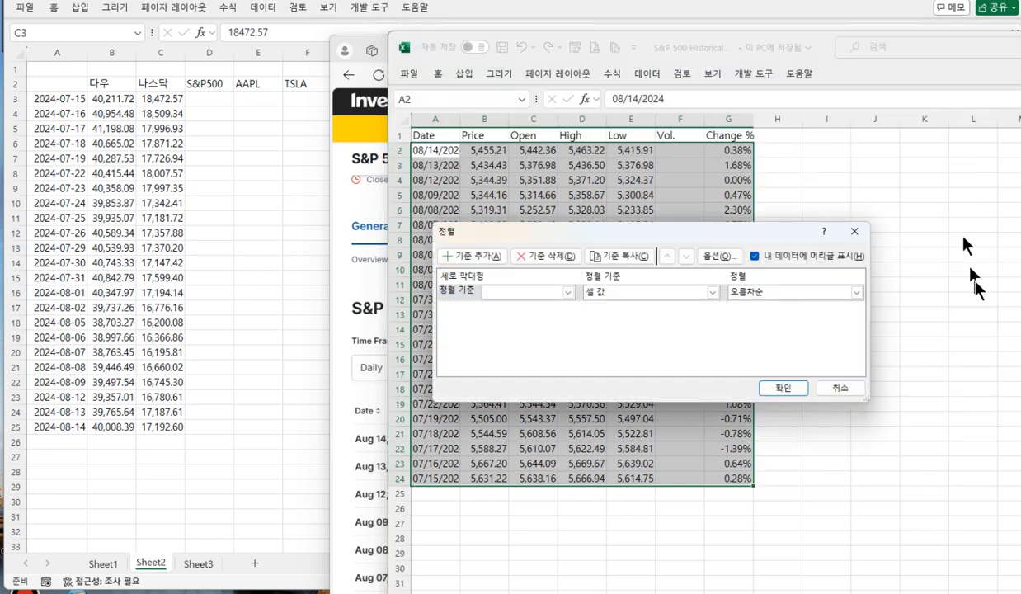
left_click(797, 256)
left_click(567, 293)
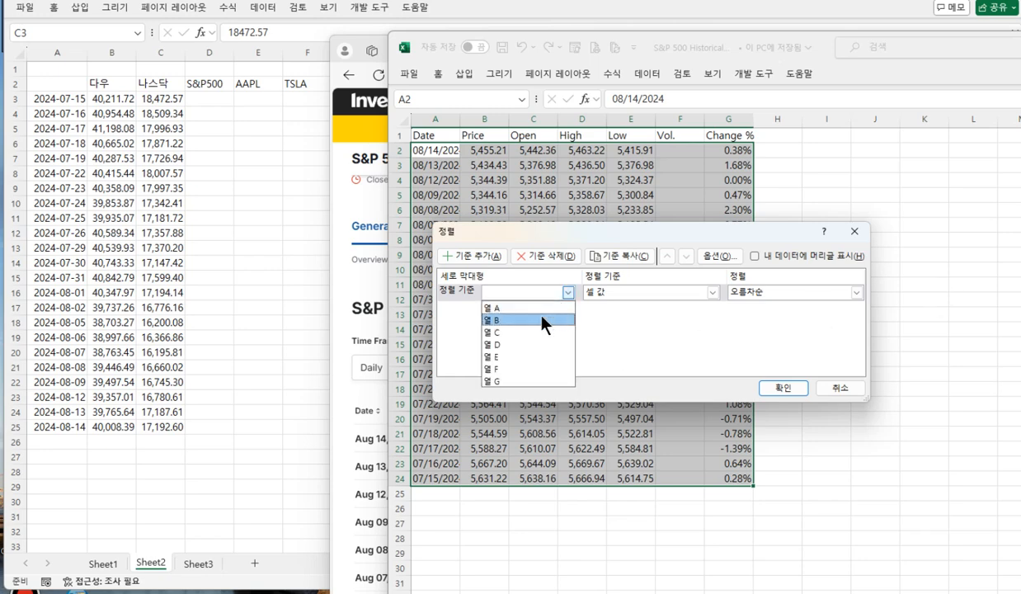
left_click(512, 307)
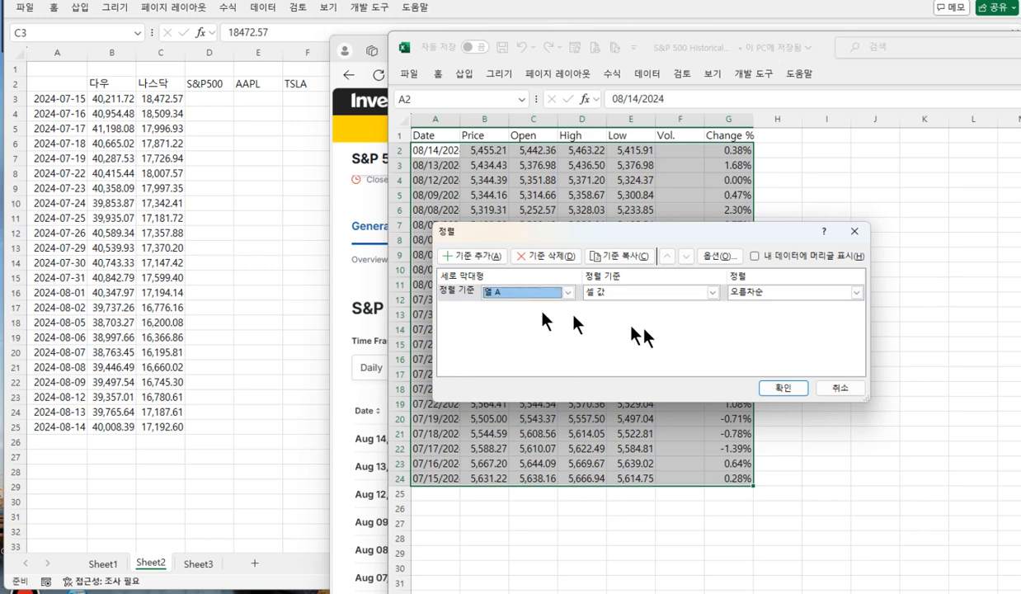
left_click(782, 387)
Step: Copy the S&P 500 prices in B2:B24 and paste them into Sheet2 of the DDE workbook starting at cell D3
left_click_drag(489, 150, 499, 478)
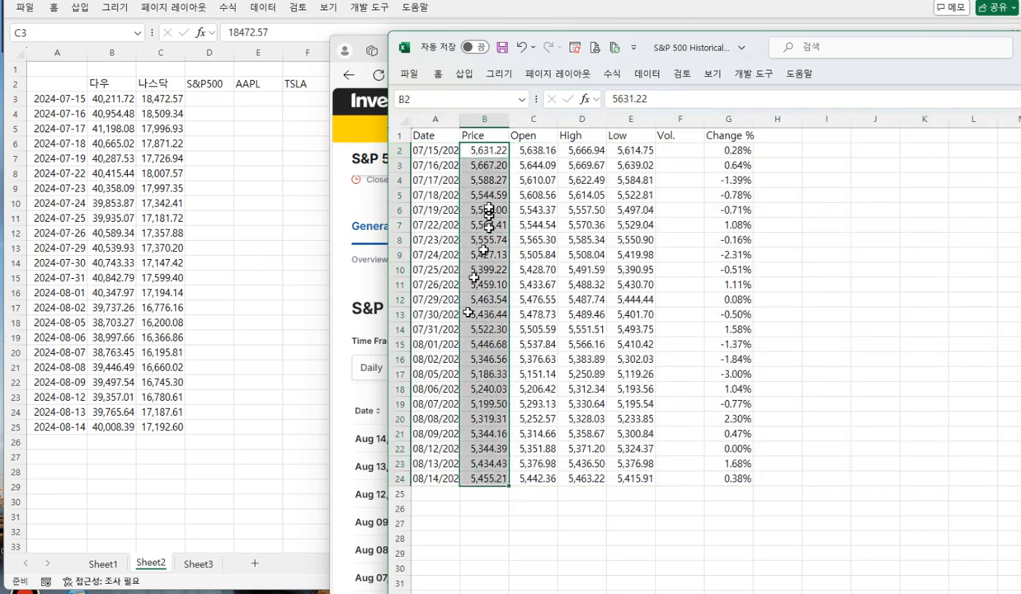
right_click(477, 198)
left_click(516, 241)
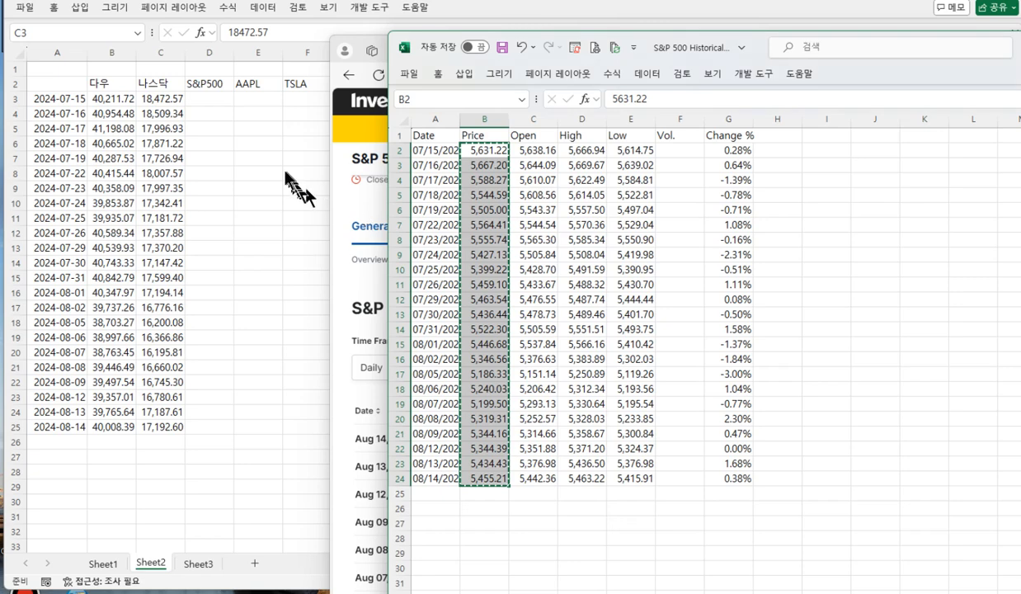
key("alt+Tab")
left_click(218, 103)
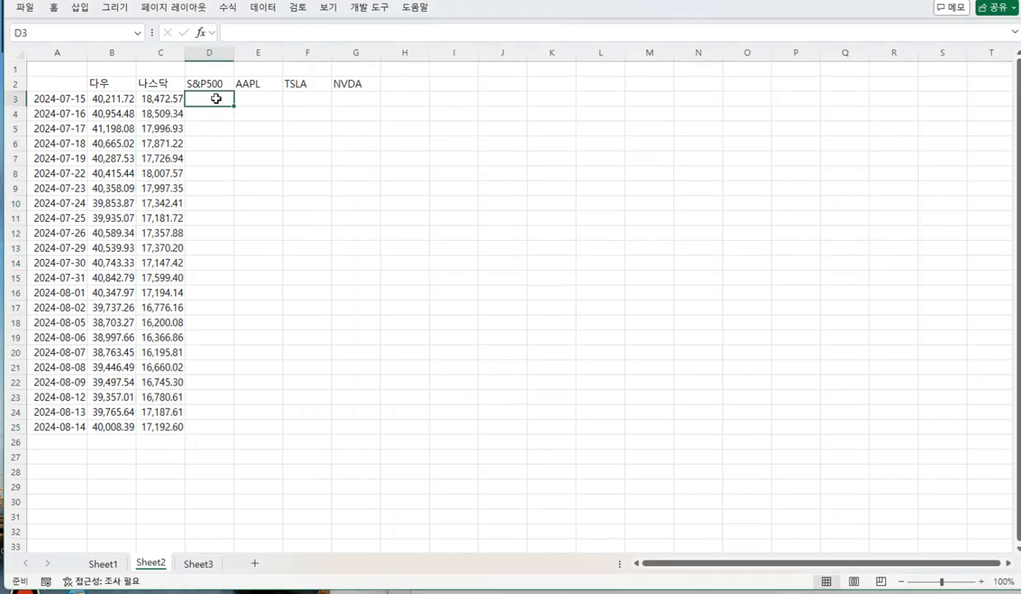
right_click(217, 99)
left_click(247, 191)
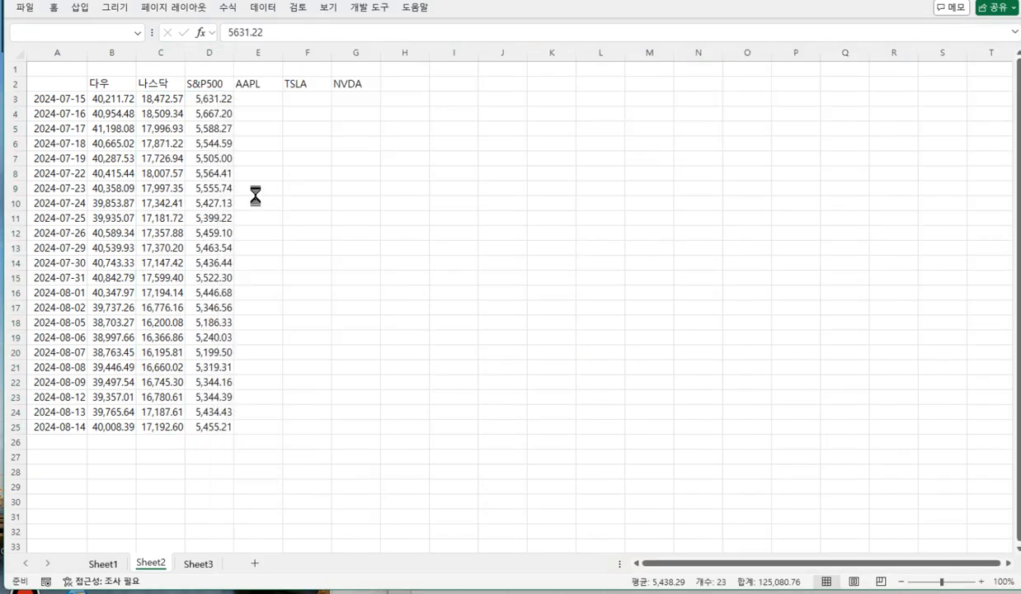
left_click(462, 293)
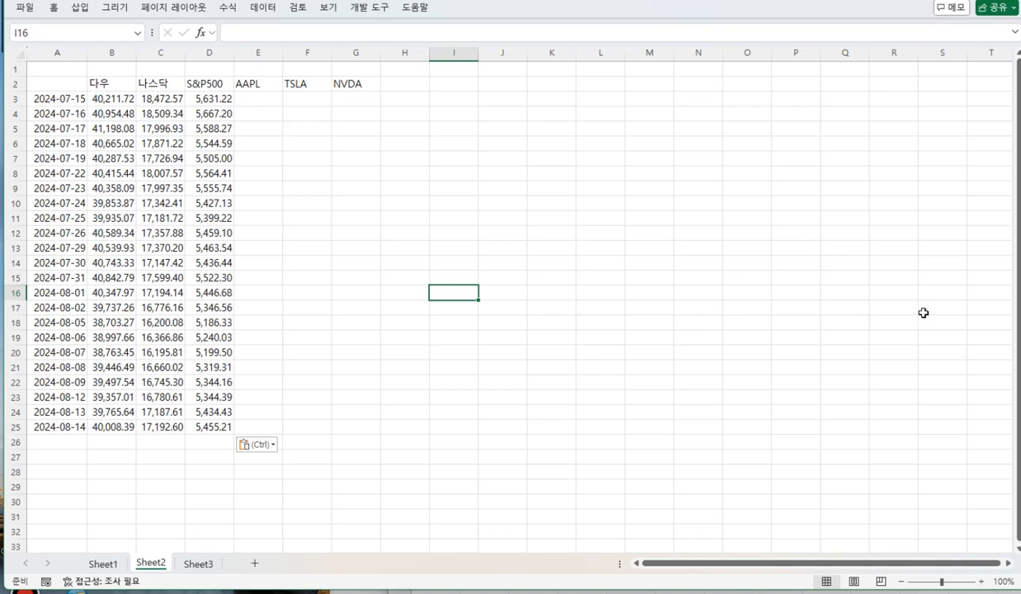
key("Escape")
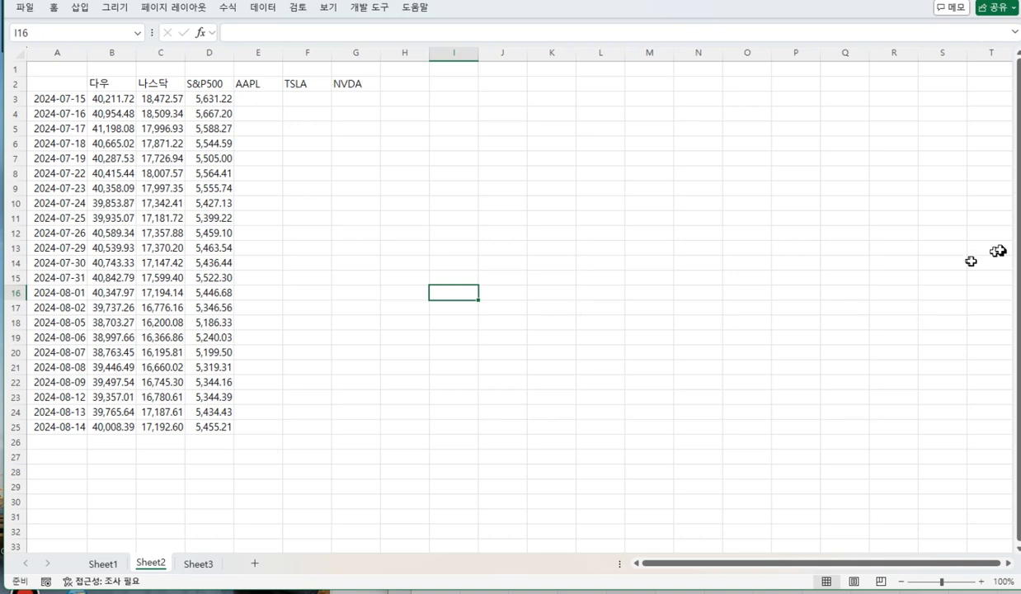
Step: Close the S&P 500 historical data CSV without saving the changes
key("alt+Tab")
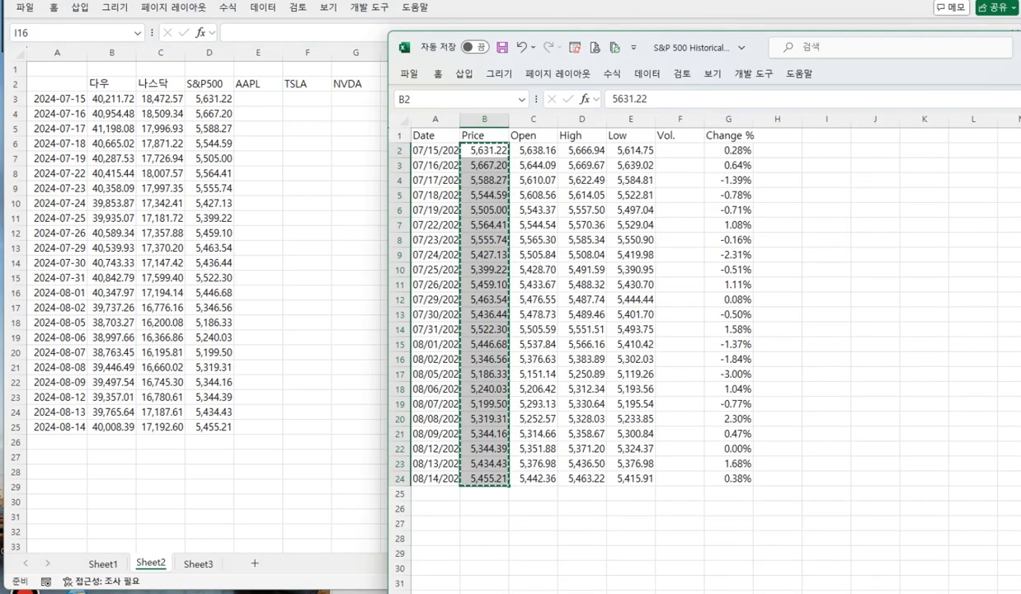
key("ctrl+w")
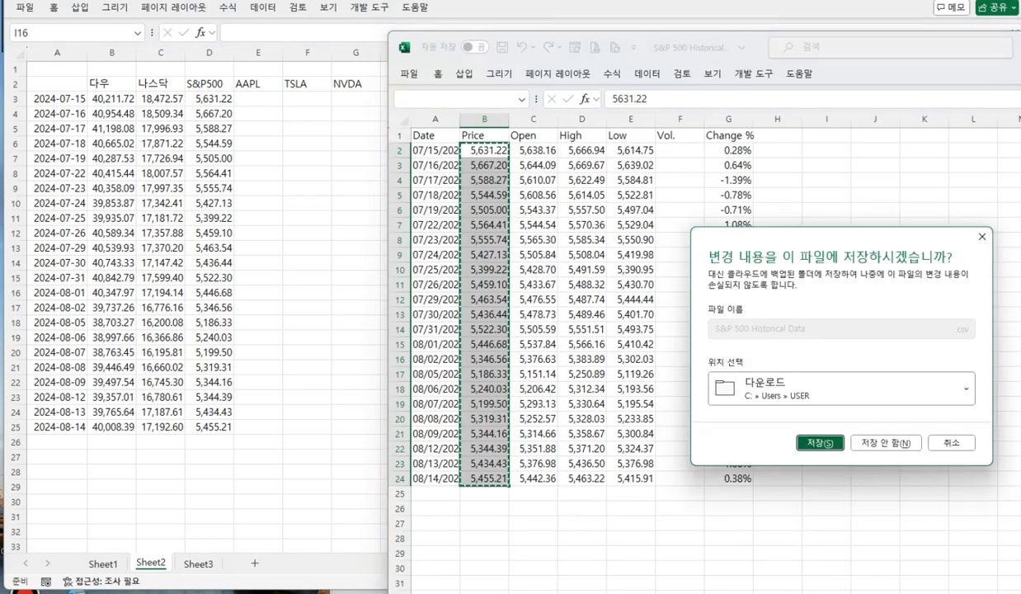
left_click(882, 441)
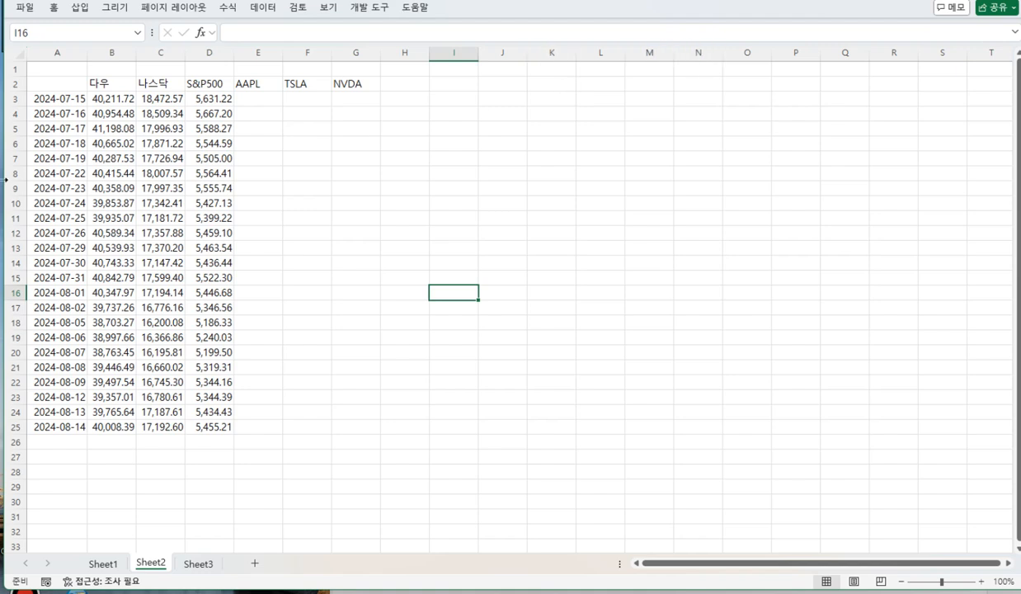
Step: Open the recent workbook rtusstocks(_3M)백업, place it beside the DDE workbook and show its M.T sheet
left_click(25, 10)
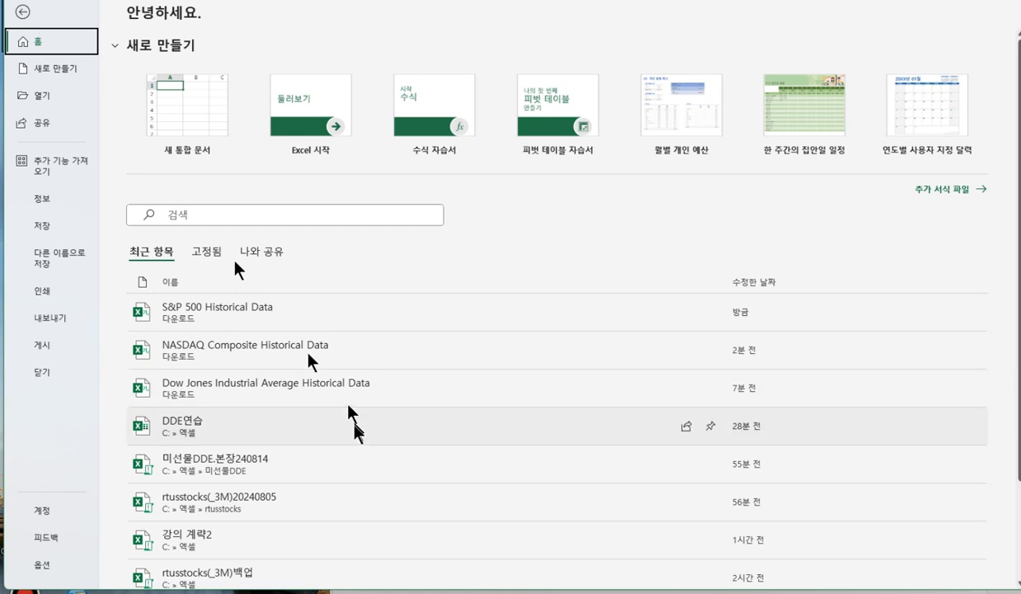
scroll(355, 433, "down", 1)
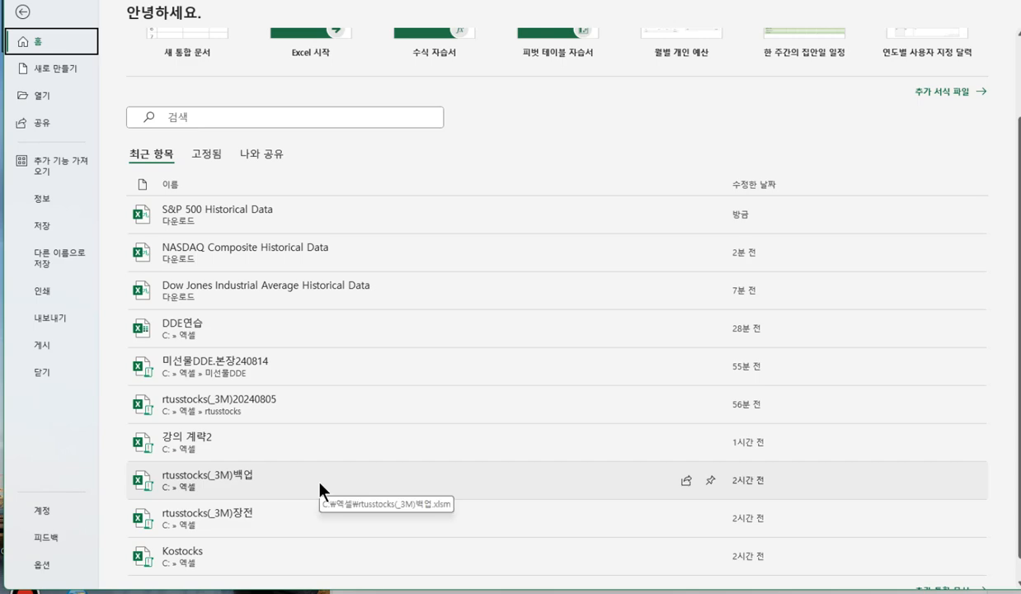
left_click(319, 483)
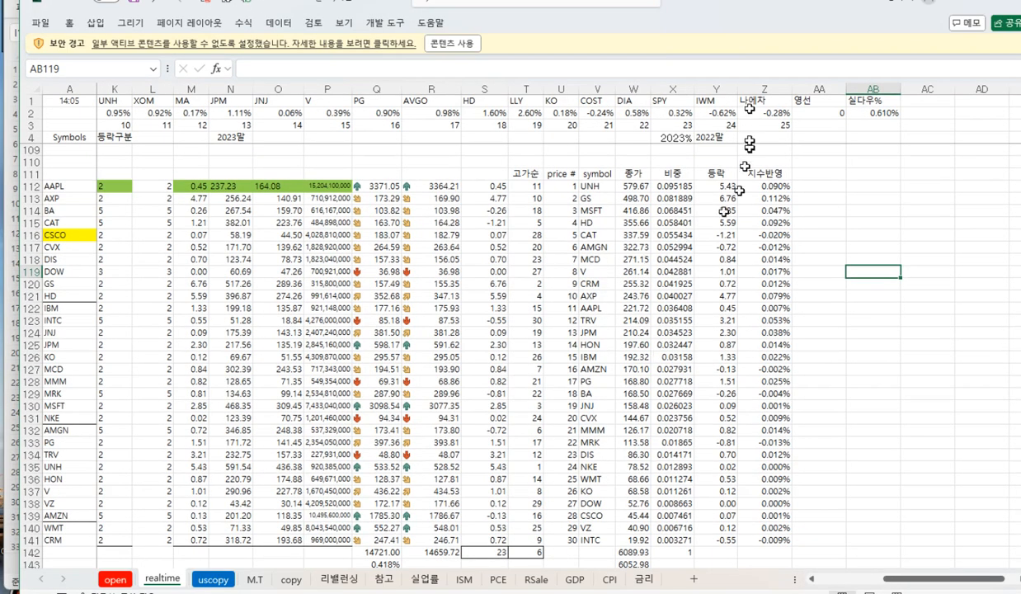
left_click_drag(674, 25, 961, 26)
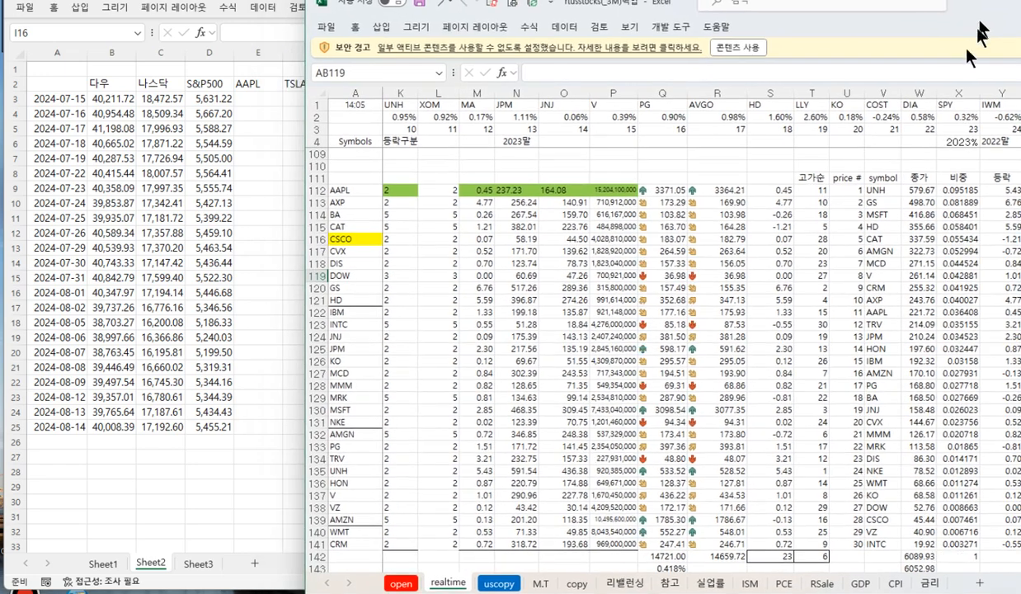
left_click(541, 583)
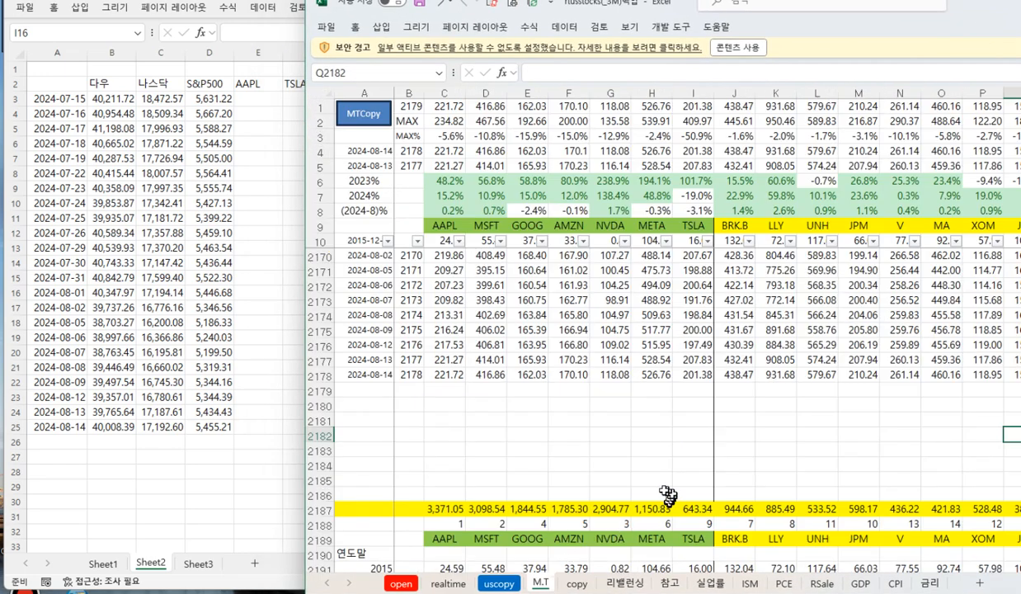
Step: Copy the AAPL prices in C2156:C2178 of the M.T sheet and paste them into Sheet2 of the DDE workbook at E3
scroll(558, 471, "up", 3)
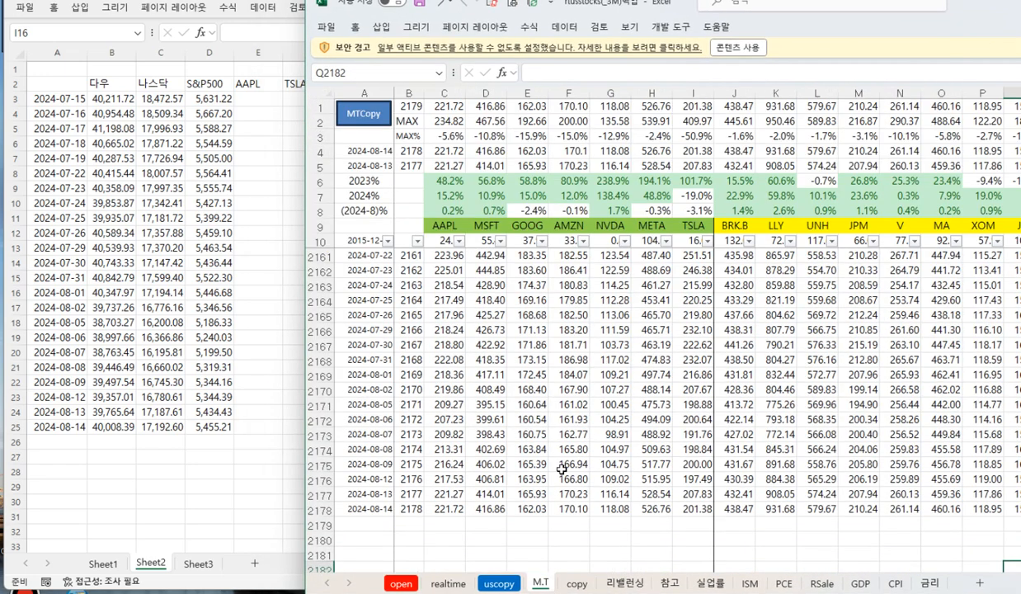
scroll(561, 469, "up", 2)
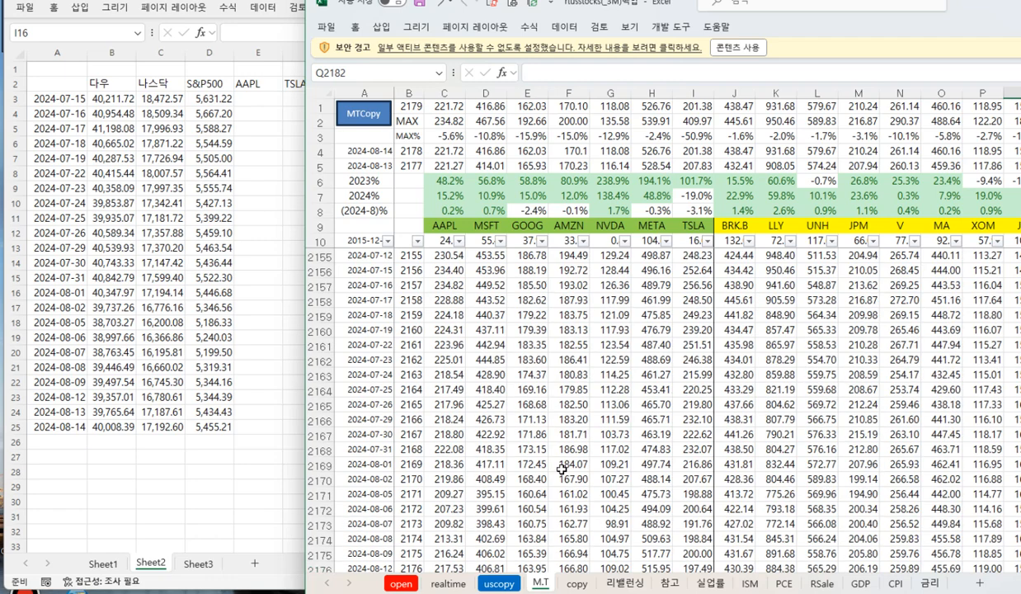
left_click_drag(445, 270, 453, 537)
right_click(445, 367)
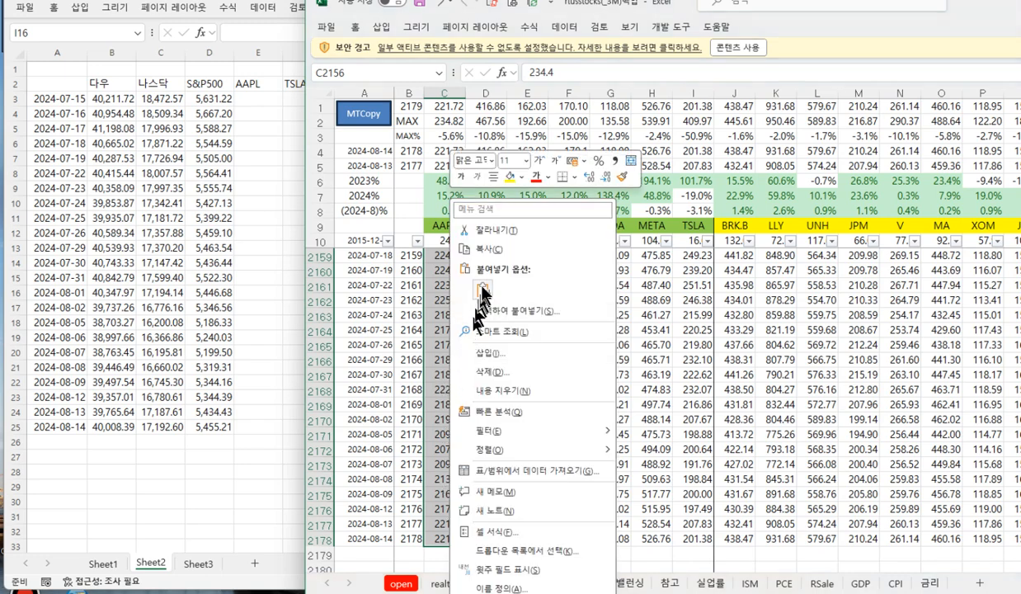
left_click(490, 260)
left_click(277, 147)
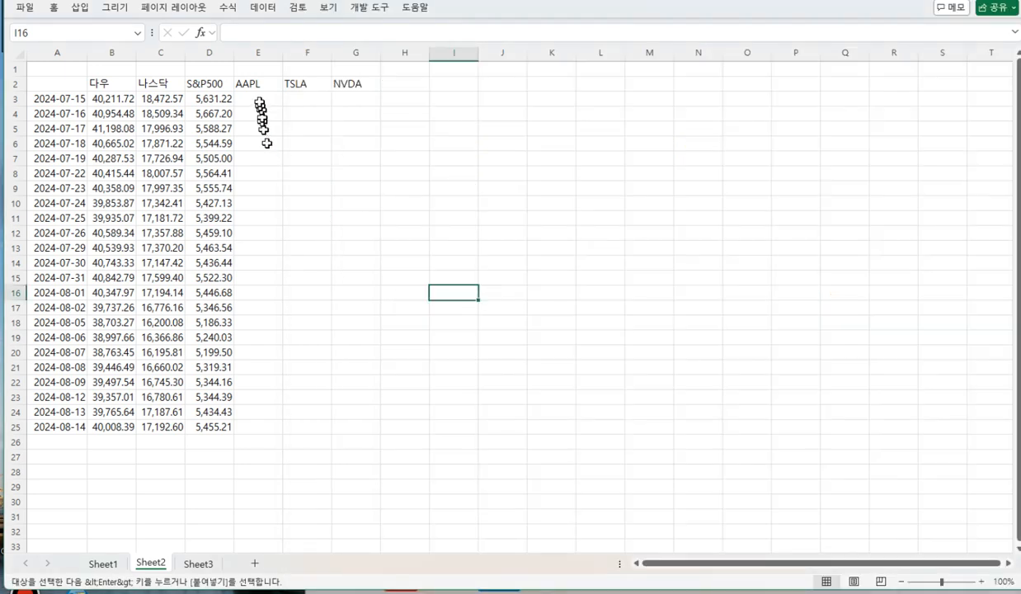
left_click(259, 100)
right_click(259, 101)
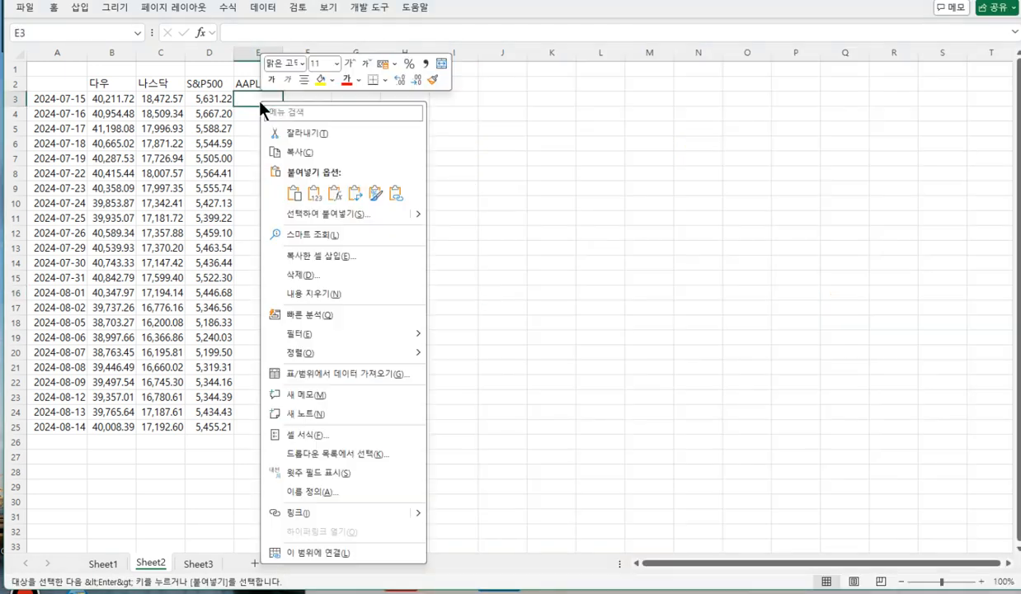
left_click(293, 194)
Step: Copy the TSLA prices in I2156:I2178 of the M.T sheet and paste them into Sheet2 of the DDE workbook at F3
key("alt+Tab")
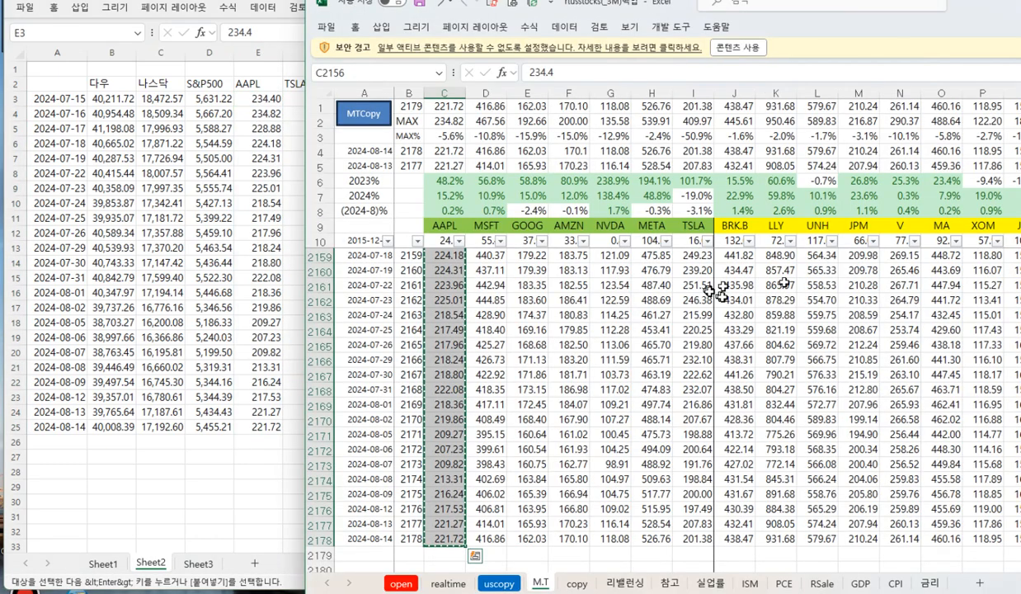
scroll(676, 416, "up", 3)
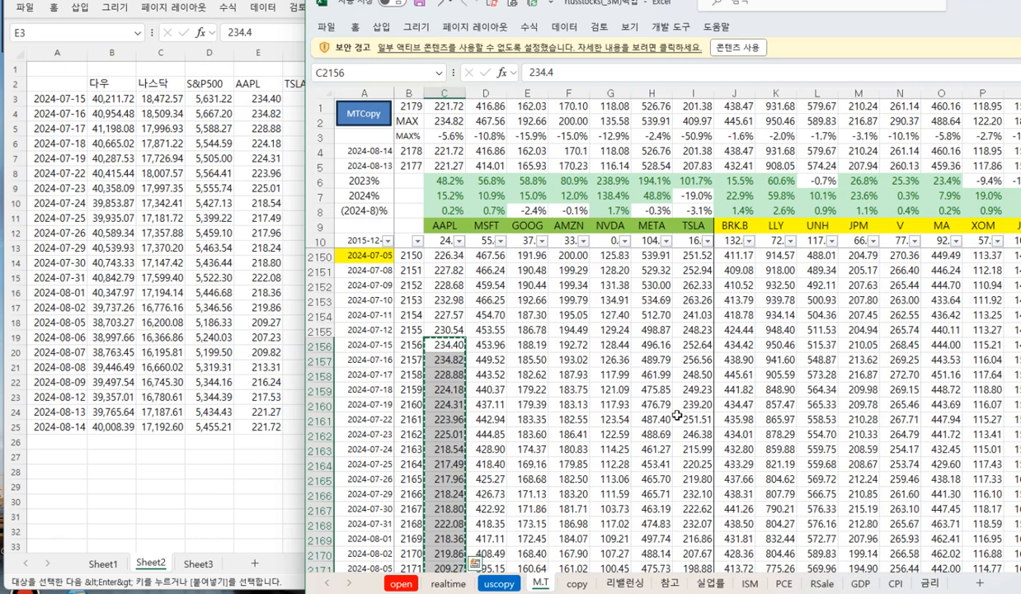
left_click_drag(693, 341, 691, 535)
right_click(690, 526)
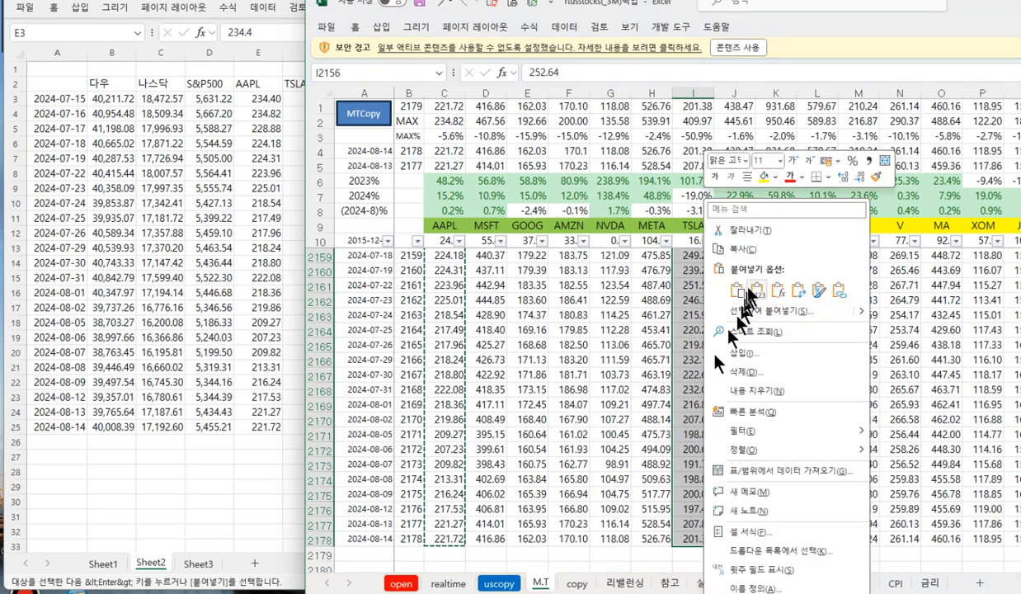
left_click(726, 244)
left_click(210, 439)
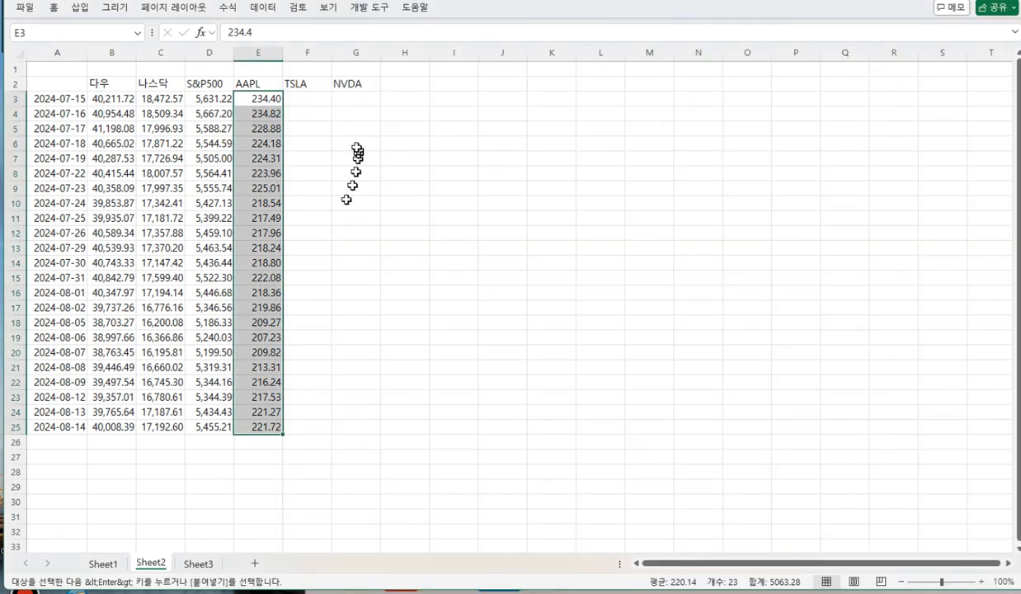
left_click(297, 99)
right_click(297, 99)
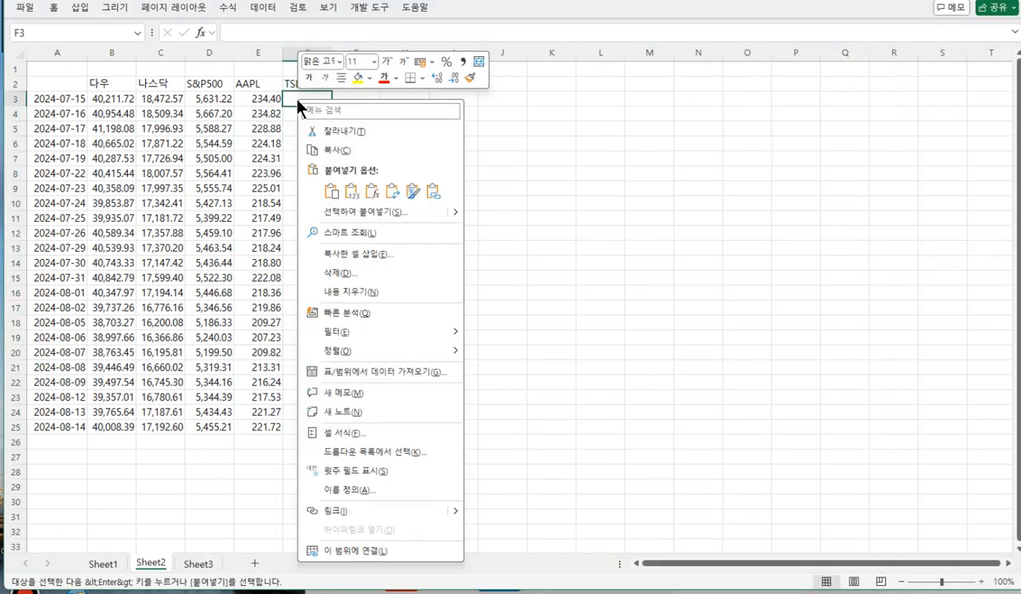
left_click(335, 195)
Step: Copy the NVDA prices in G2156:G2178 of the M.T sheet and paste them into Sheet2 of the DDE workbook at G3
key("alt+Tab")
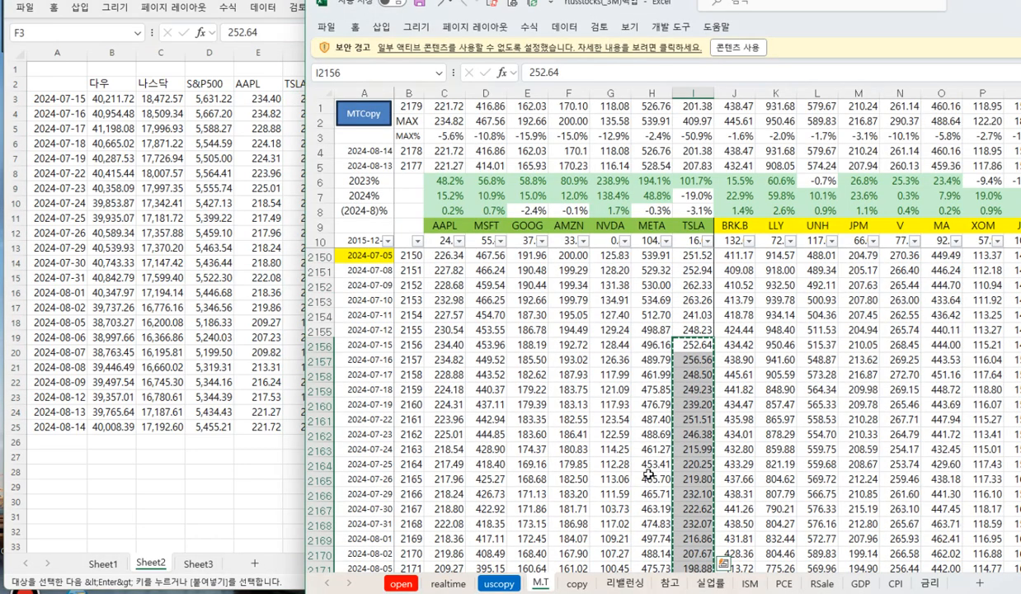
left_click(613, 346)
left_click_drag(614, 346, 620, 555)
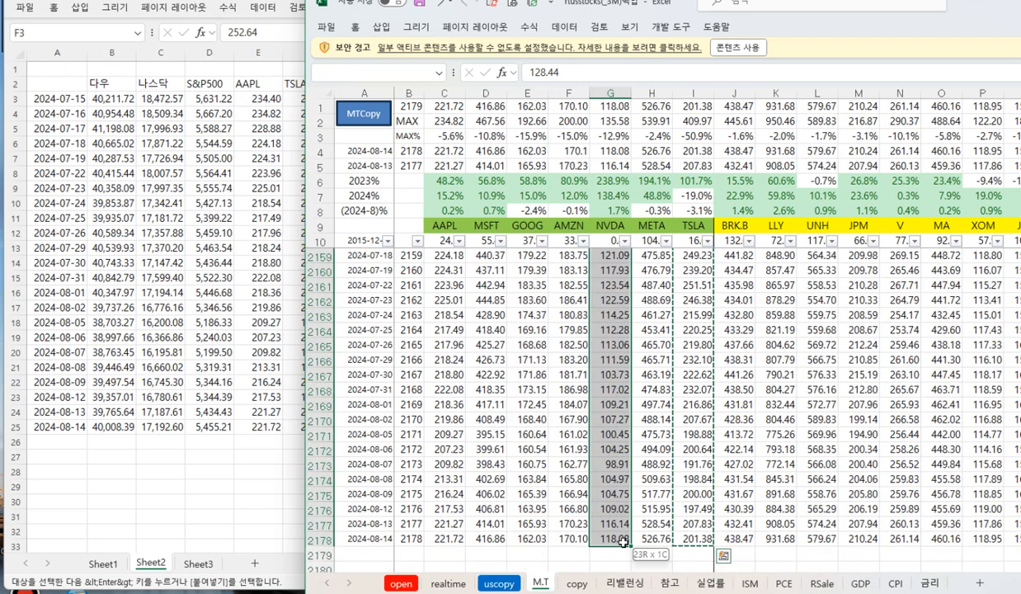
right_click(616, 371)
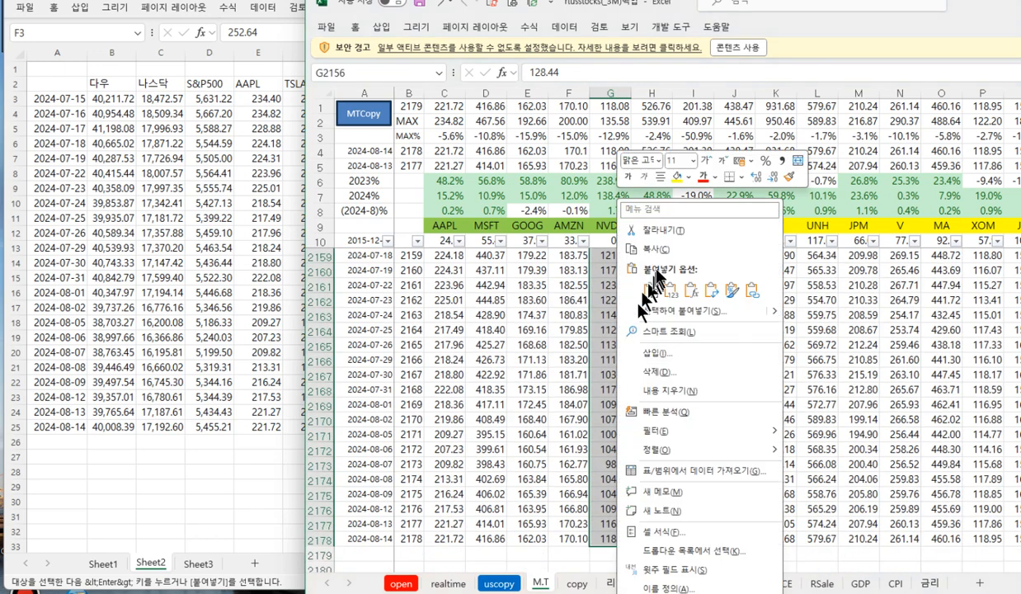
left_click(638, 245)
left_click(263, 422)
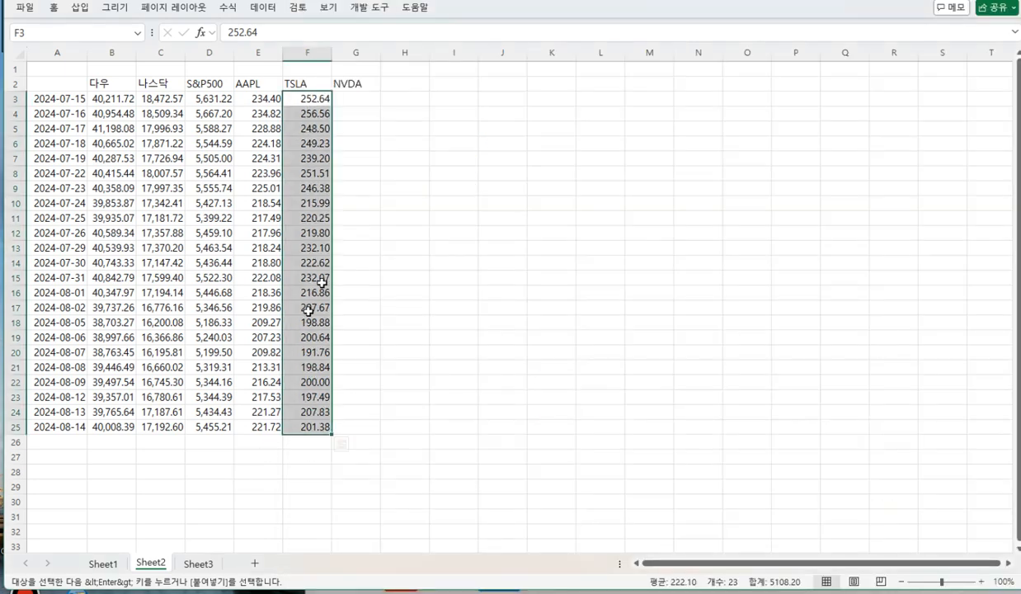
left_click(343, 99)
right_click(346, 98)
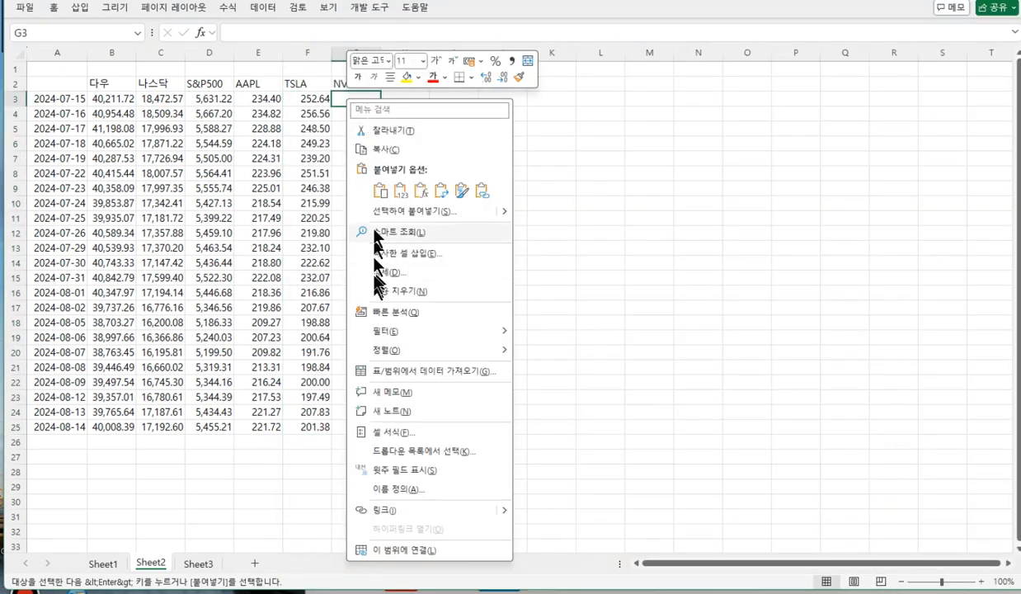
left_click(379, 191)
left_click(558, 441)
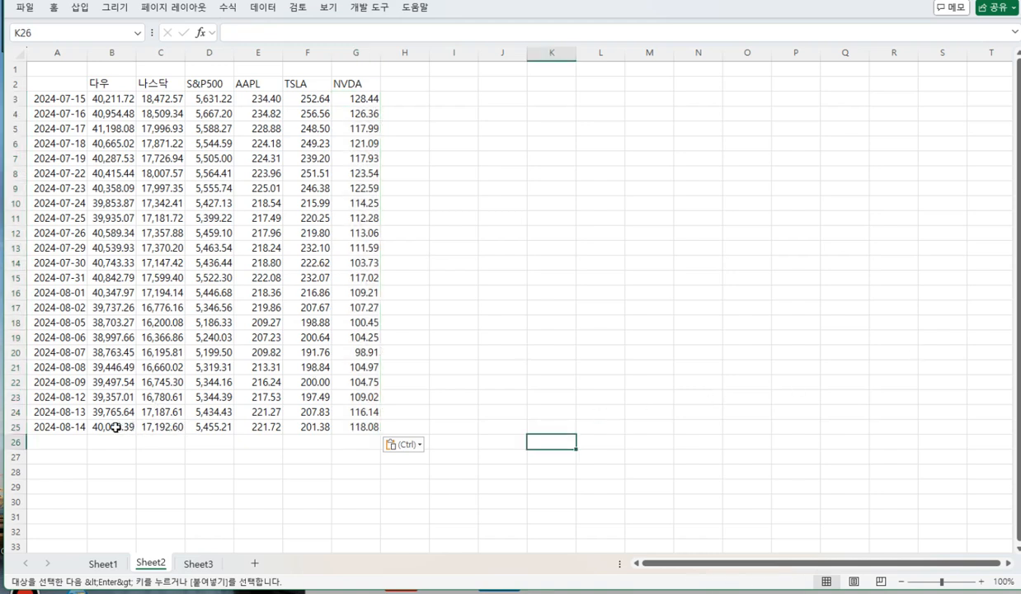
Step: Clear the 2024-08-14 entries in A25:G25 and insert a blank row above the header in row 2
left_click_drag(49, 427, 339, 428)
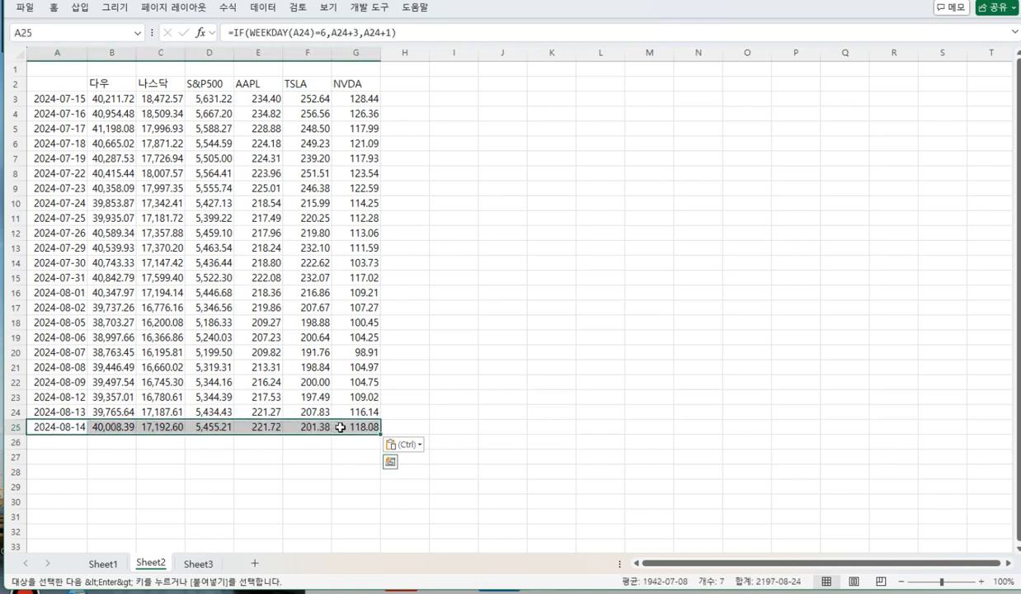
key("Delete")
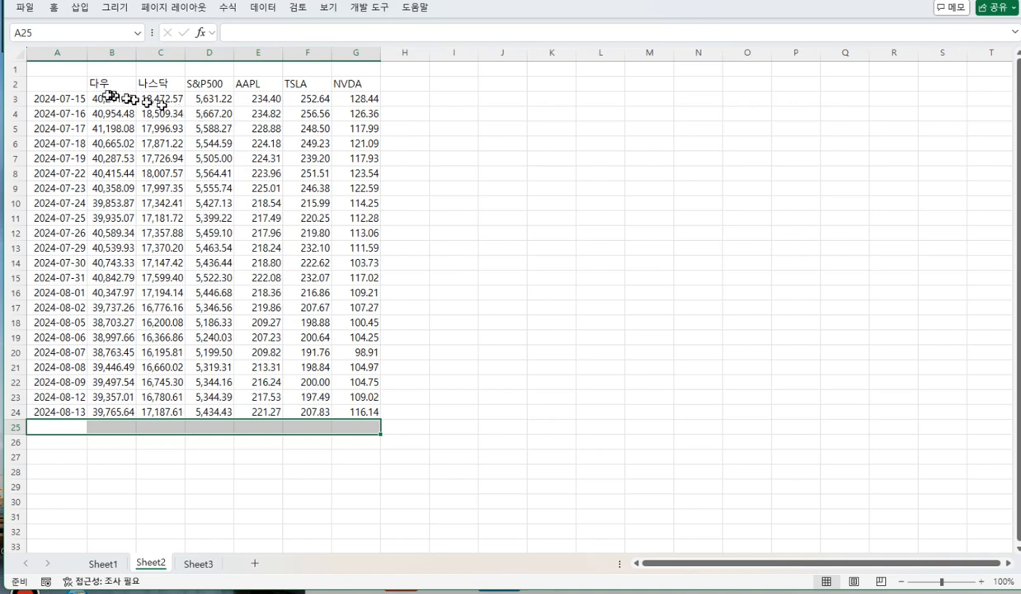
left_click(15, 83)
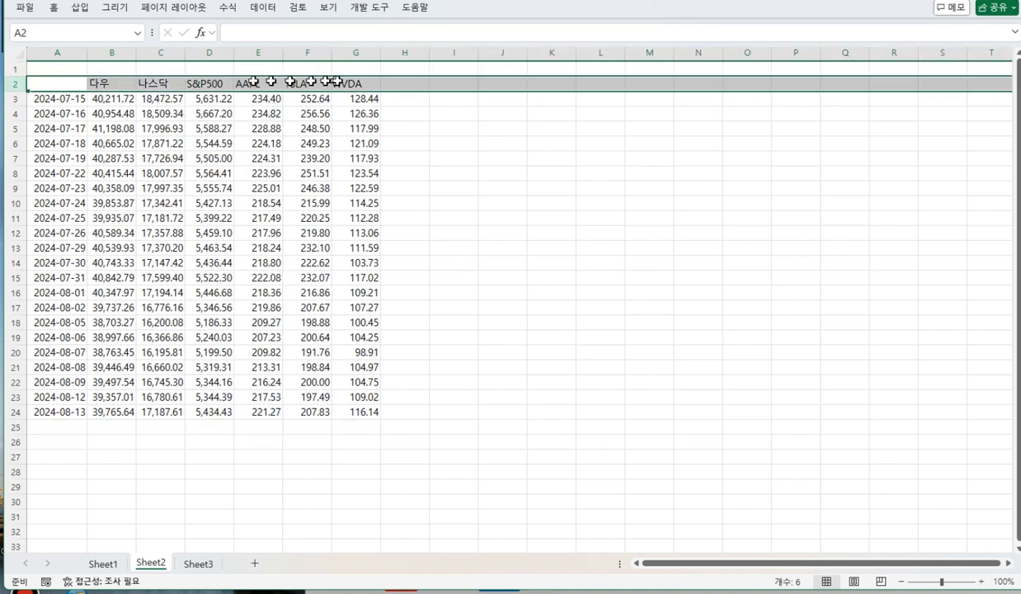
right_click(420, 84)
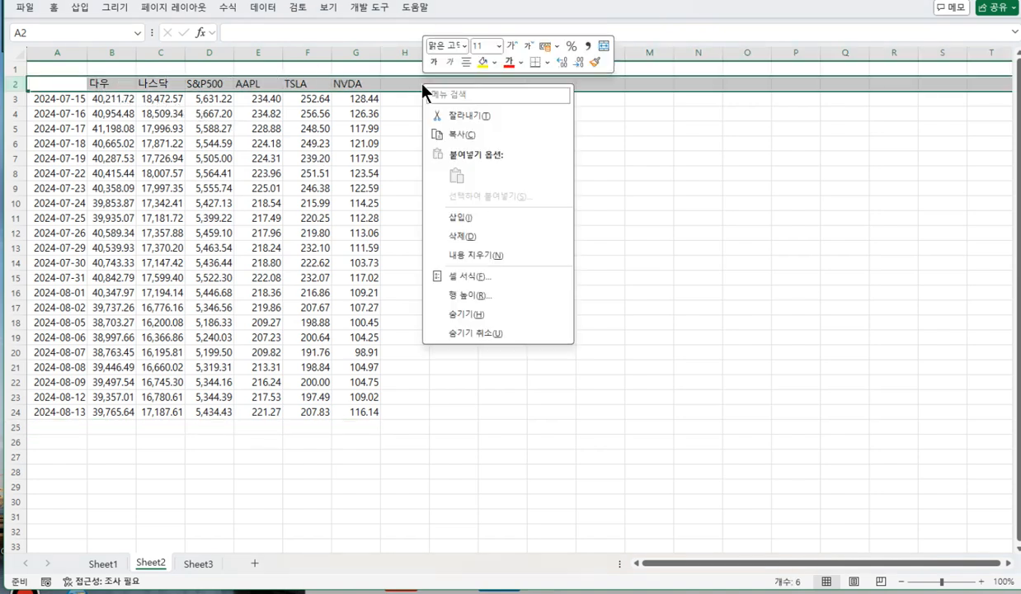
left_click(459, 217)
Step: Link cell B1 of Sheet2 to the Dow closing price with the formula =Sheet1!F3
left_click(115, 69)
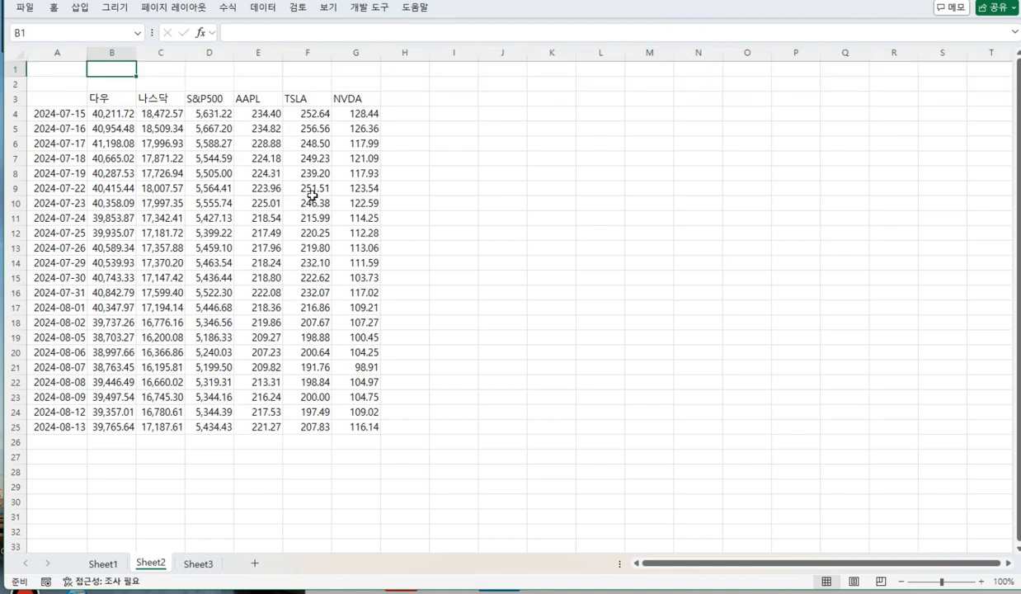
type("=")
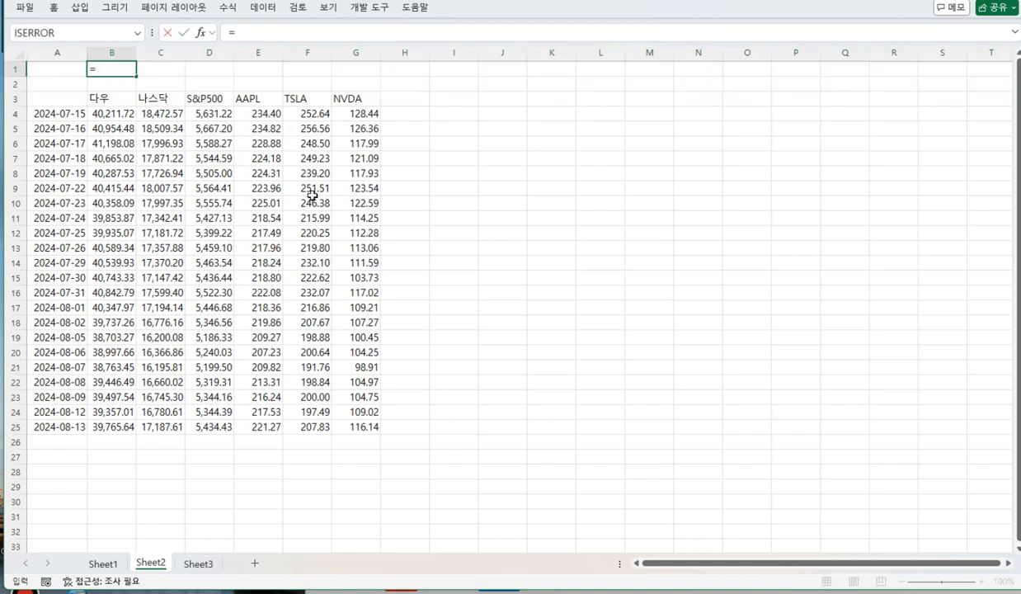
left_click(118, 568)
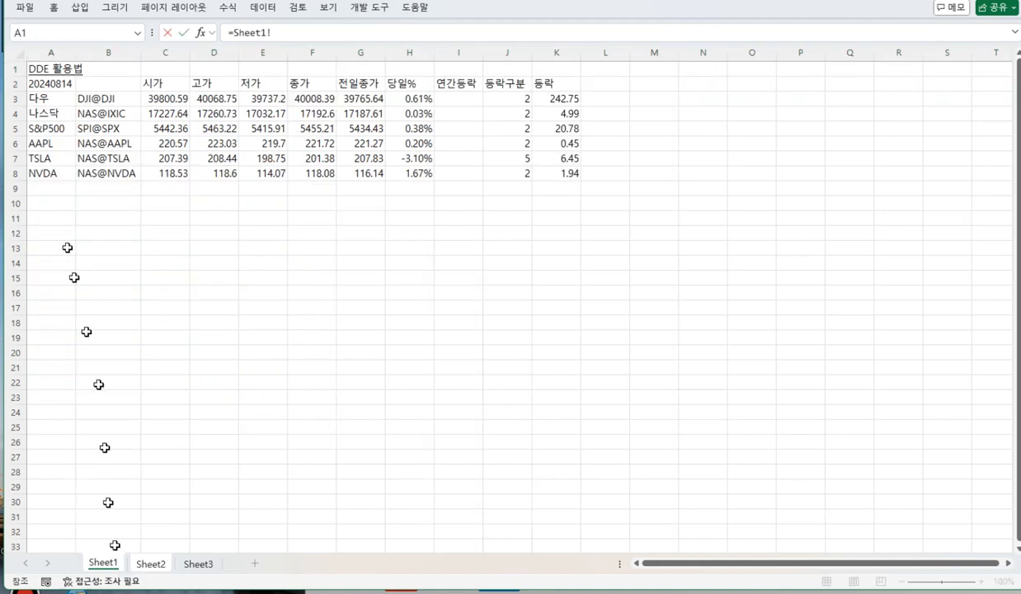
left_click(330, 99)
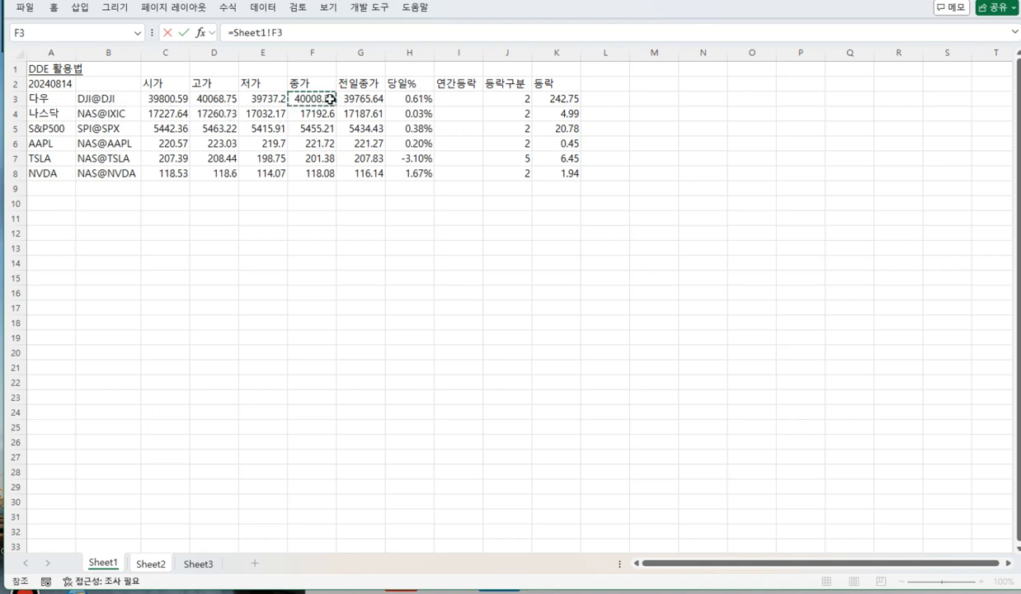
key("Return")
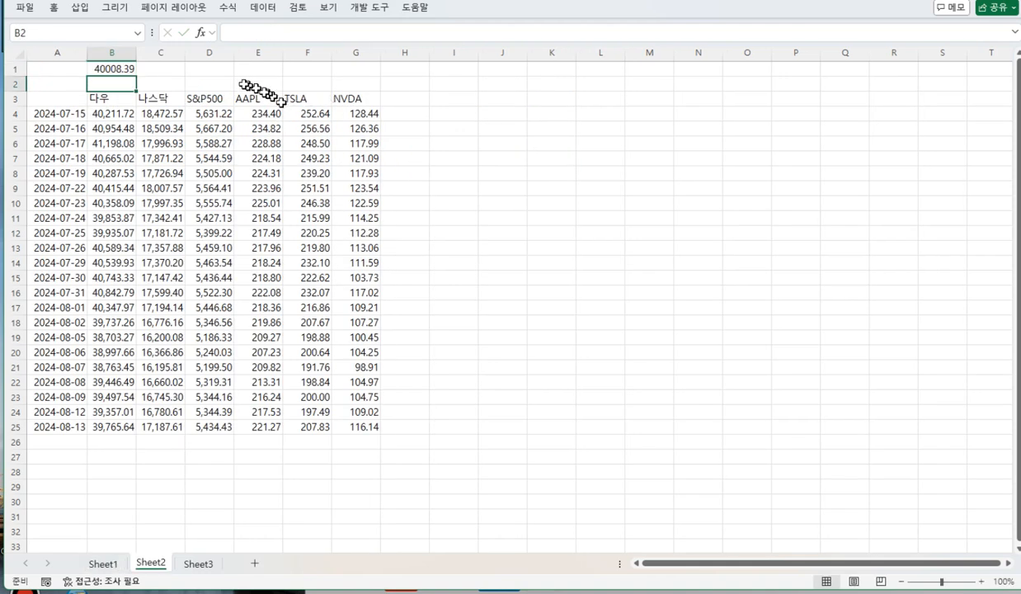
Step: Link cell C1 of Sheet2 to the Nasdaq closing price in Sheet1 cell F4
left_click(167, 69)
type("=")
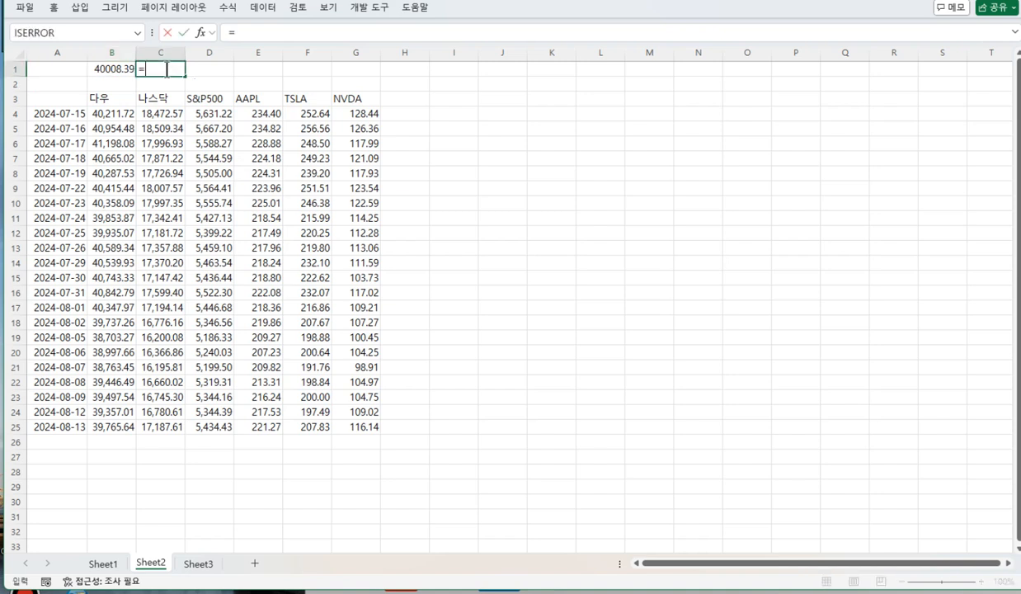
left_click(103, 563)
left_click(323, 113)
key("Return")
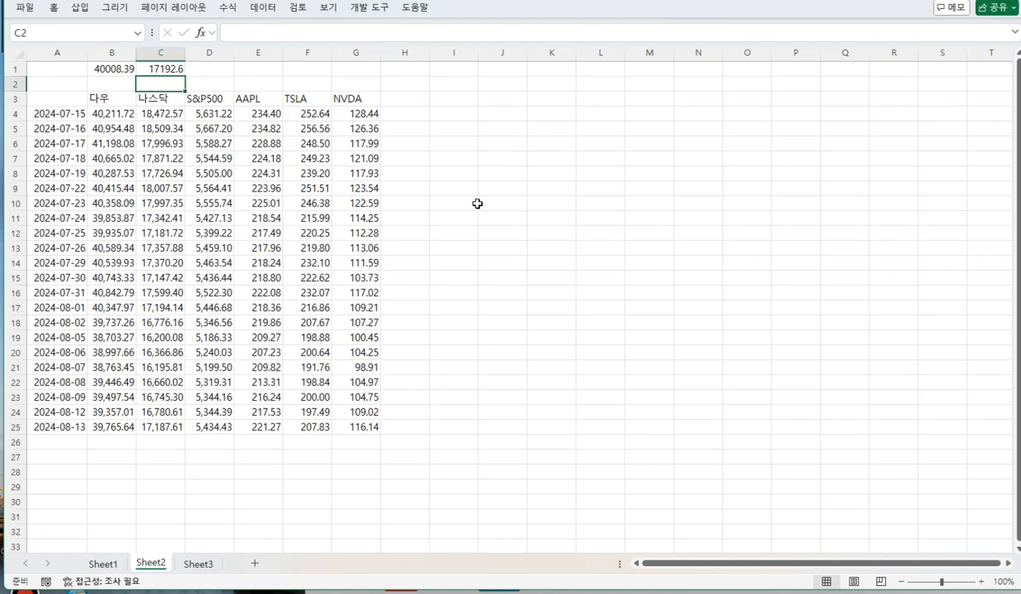
Step: Link cell D1 of Sheet2 to the S&P500 closing price with the formula =Sheet1!F5
left_click(224, 72)
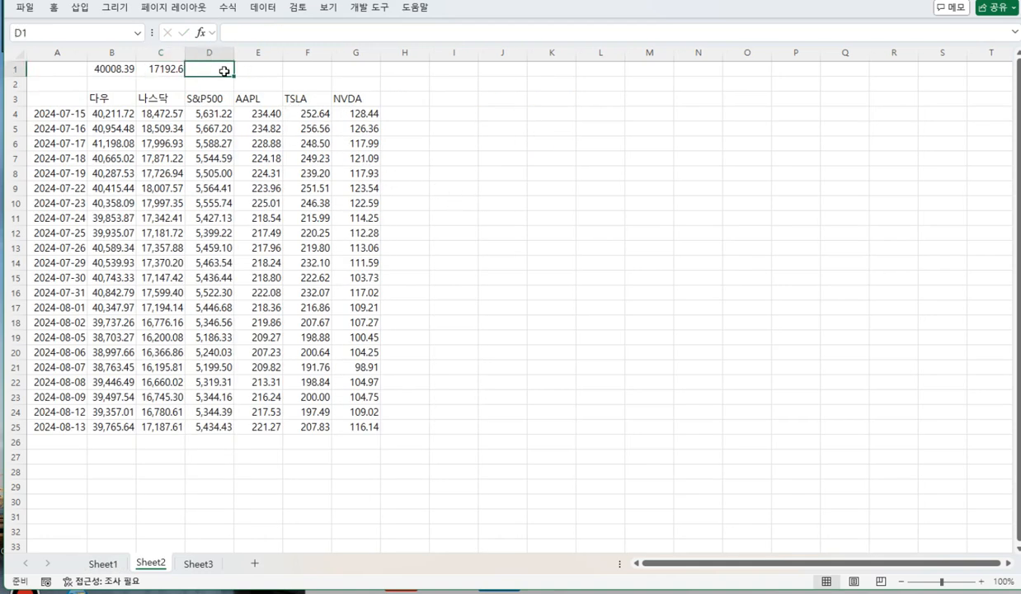
type("=")
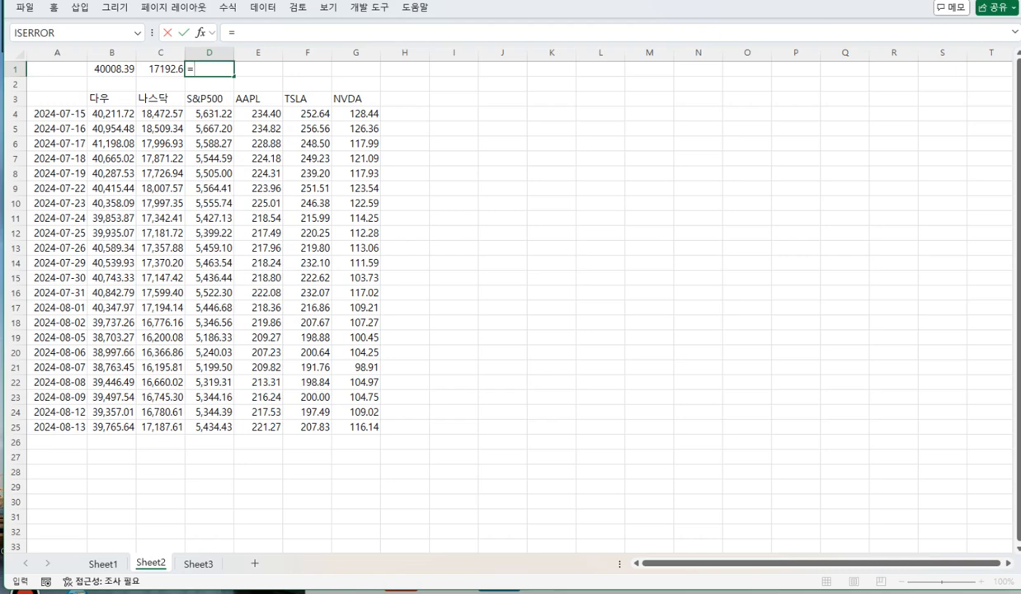
left_click(108, 565)
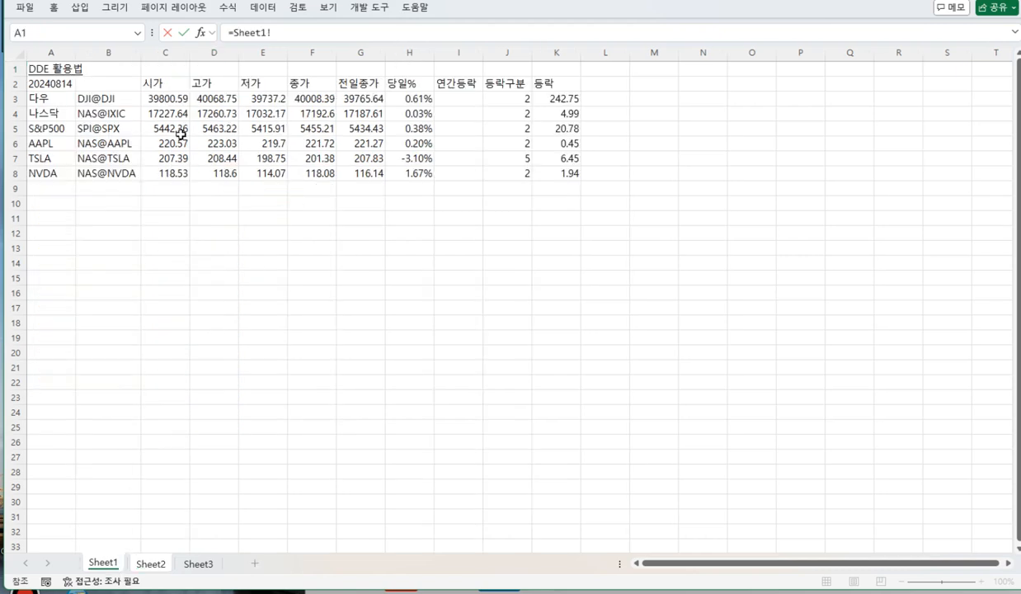
left_click(332, 127)
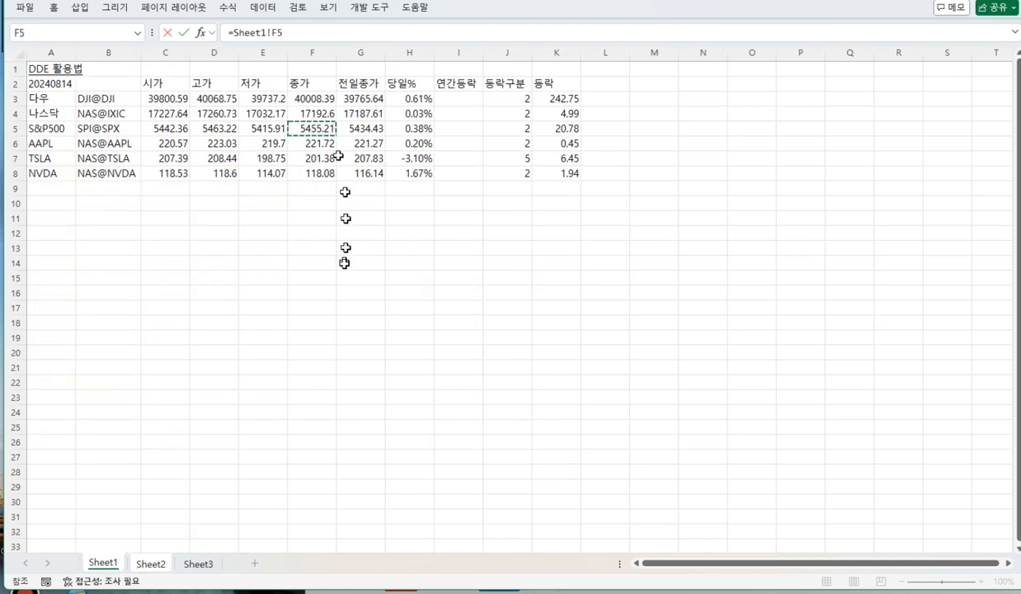
key("Return")
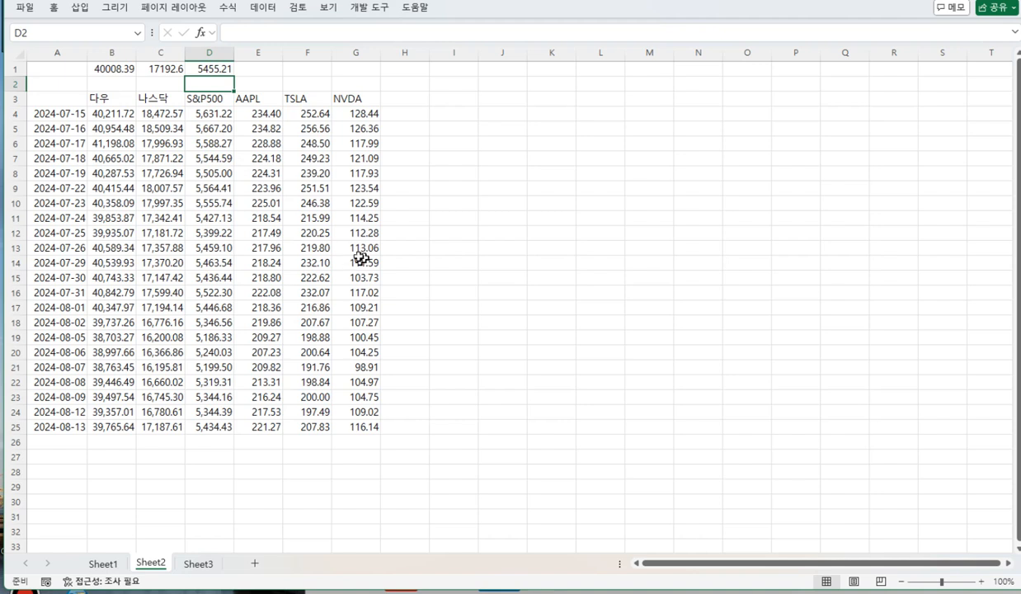
Step: Link cell E1 of Sheet2 to the AAPL closing price with the formula =Sheet1!F6
left_click(262, 73)
type("=")
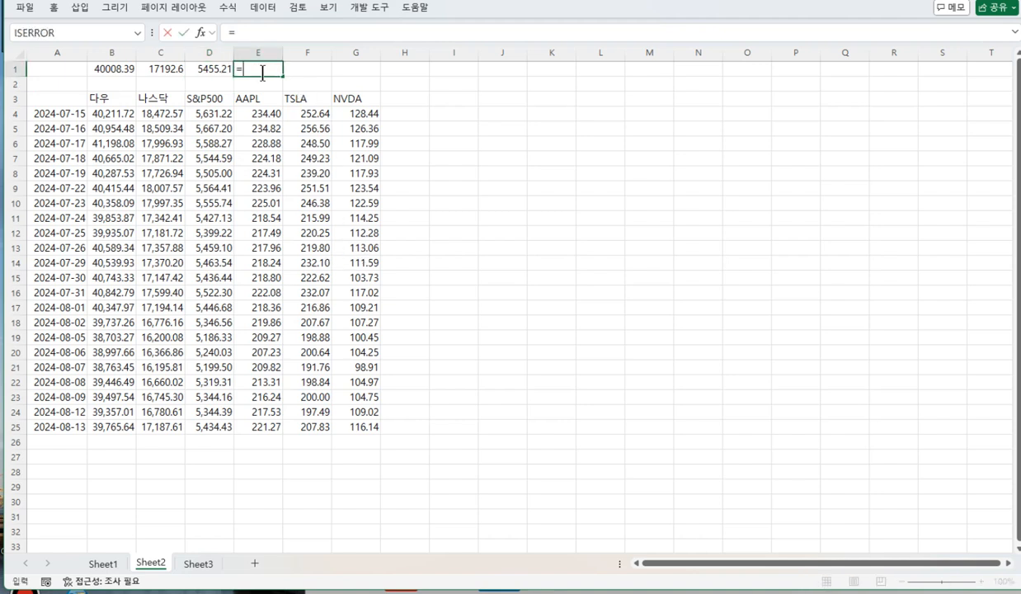
left_click(103, 564)
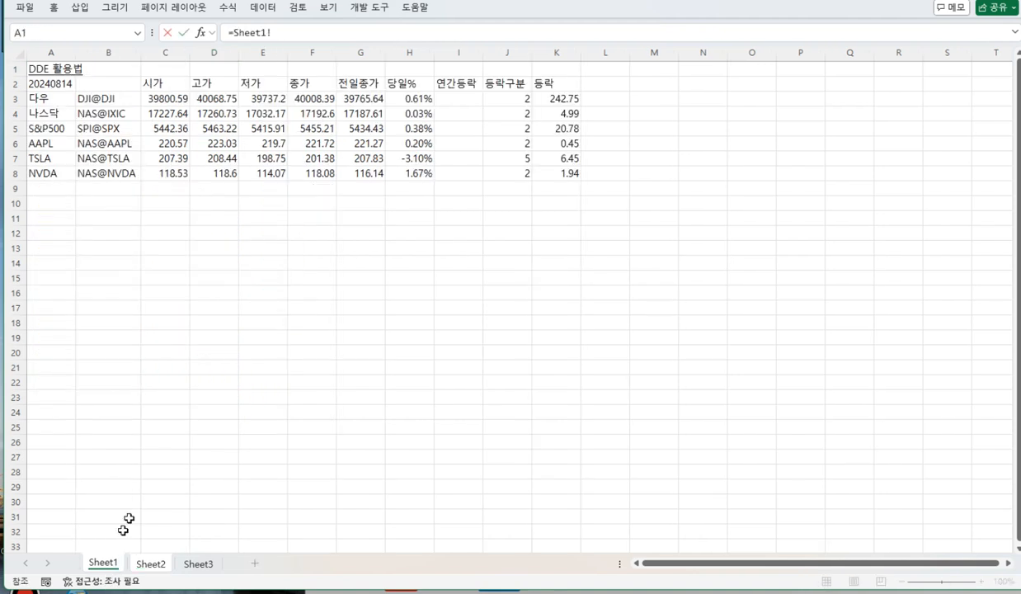
left_click(313, 143)
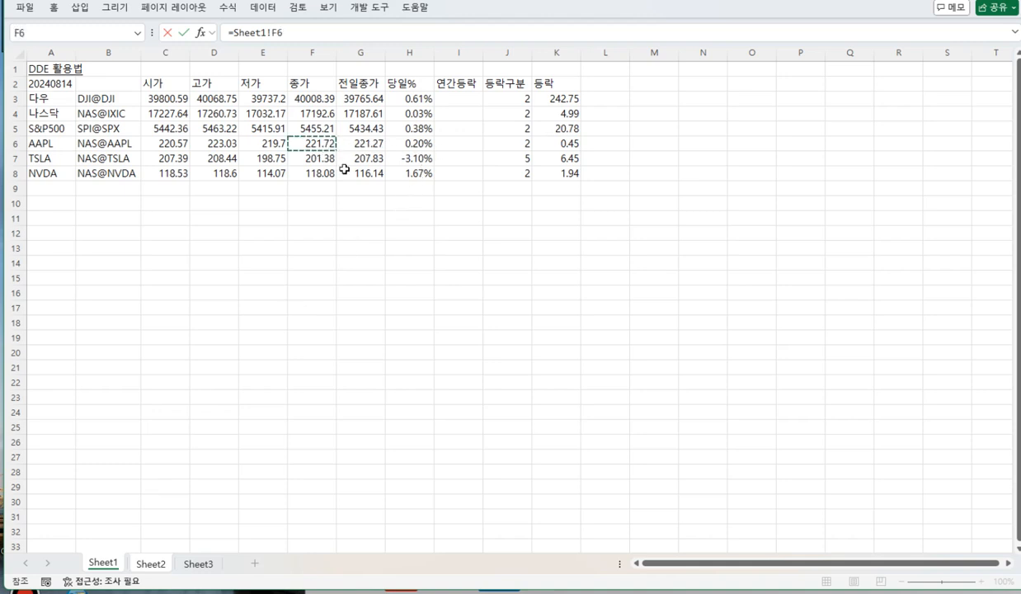
key("Return")
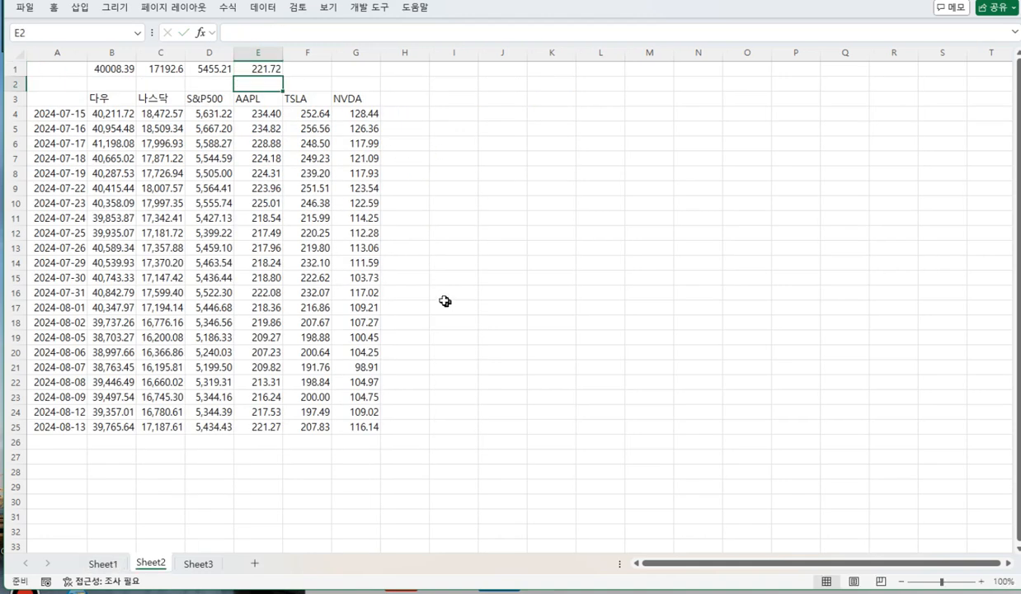
Step: Link cell F1 of Sheet2 to the TSLA closing price with the formula =Sheet1!F7
left_click(314, 72)
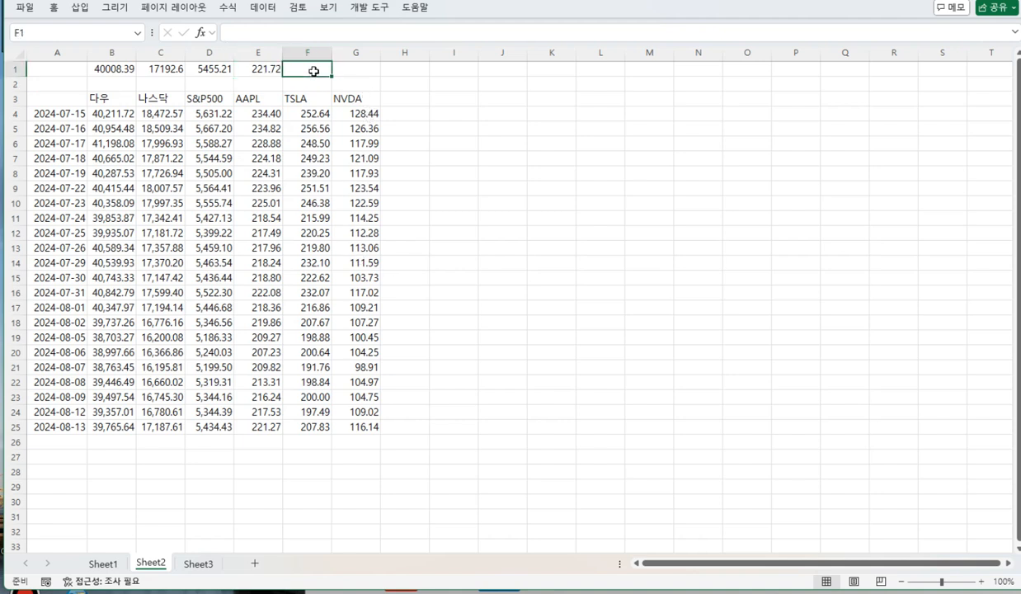
type("=")
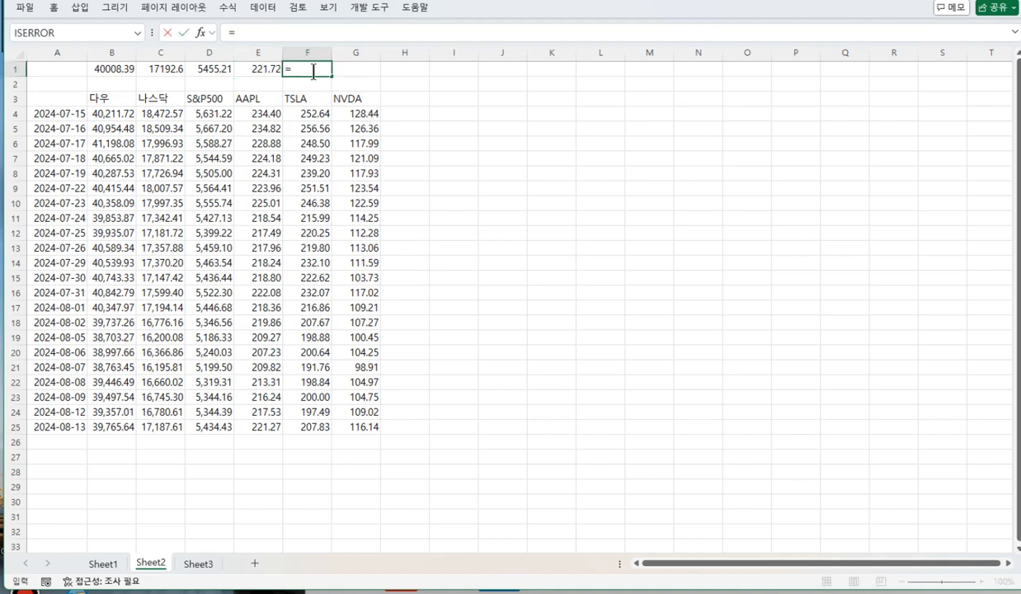
left_click(103, 563)
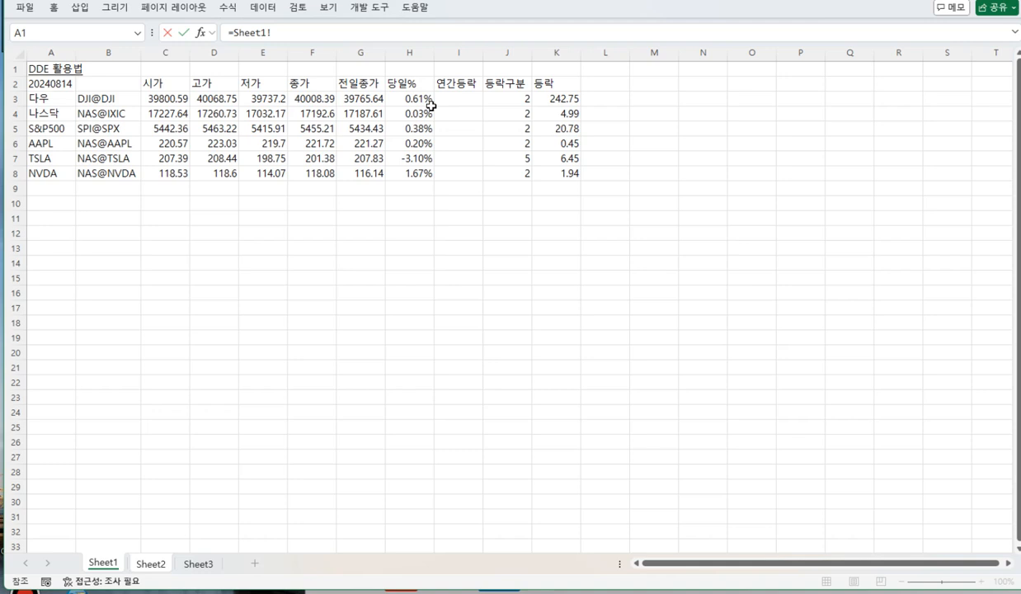
left_click(330, 158)
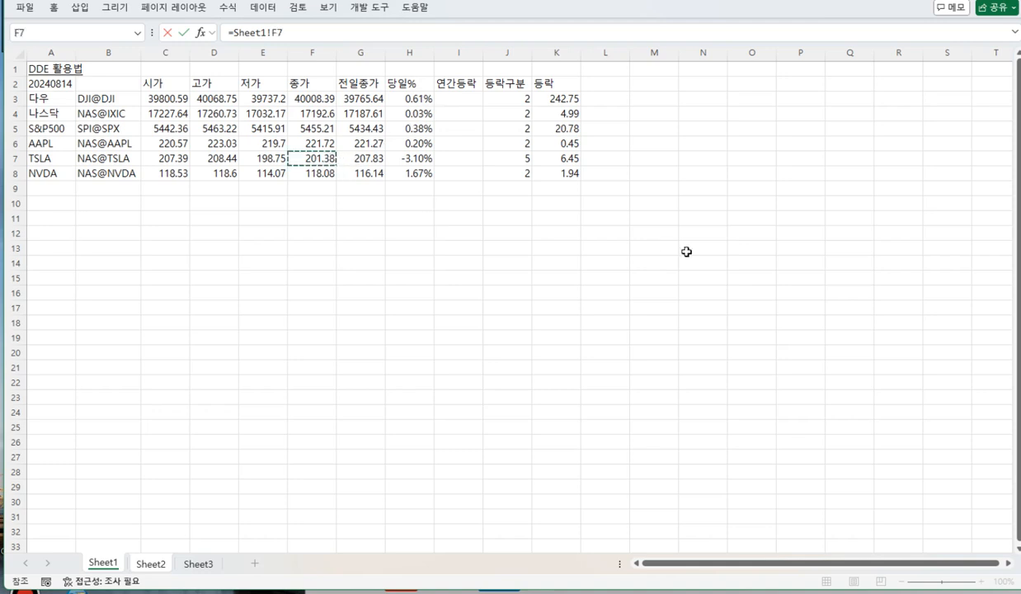
key("Return")
Step: Link cell G1 of Sheet2 to the NVDA closing price with the formula =Sheet1!F8
left_click(363, 73)
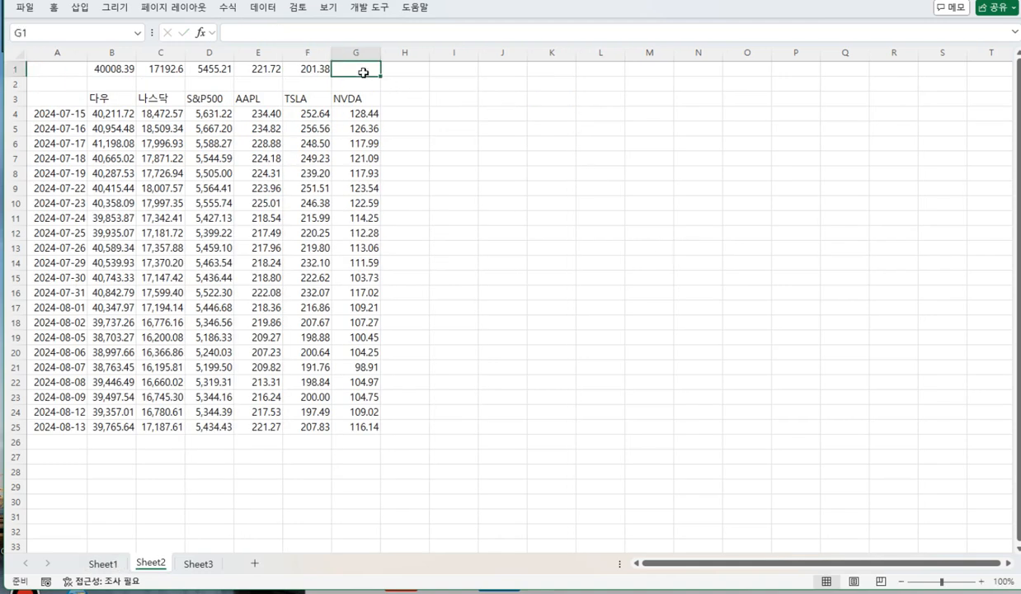
type("=")
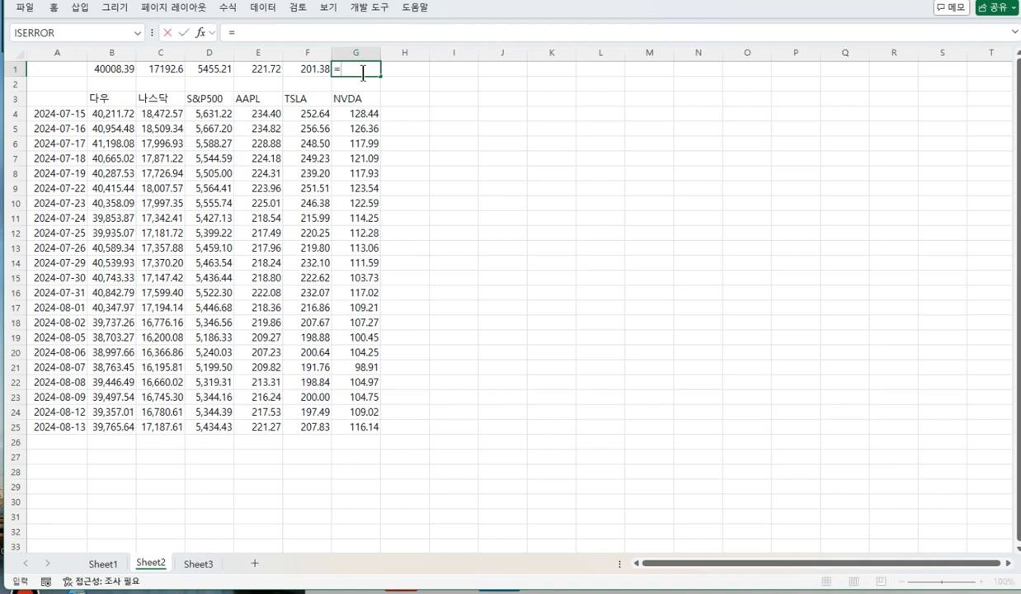
left_click(104, 566)
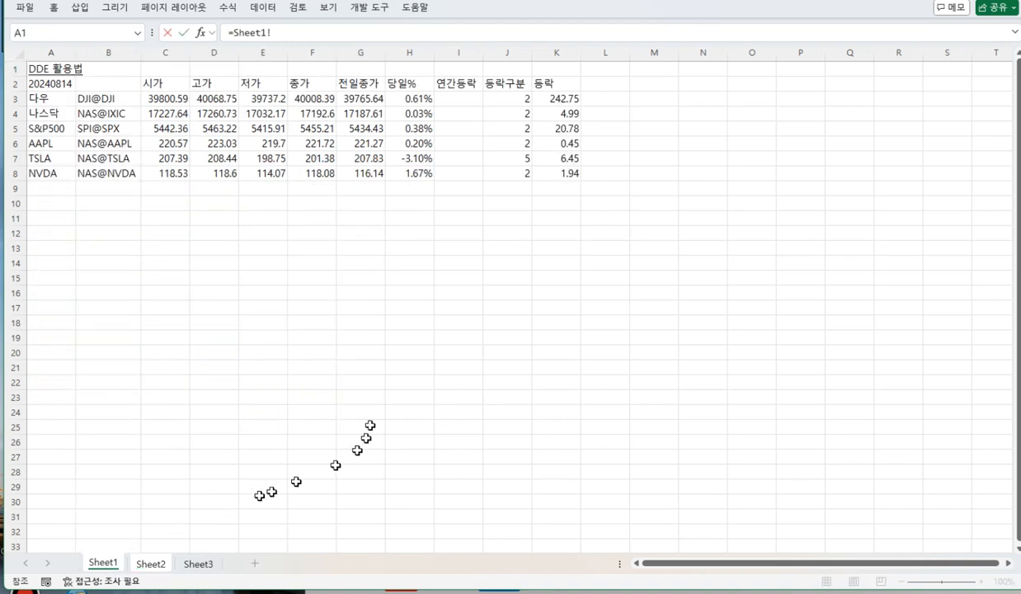
left_click(327, 174)
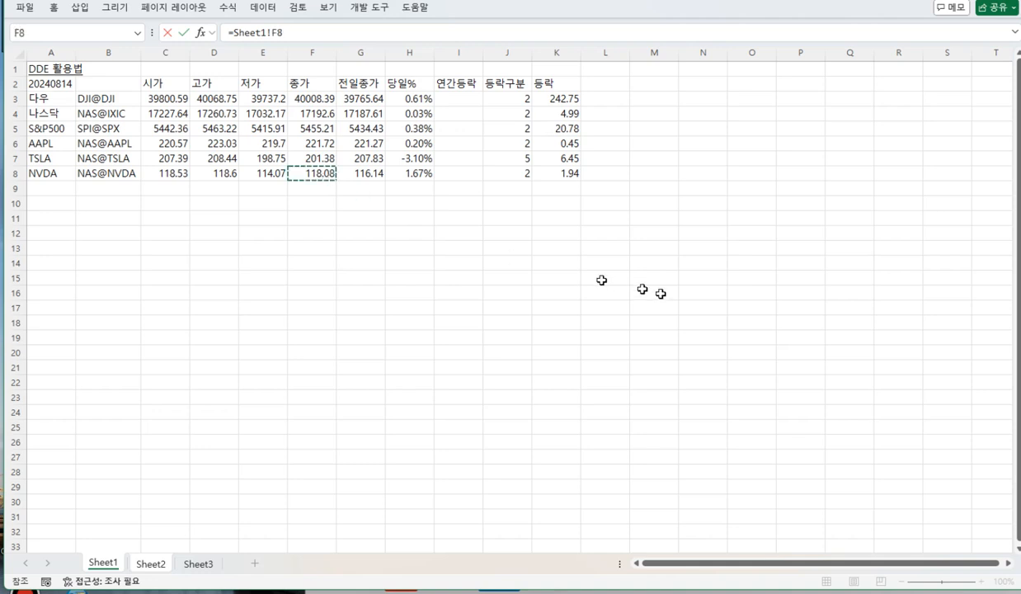
key("Return")
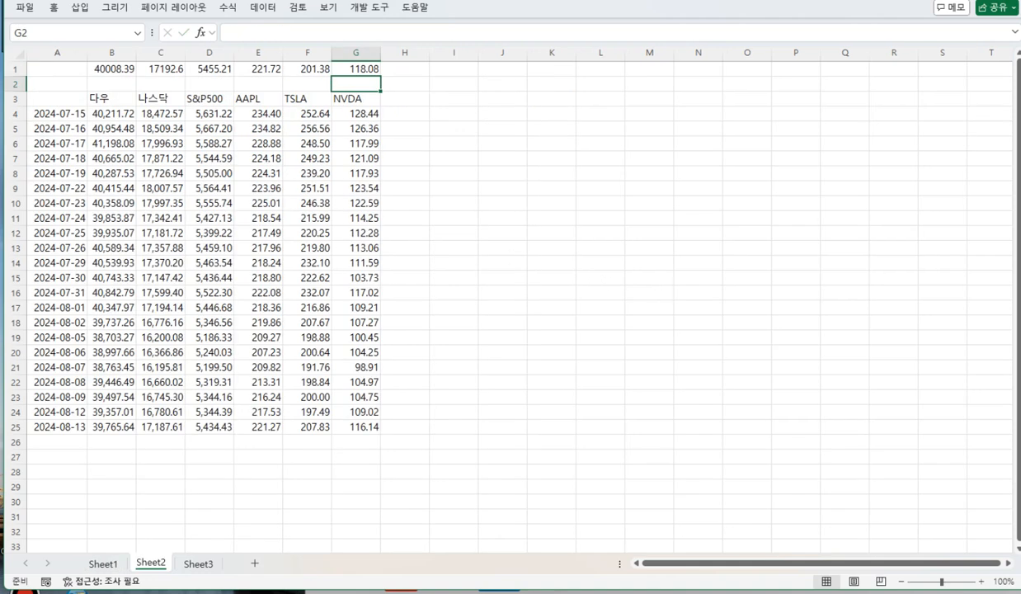
Step: Return to Sheet1 and close the DDE연습 workbook, saving its changes
left_click(610, 382)
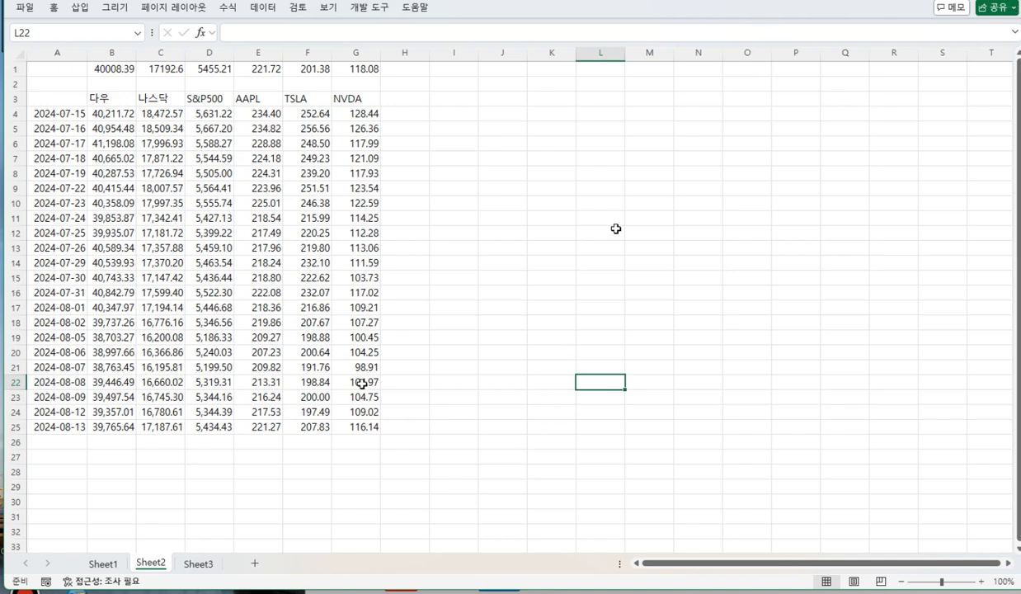
left_click(103, 565)
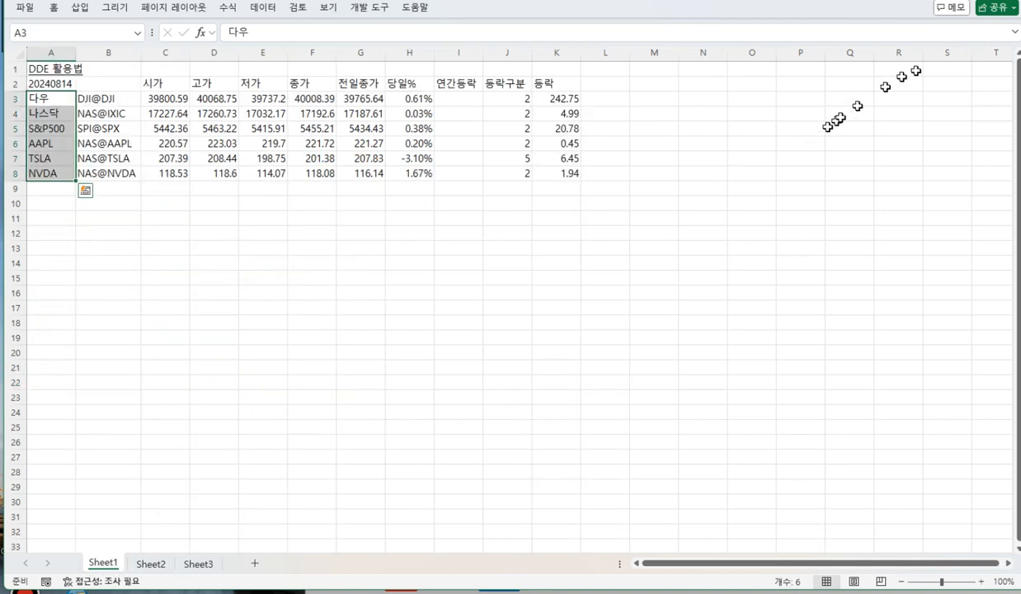
left_click(1008, 0)
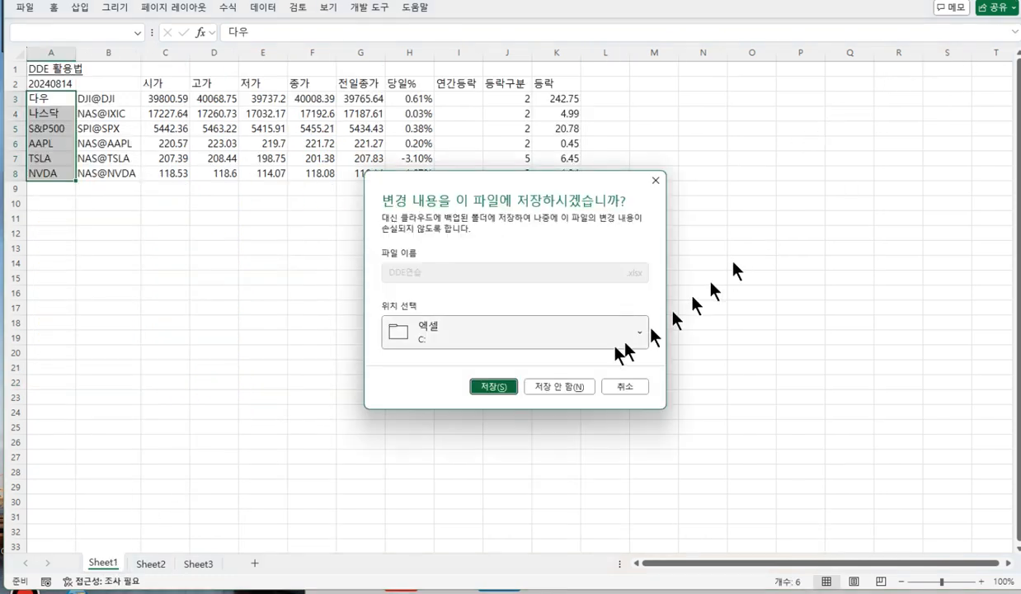
left_click(499, 387)
Step: Close the rtusstocks(_3M)백업 workbook without saving, and dismiss the browser window with the S&P 500 historical data
left_click_drag(277, 244, 92, 71)
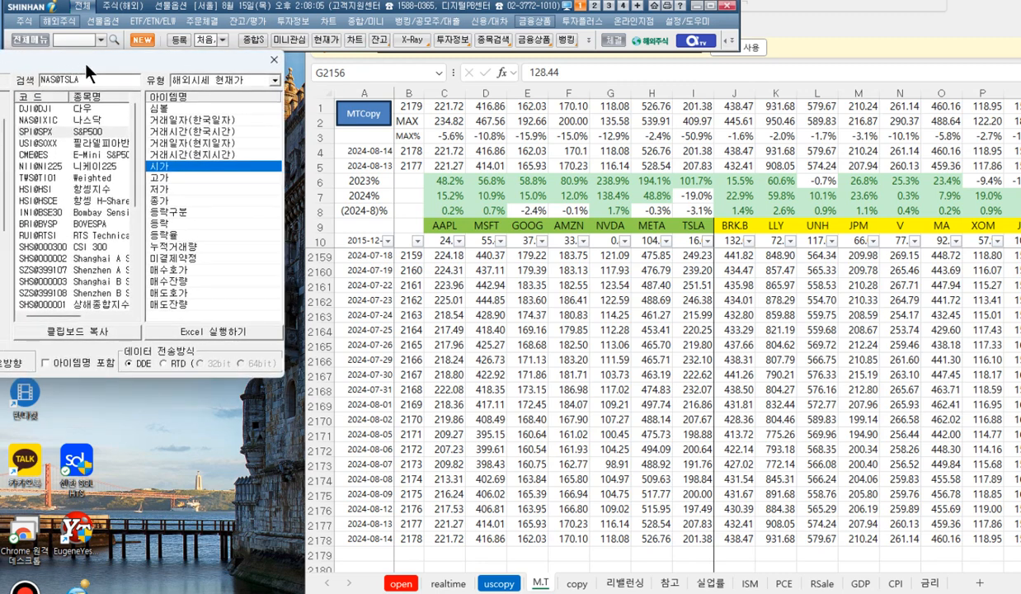
left_click(206, 333)
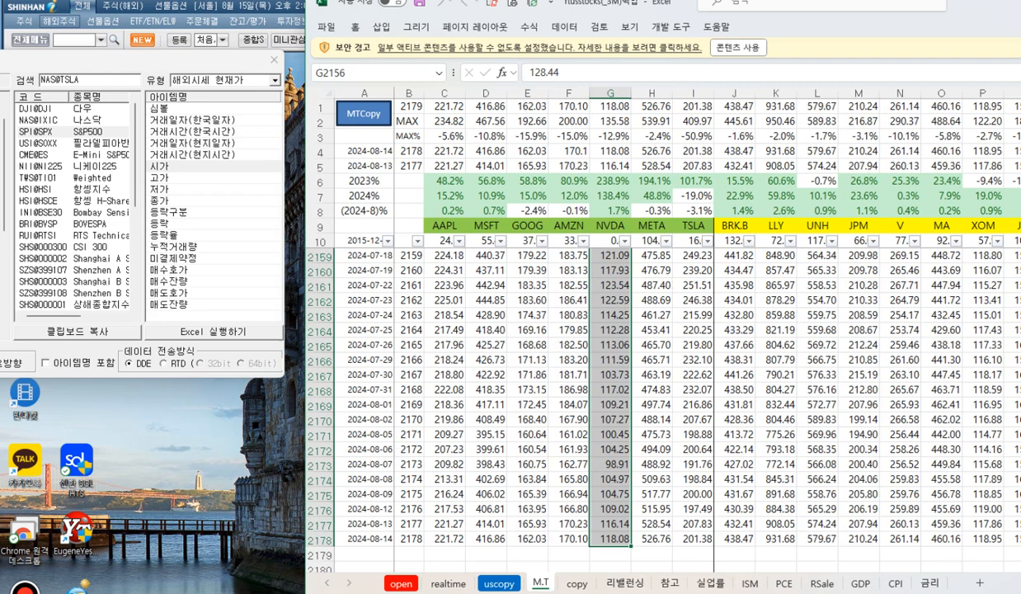
key("alt+F4")
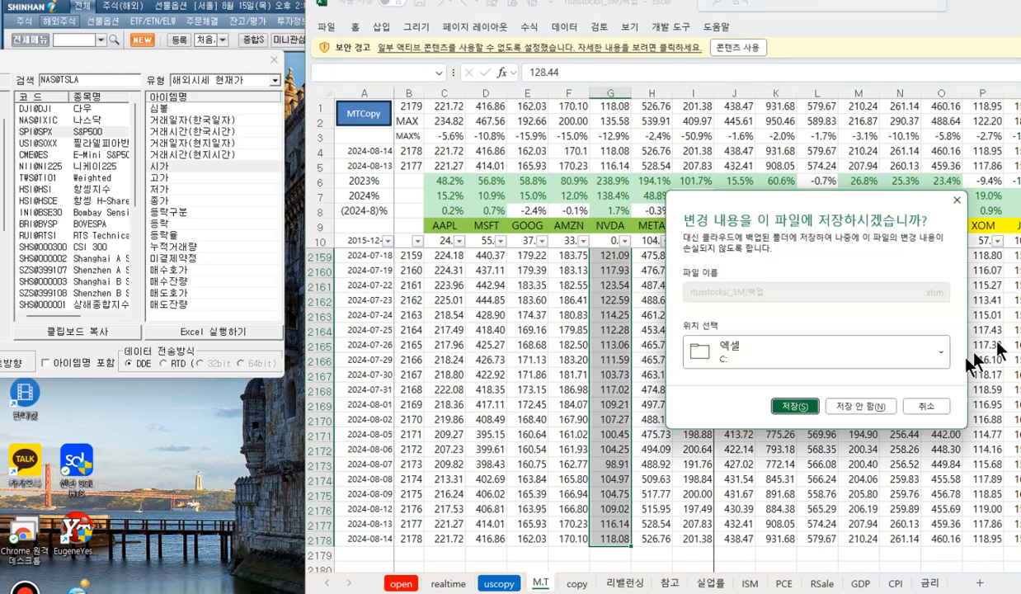
left_click(856, 405)
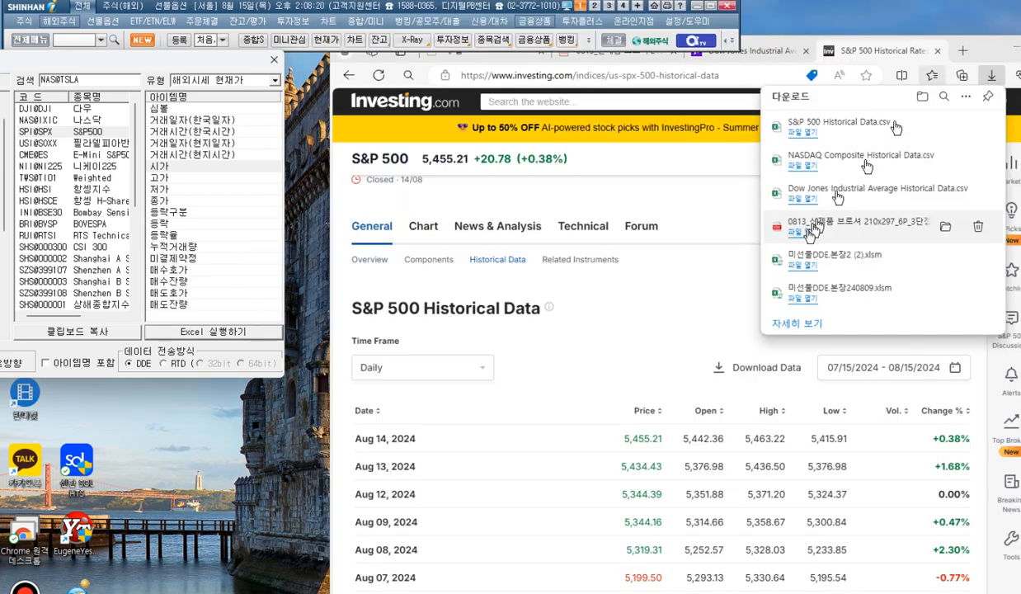
left_click(714, 275)
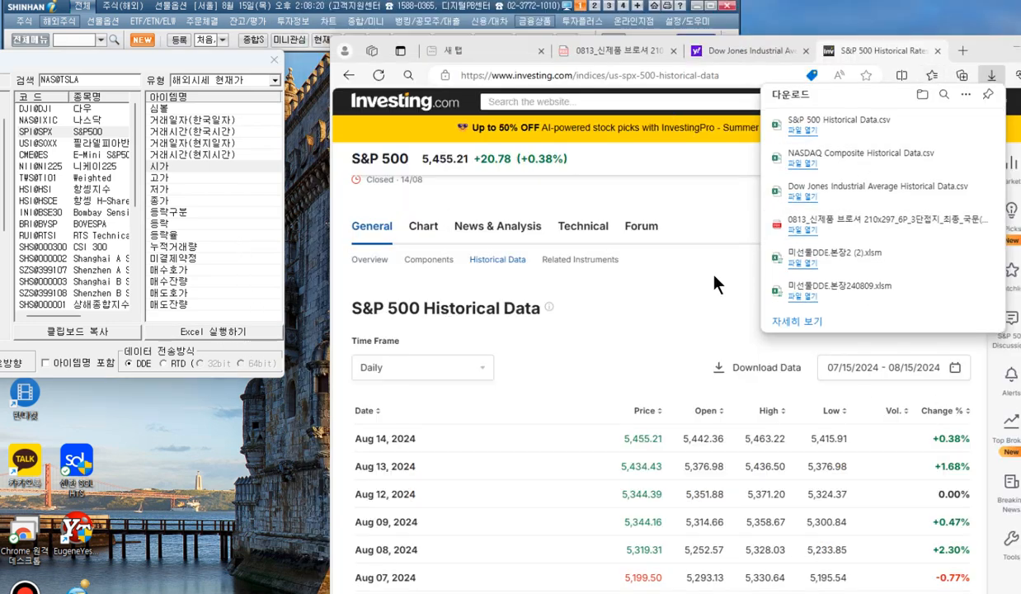
left_click(1016, 51)
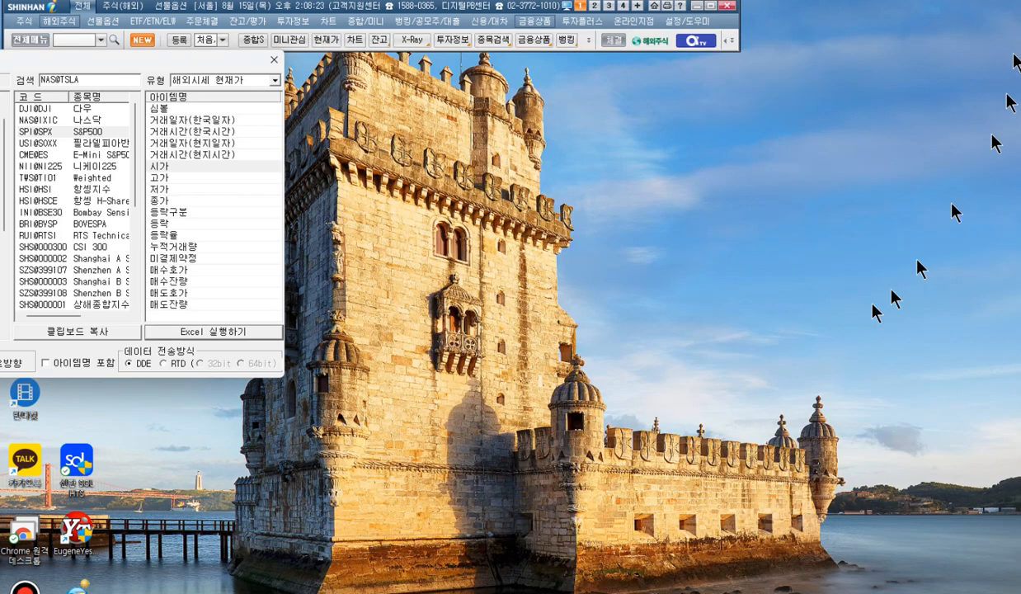
Step: Launch Excel from the Shinhan DDE window and reopen the recent DDE연습 workbook, choosing to update its external data links
left_click(219, 336)
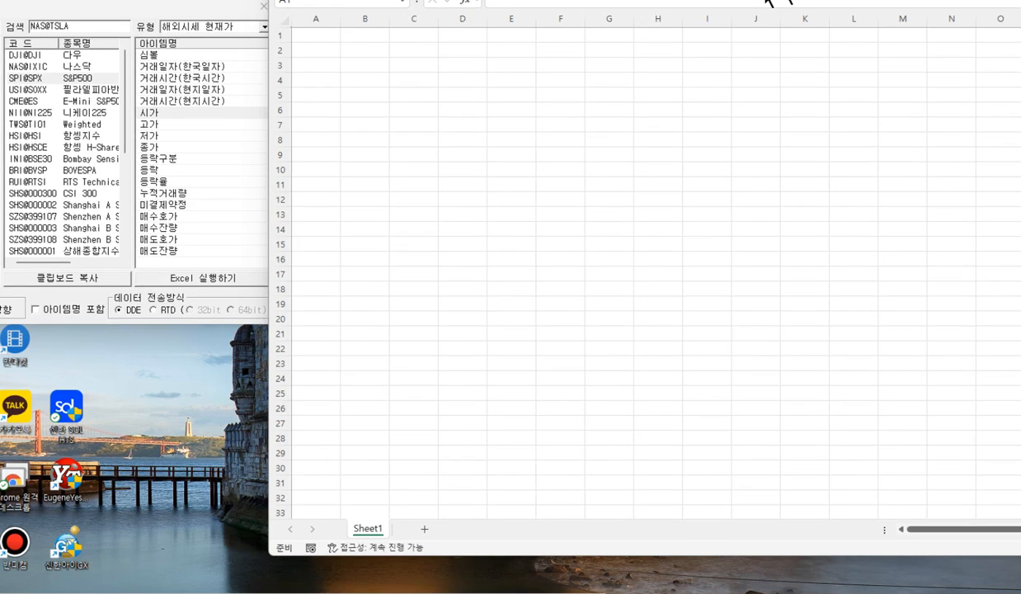
left_click_drag(577, 2, 306, 0)
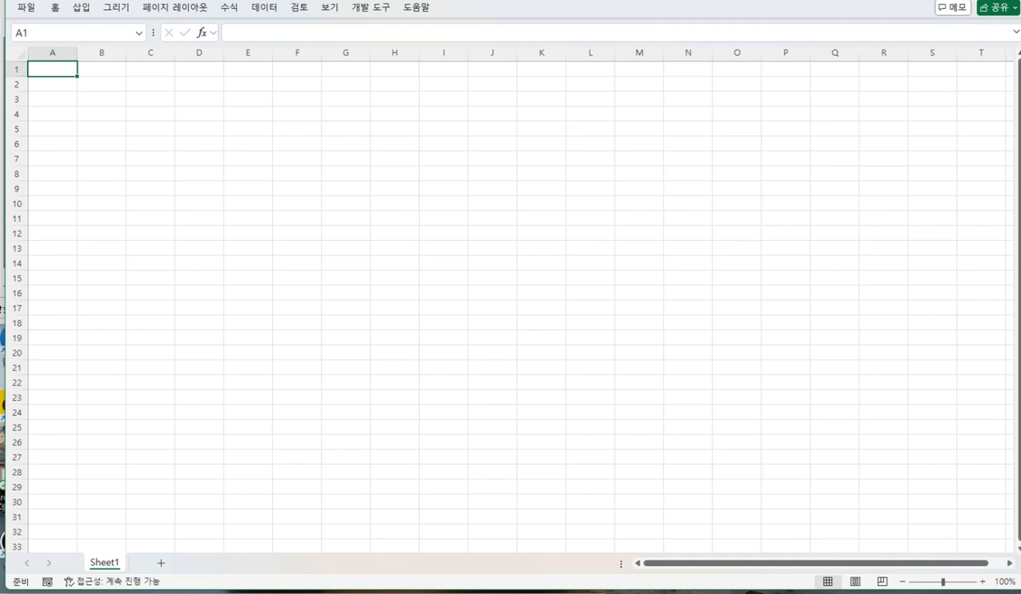
left_click(25, 9)
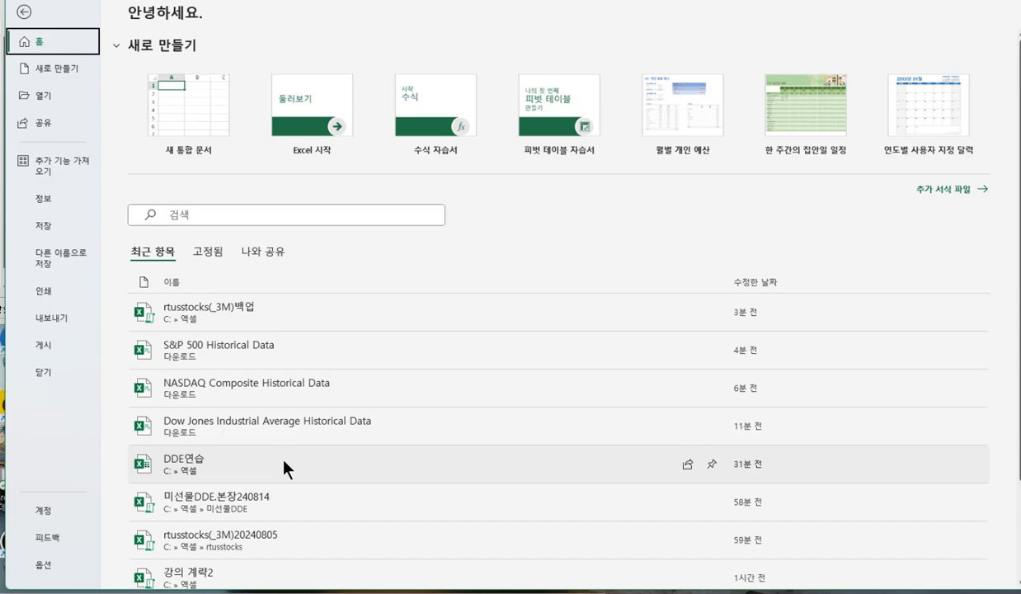
left_click(284, 460)
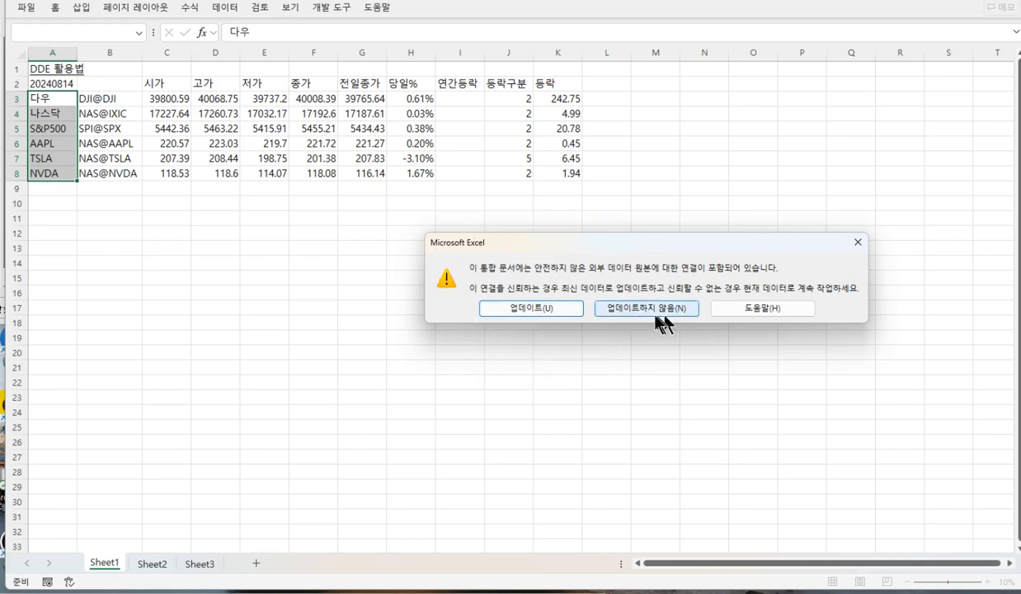
left_click(533, 308)
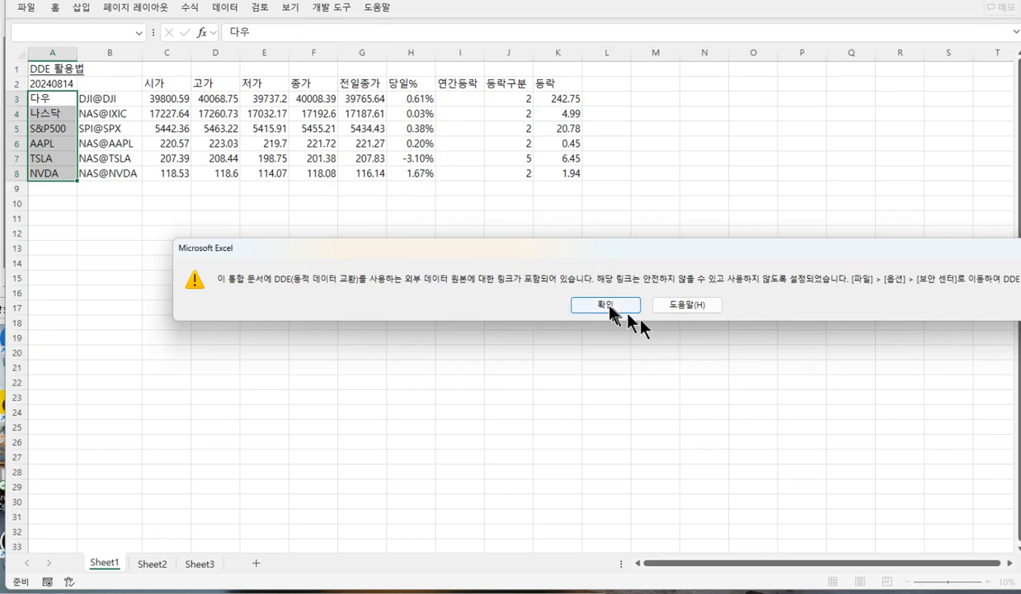
left_click(608, 305)
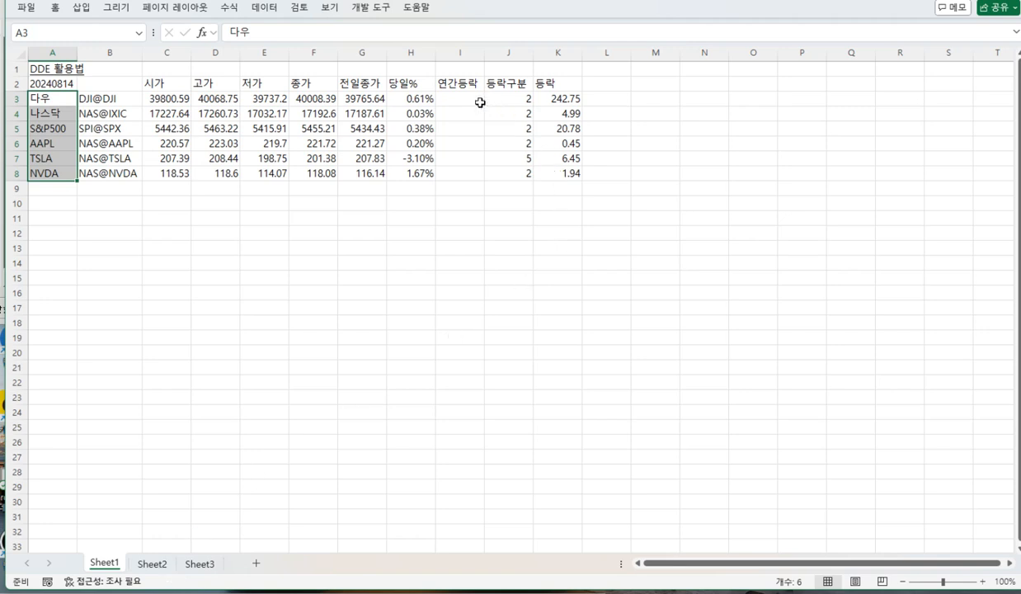
Step: Extend the date column on Sheet2 by one row, filling the weekday formula from A25 down into A26
left_click(153, 564)
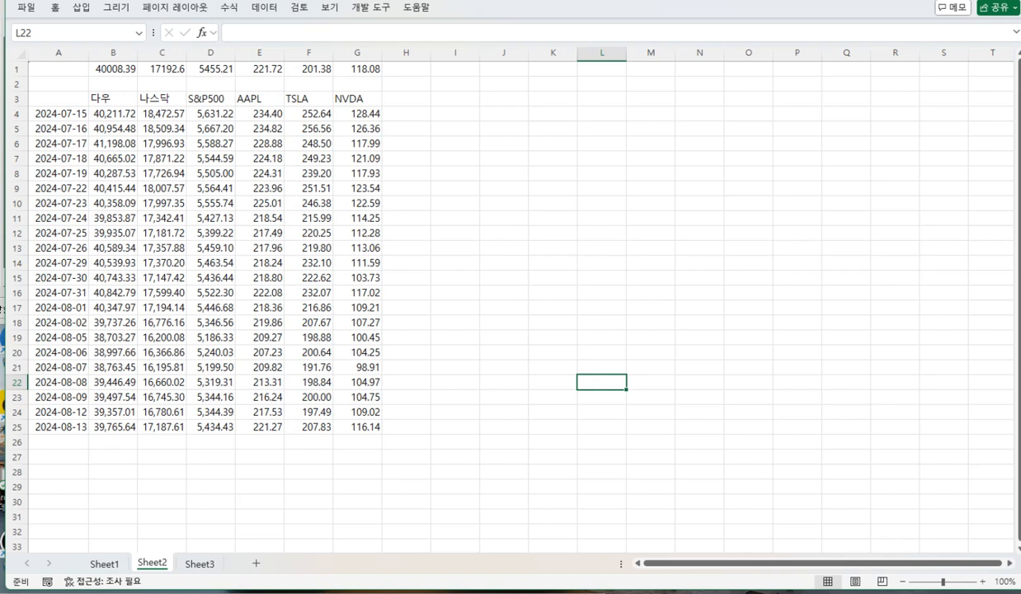
left_click(66, 425)
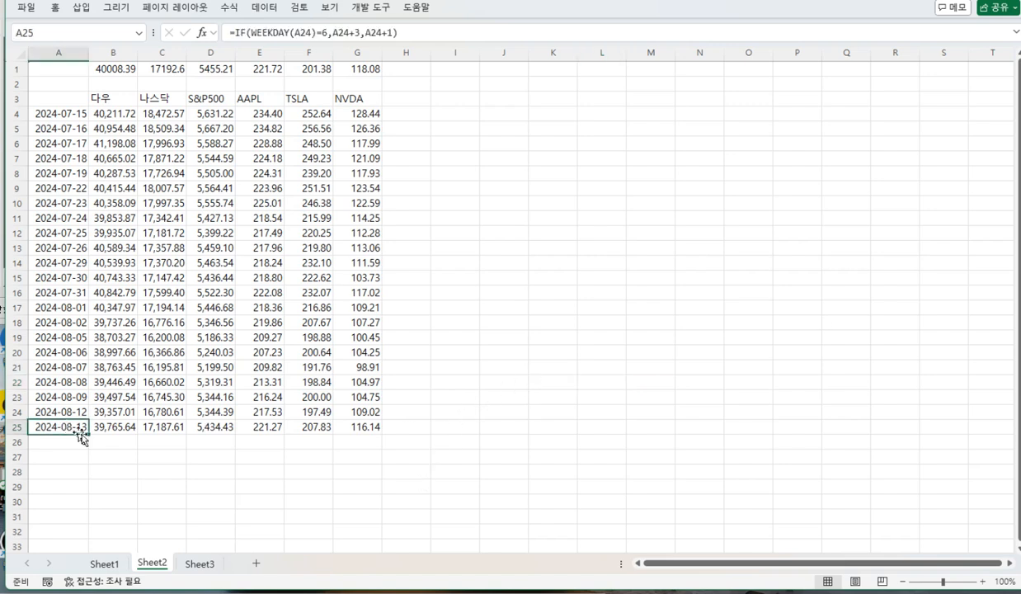
left_click_drag(89, 435, 89, 450)
left_click(553, 471)
Step: Copy the linked closing prices in B1:G1 and paste them as values only into row 26, starting at B26
left_click_drag(111, 68, 377, 68)
right_click(377, 70)
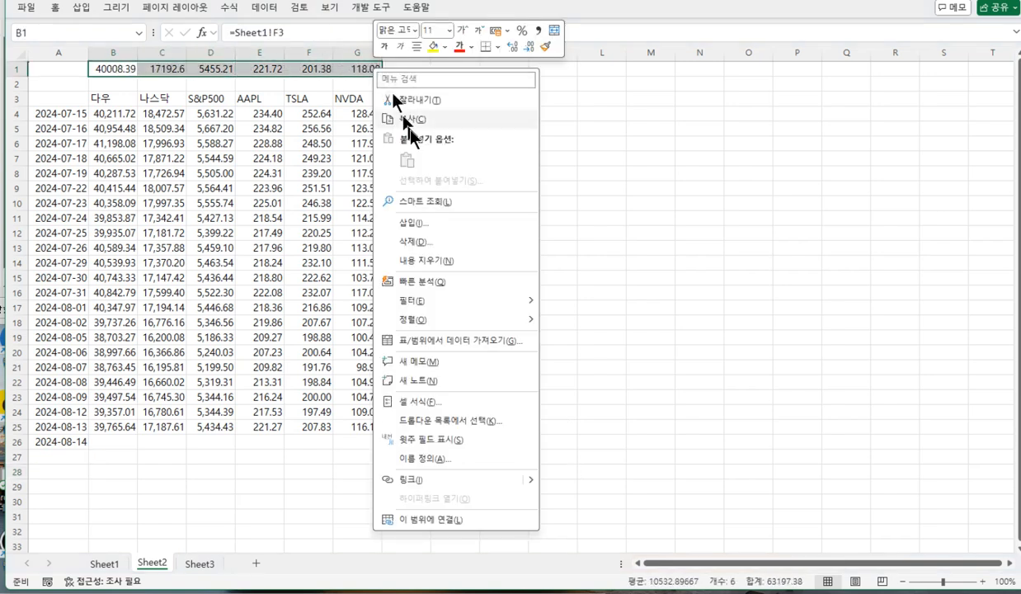
left_click(392, 118)
left_click(124, 442)
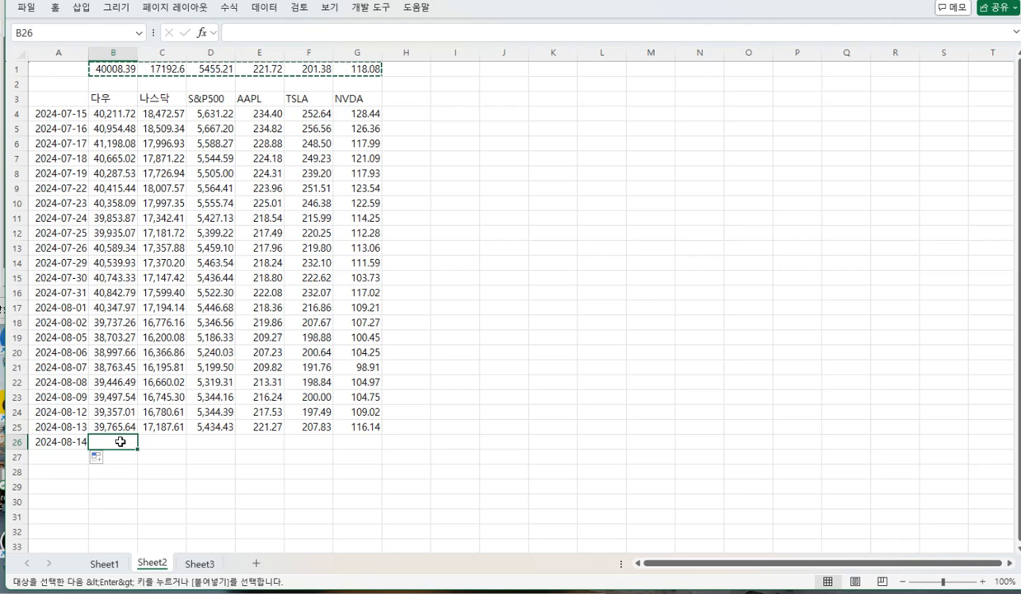
right_click(124, 442)
left_click(193, 92)
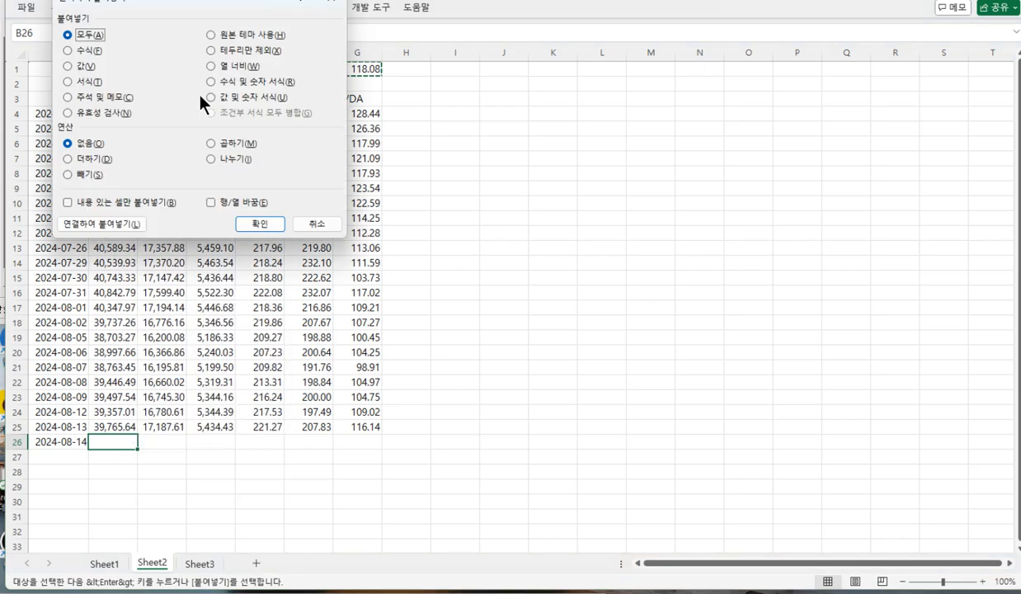
left_click(86, 66)
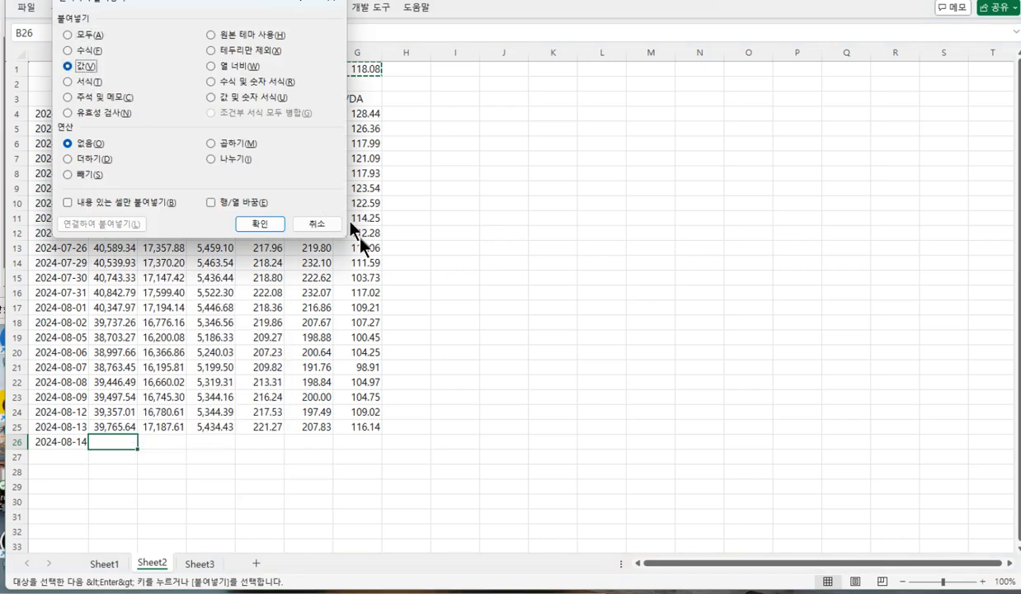
left_click(259, 224)
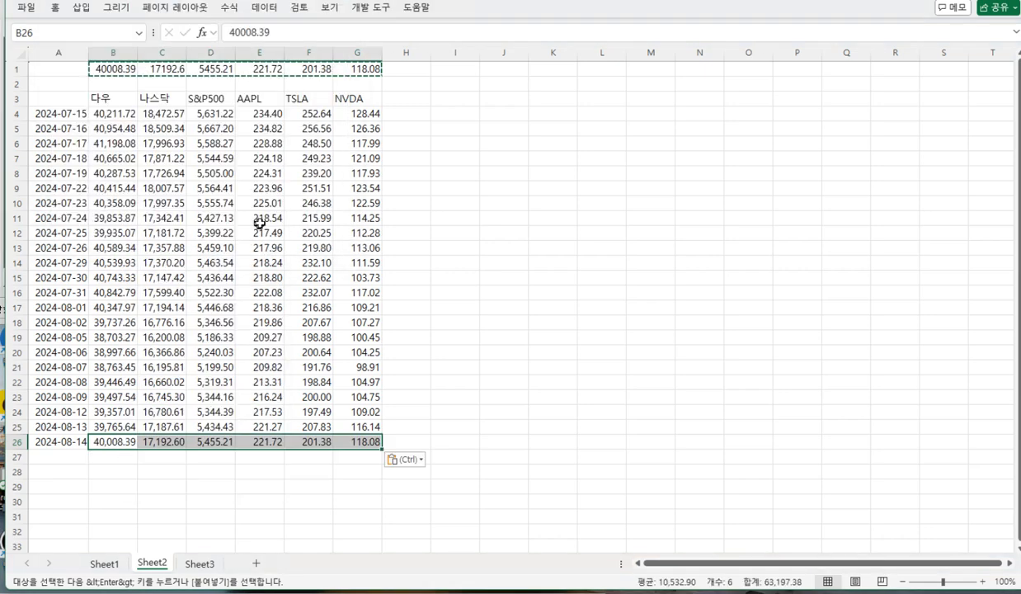
left_click(614, 397)
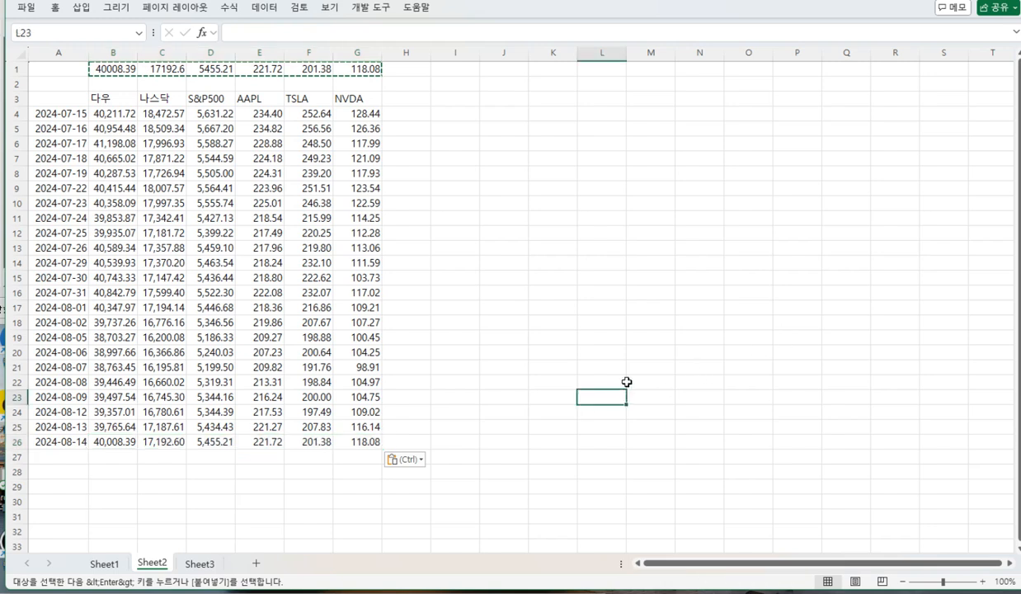
key("Escape")
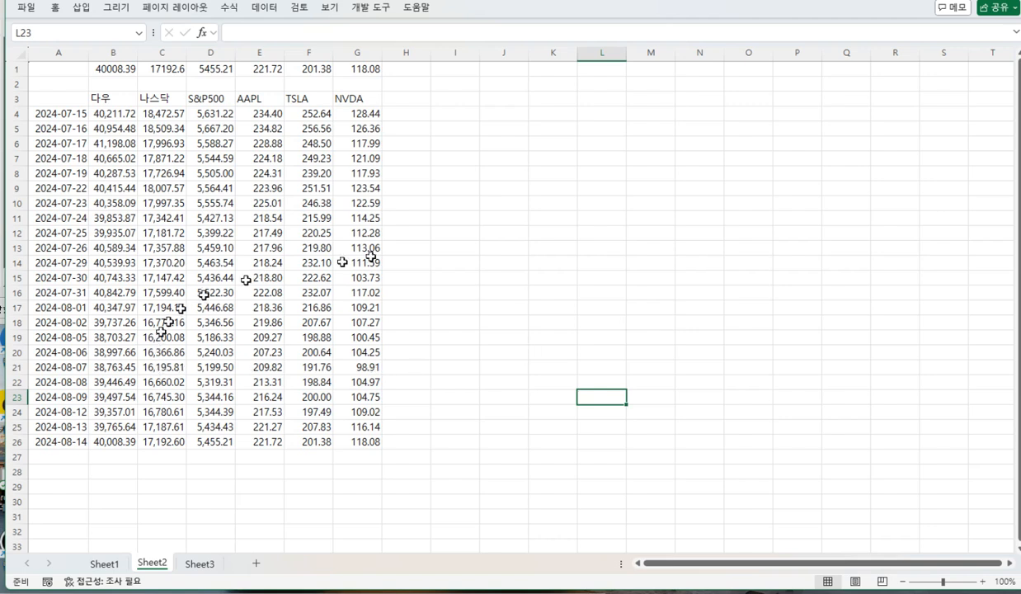
Step: Center the header names from 다우 to NVDA in cells B3:G3
left_click_drag(114, 98, 346, 98)
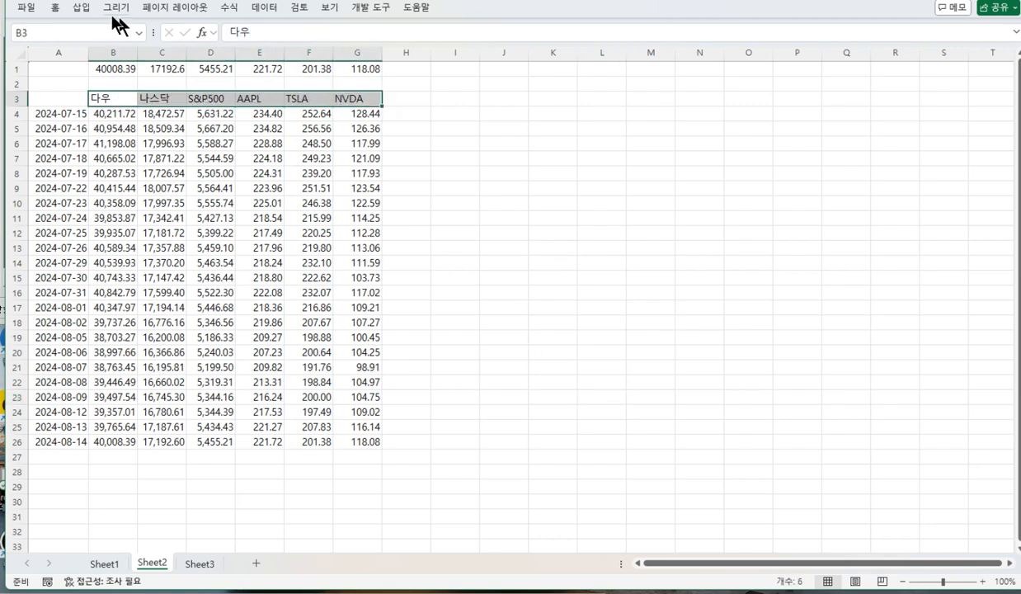
left_click(55, 8)
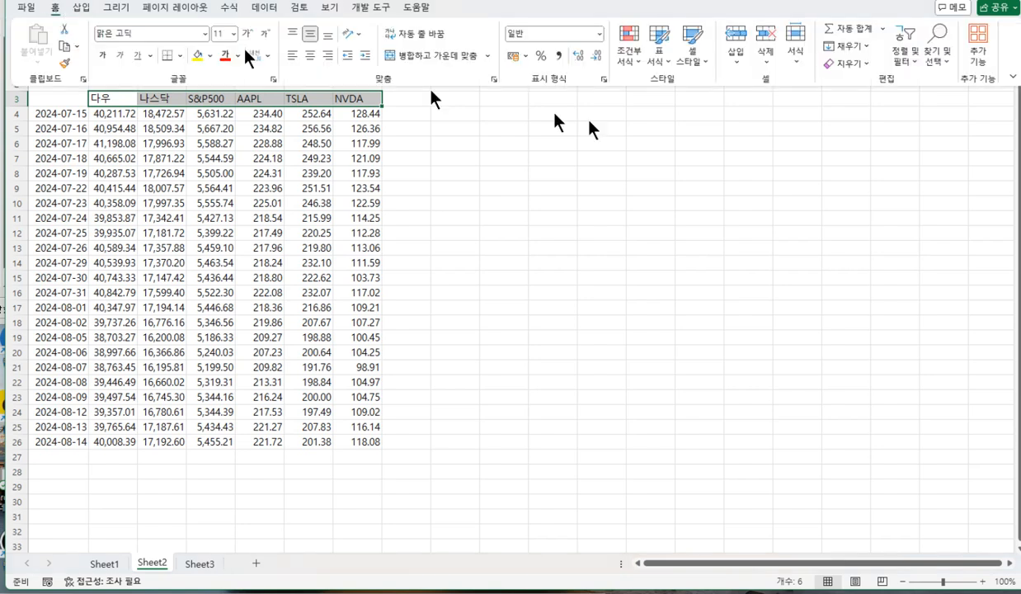
left_click(304, 55)
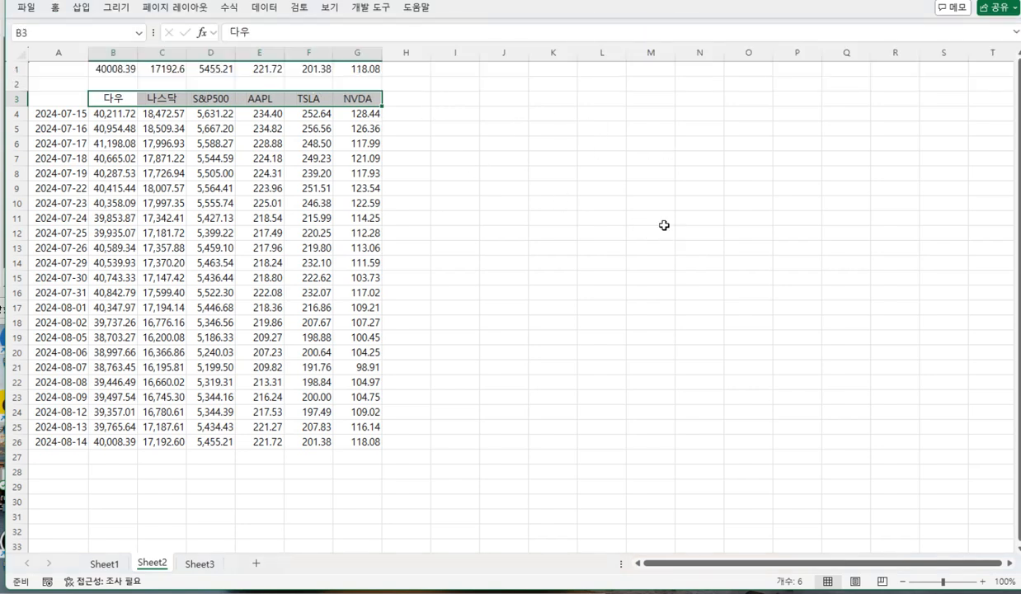
left_click(636, 483)
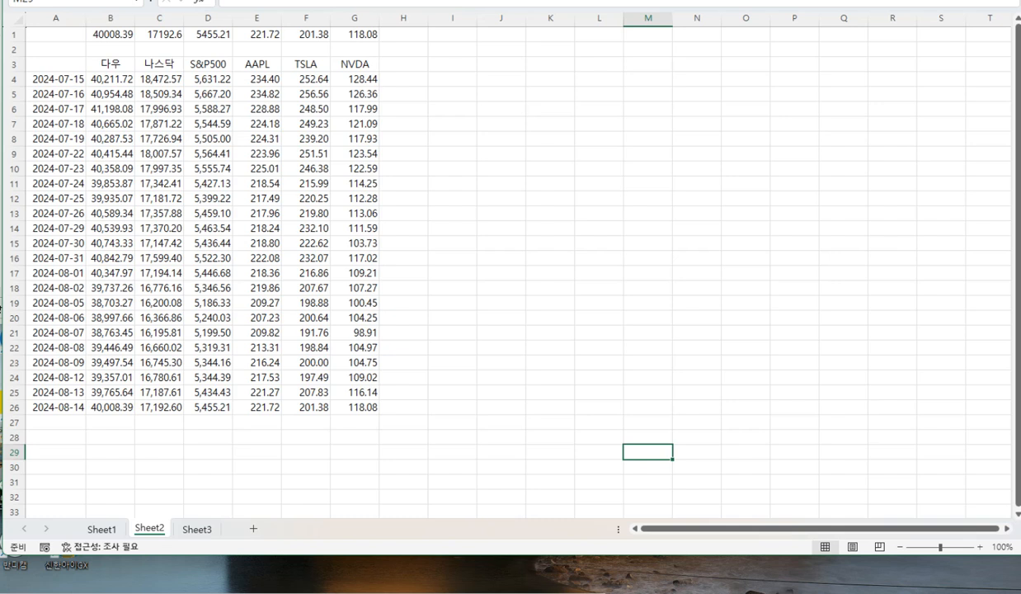
Step: Close the DDE연습 workbook, saving its changes
key("alt+F4")
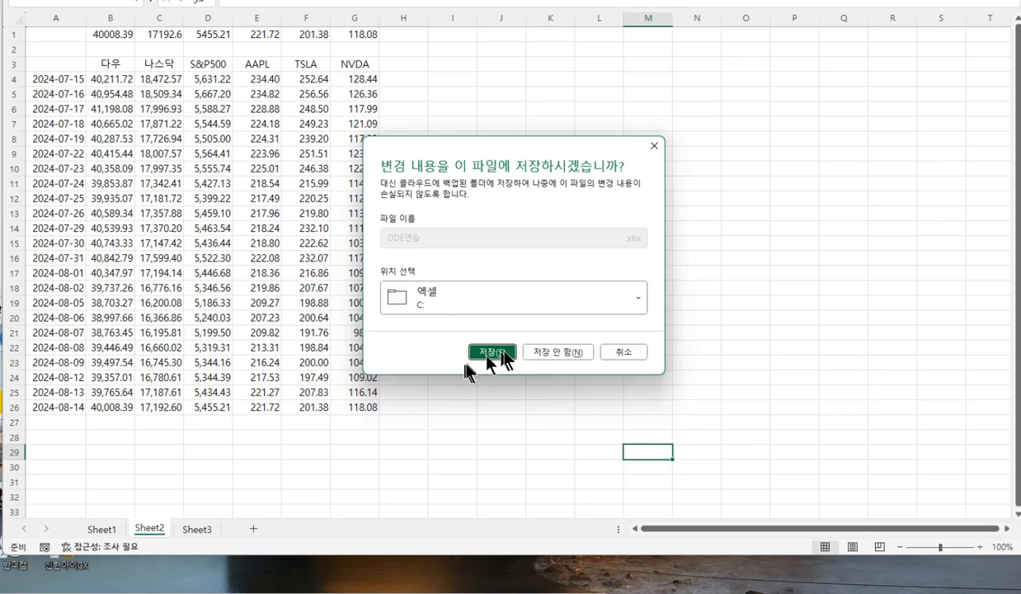
left_click(489, 414)
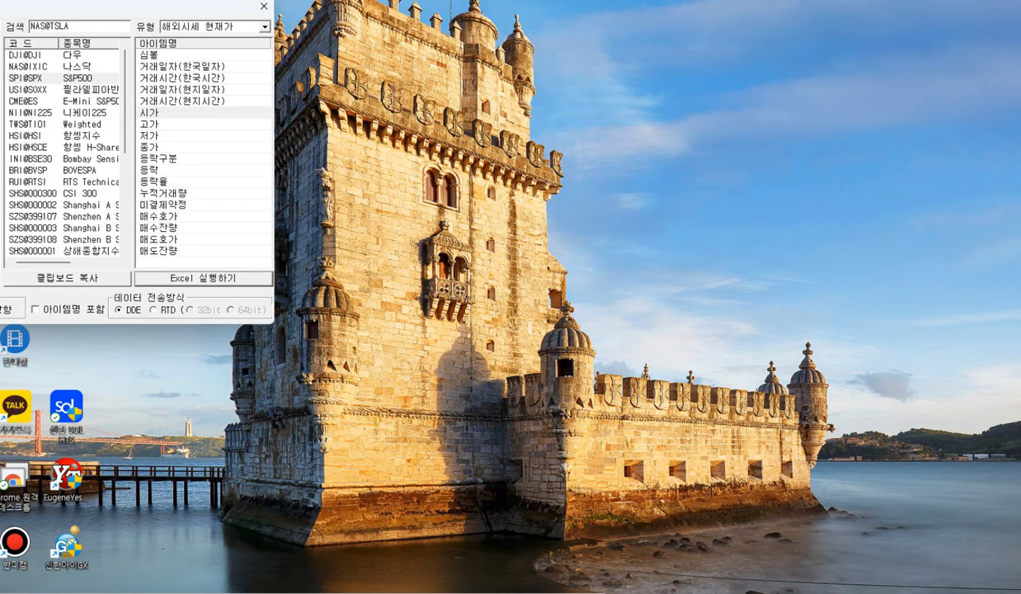